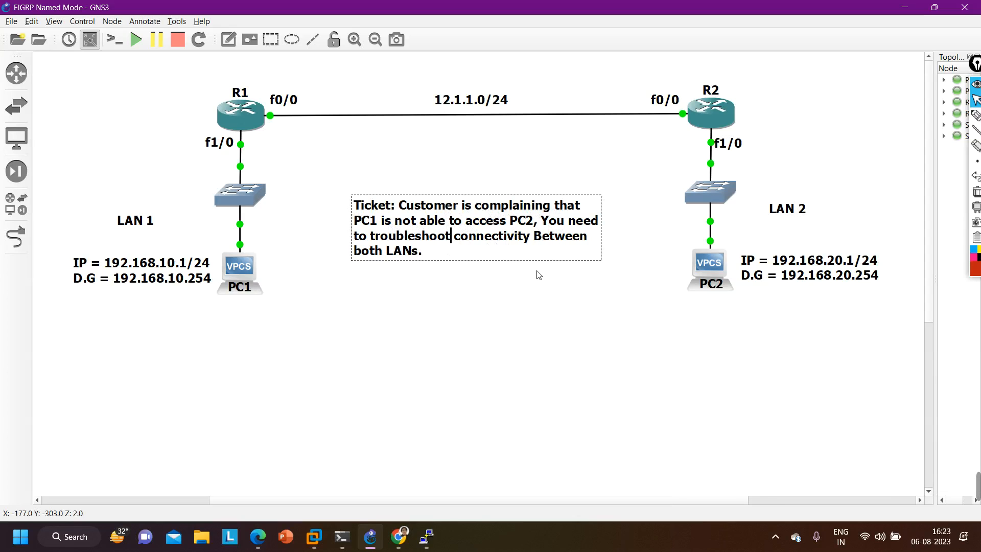
- Move the LAN 1 and LAN 2 labels slightly upward beside their switches in the topology
{"action": "left_click", "coordinate": [465, 315]}
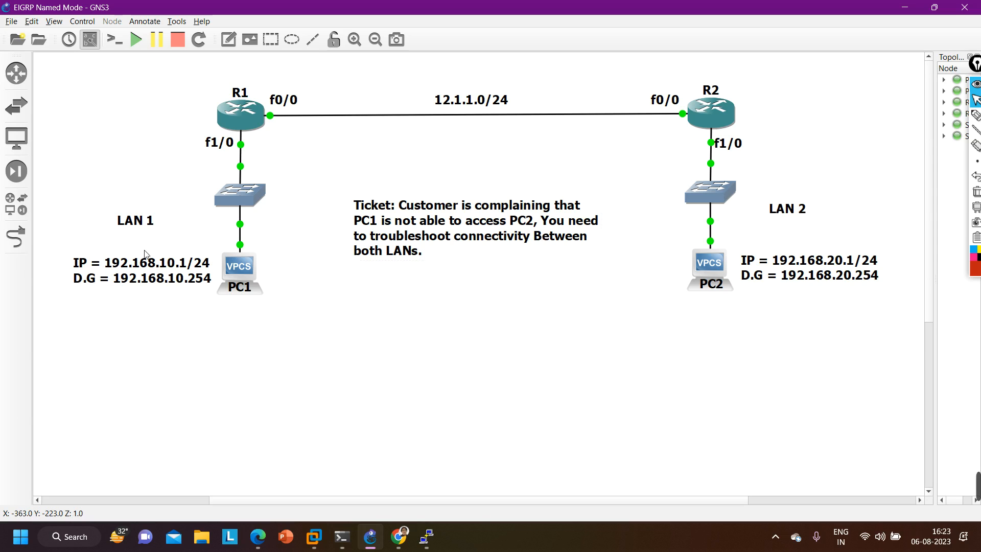
{"action": "left_click_drag", "start_coordinate": [136, 222], "coordinate": [137, 210]}
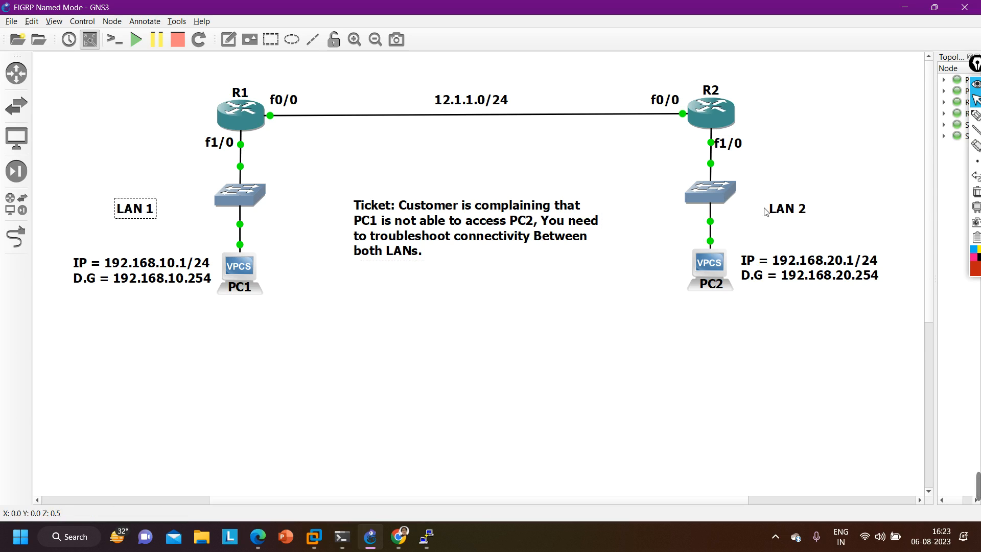
{"action": "left_click_drag", "start_coordinate": [787, 209], "coordinate": [788, 199]}
{"action": "left_click", "coordinate": [103, 224]}
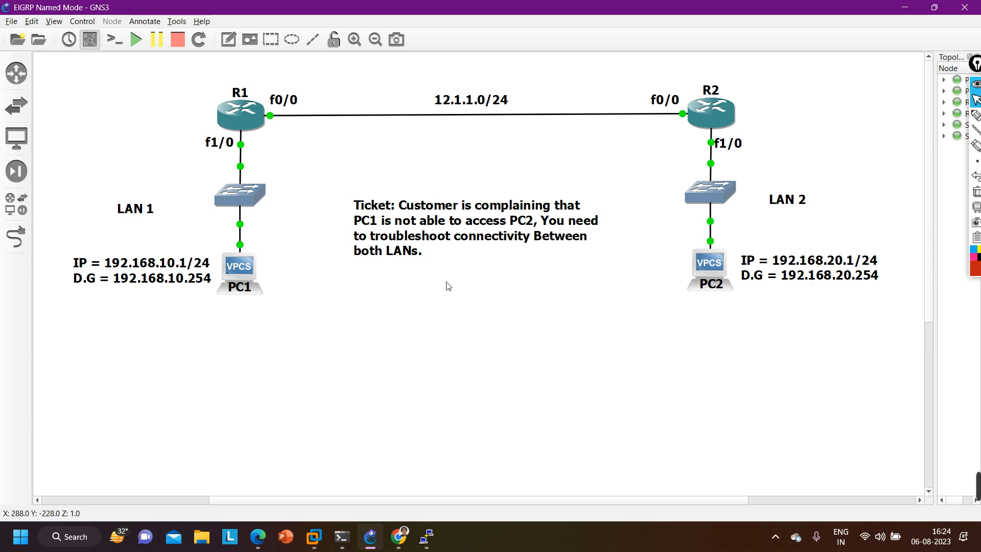
- Run show in PC1's console and examine its IP address and default gateway
{"action": "mouse_move", "coordinate": [427, 537]}
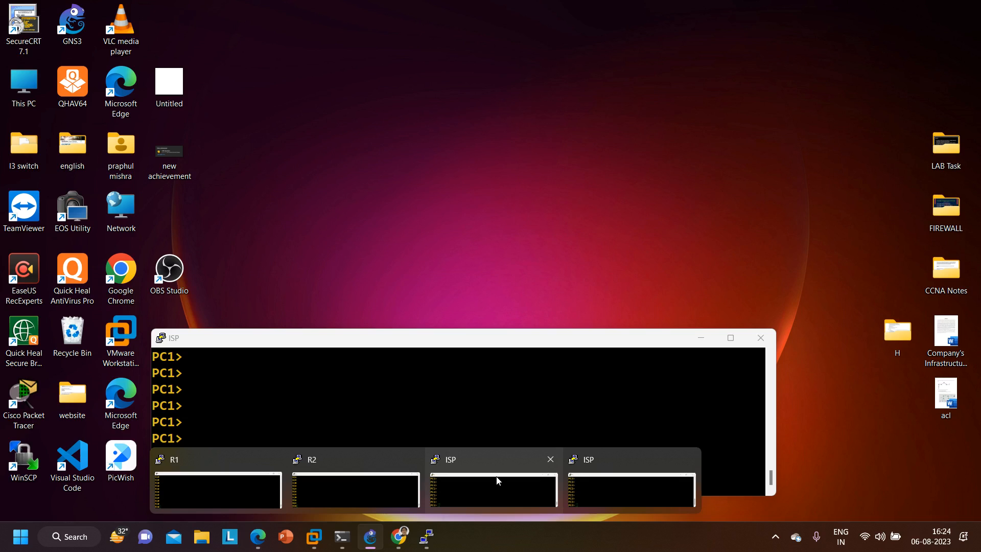
{"action": "left_click", "coordinate": [498, 480]}
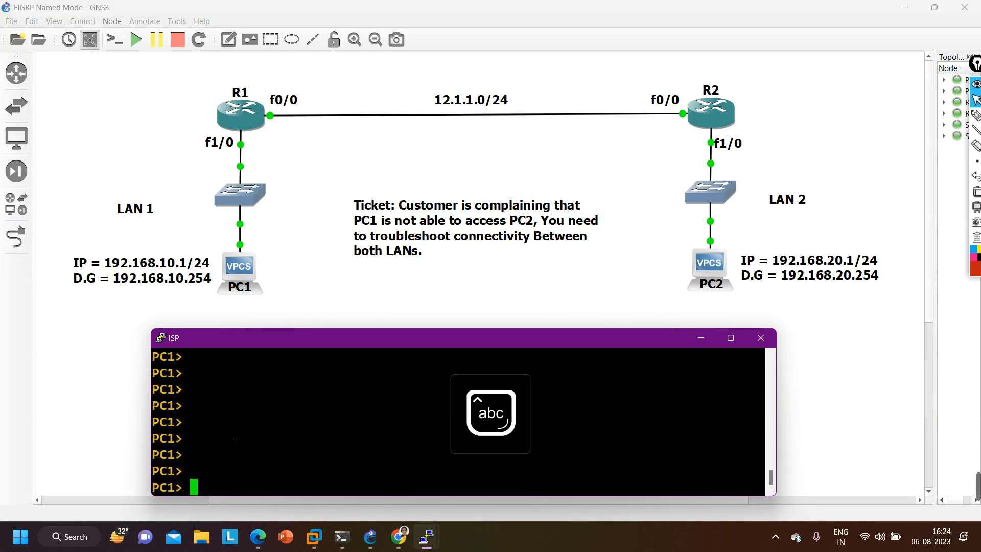
{"action": "type", "text": "show"}
{"action": "key", "text": "Return"}
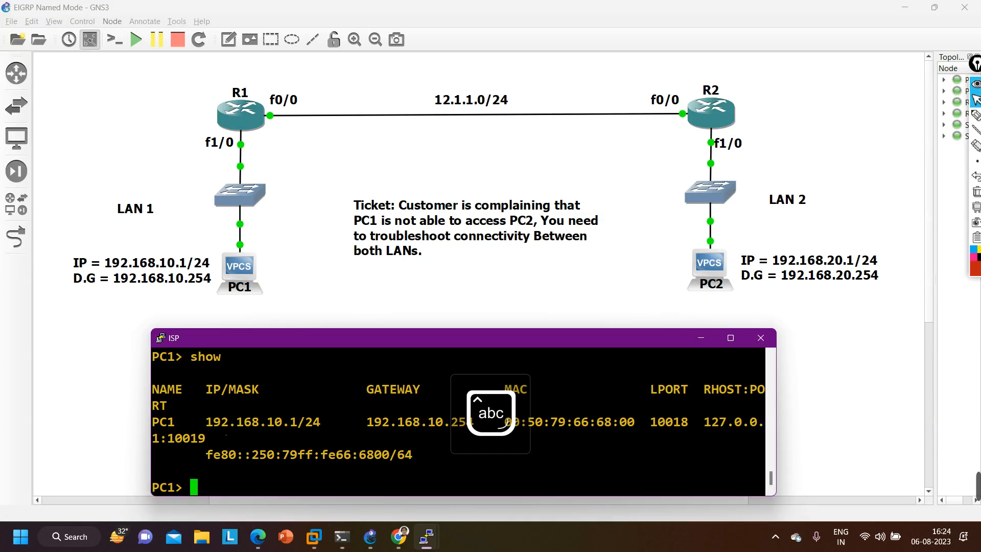
{"action": "left_click_drag", "start_coordinate": [190, 422], "coordinate": [297, 422]}
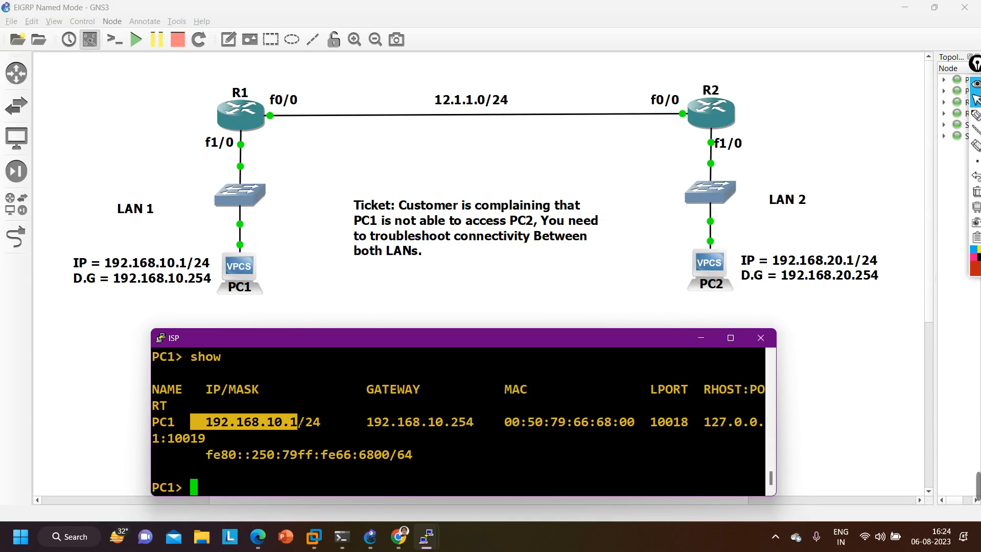
{"action": "left_click_drag", "start_coordinate": [359, 422], "coordinate": [474, 424]}
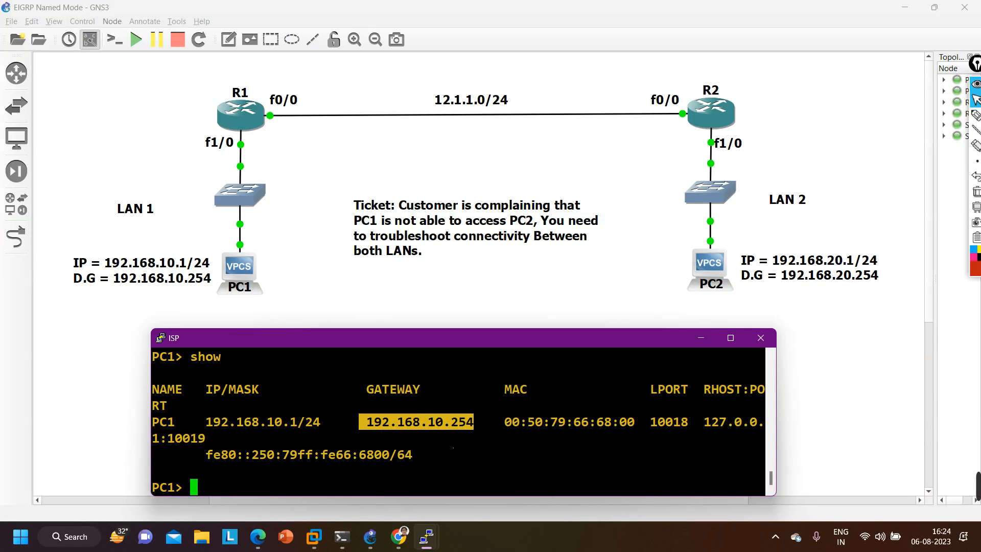
- Ping PC1's default gateway, 192.168.10.254, from PC1
{"action": "key", "text": "Return"}
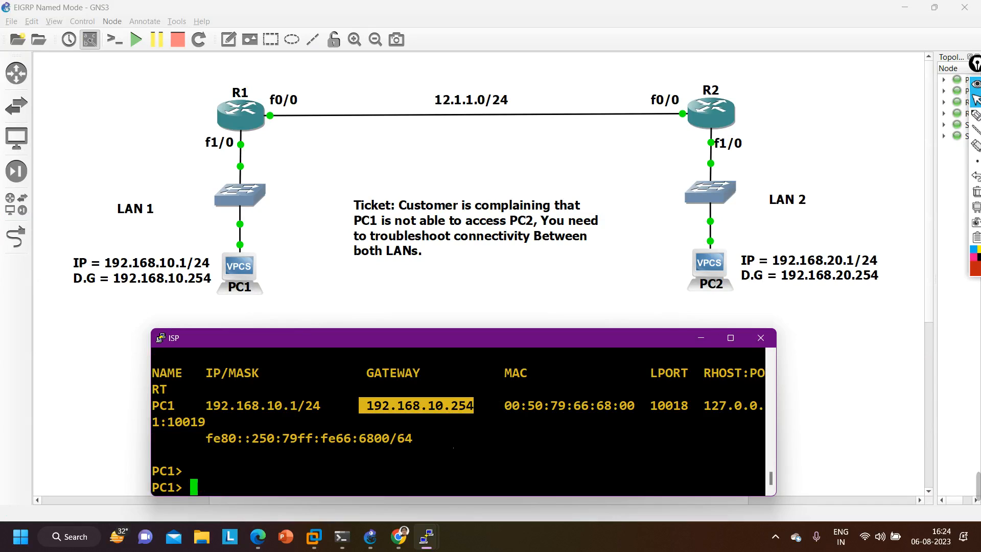
{"action": "type", "text": "ping 192"}
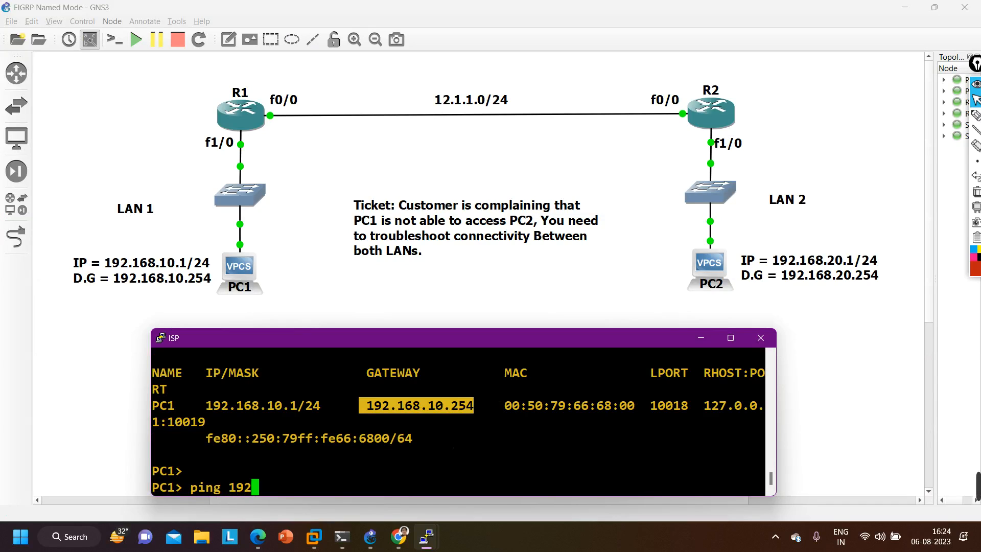
{"action": "type", "text": ".168.10."}
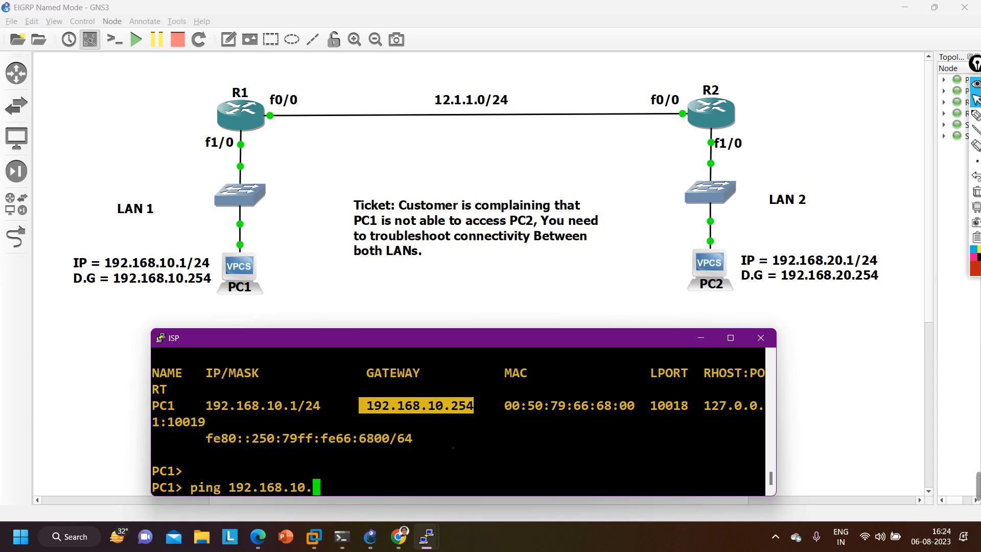
{"action": "type", "text": "254"}
{"action": "key", "text": "Return"}
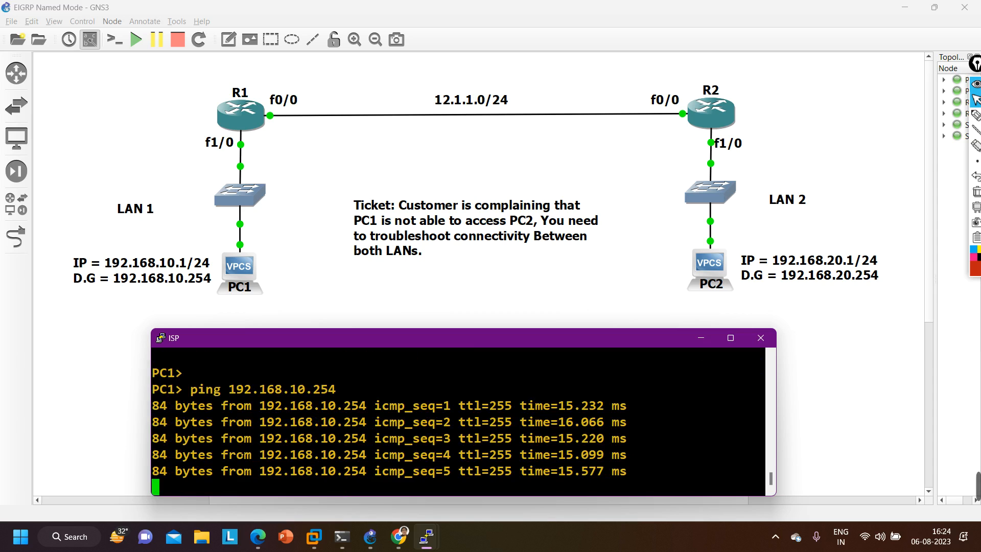
- Ping PC2 at 192.168.20.1 from PC1 to test LAN-to-LAN connectivity, and put PC1's console away
{"action": "key", "text": "Return"}
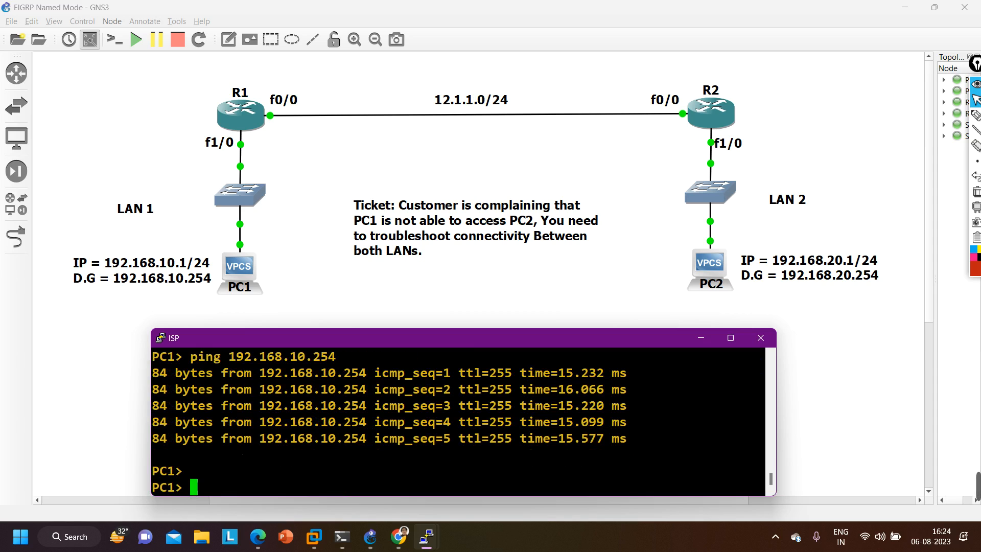
{"action": "type", "text": "ping "}
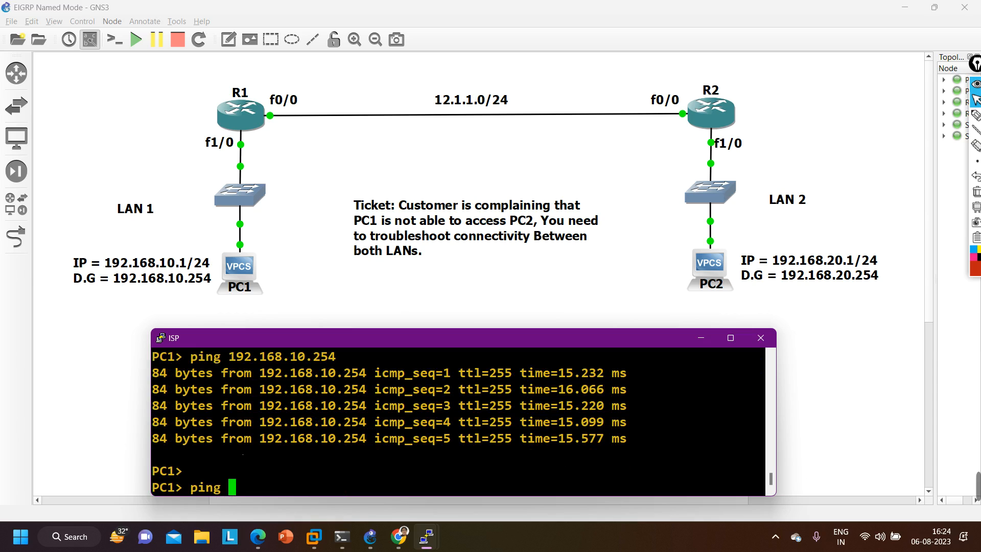
{"action": "type", "text": "192.1"}
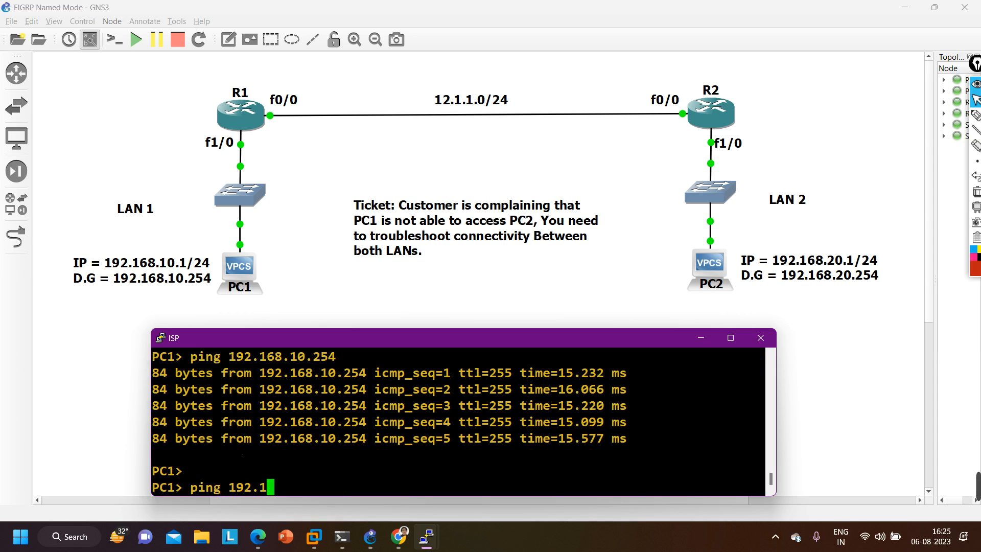
{"action": "type", "text": "68.20.1"}
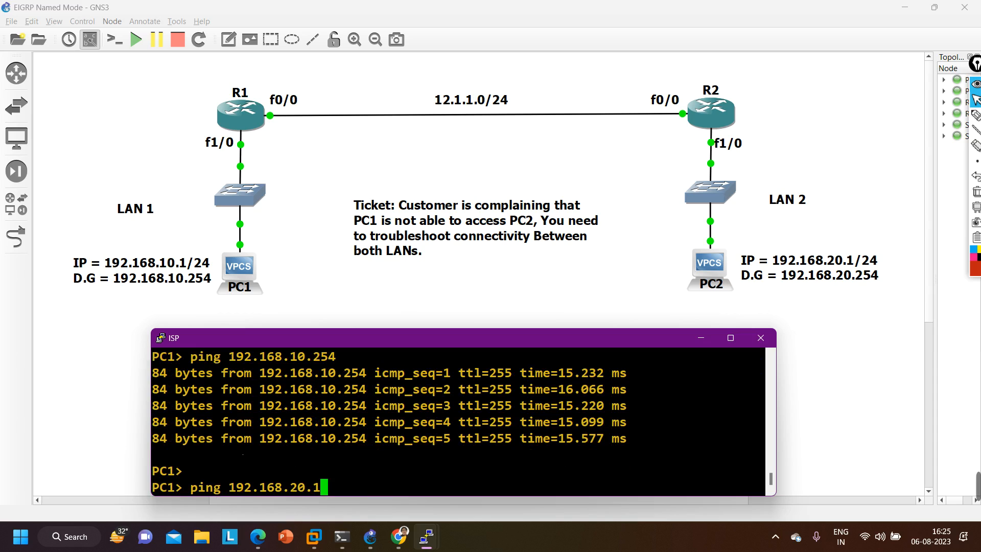
{"action": "key", "text": "Return"}
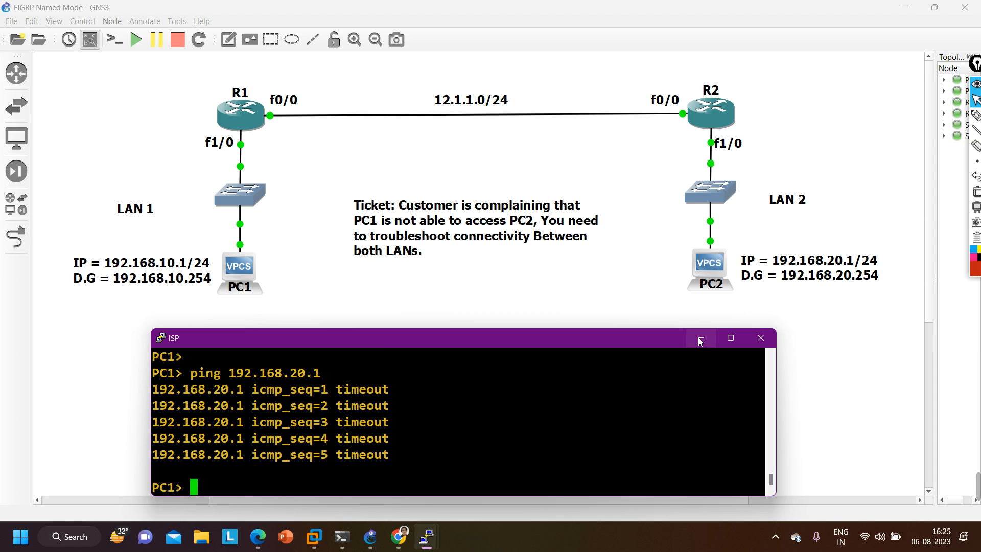
{"action": "left_click", "coordinate": [700, 338]}
- Run show in PC2's console and examine its IP address and default gateway
{"action": "mouse_move", "coordinate": [426, 536]}
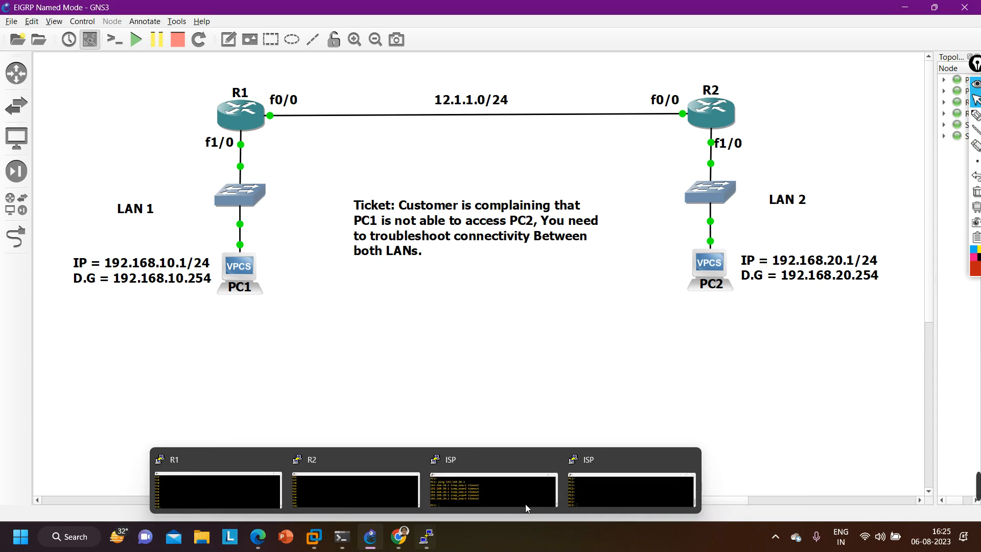
{"action": "left_click", "coordinate": [526, 503]}
{"action": "type", "text": "show"}
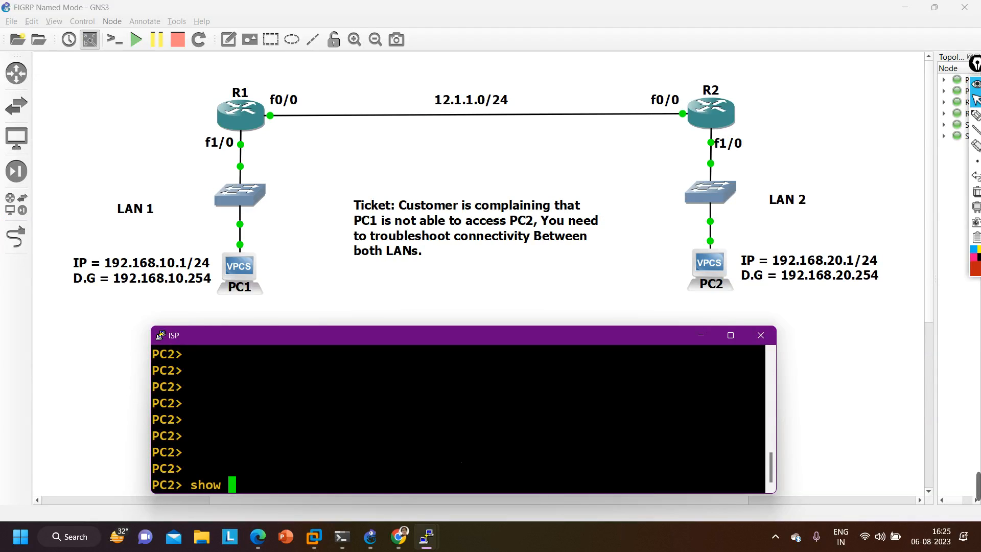
{"action": "key", "text": "Return"}
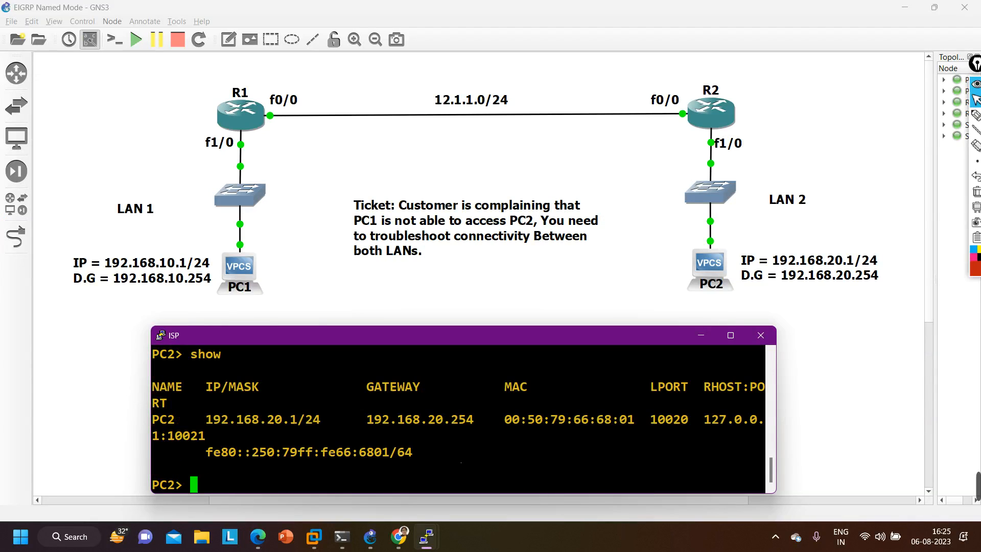
{"action": "left_click_drag", "start_coordinate": [191, 420], "coordinate": [474, 424]}
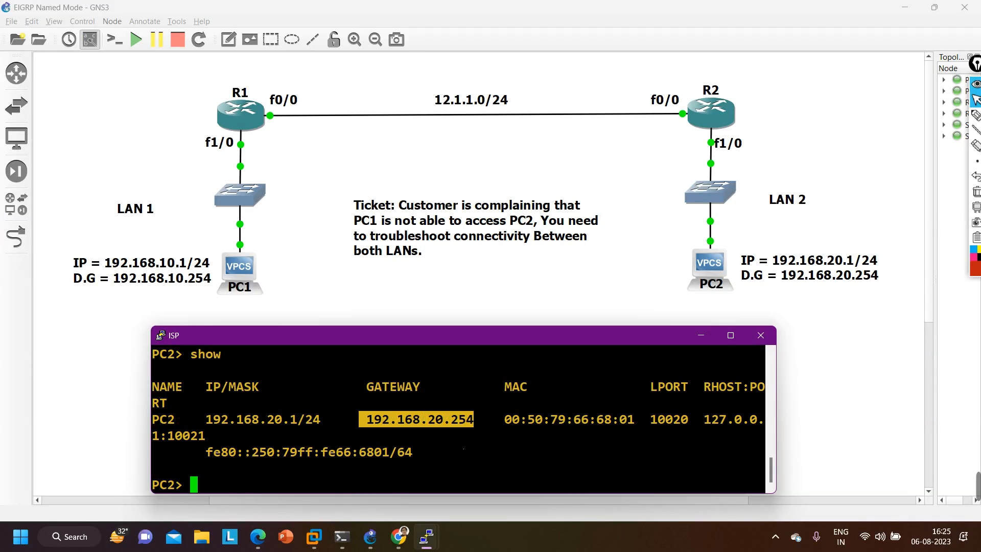
- Ping the default gateway 192.168.20.254 from PC2, and put PC2's console away
{"action": "key", "text": "Return"}
{"action": "type", "text": "ping "}
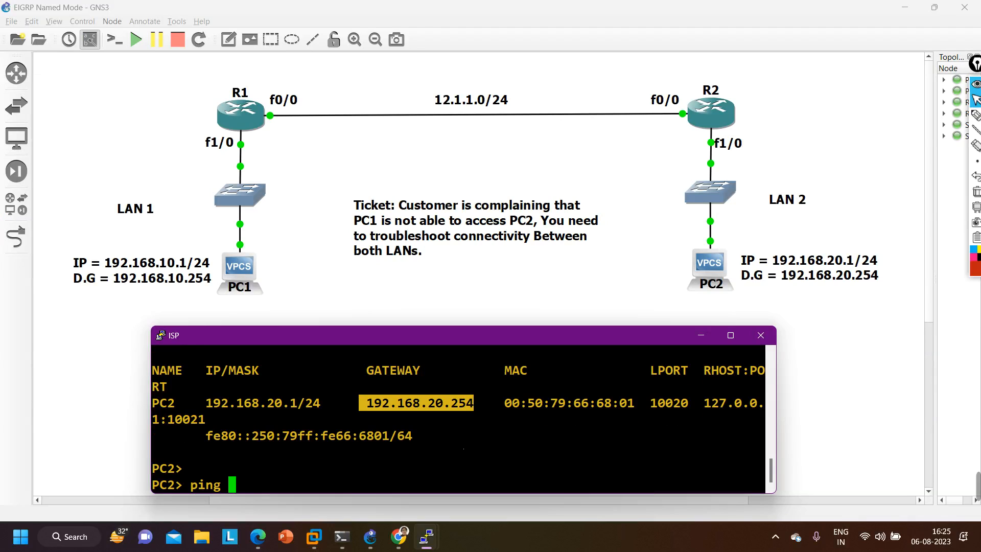
{"action": "type", "text": "192.168."}
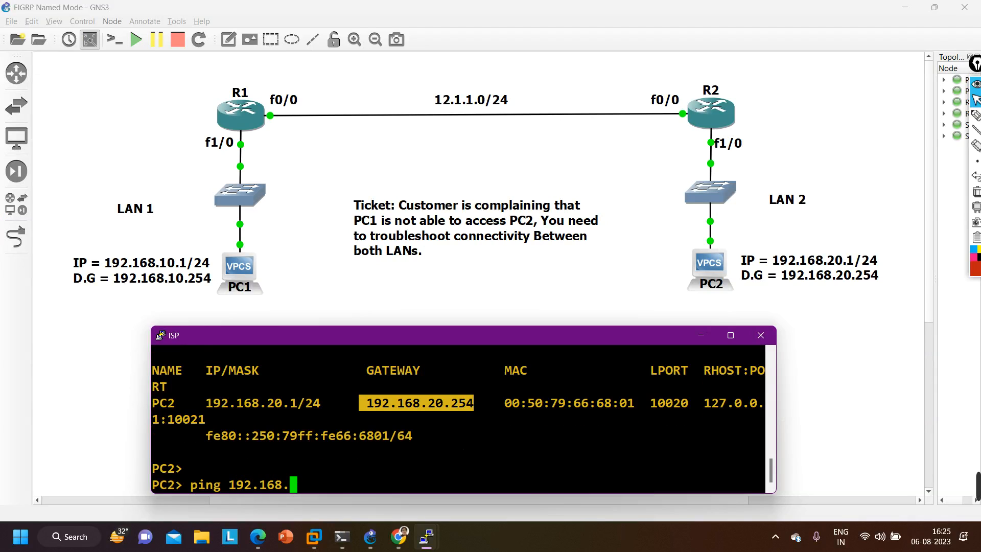
{"action": "type", "text": "20.254"}
{"action": "key", "text": "Return"}
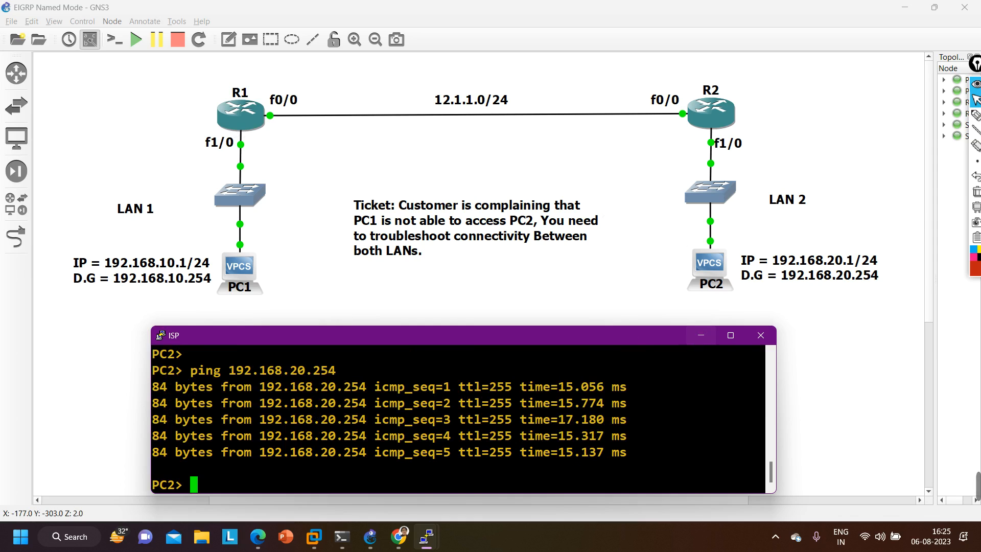
{"action": "key", "text": "Return"}
{"action": "key", "text": "Return"}
{"action": "key", "text": "Return"}
{"action": "key", "text": "Return"}
{"action": "key", "text": "Return"}
{"action": "key", "text": "Return"}
{"action": "key", "text": "Return"}
{"action": "key", "text": "Return"}
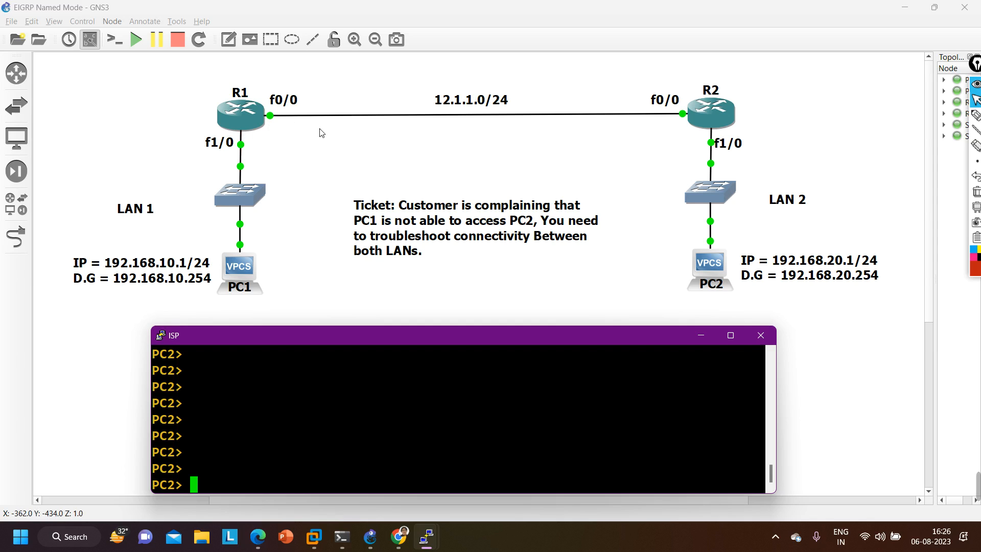
{"action": "left_click", "coordinate": [701, 335]}
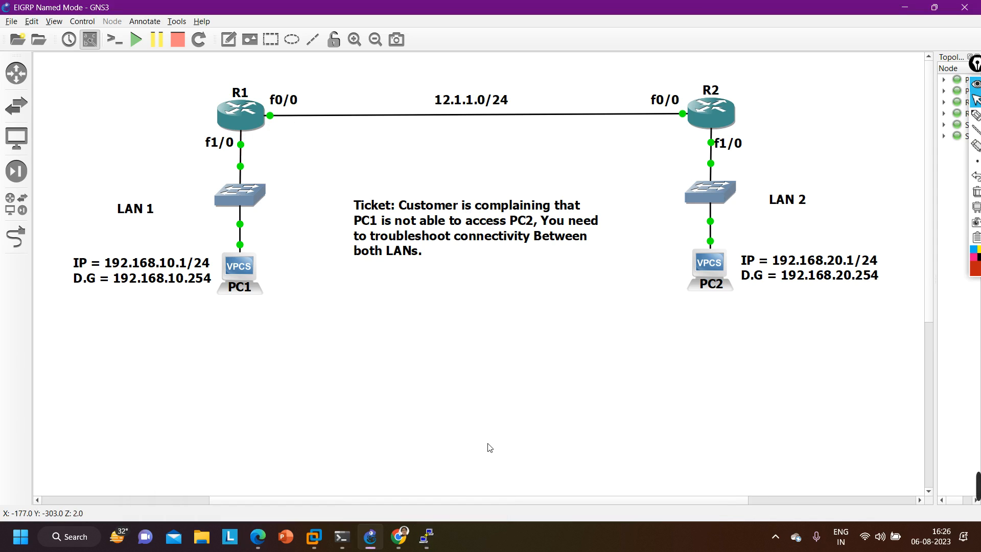
{"action": "mouse_move", "coordinate": [427, 537]}
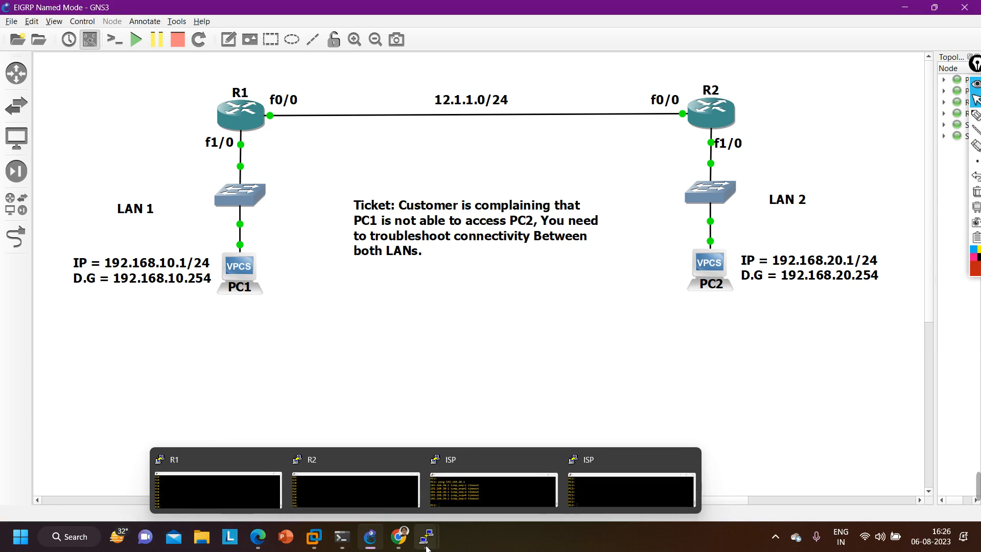
{"action": "left_click", "coordinate": [461, 505]}
{"action": "key", "text": "Return"}
{"action": "key", "text": "Return"}
{"action": "key", "text": "Return"}
{"action": "key", "text": "Return"}
{"action": "key", "text": "Return"}
{"action": "key", "text": "Return"}
{"action": "key", "text": "Return"}
{"action": "key", "text": "Return"}
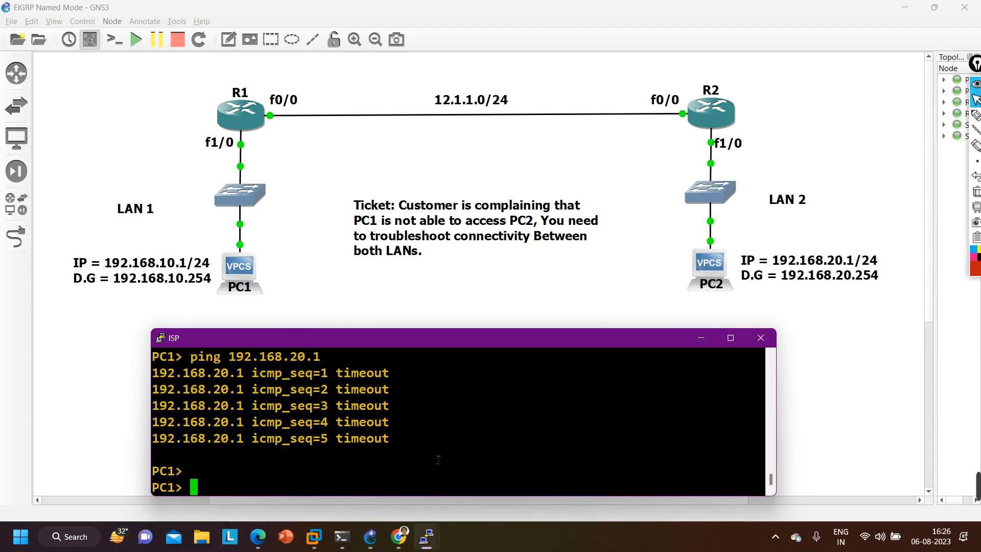
{"action": "left_click", "coordinate": [704, 338]}
{"action": "mouse_move", "coordinate": [371, 534]}
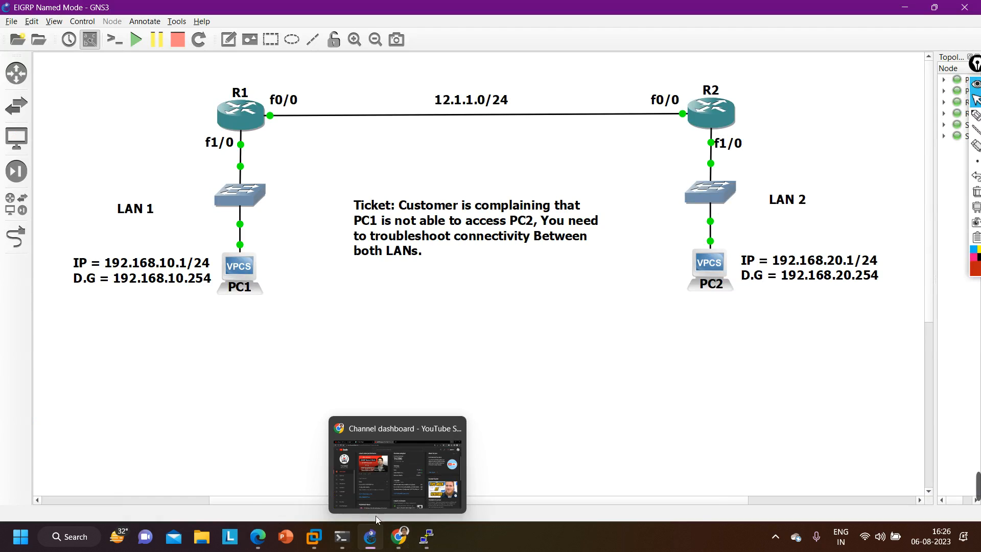
- Run show ip route in R1's console and examine the EIGRP-learned route to LAN 2
{"action": "mouse_move", "coordinate": [427, 536]}
{"action": "left_click", "coordinate": [215, 483]}
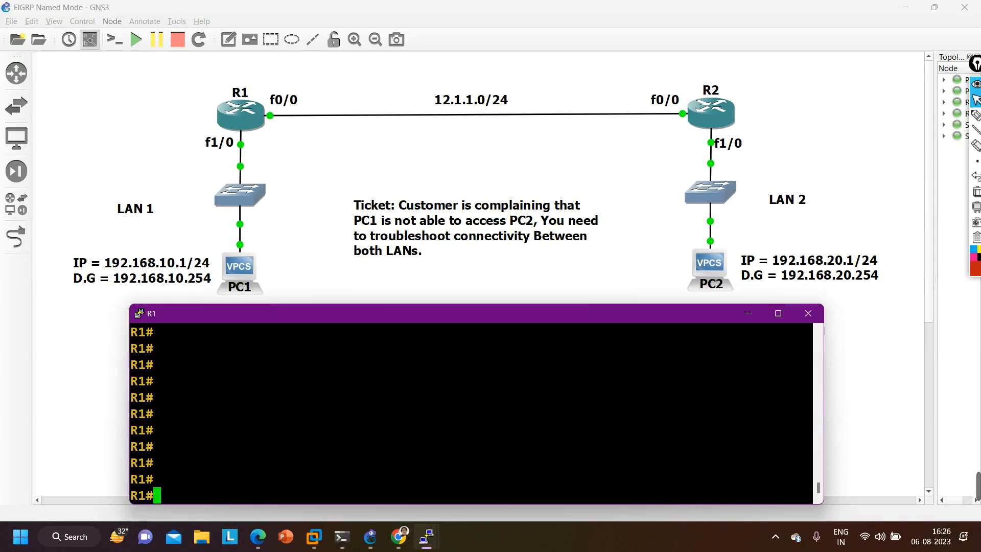
{"action": "type", "text": "shw"}
{"action": "key", "text": "Tab"}
{"action": "type", "text": "ip rop"}
{"action": "key", "text": "Tab"}
{"action": "key", "text": "BackSpace"}
{"action": "key", "text": "Tab"}
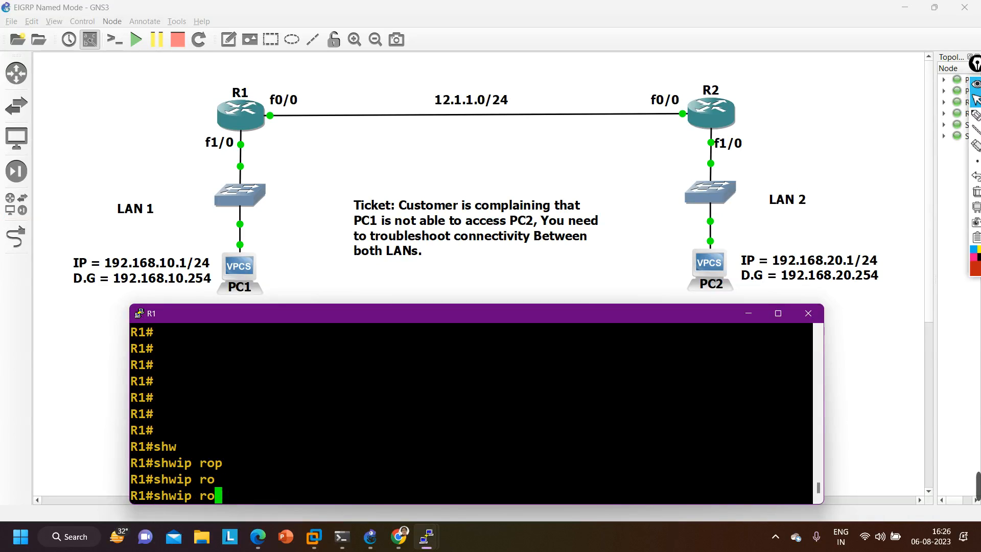
{"action": "key", "text": "BackSpace"}
{"action": "key", "text": "BackSpace"}
{"action": "key", "text": "BackSpace"}
{"action": "key", "text": "BackSpace"}
{"action": "key", "text": "BackSpace"}
{"action": "key", "text": "BackSpace"}
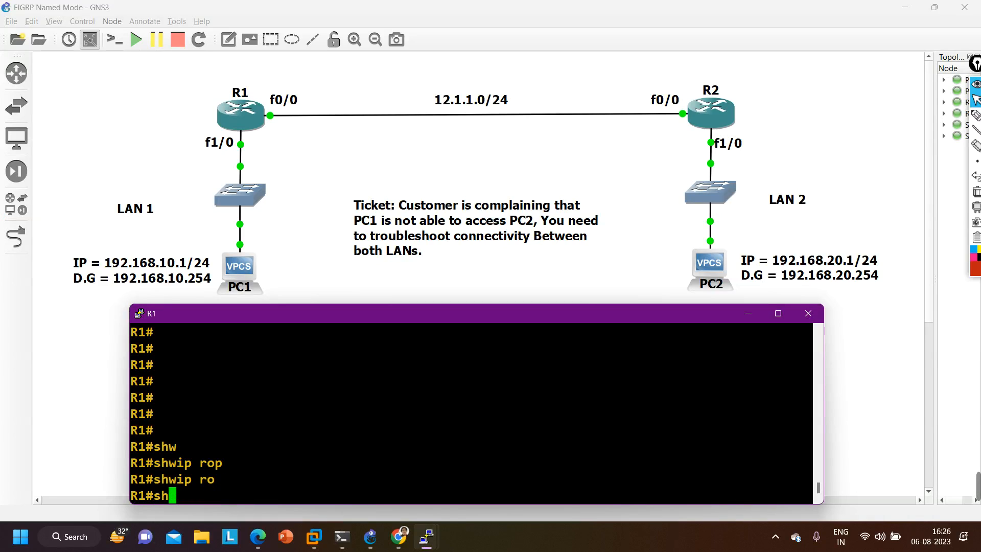
{"action": "type", "text": "o"}
{"action": "key", "text": "Tab"}
{"action": "type", "text": "ip ro"}
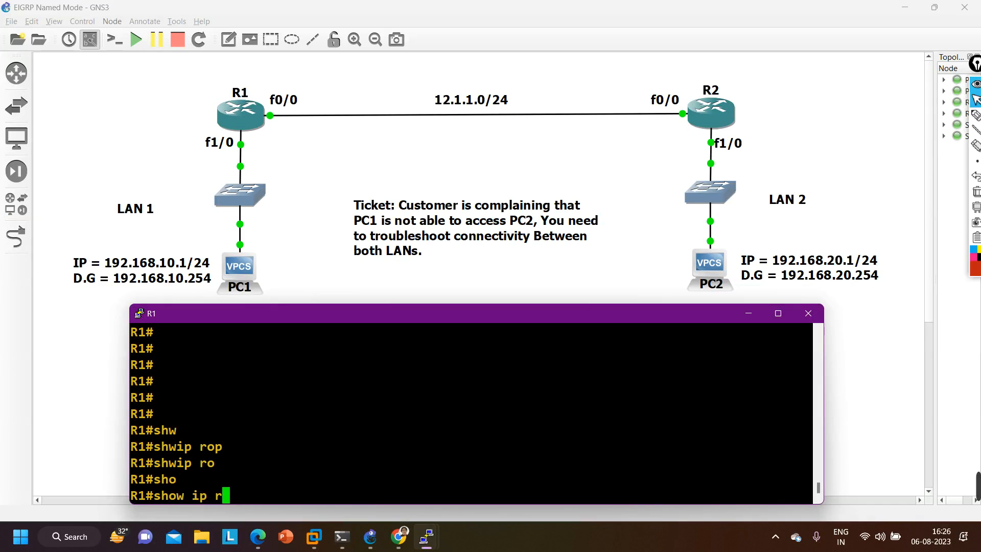
{"action": "key", "text": "Tab"}
{"action": "key", "text": "Return"}
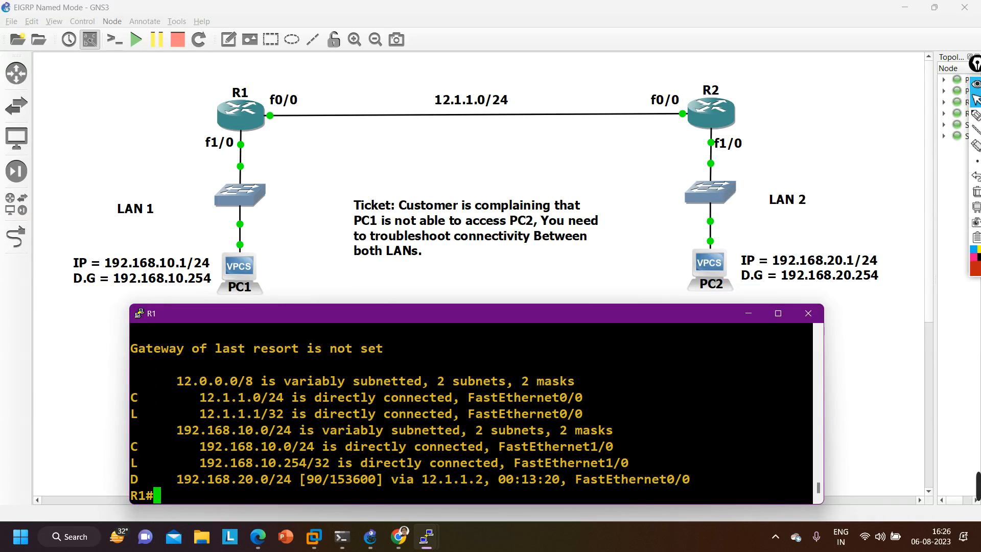
{"action": "left_click_drag", "start_coordinate": [165, 479], "coordinate": [117, 482]}
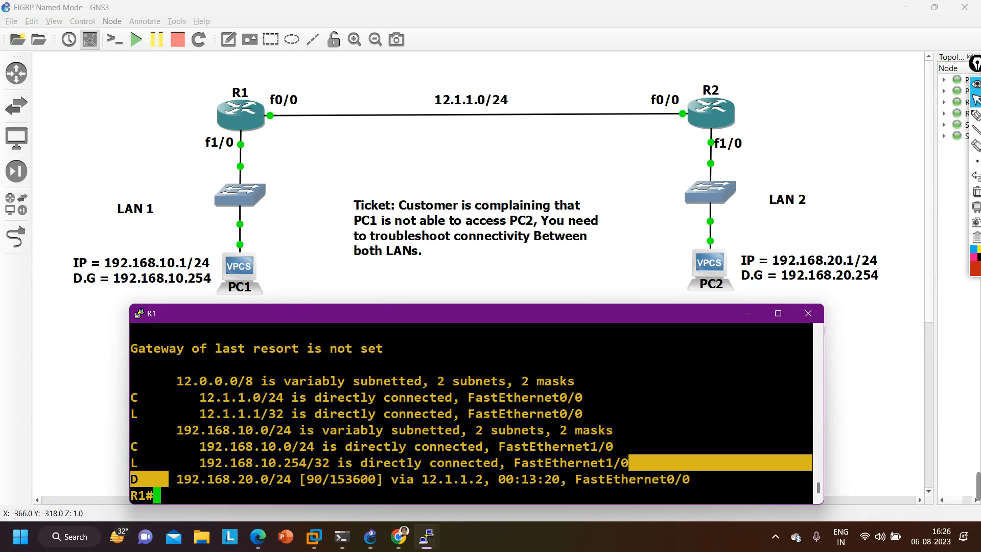
- Examine the administrative distance and destination network of R1's EIGRP route to LAN 2, and put R1's console away
{"action": "left_click_drag", "start_coordinate": [330, 480], "coordinate": [306, 482]}
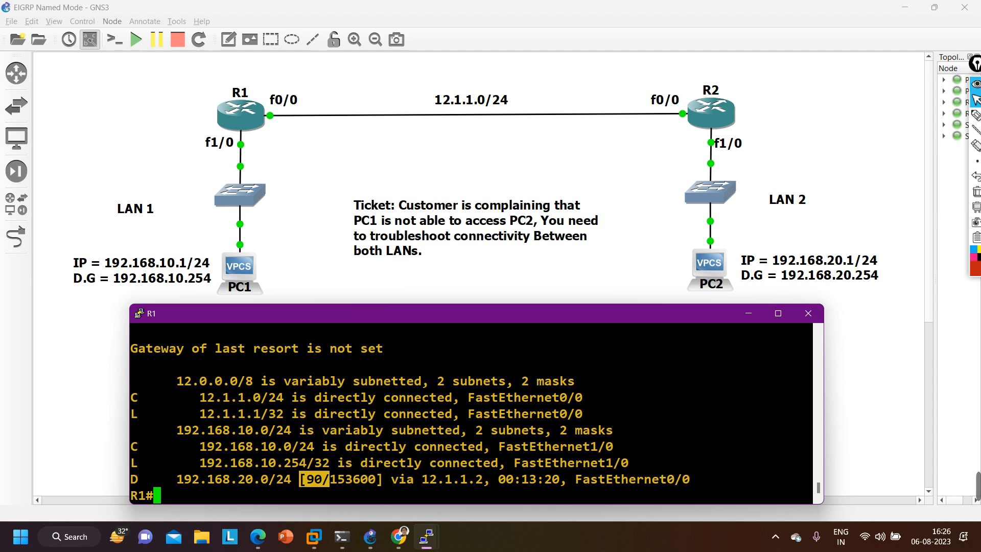
{"action": "left_click_drag", "start_coordinate": [170, 479], "coordinate": [289, 481]}
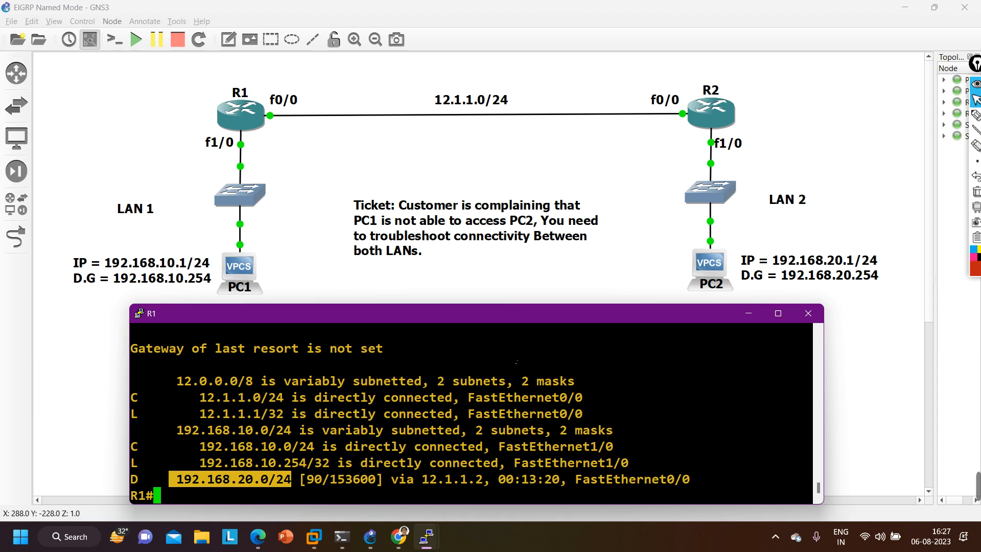
{"action": "left_click", "coordinate": [735, 295]}
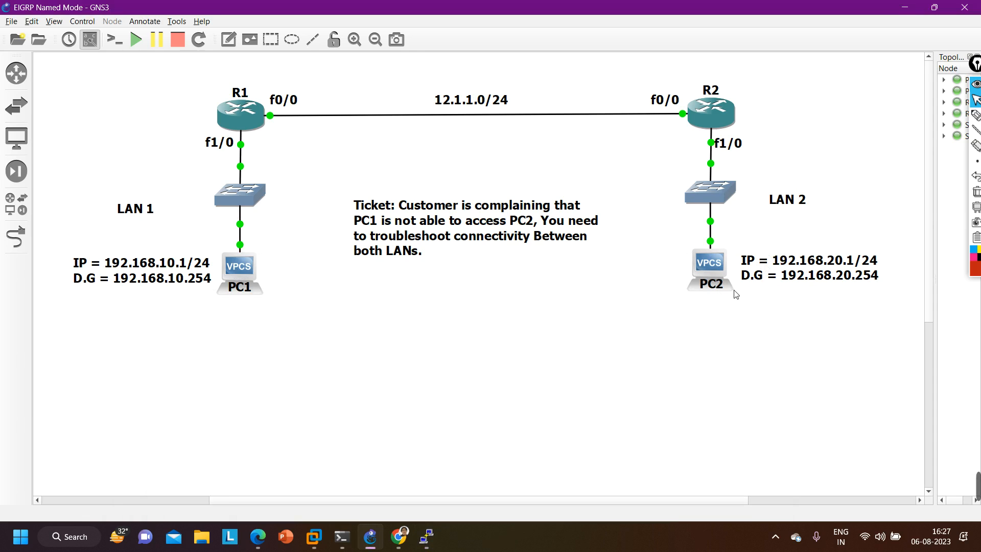
- Add the text note "192.168.10.1 | 192.168.20.1" below PC1 and move it above R1
{"action": "left_click", "coordinate": [228, 40]}
{"action": "left_click", "coordinate": [201, 323]}
{"action": "type", "text": "192.168.10.1 "}
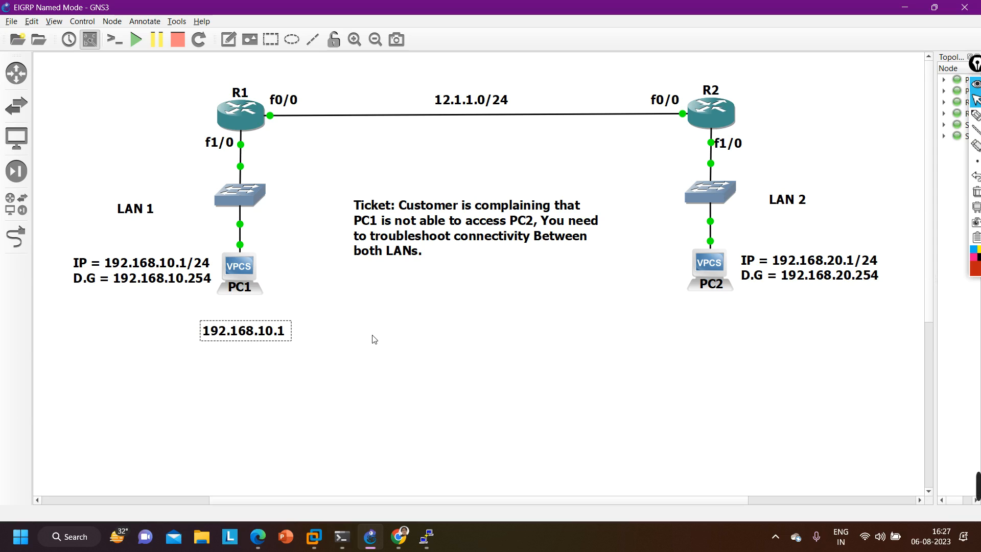
{"action": "type", "text": "| 192."}
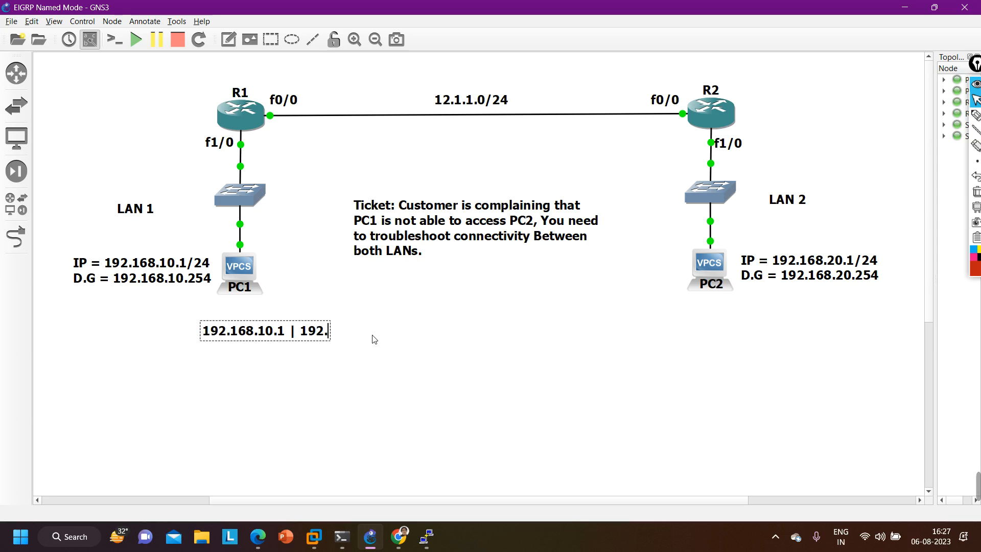
{"action": "type", "text": "168.20."}
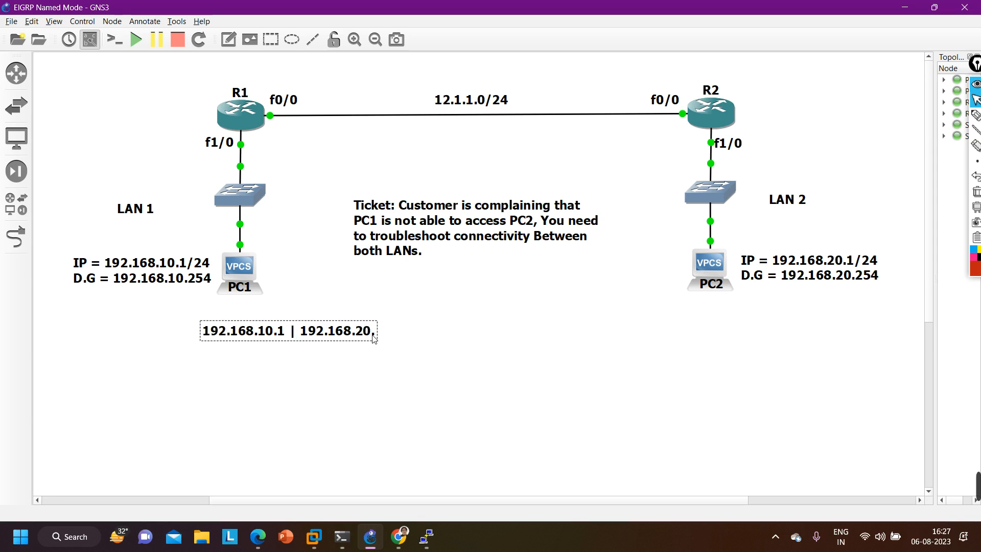
{"action": "type", "text": "1"}
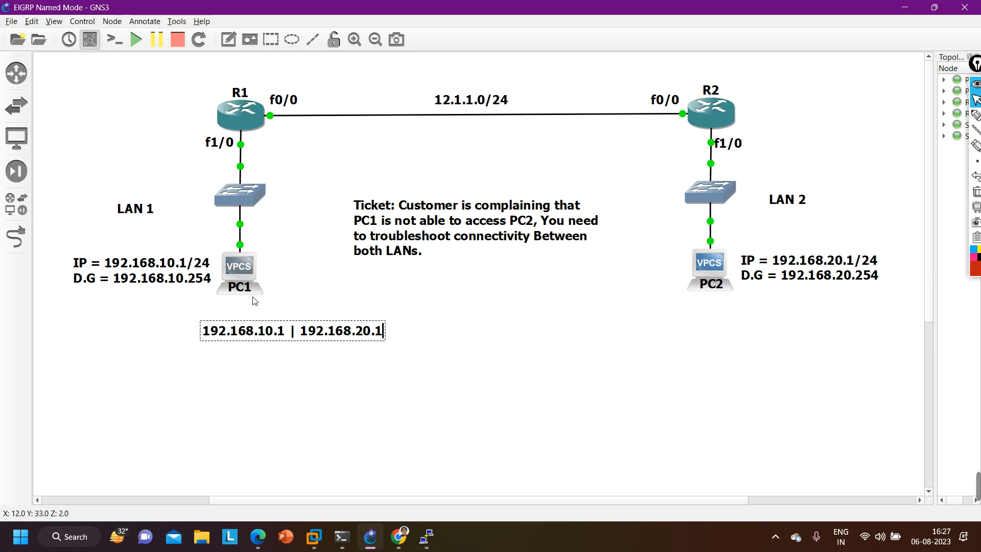
{"action": "left_click", "coordinate": [293, 305]}
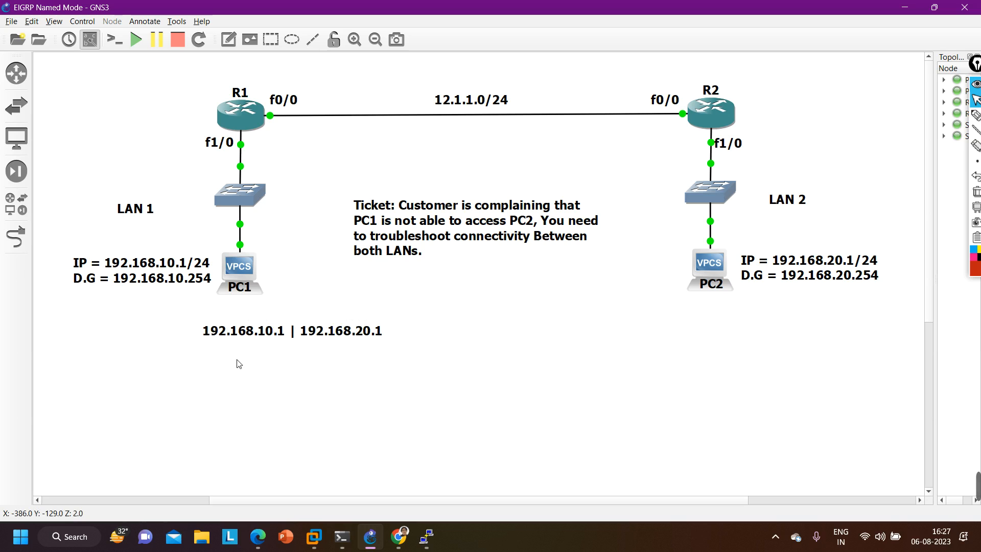
{"action": "left_click", "coordinate": [284, 335]}
{"action": "left_click_drag", "start_coordinate": [283, 337], "coordinate": [236, 72]}
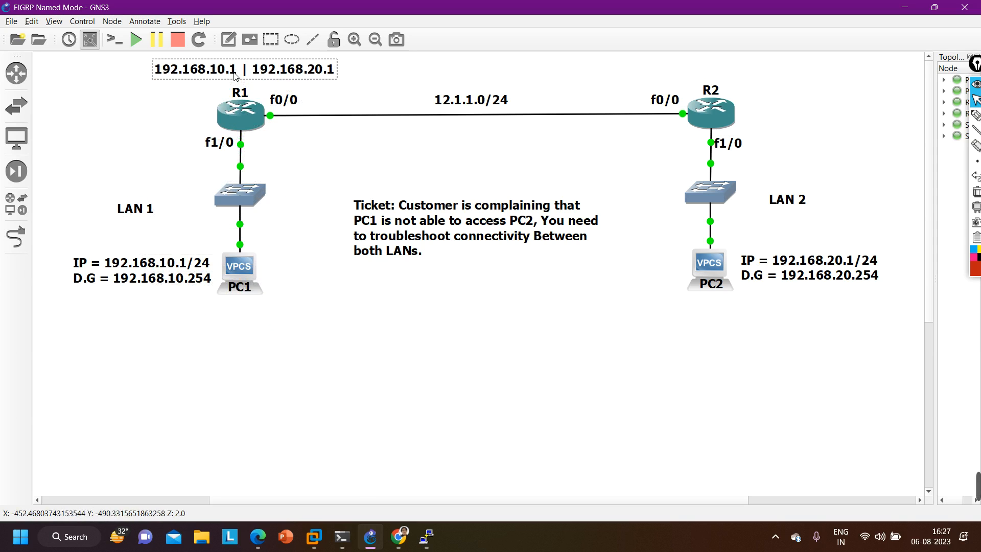
{"action": "left_click", "coordinate": [301, 155]}
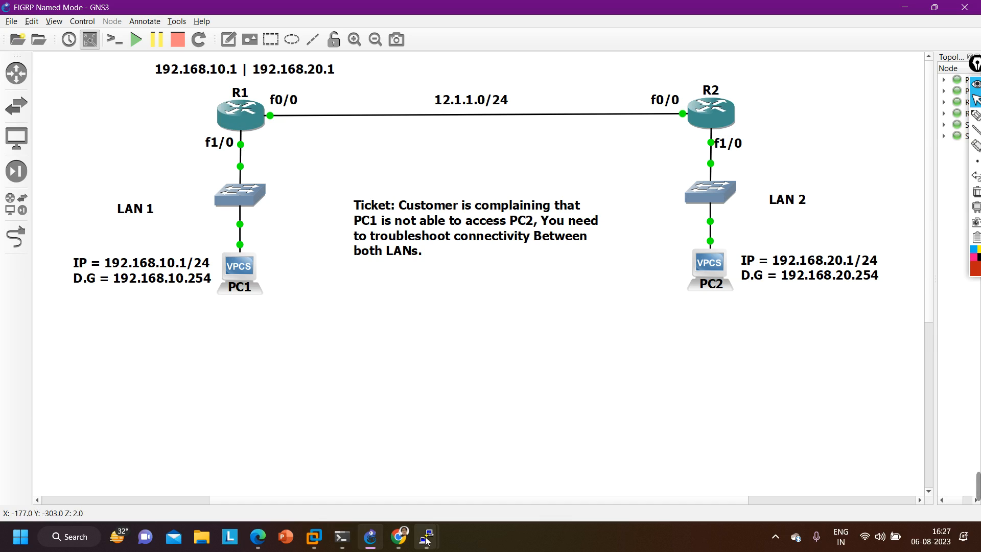
- Run show ip cef in R1's console and examine the next hop and exit interface for 192.168.20.0/24
{"action": "mouse_move", "coordinate": [426, 537]}
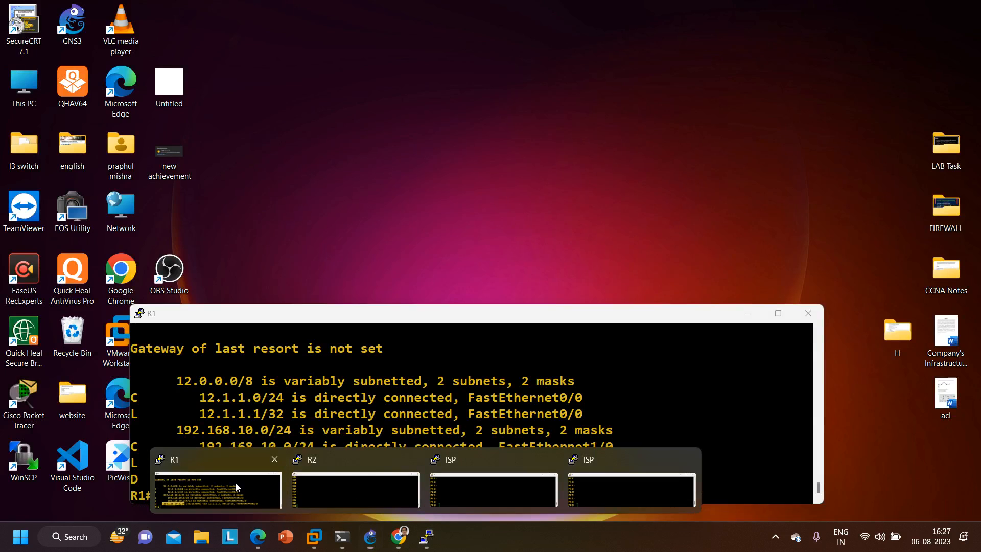
{"action": "left_click", "coordinate": [264, 493]}
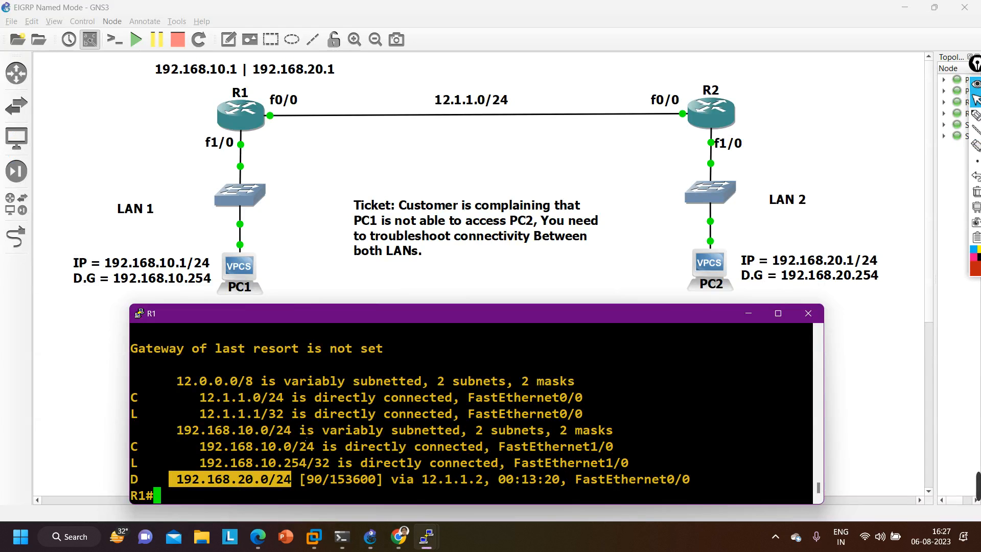
{"action": "type", "text": "sho"}
{"action": "key", "text": "Tab"}
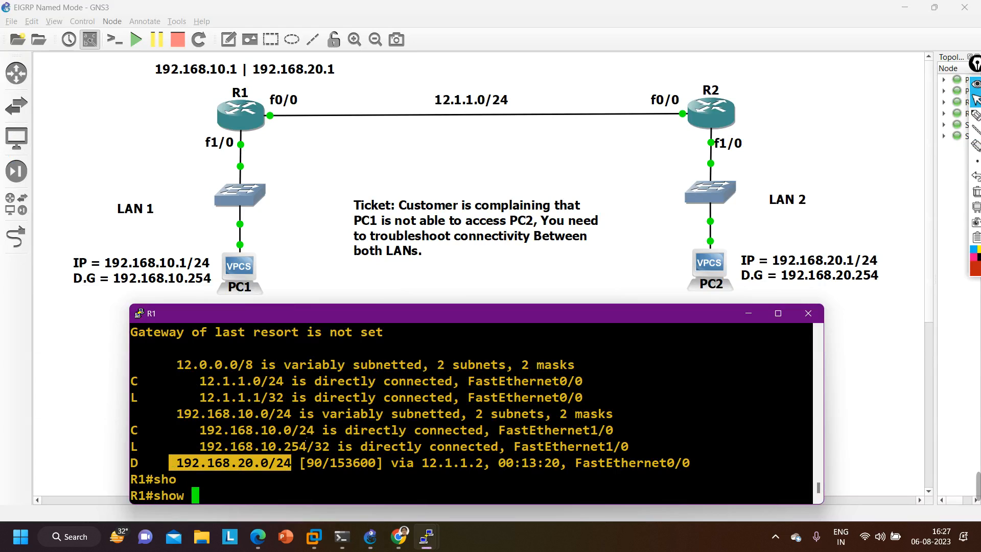
{"action": "type", "text": "ip ce"}
{"action": "key", "text": "Tab"}
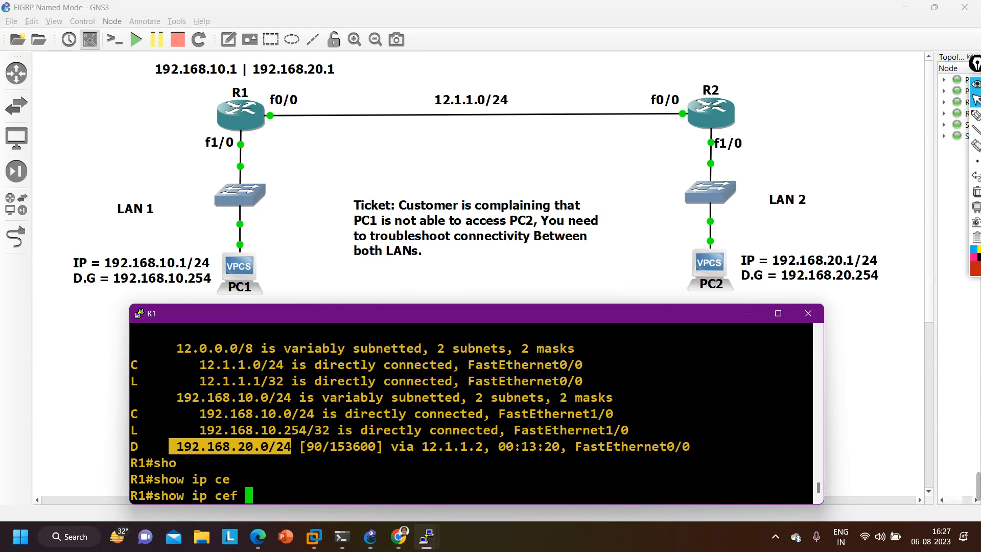
{"action": "key", "text": "Return"}
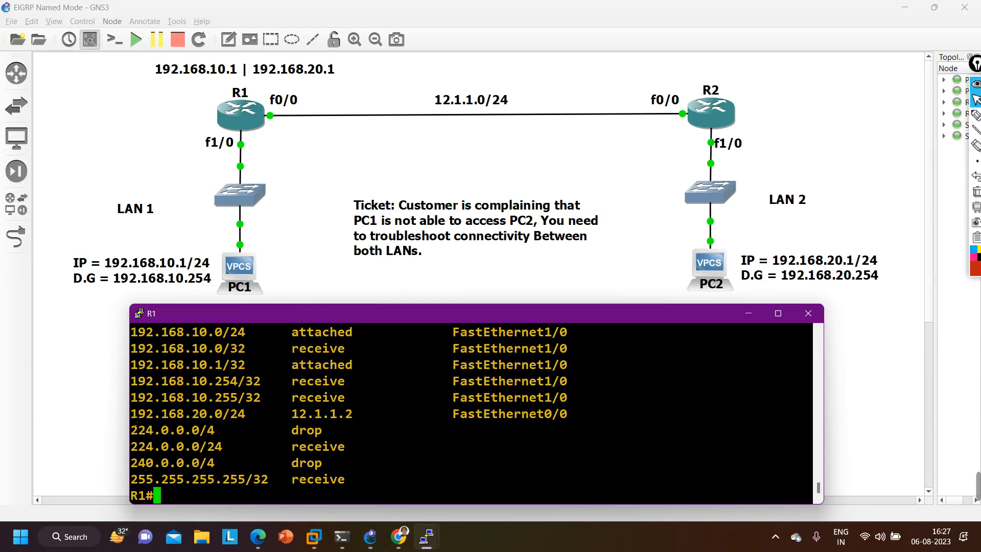
{"action": "left_click_drag", "start_coordinate": [134, 417], "coordinate": [256, 420]}
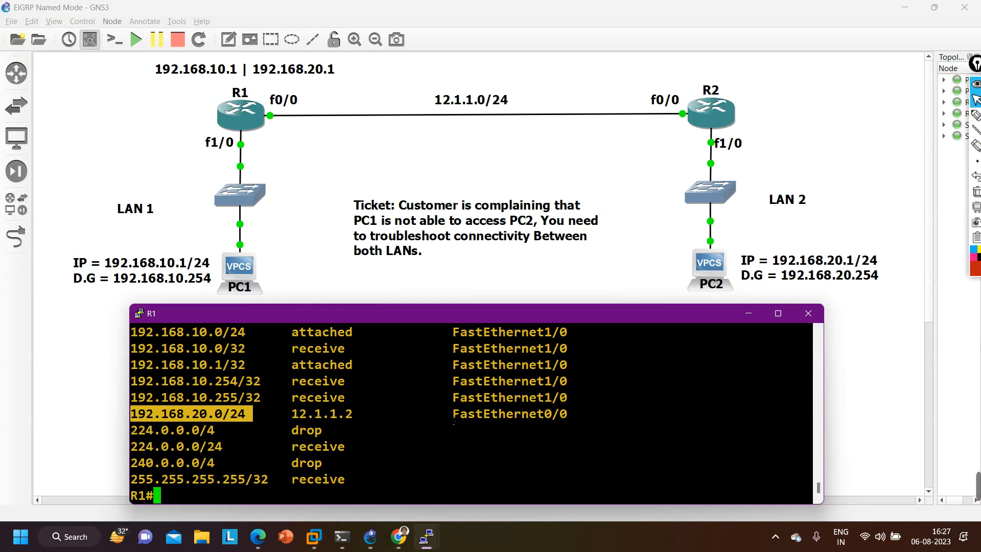
{"action": "left_click_drag", "start_coordinate": [453, 421], "coordinate": [586, 423]}
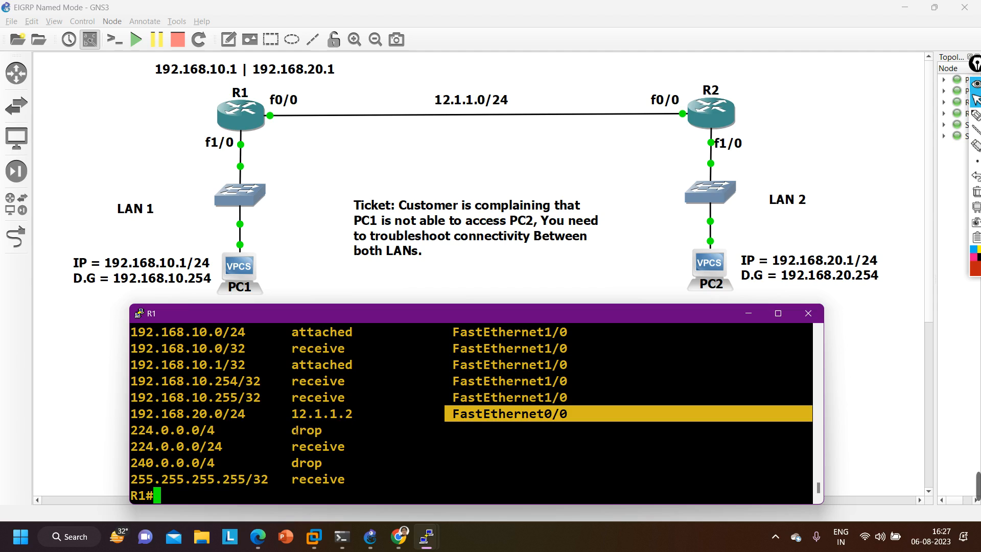
{"action": "left_click_drag", "start_coordinate": [285, 416], "coordinate": [362, 423]}
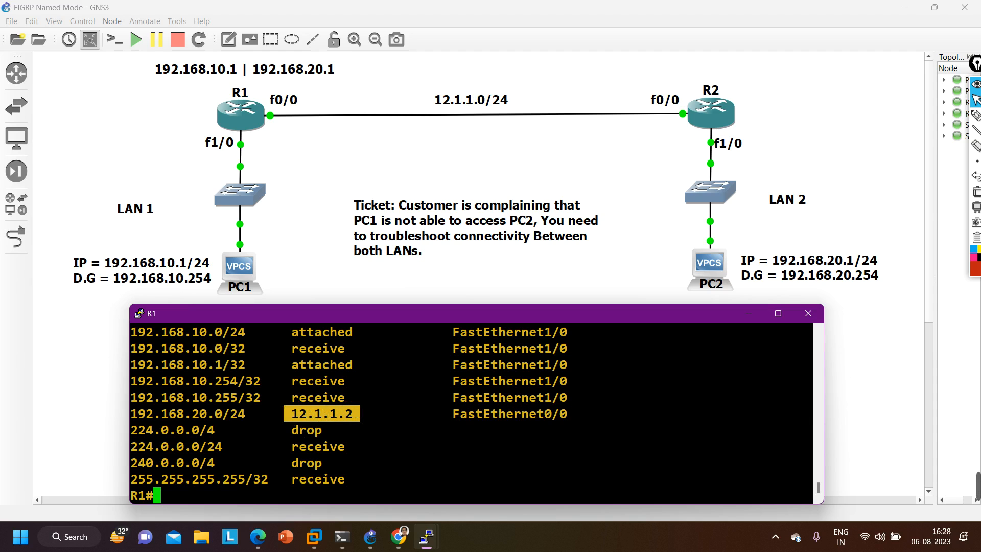
- Run show ip route in R1's console and examine the next hop of the EIGRP route to LAN 2
{"action": "type", "text": "sh"}
{"action": "key", "text": "Tab"}
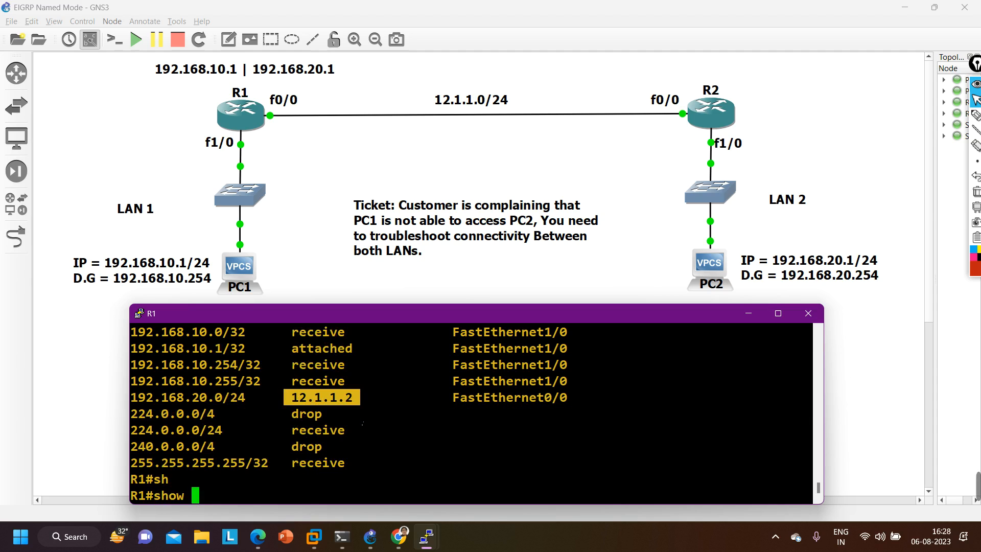
{"action": "type", "text": "ip ro"}
{"action": "key", "text": "Tab"}
{"action": "key", "text": "Return"}
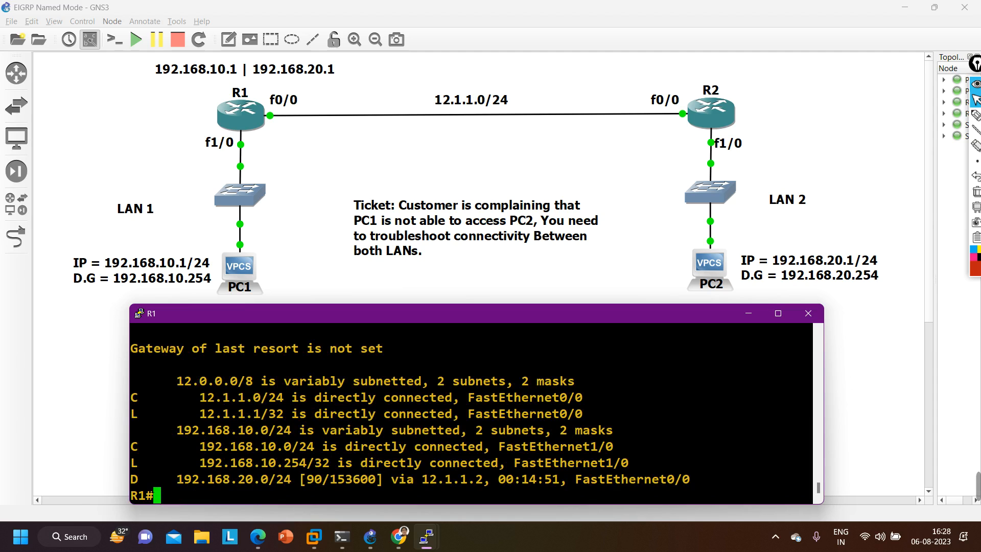
{"action": "left_click_drag", "start_coordinate": [154, 482], "coordinate": [120, 481]}
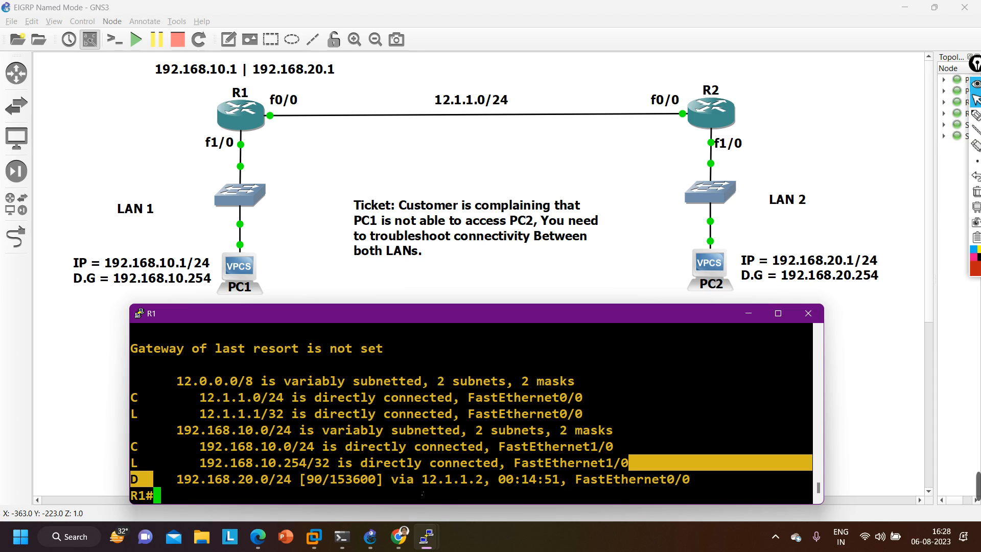
{"action": "double_click", "coordinate": [424, 479]}
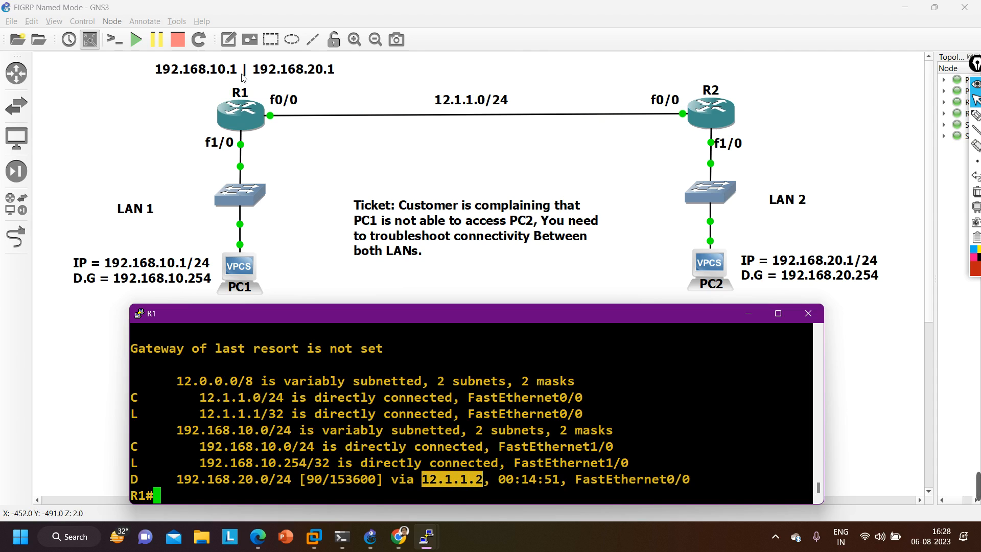
- Move the address note from R1 to below PC2 and reword it as "192.168.20.1 | 192.168.10.1"
{"action": "left_click_drag", "start_coordinate": [244, 78], "coordinate": [679, 70]}
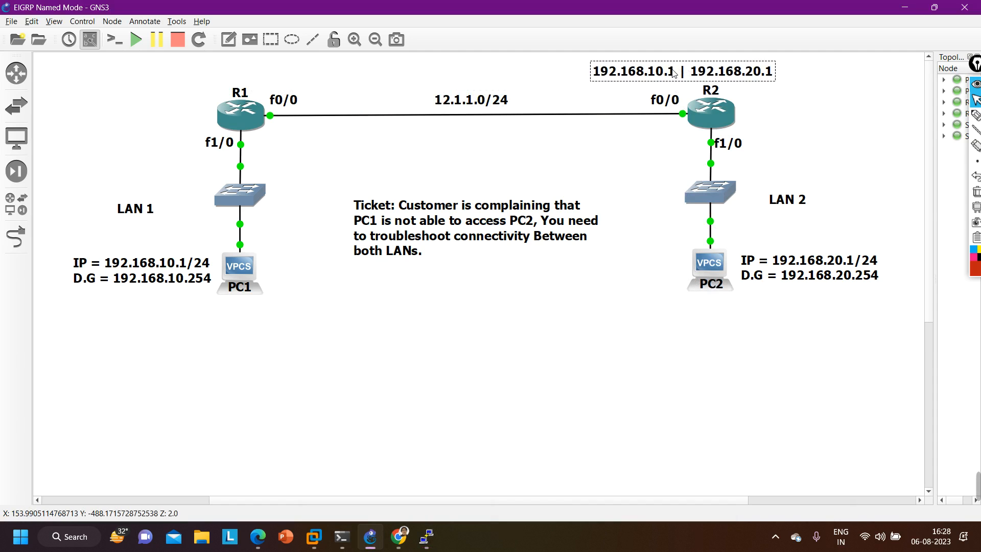
{"action": "left_click_drag", "start_coordinate": [674, 72], "coordinate": [707, 313]}
{"action": "double_click", "coordinate": [708, 314]}
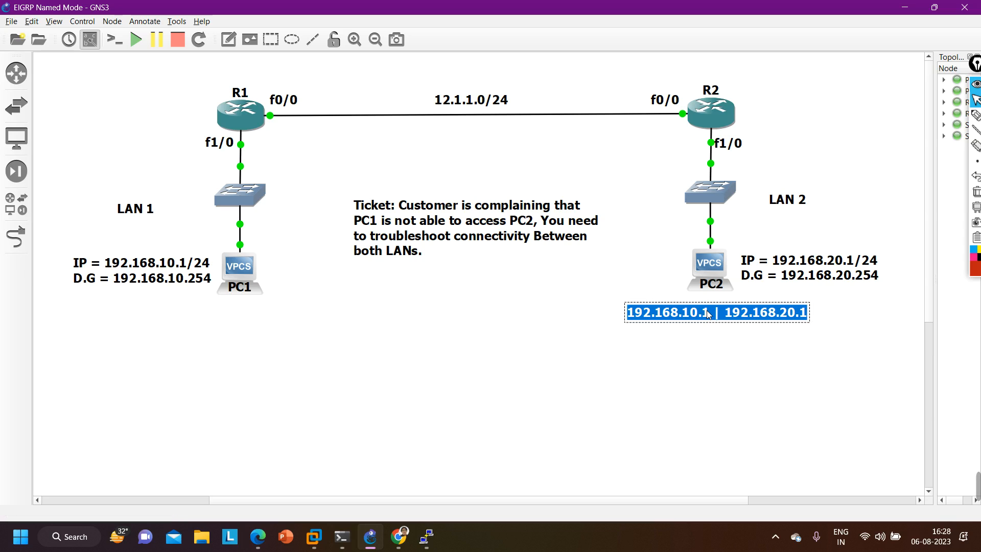
{"action": "left_click", "coordinate": [708, 314]}
{"action": "key", "text": "Left"}
{"action": "key", "text": "Left"}
{"action": "key", "text": "Left"}
{"action": "key", "text": "Left"}
{"action": "key", "text": "Left"}
{"action": "key", "text": "Left"}
{"action": "key", "text": "Left"}
{"action": "key", "text": "Left"}
{"action": "key", "text": "Left"}
{"action": "key", "text": "Left"}
{"action": "key", "text": "Left"}
{"action": "key", "text": "Left"}
{"action": "key", "text": "Left"}
{"action": "key", "text": "Left"}
{"action": "key", "text": "Left"}
{"action": "key", "text": "Left"}
{"action": "key", "text": "Left"}
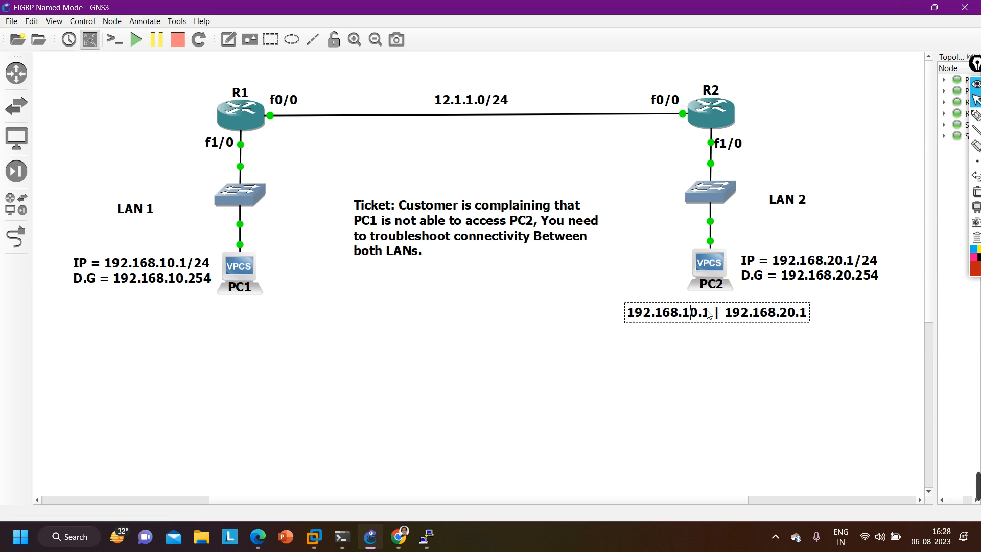
{"action": "key", "text": "BackSpace"}
{"action": "type", "text": "2"}
{"action": "key", "text": "BackSpace"}
{"action": "type", "text": "1"}
{"action": "left_click", "coordinate": [694, 427]}
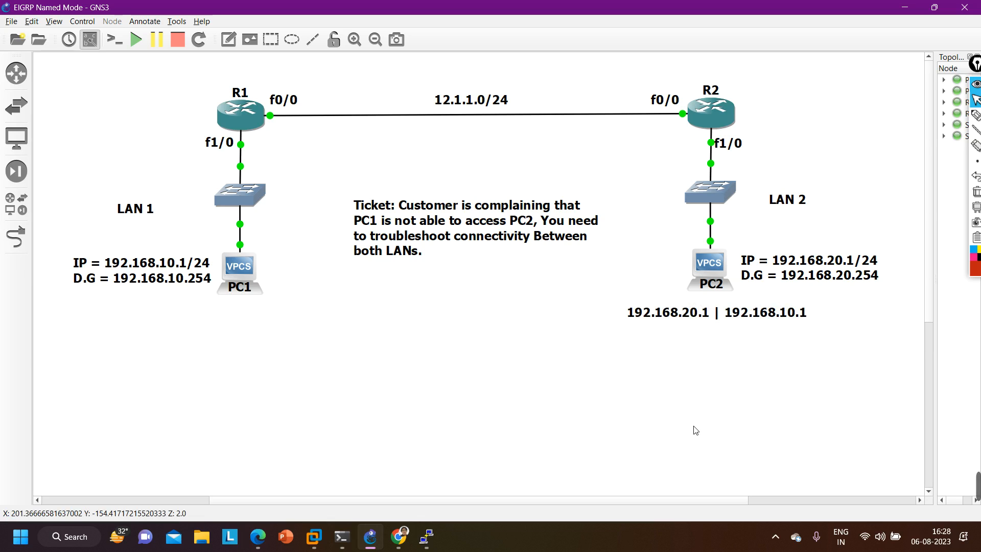
- Move the reworded address note from PC2 to above R2
{"action": "left_click_drag", "start_coordinate": [743, 307], "coordinate": [728, 67]}
{"action": "left_click", "coordinate": [633, 317]}
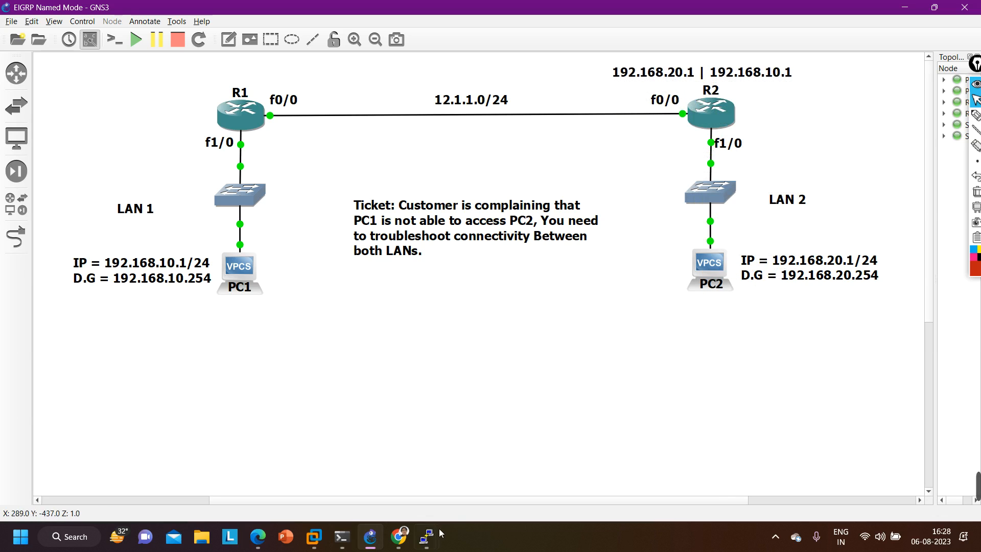
- Run show ip route in R2's console, check the table for a route to LAN 1, and put the console away
{"action": "mouse_move", "coordinate": [429, 538]}
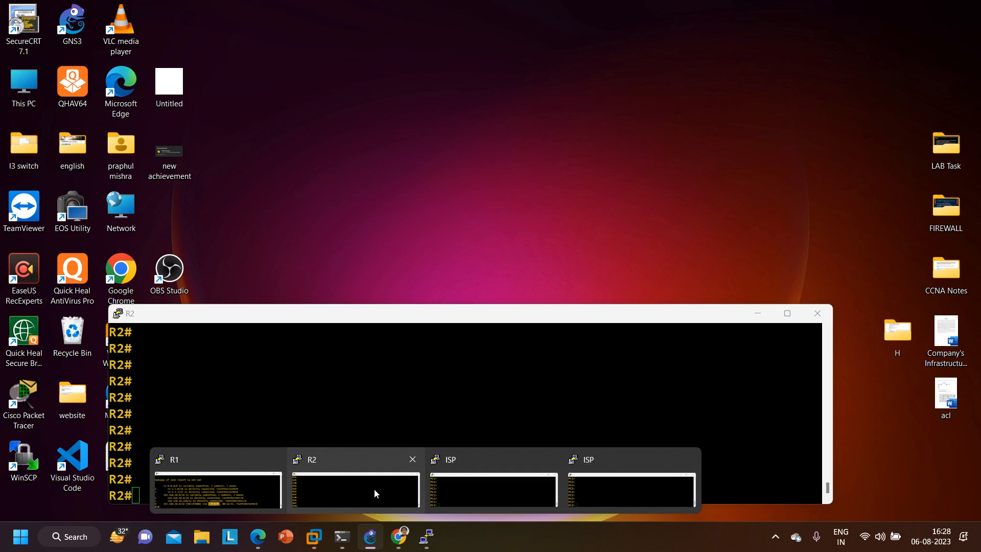
{"action": "left_click", "coordinate": [374, 488]}
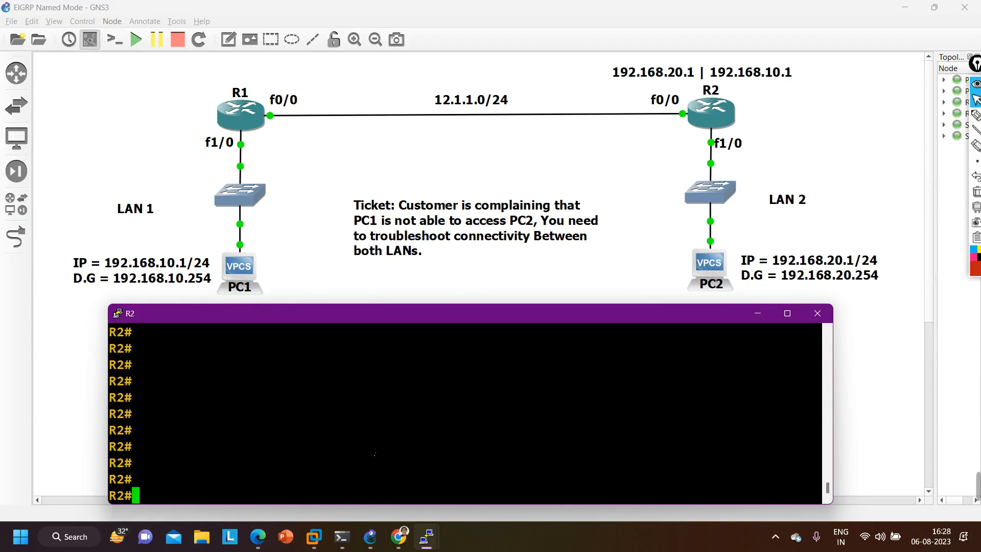
{"action": "type", "text": "sh"}
{"action": "key", "text": "Tab"}
{"action": "type", "text": "ip ro"}
{"action": "key", "text": "Tab"}
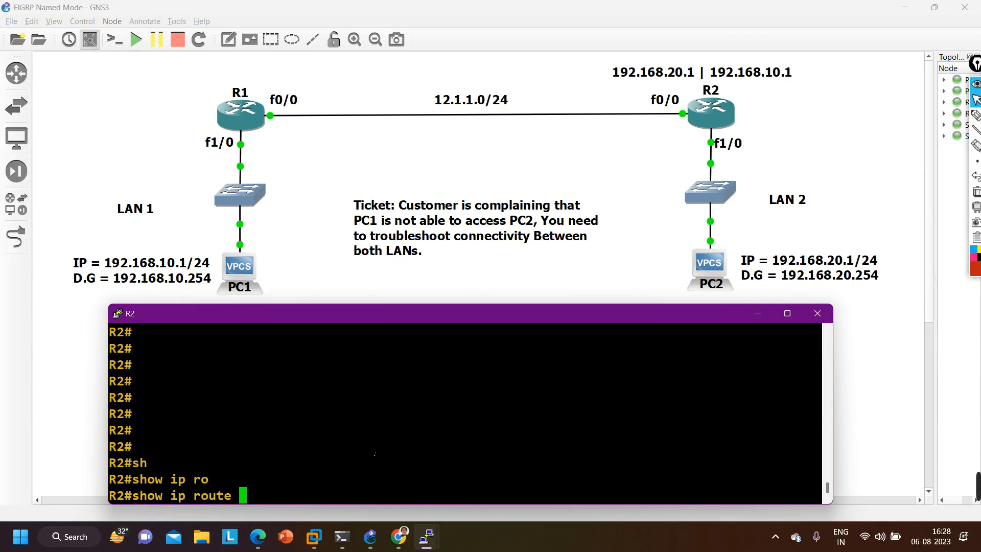
{"action": "key", "text": "Return"}
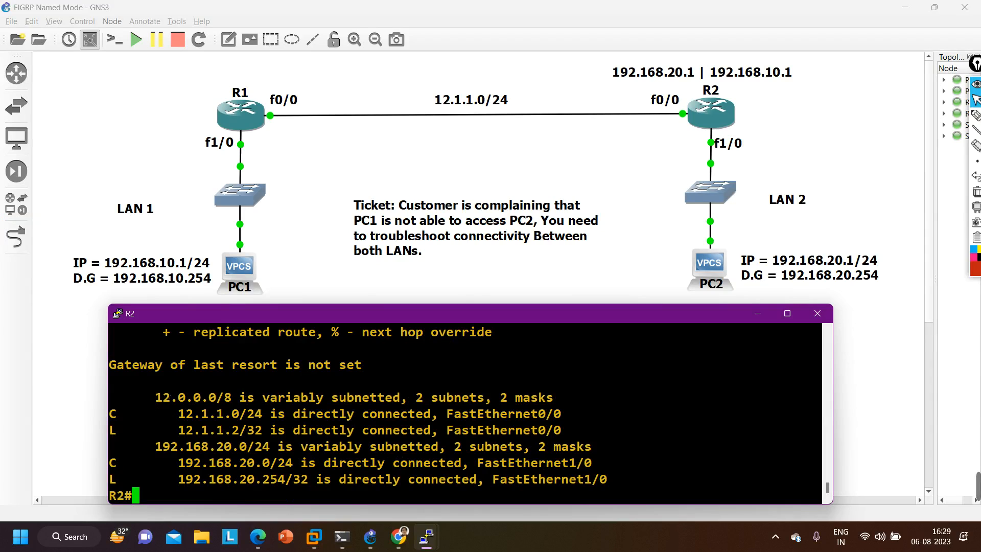
{"action": "left_click", "coordinate": [141, 152]}
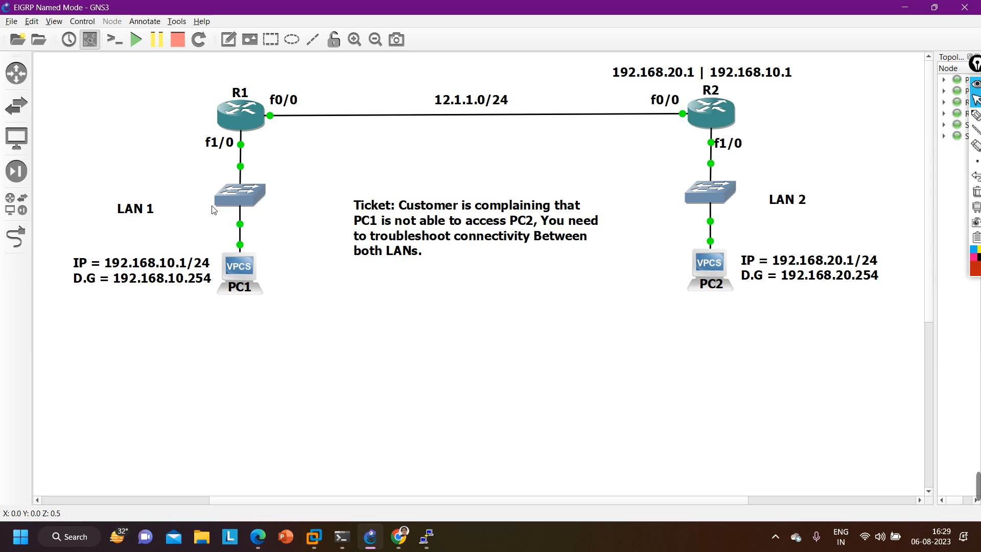
- Move the address note from R2 to the empty area below the ticket text and delete it
{"action": "mouse_move", "coordinate": [669, 80]}
{"action": "left_mouse_down"}
{"action": "mouse_move", "coordinate": [517, 320]}
{"action": "mouse_move", "coordinate": [464, 370]}
{"action": "left_mouse_up"}
{"action": "right_click", "coordinate": [475, 358]}
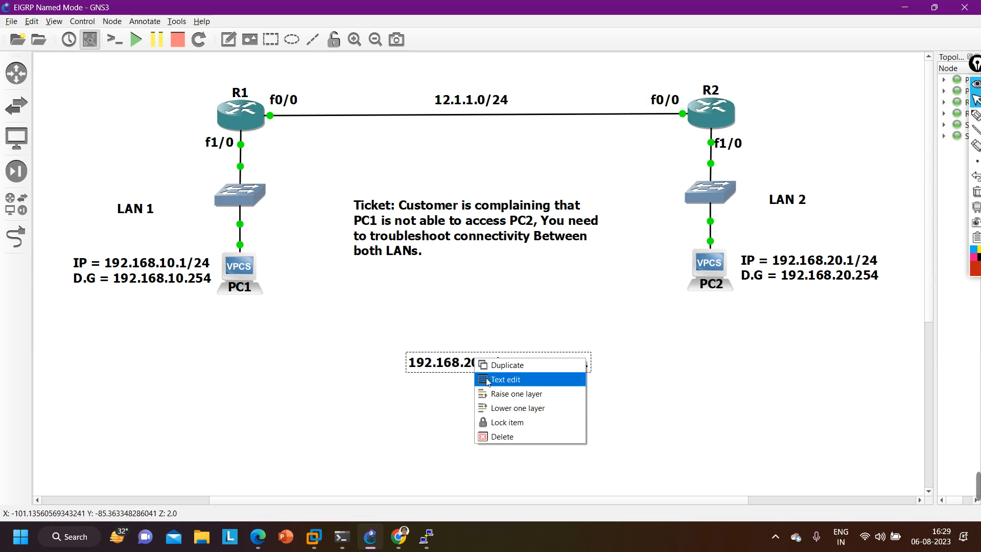
{"action": "left_click", "coordinate": [514, 443]}
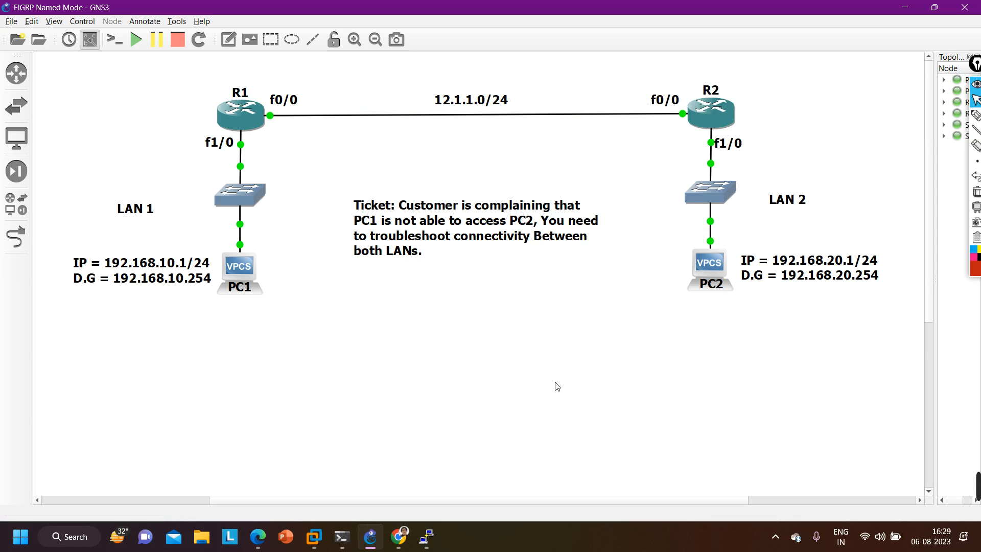
{"action": "mouse_move", "coordinate": [977, 484]}
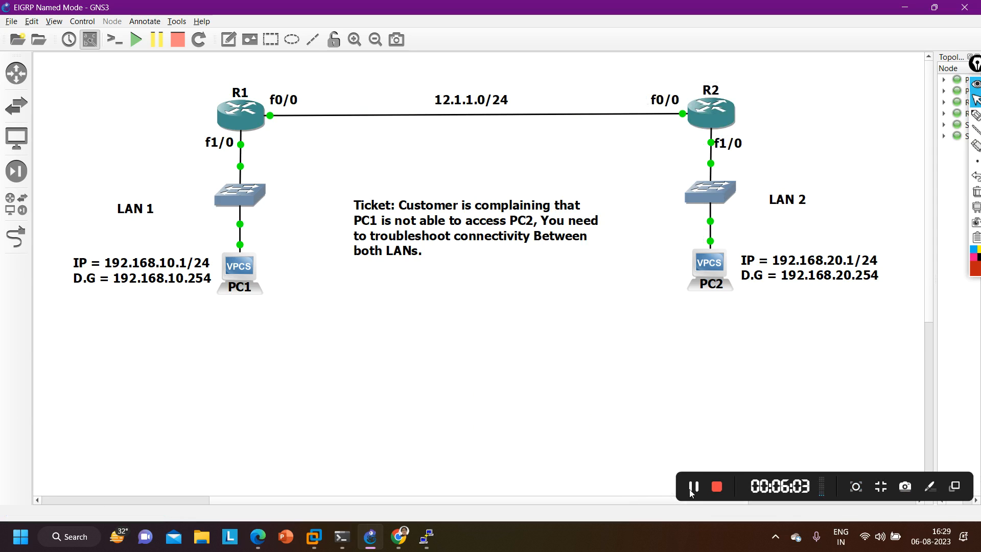
{"action": "left_click", "coordinate": [628, 437]}
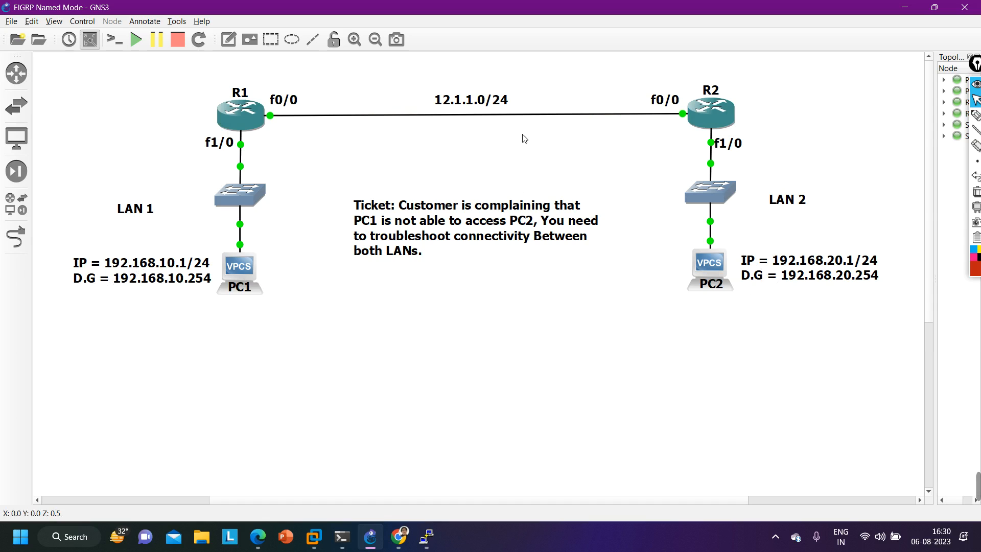
- Run show ip eigrp neighbors in R1's console
{"action": "mouse_move", "coordinate": [427, 537]}
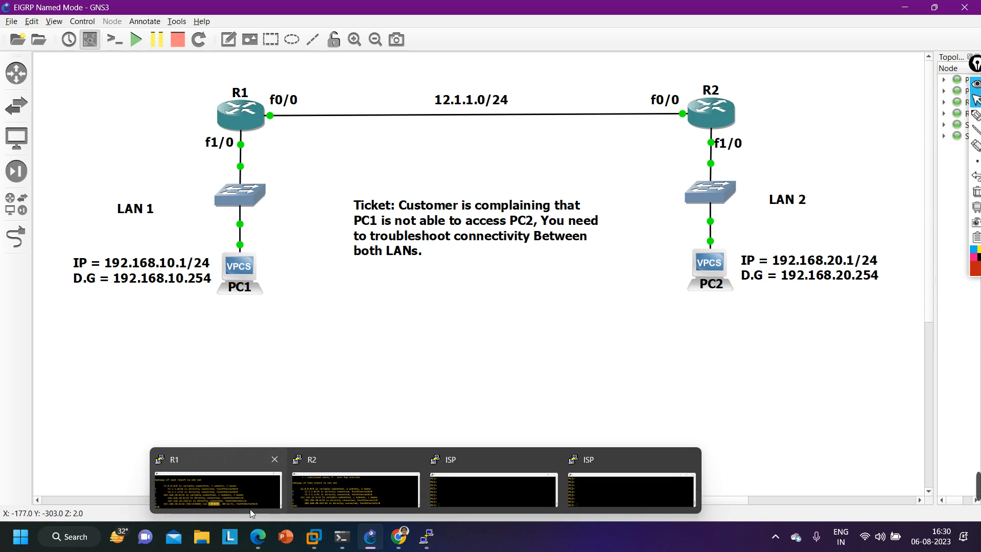
{"action": "left_click", "coordinate": [179, 496]}
{"action": "key", "text": "Return"}
{"action": "key", "text": "Return"}
{"action": "key", "text": "Return"}
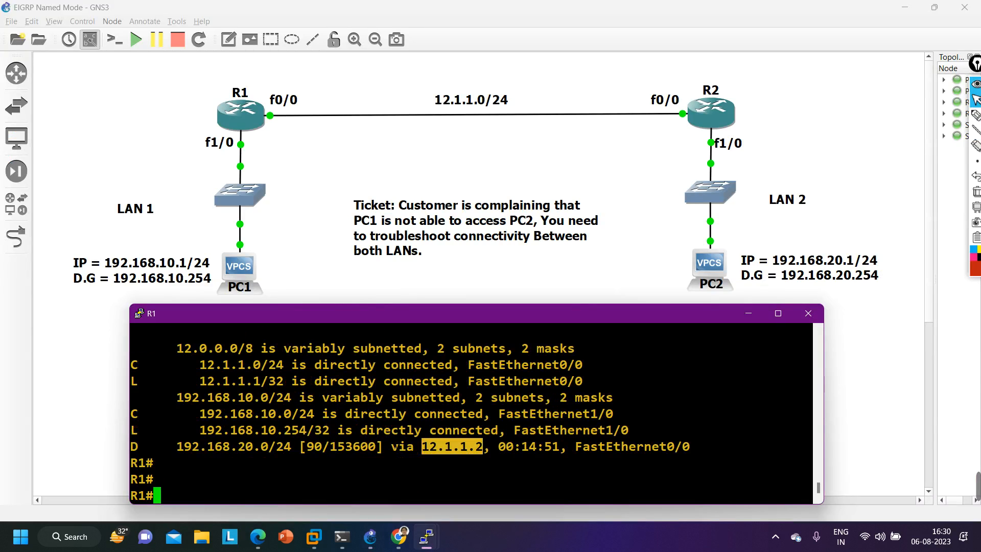
{"action": "type", "text": "sh"}
{"action": "key", "text": "Tab"}
{"action": "type", "text": "ip ei"}
{"action": "key", "text": "Tab"}
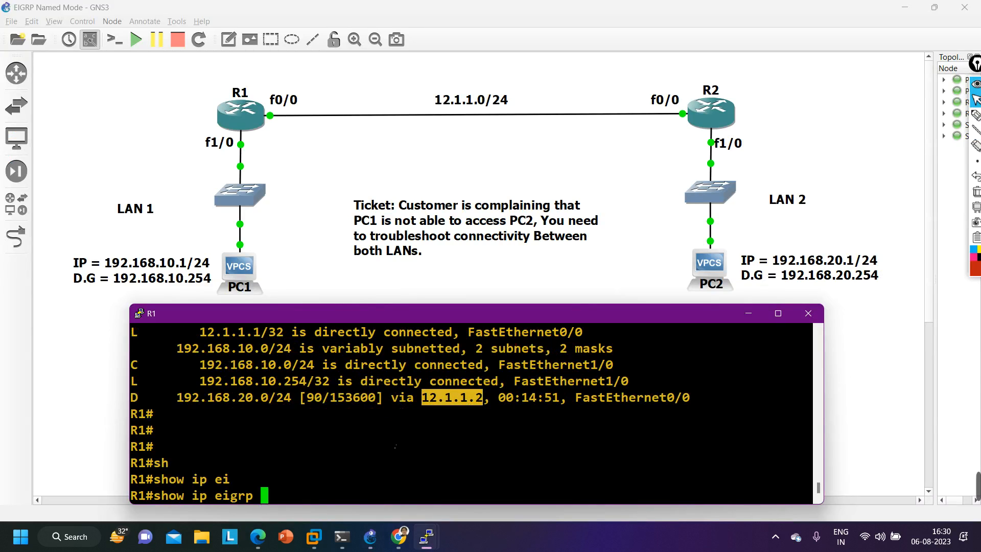
{"action": "type", "text": "nei"}
{"action": "key", "text": "Tab"}
{"action": "key", "text": "Return"}
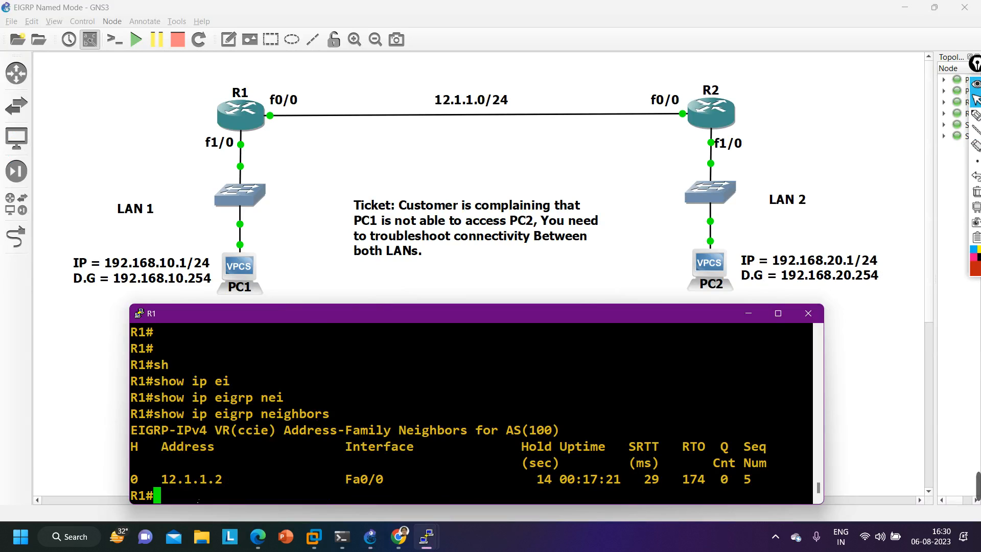
- Check the neighbor's address and queue count in R1's EIGRP neighbor table, and put the console away
{"action": "left_click_drag", "start_coordinate": [160, 483], "coordinate": [213, 486]}
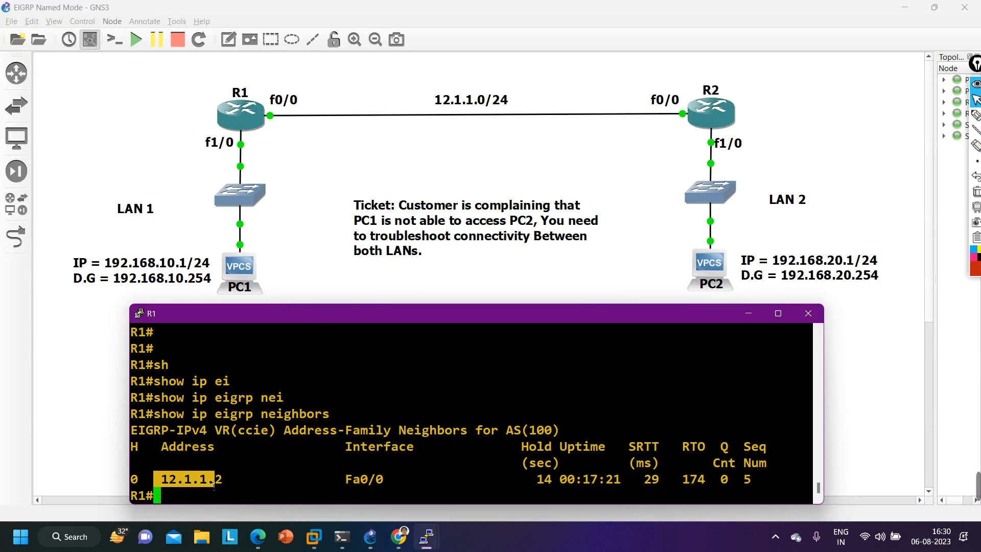
{"action": "left_click_drag", "start_coordinate": [739, 482], "coordinate": [706, 482]}
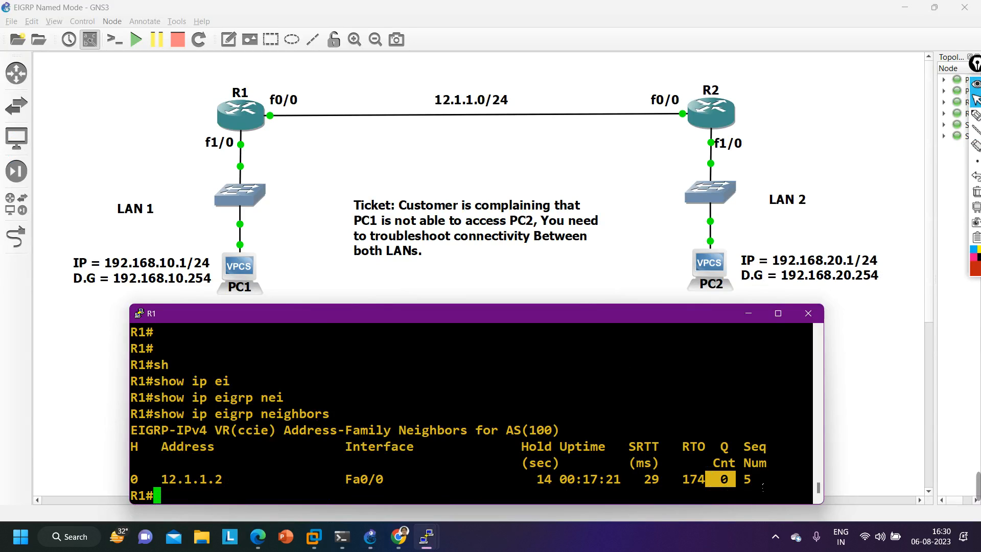
{"action": "left_click", "coordinate": [752, 319]}
- Bring up R2's console and review all the route entries in its routing table
{"action": "mouse_move", "coordinate": [426, 536]}
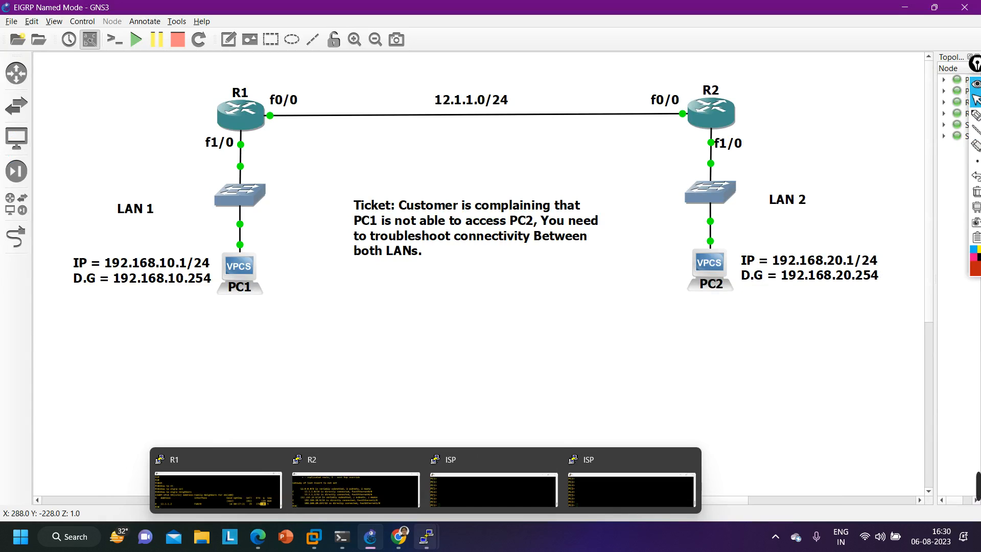
{"action": "left_click", "coordinate": [376, 501]}
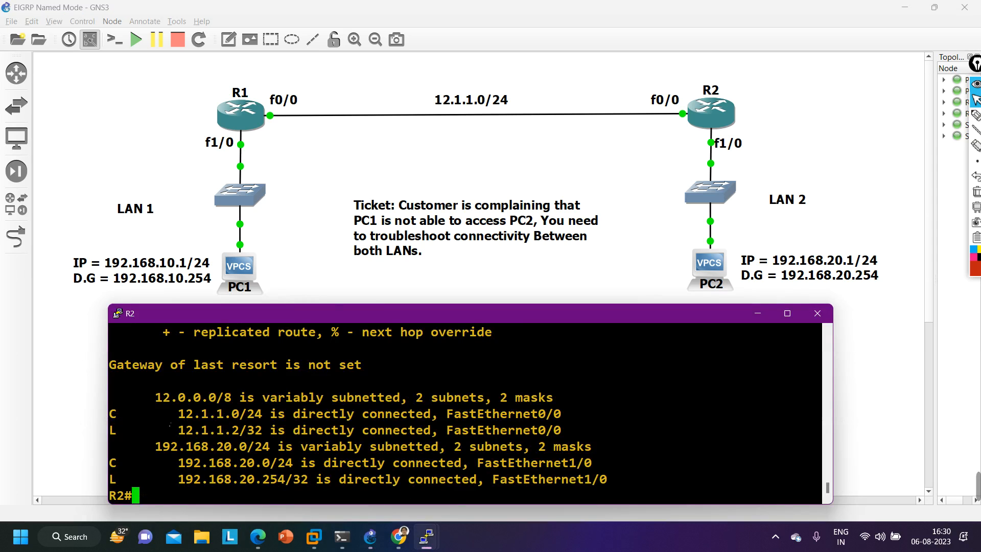
{"action": "left_click_drag", "start_coordinate": [149, 397], "coordinate": [516, 500]}
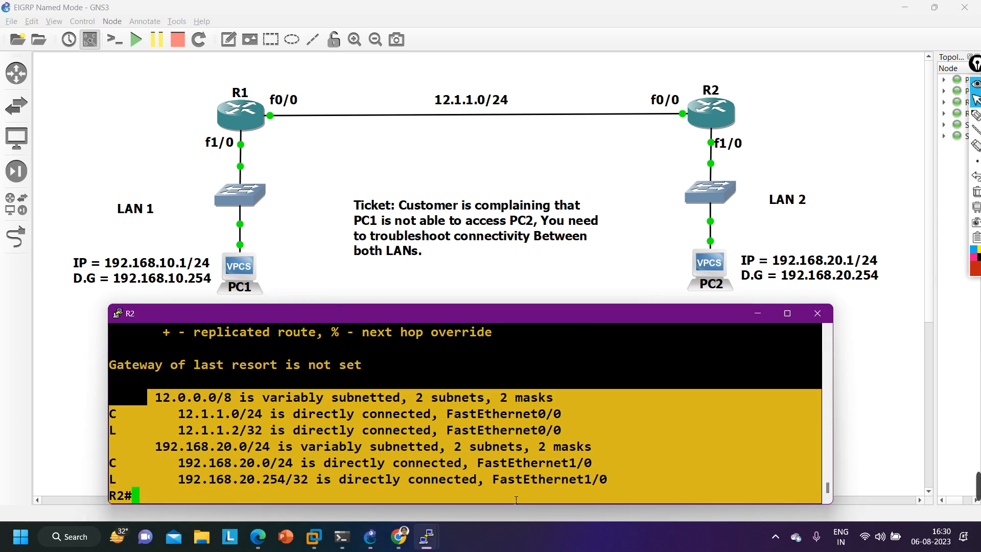
{"action": "left_click_drag", "start_coordinate": [587, 493], "coordinate": [610, 487]}
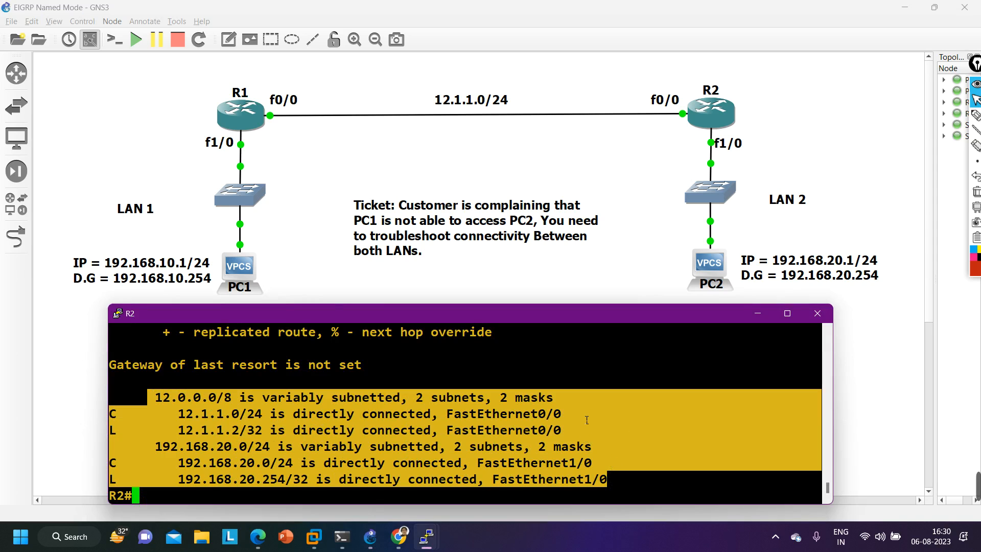
- Enlarge R2's console to full screen and run show ip protocols
{"action": "left_click", "coordinate": [787, 314]}
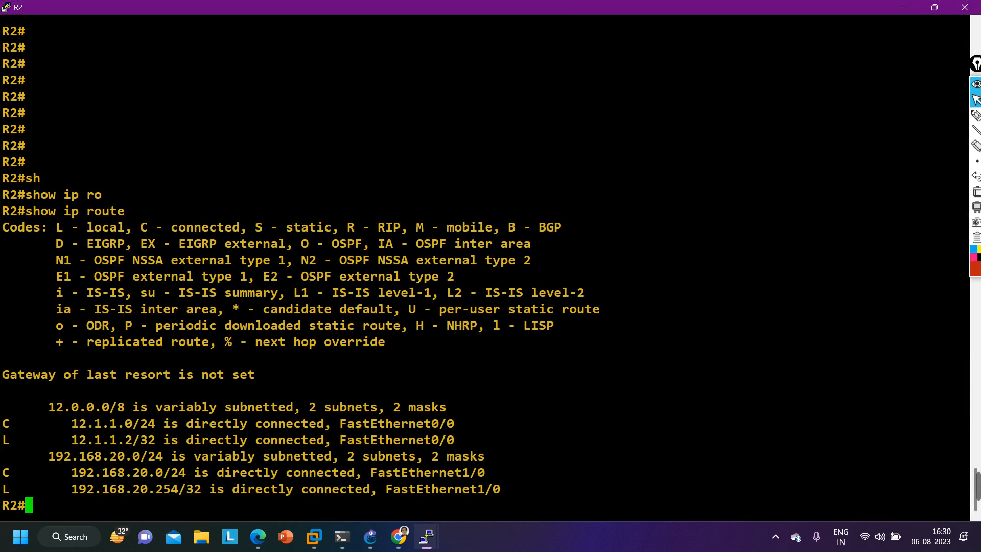
{"action": "key", "text": "Return"}
{"action": "key", "text": "Return"}
{"action": "key", "text": "Return"}
{"action": "key", "text": "Return"}
{"action": "key", "text": "Return"}
{"action": "key", "text": "Return"}
{"action": "key", "text": "Return"}
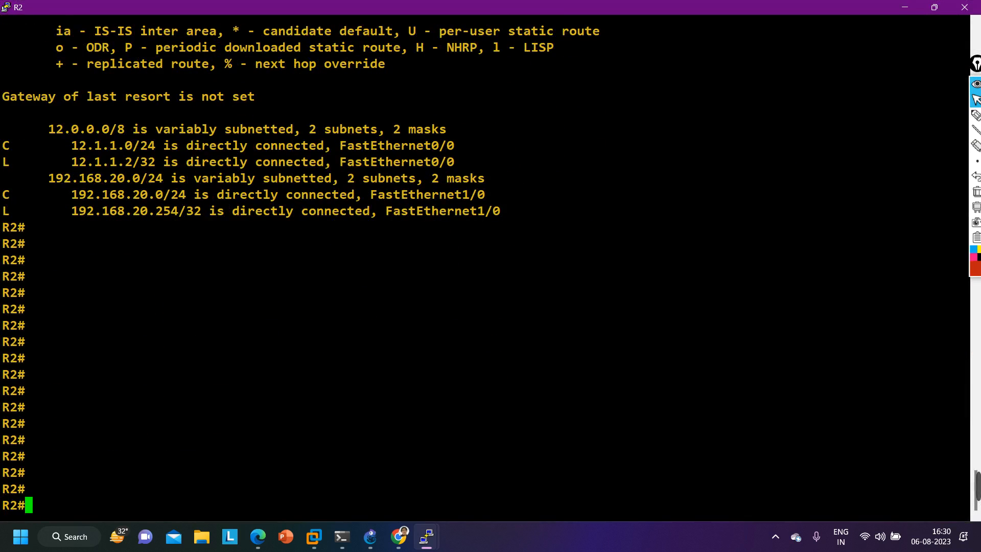
{"action": "left_click", "coordinate": [939, 8]}
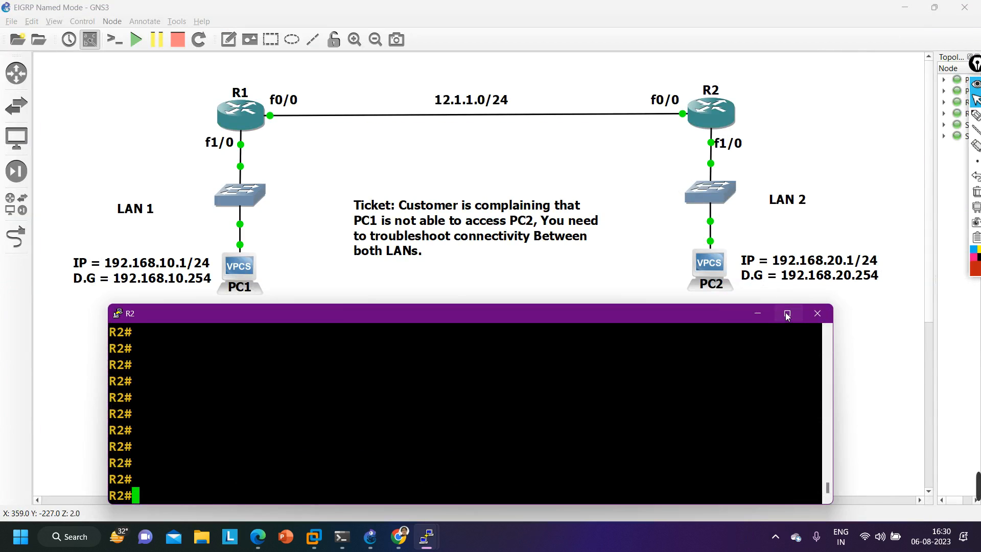
{"action": "left_click", "coordinate": [787, 314]}
{"action": "type", "text": "sh"}
{"action": "key", "text": "Tab"}
{"action": "type", "text": "ip pro"}
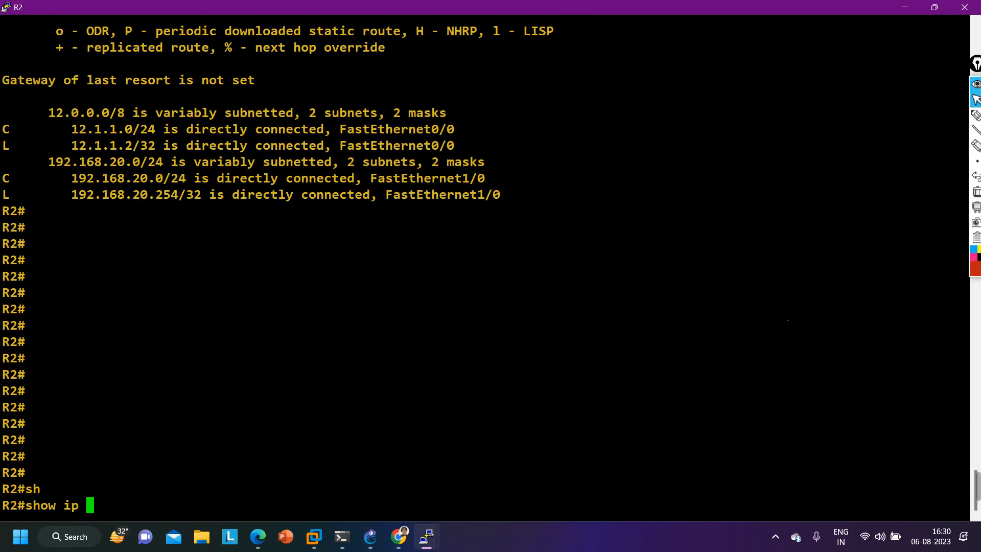
{"action": "key", "text": "Tab"}
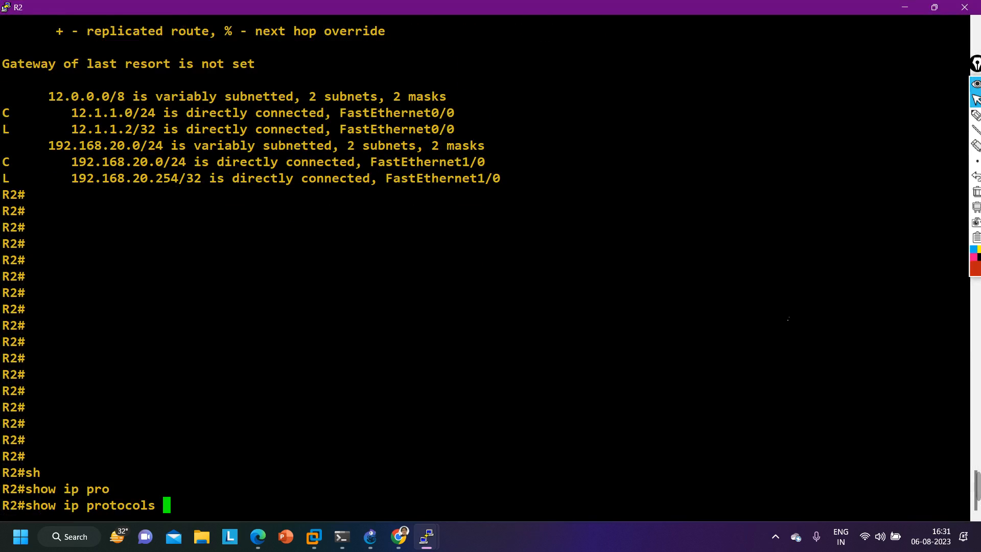
{"action": "key", "text": "Return"}
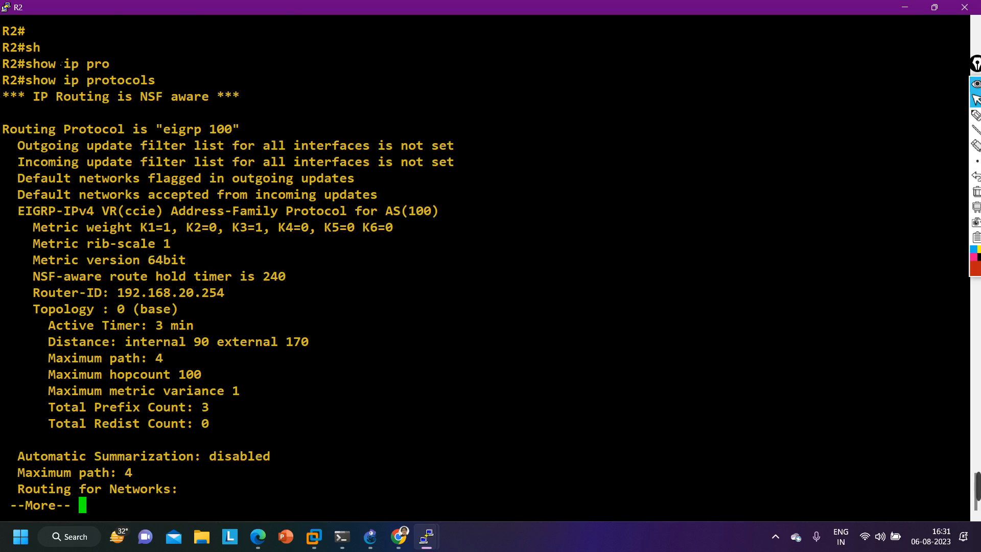
- Check the outgoing and incoming update filter lists in R2's protocol output, and restore the console to its smaller size
{"action": "left_click_drag", "start_coordinate": [25, 148], "coordinate": [486, 157]}
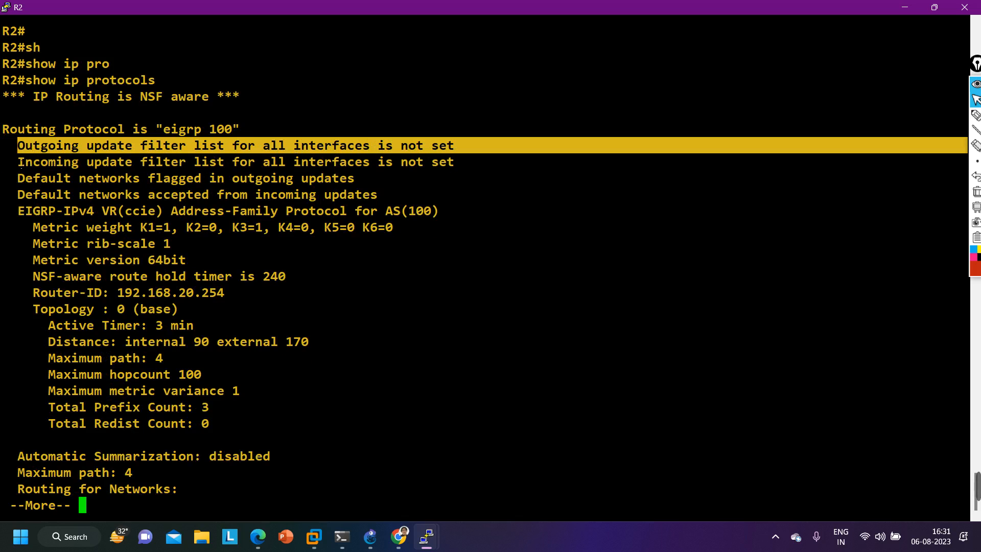
{"action": "left_click_drag", "start_coordinate": [32, 163], "coordinate": [485, 165]}
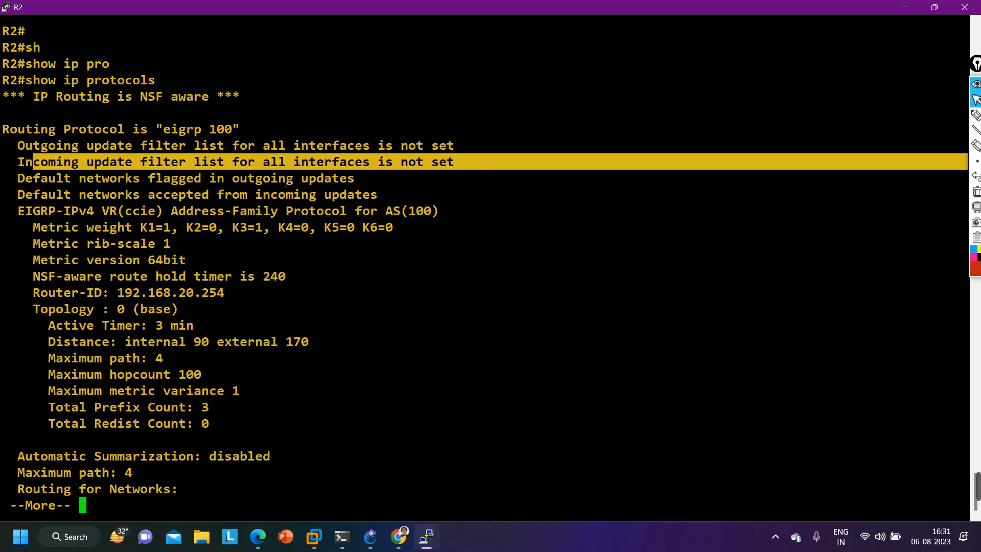
{"action": "left_click", "coordinate": [938, 8]}
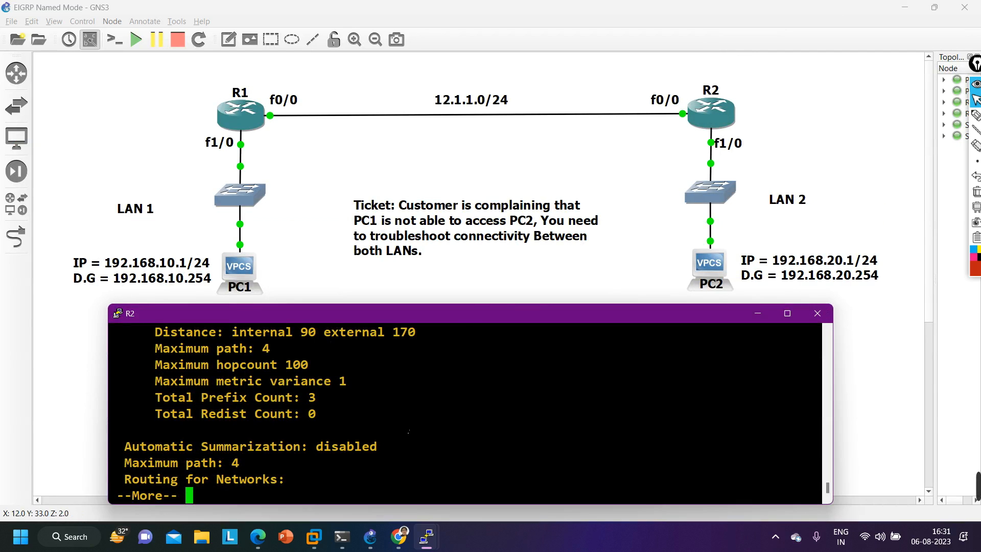
- Quit the paged protocol output on R2 and run show ip eigrp neighbors
{"action": "key", "text": "q"}
{"action": "key", "text": "Return"}
{"action": "key", "text": "Return"}
{"action": "key", "text": "Return"}
{"action": "type", "text": "sh"}
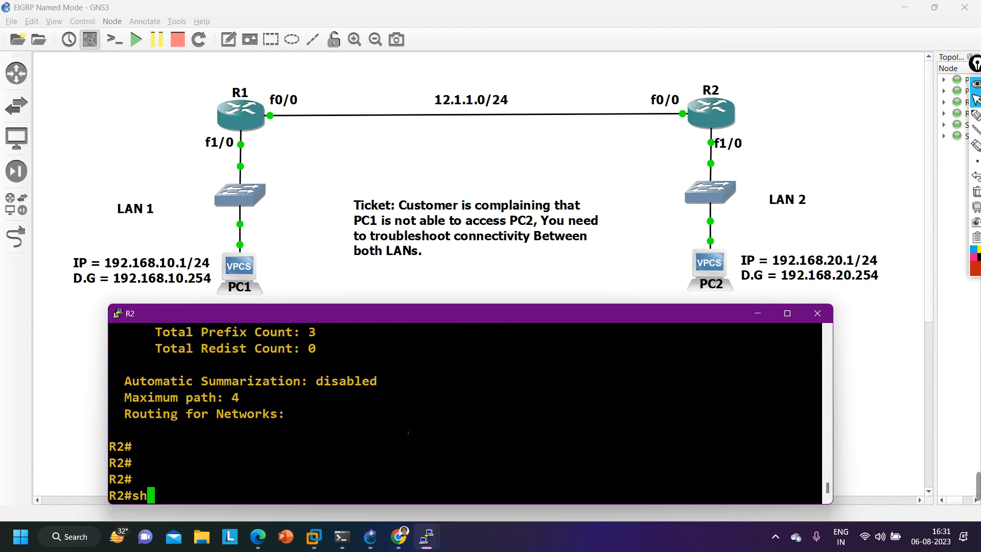
{"action": "key", "text": "Tab"}
{"action": "type", "text": "ip ei"}
{"action": "key", "text": "Tab"}
{"action": "type", "text": "nei"}
{"action": "key", "text": "Tab"}
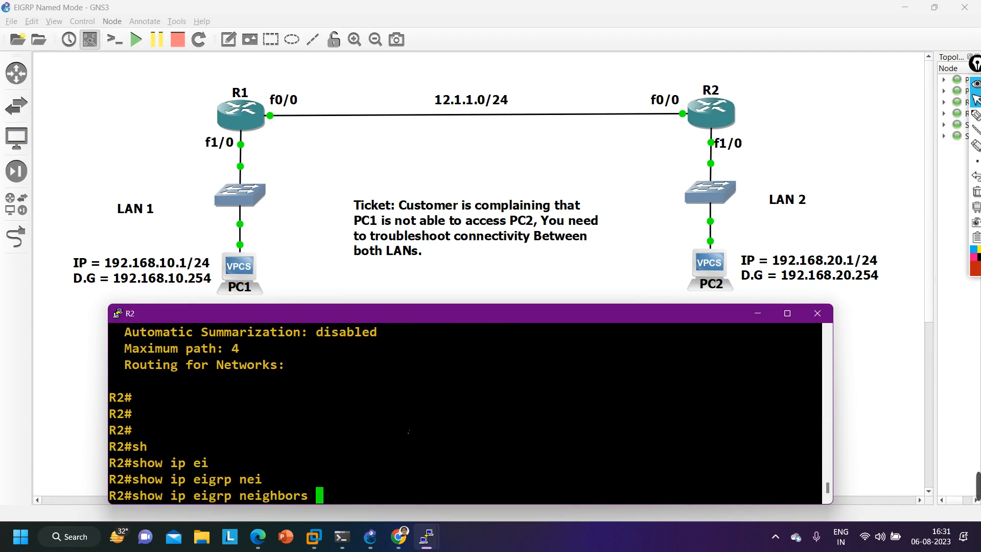
{"action": "key", "text": "Return"}
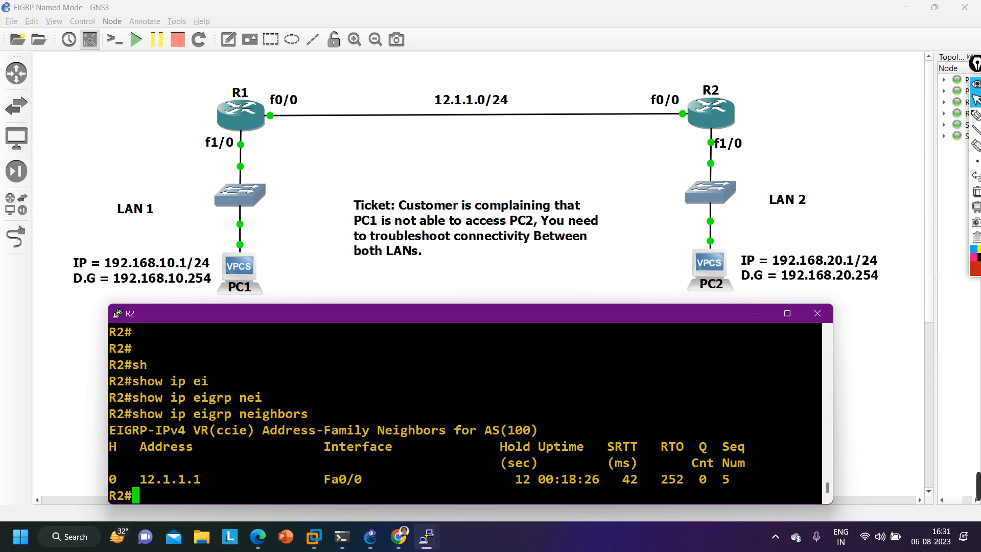
- Run show ip eigrp topology in R1's console
{"action": "mouse_move", "coordinate": [435, 542]}
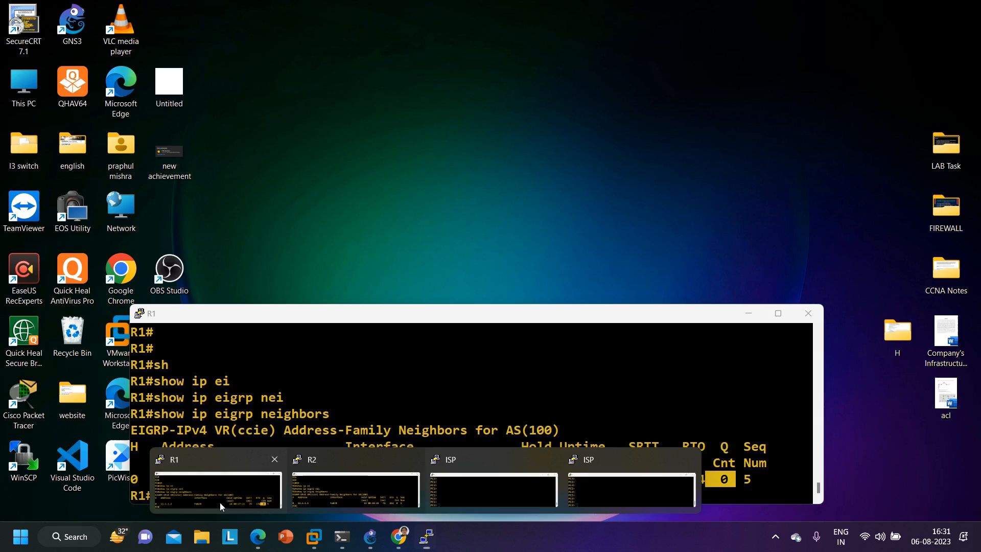
{"action": "left_click", "coordinate": [220, 502]}
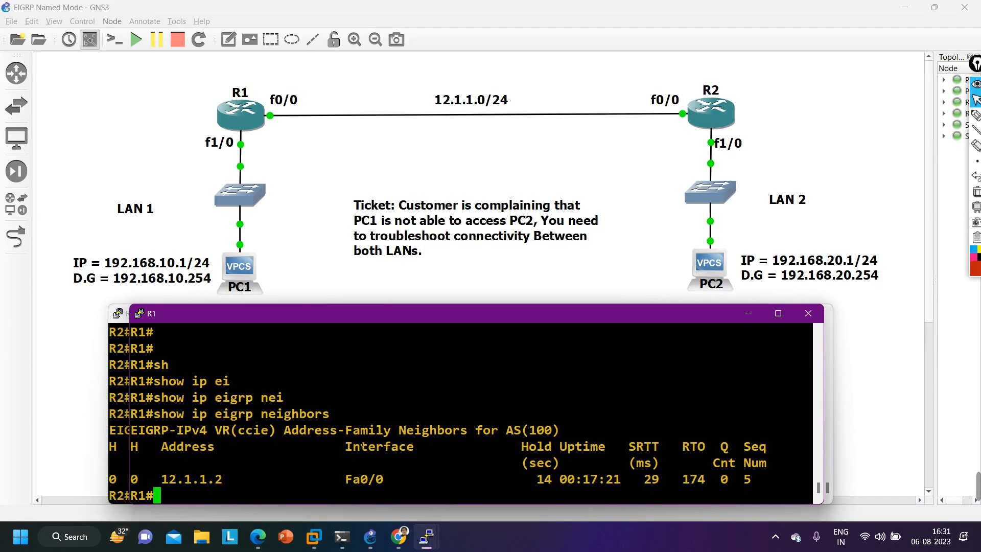
{"action": "key", "text": "Return"}
{"action": "key", "text": "Return"}
{"action": "key", "text": "Return"}
{"action": "key", "text": "Return"}
{"action": "key", "text": "Return"}
{"action": "key", "text": "Return"}
{"action": "key", "text": "Return"}
{"action": "key", "text": "Return"}
{"action": "key", "text": "Return"}
{"action": "key", "text": "Return"}
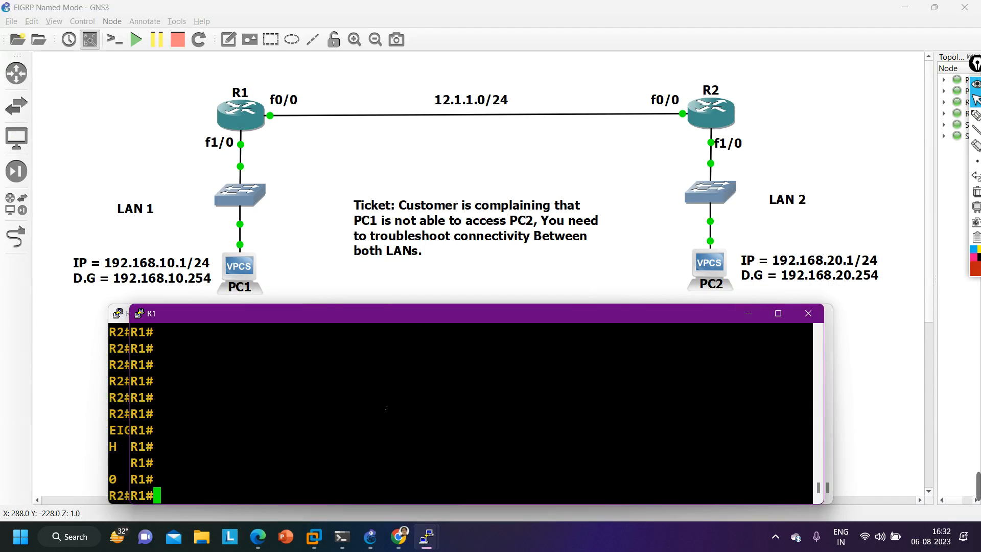
{"action": "type", "text": "sh"}
{"action": "key", "text": "Tab"}
{"action": "type", "text": "ip ei"}
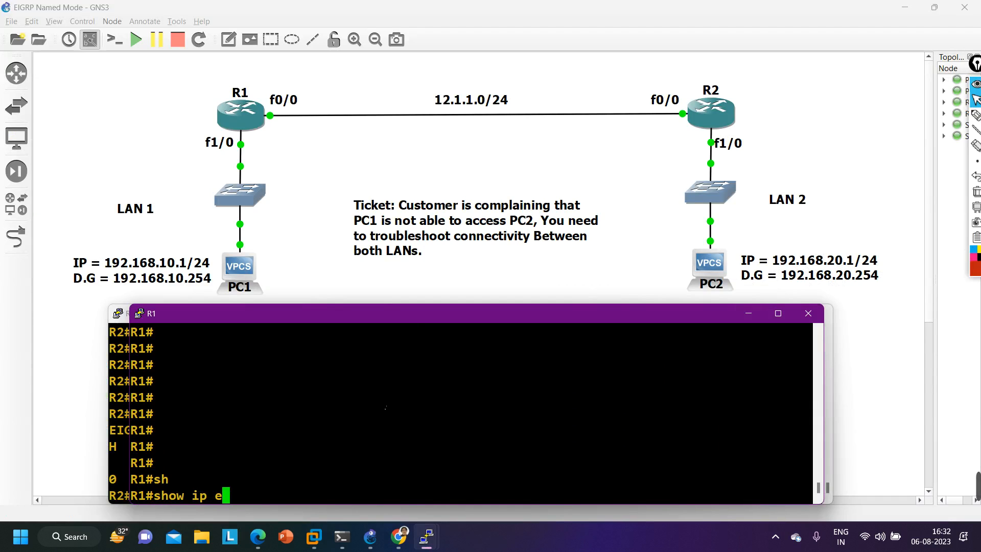
{"action": "key", "text": "Tab"}
{"action": "type", "text": "to"}
{"action": "key", "text": "Tab"}
{"action": "key", "text": "Return"}
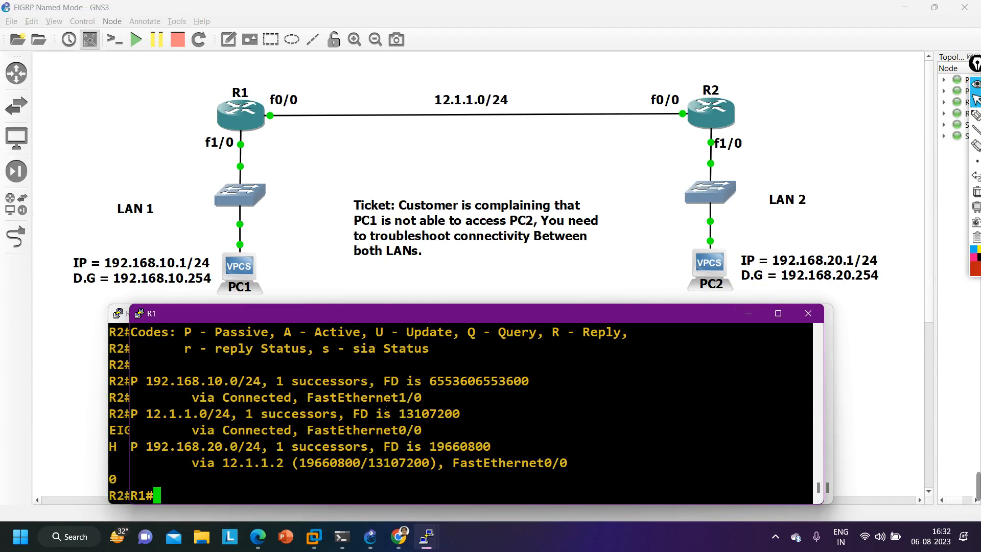
- Check the 192.168.10.0/24 and 192.168.20.0/24 entries in R1's topology table, and put the console away
{"action": "left_click_drag", "start_coordinate": [140, 382], "coordinate": [276, 382]}
{"action": "left_click_drag", "start_coordinate": [145, 446], "coordinate": [284, 446]}
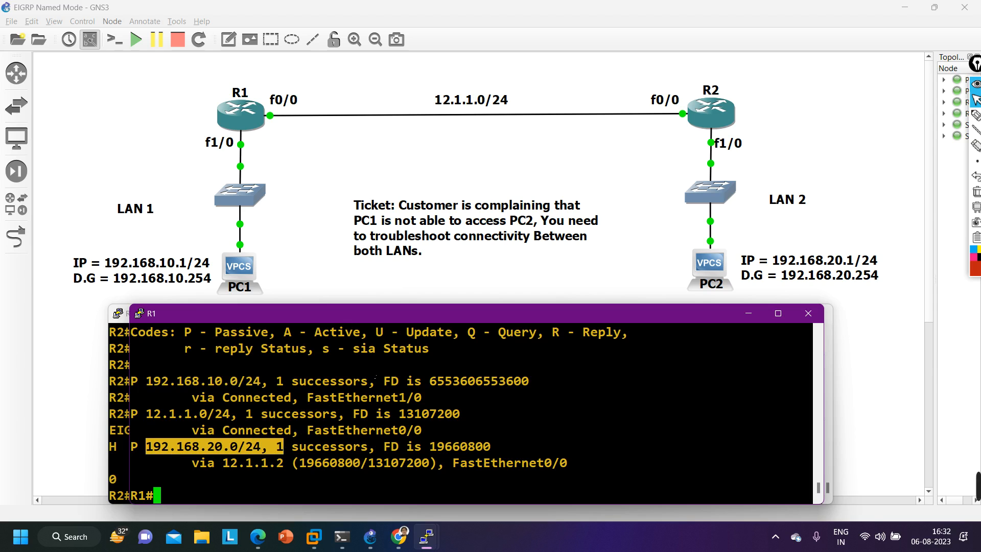
{"action": "left_click", "coordinate": [750, 314]}
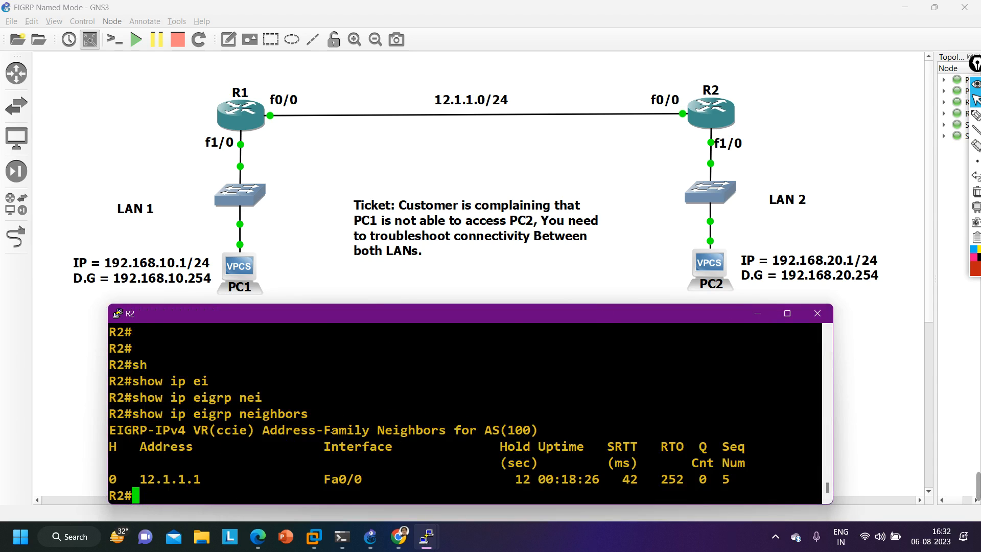
- Run show ip eigrp topology in R2's console
{"action": "key", "text": "Return"}
{"action": "type", "text": "sh"}
{"action": "key", "text": "Tab"}
{"action": "type", "text": "ip ei"}
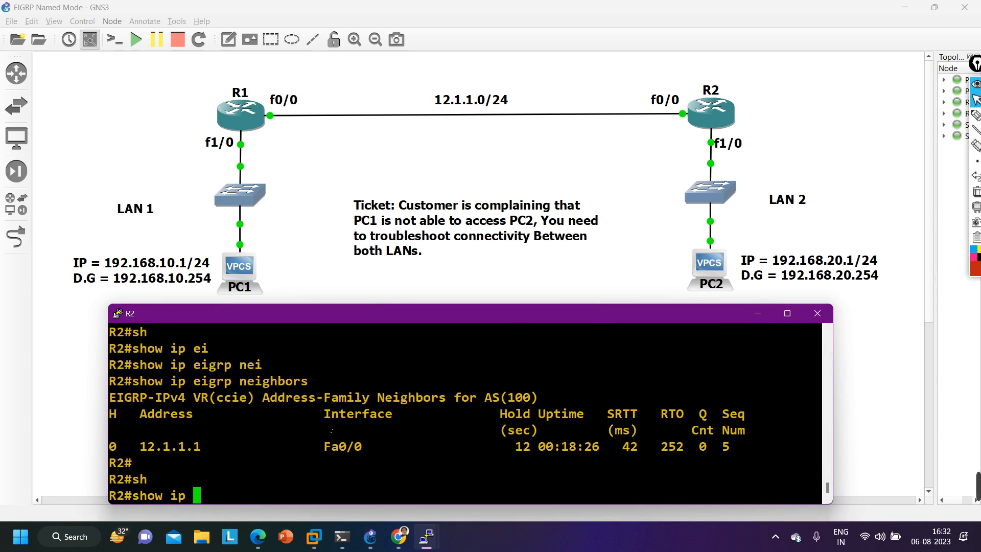
{"action": "key", "text": "Tab"}
{"action": "type", "text": "tp"}
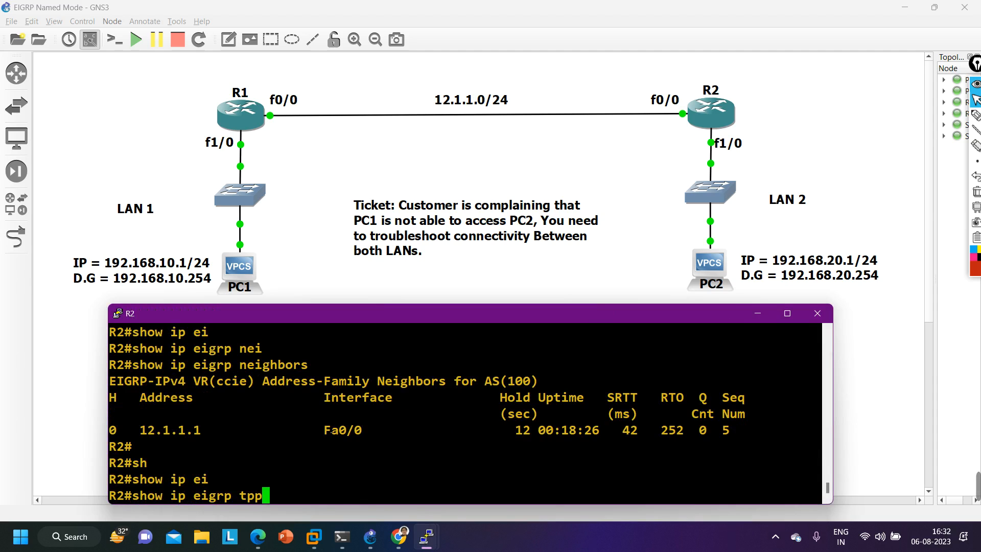
{"action": "type", "text": "o"}
{"action": "key", "text": "Tab"}
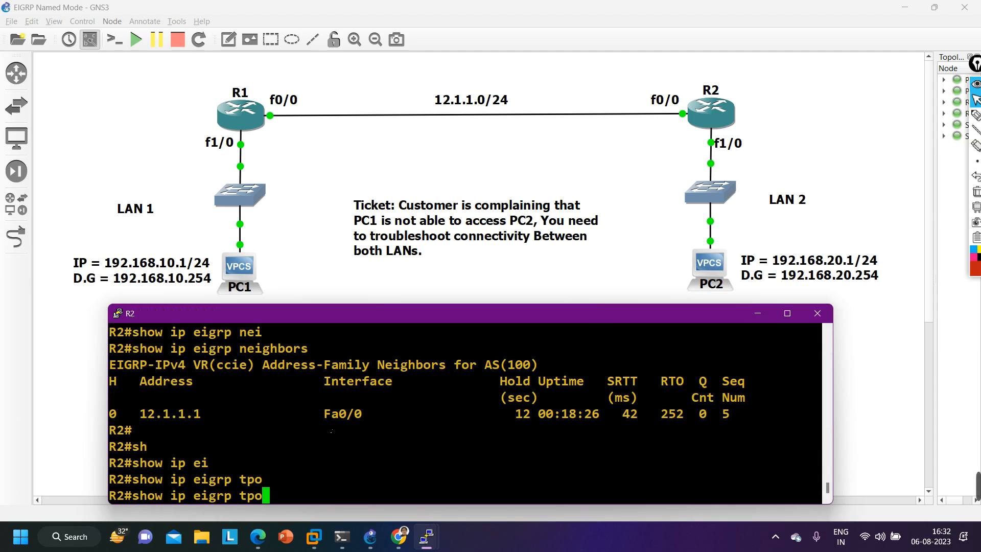
{"action": "key", "text": "BackSpace"}
{"action": "key", "text": "BackSpace"}
{"action": "type", "text": "o"}
{"action": "key", "text": "Tab"}
{"action": "key", "text": "Return"}
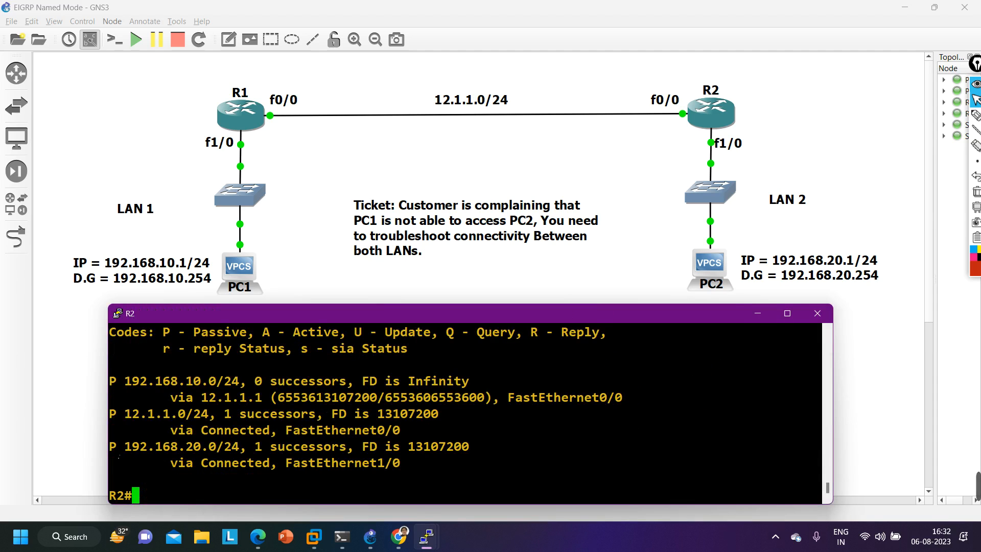
- Examine the 192.168.10.0/24 entry in R2's topology table for its successor count and next-hop address
{"action": "left_click_drag", "start_coordinate": [110, 381], "coordinate": [244, 384]}
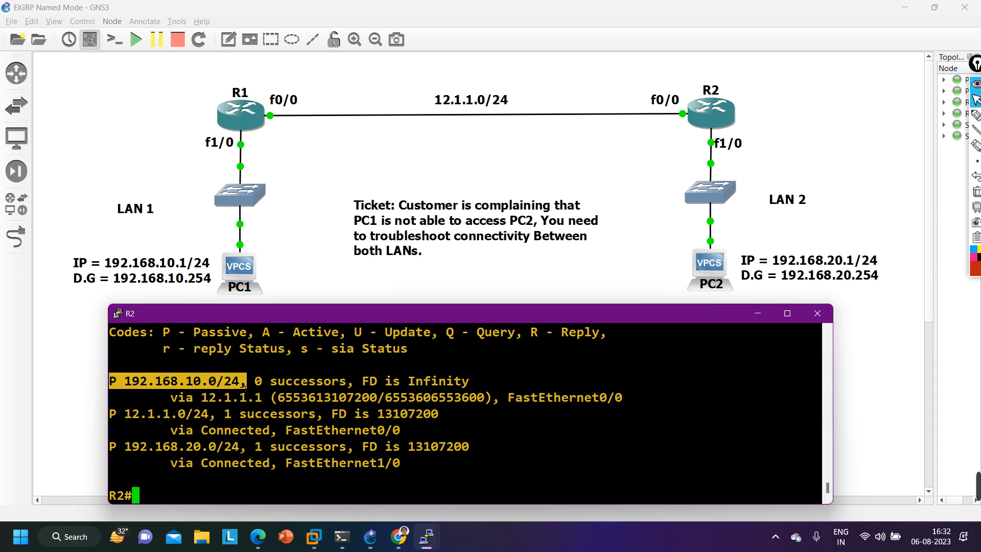
{"action": "left_click_drag", "start_coordinate": [247, 382], "coordinate": [347, 383]}
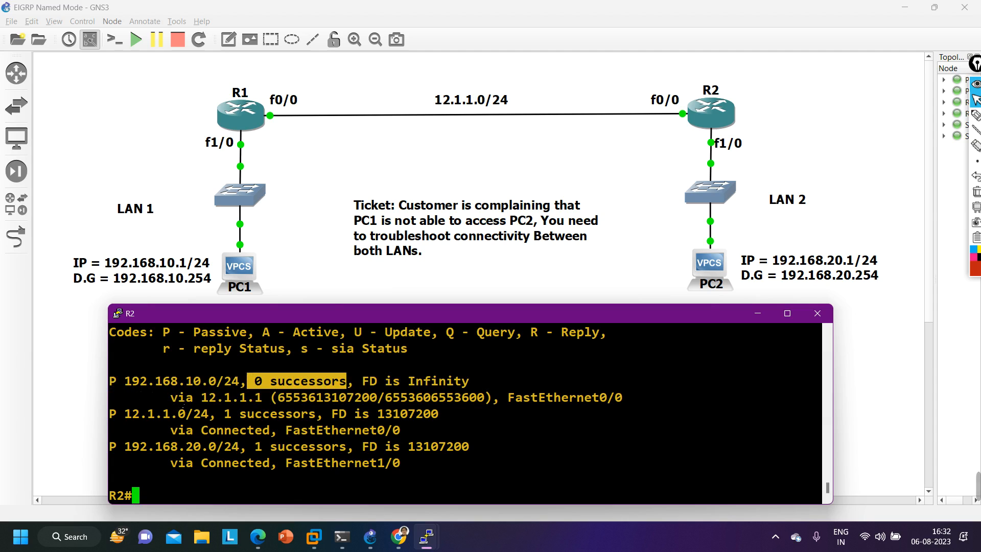
{"action": "left_click_drag", "start_coordinate": [202, 398], "coordinate": [267, 404]}
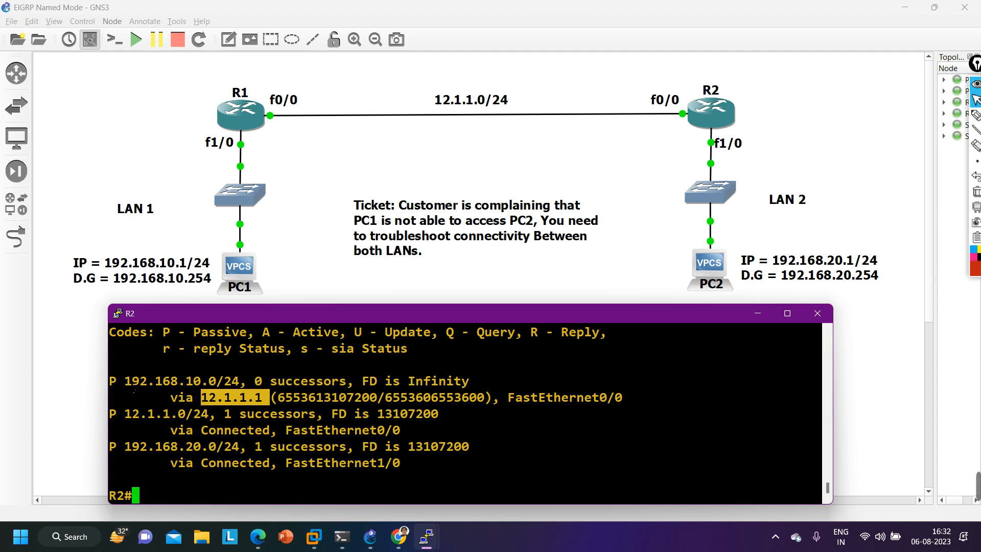
- Run show ip eigrp topology 192.168.10.0/24 in R2's console and check the route's total delay
{"action": "left_click_drag", "start_coordinate": [125, 384], "coordinate": [238, 386]}
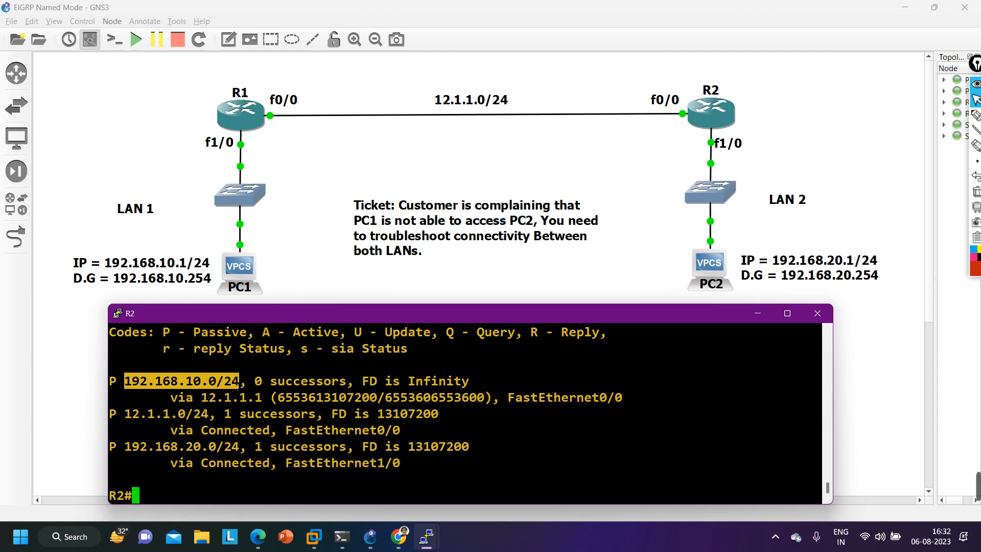
{"action": "key", "text": "Up"}
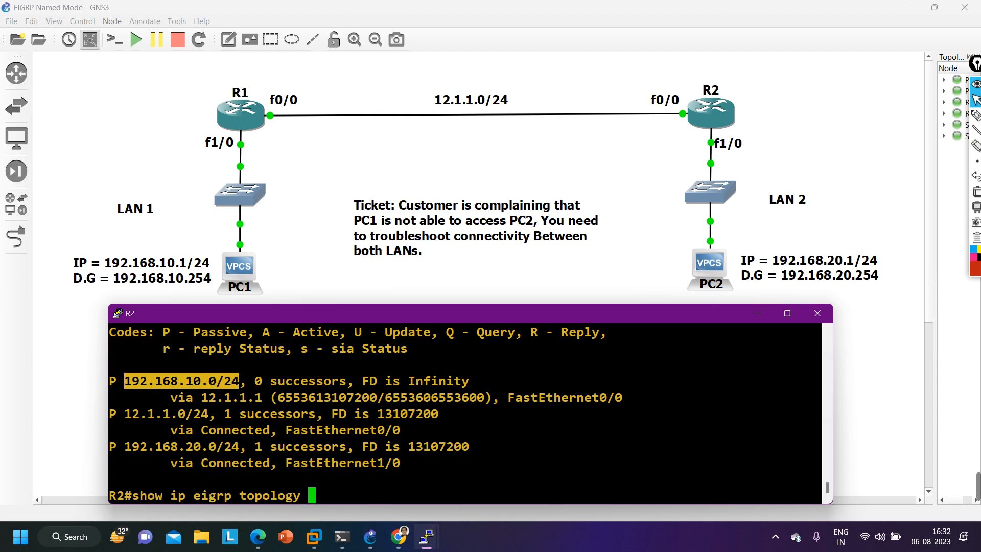
{"action": "type", "text": "192.168"}
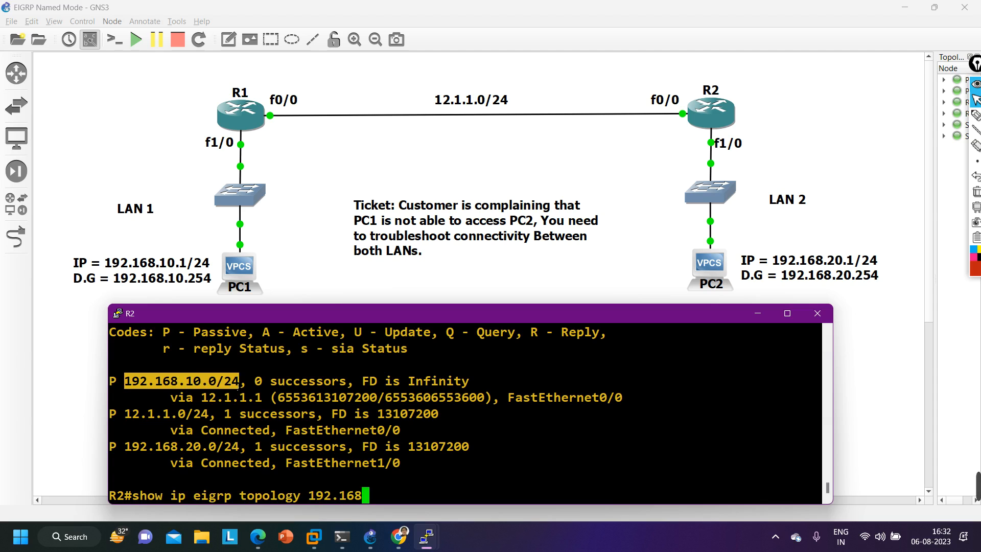
{"action": "type", "text": ".10.0"}
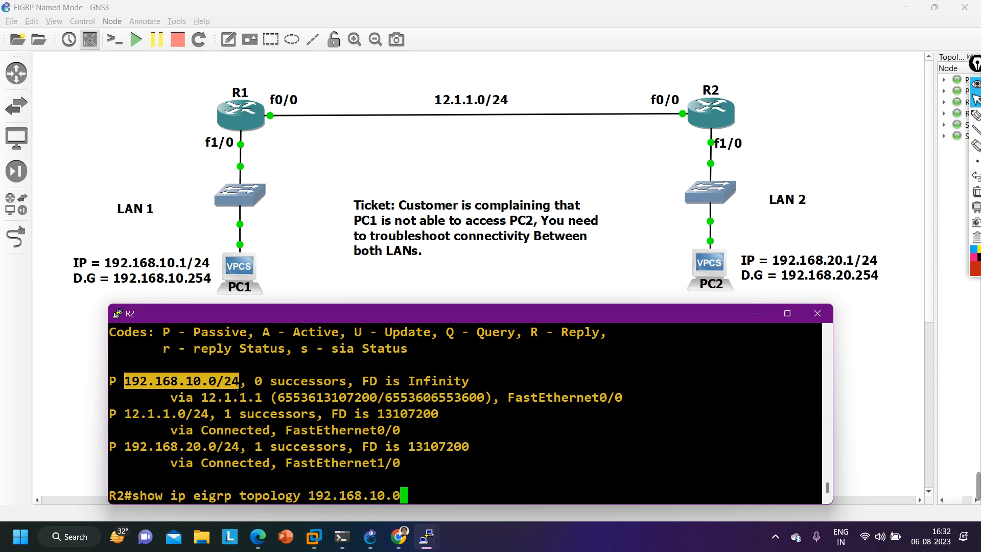
{"action": "type", "text": "/24"}
{"action": "key", "text": "Return"}
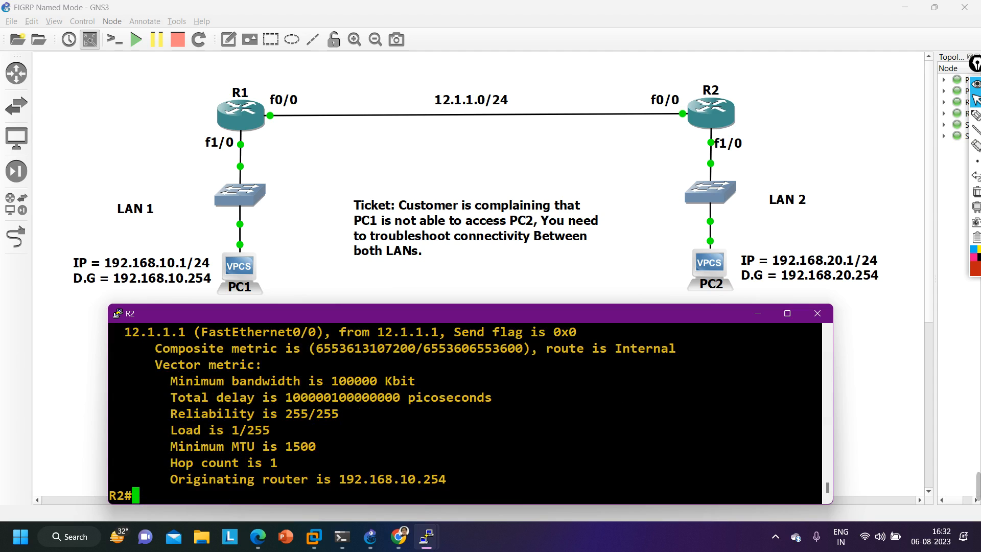
{"action": "left_click_drag", "start_coordinate": [163, 397], "coordinate": [498, 401]}
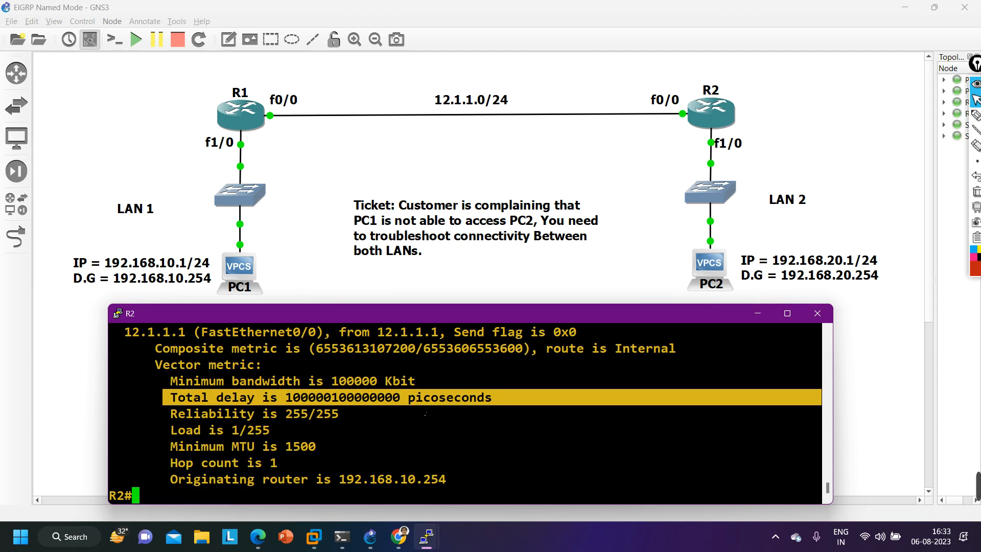
- Run show ip protocols on R2, skim its EIGRP 100 output and return to the prompt
{"action": "type", "text": "sh"}
{"action": "key", "text": "Tab"}
{"action": "type", "text": "i"}
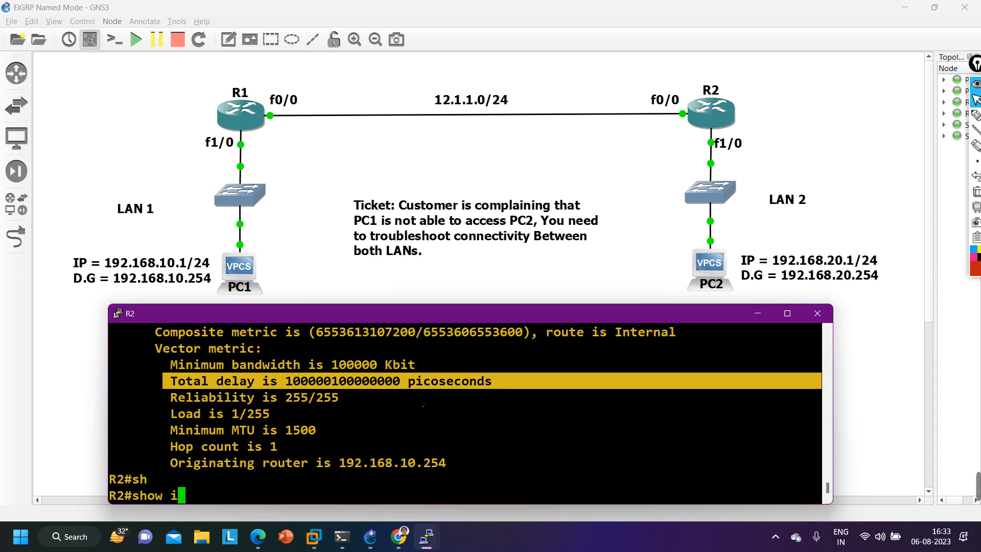
{"action": "type", "text": "p pro"}
{"action": "key", "text": "Tab"}
{"action": "key", "text": "Return"}
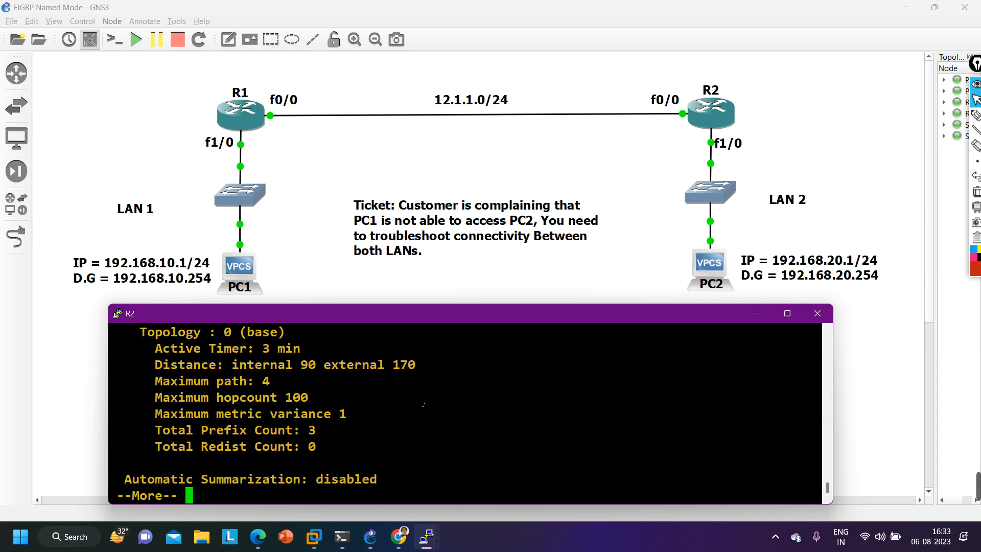
{"action": "scroll", "coordinate": [333, 431], "scroll_direction": "up", "scroll_amount": 5}
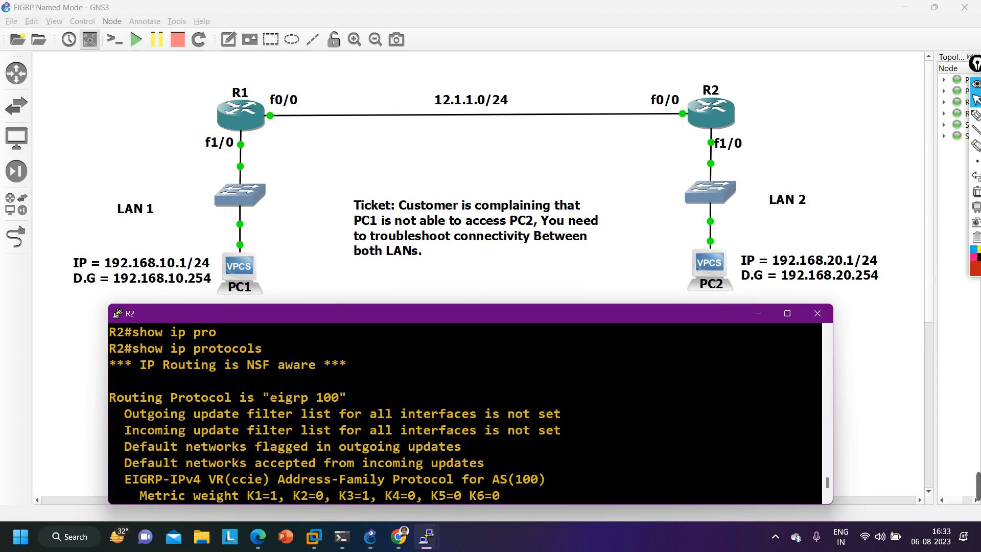
{"action": "scroll", "coordinate": [327, 401], "scroll_direction": "down", "scroll_amount": 5}
{"action": "key", "text": "space"}
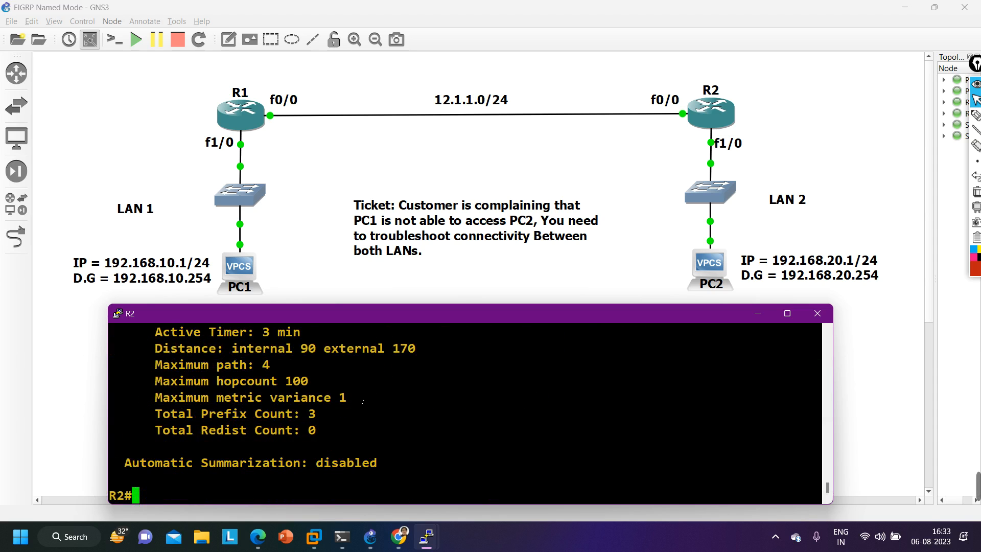
- Run show ip protocols summary on R2 to list its routing processes
{"action": "type", "text": "sh"}
{"action": "key", "text": "Tab"}
{"action": "type", "text": "ip "}
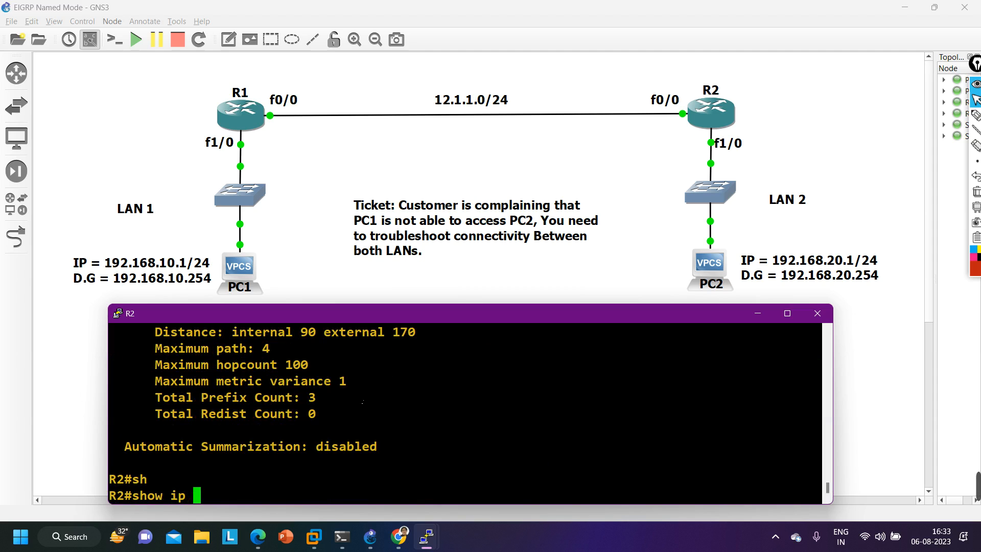
{"action": "type", "text": "pro"}
{"action": "key", "text": "Tab"}
{"action": "type", "text": "su"}
{"action": "key", "text": "Tab"}
{"action": "key", "text": "Return"}
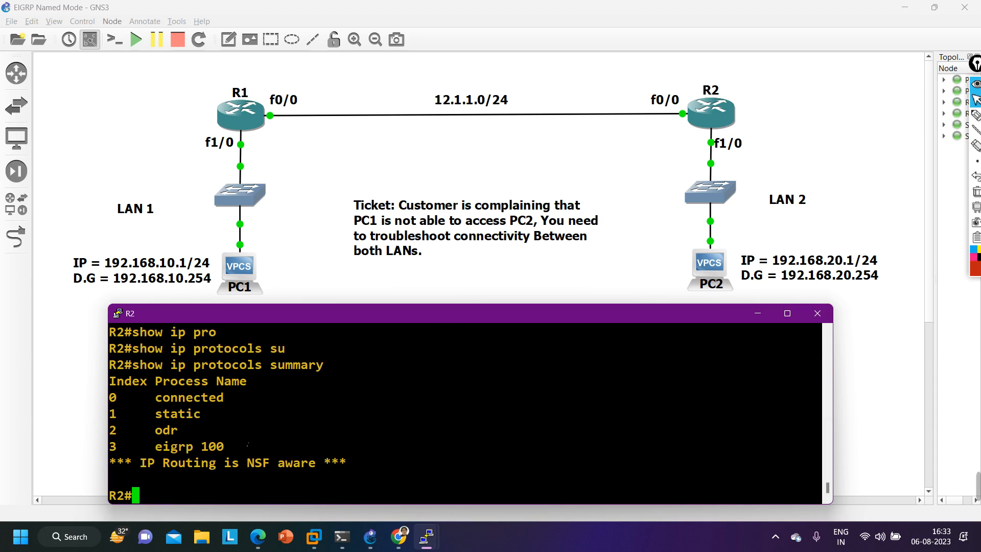
- Run show ip eigrp topology on R2 again and check the EIGRP process name in the table header
{"action": "type", "text": "sh"}
{"action": "key", "text": "Tab"}
{"action": "type", "text": "ip ei"}
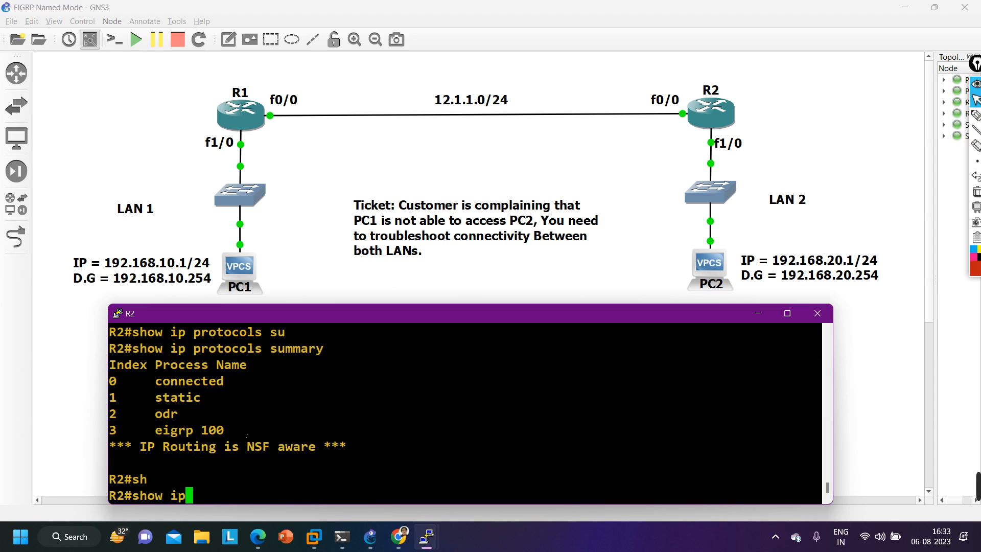
{"action": "key", "text": "Tab"}
{"action": "type", "text": "to"}
{"action": "key", "text": "Tab"}
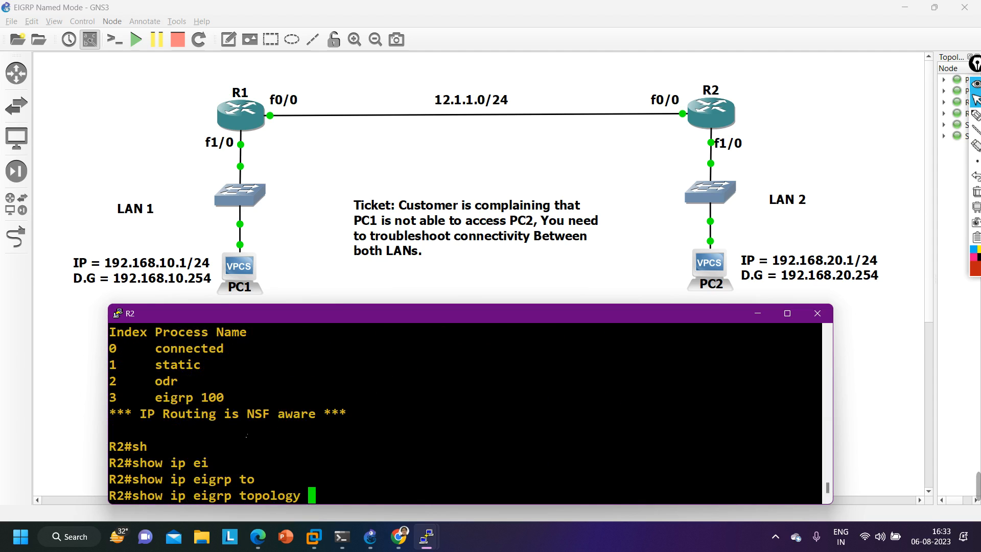
{"action": "key", "text": "Return"}
{"action": "scroll", "coordinate": [244, 432], "scroll_direction": "up", "scroll_amount": 2}
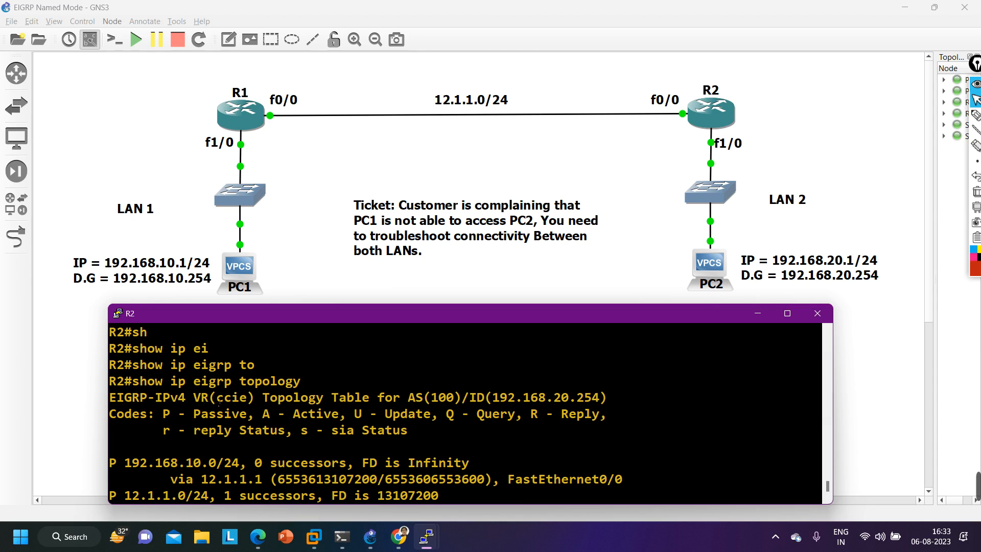
{"action": "left_click_drag", "start_coordinate": [219, 400], "coordinate": [252, 402]}
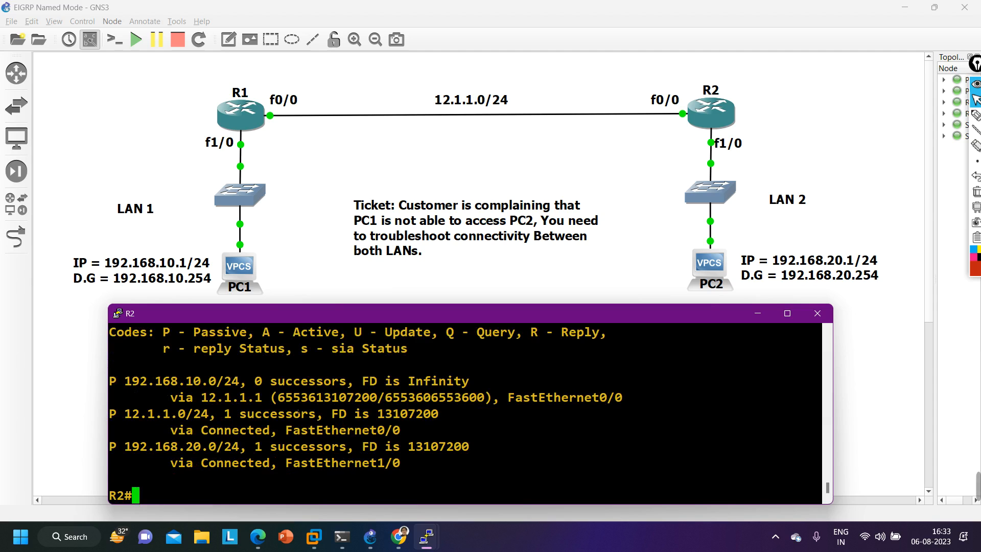
- Rerun show ip eigrp topology 192.168.10.0/24 on R2 to get the detailed route entry
{"action": "key", "text": "Up"}
{"action": "key", "text": "Up"}
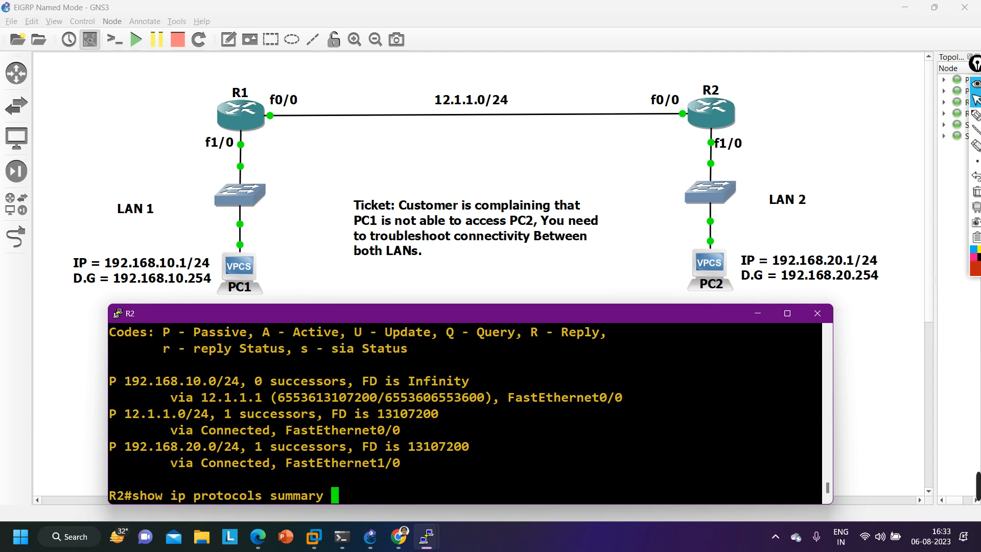
{"action": "key", "text": "BackSpace"}
{"action": "key", "text": "BackSpace"}
{"action": "key", "text": "BackSpace"}
{"action": "key", "text": "BackSpace"}
{"action": "key", "text": "BackSpace"}
{"action": "key", "text": "BackSpace"}
{"action": "key", "text": "BackSpace"}
{"action": "key", "text": "BackSpace"}
{"action": "key", "text": "Down"}
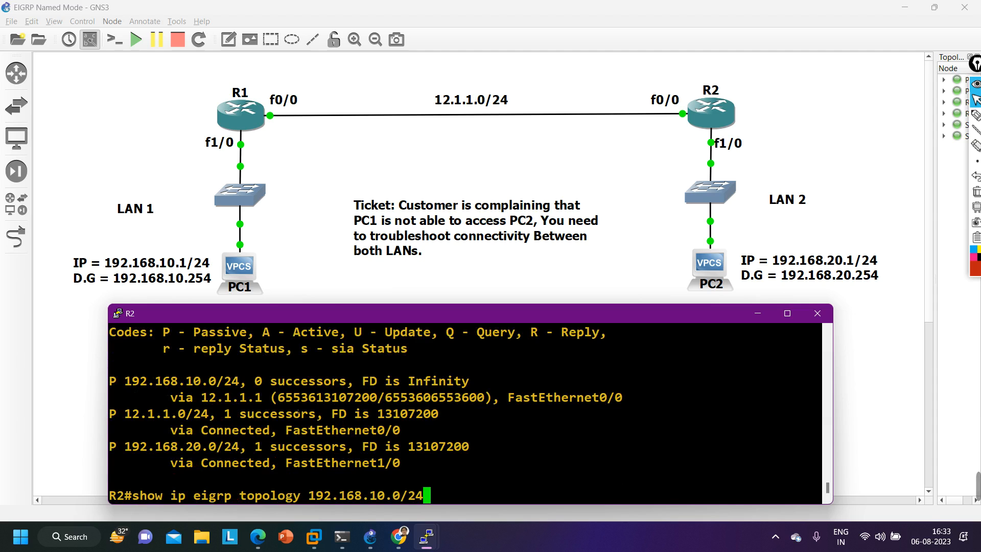
{"action": "key", "text": "Return"}
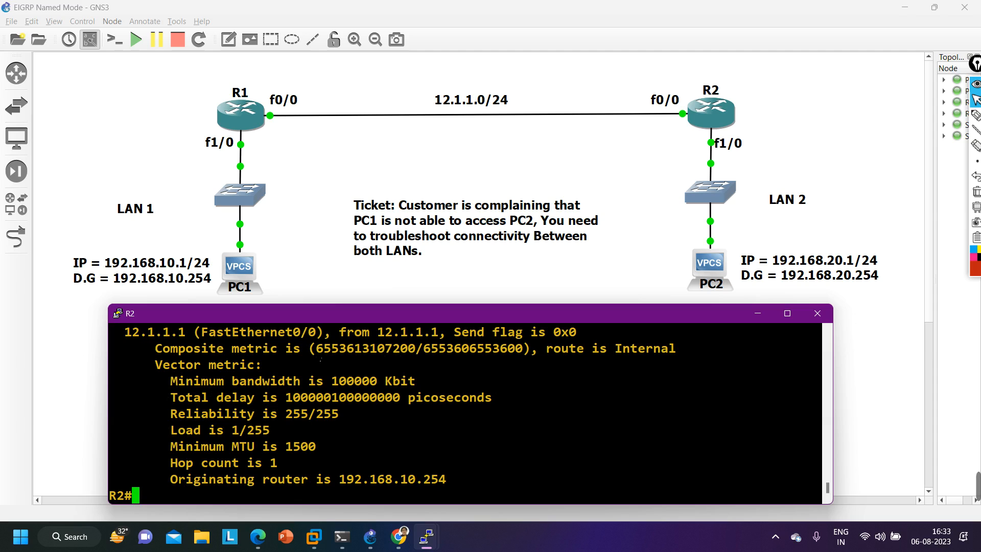
- Examine the composite metric in R2's 192.168.10.0/24 entry, and enlarge the console to read the whole entry
{"action": "left_click_drag", "start_coordinate": [316, 349], "coordinate": [416, 351]}
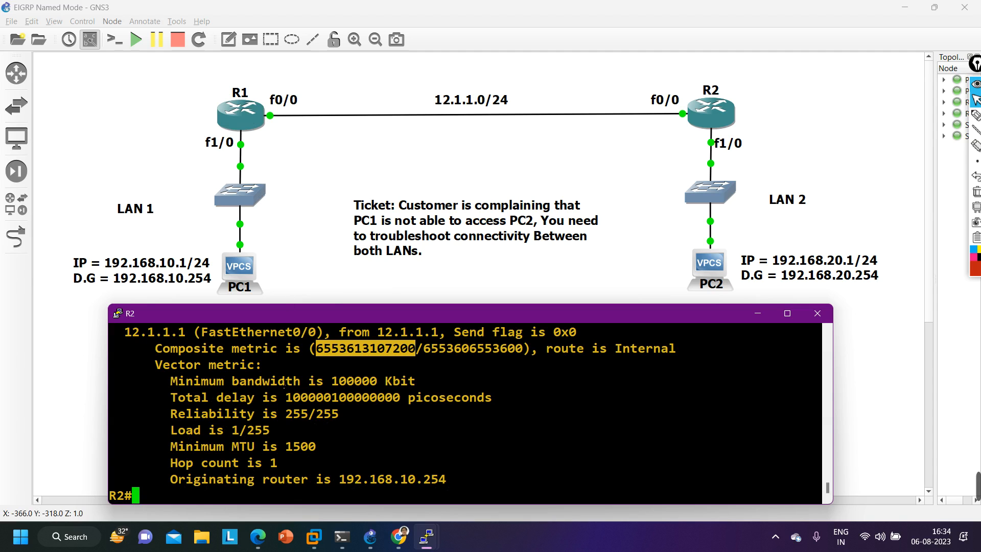
{"action": "scroll", "coordinate": [283, 388], "scroll_direction": "up", "scroll_amount": 5}
{"action": "scroll", "coordinate": [283, 403], "scroll_direction": "down", "scroll_amount": 5}
{"action": "left_click_drag", "start_coordinate": [315, 348], "coordinate": [416, 352]}
{"action": "left_click", "coordinate": [779, 312]}
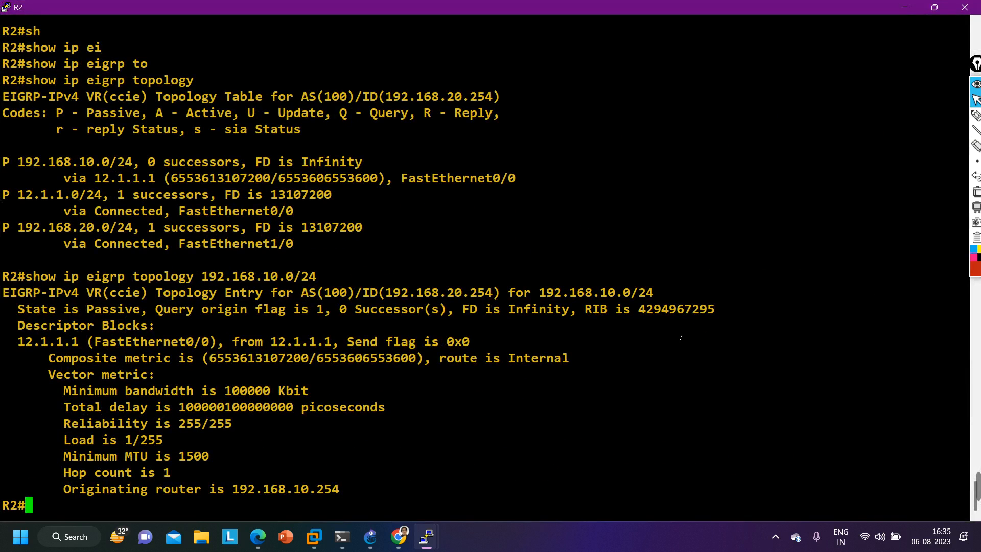
- Run show ip protocols on R2, check the metric rib-scale line, then restore the console size and exit the listing
{"action": "type", "text": "sh"}
{"action": "key", "text": "Tab"}
{"action": "type", "text": "ip pro"}
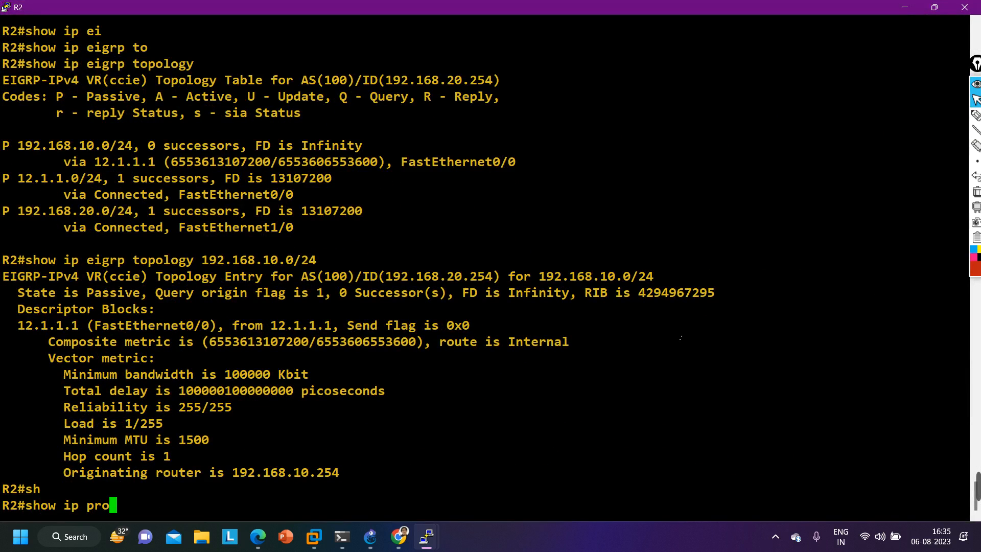
{"action": "key", "text": "Tab"}
{"action": "key", "text": "Return"}
{"action": "key", "text": "Return"}
{"action": "key", "text": "Return"}
{"action": "key", "text": "Return"}
{"action": "key", "text": "Return"}
{"action": "key", "text": "Return"}
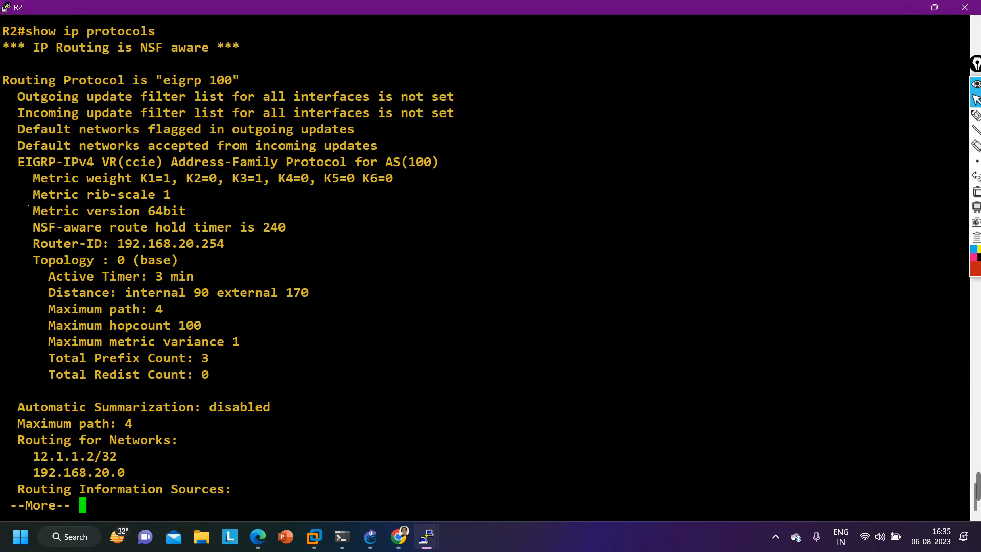
{"action": "left_click_drag", "start_coordinate": [29, 199], "coordinate": [178, 200]}
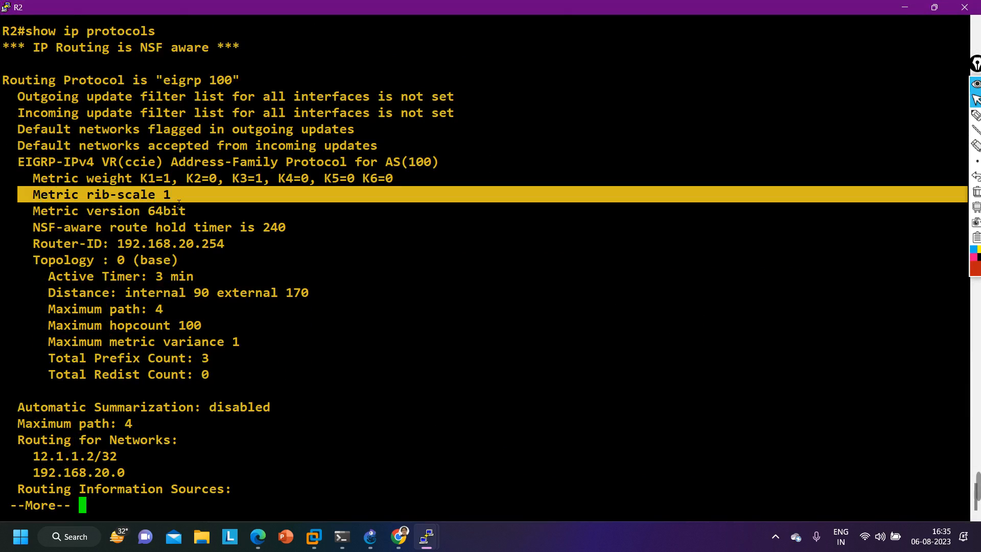
{"action": "left_click", "coordinate": [928, 8]}
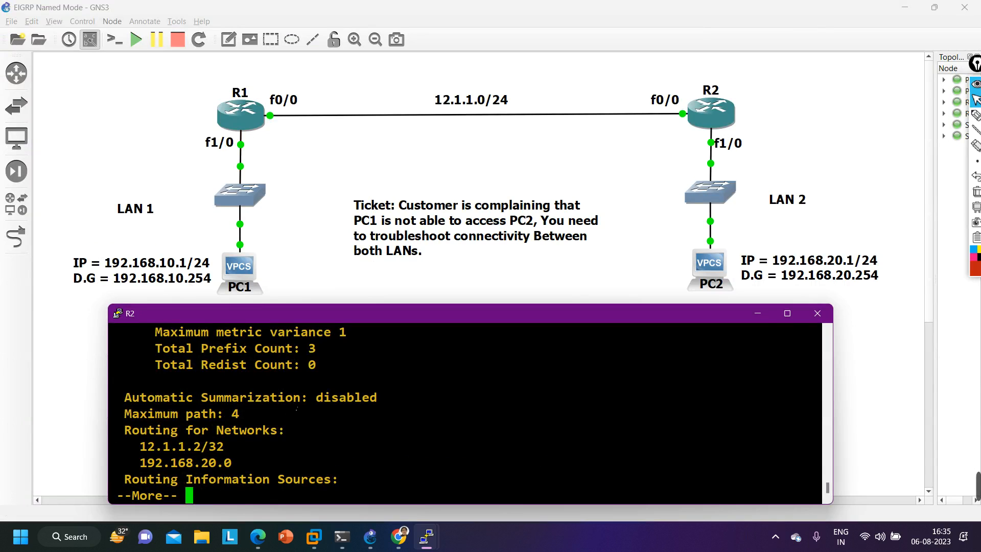
{"action": "key", "text": "q"}
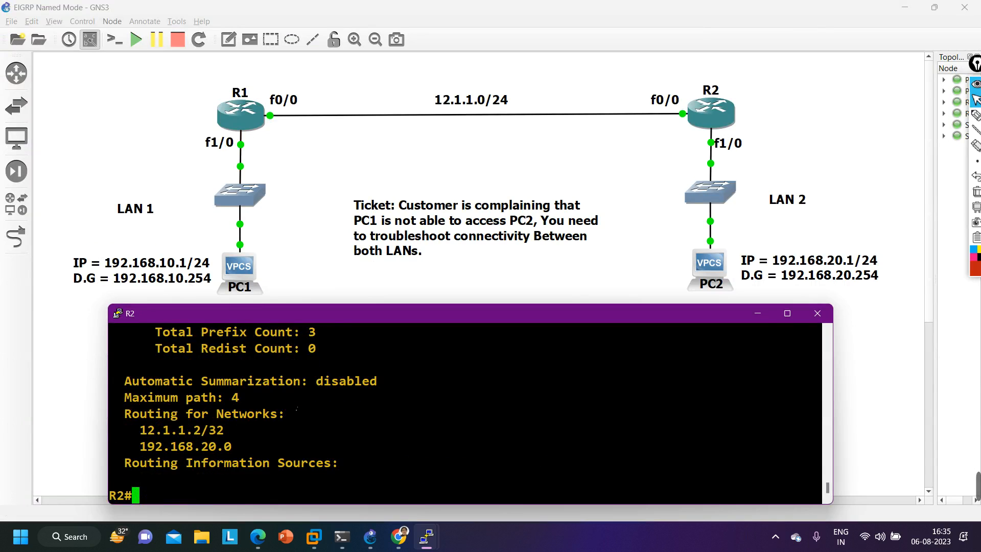
- Run show run | sec eigrp on R2 to display its EIGRP configuration
{"action": "key", "text": "Return"}
{"action": "key", "text": "Return"}
{"action": "key", "text": "Return"}
{"action": "key", "text": "Return"}
{"action": "key", "text": "Return"}
{"action": "key", "text": "Return"}
{"action": "key", "text": "Return"}
{"action": "key", "text": "Return"}
{"action": "key", "text": "Return"}
{"action": "key", "text": "Return"}
{"action": "type", "text": "sh"}
{"action": "key", "text": "Tab"}
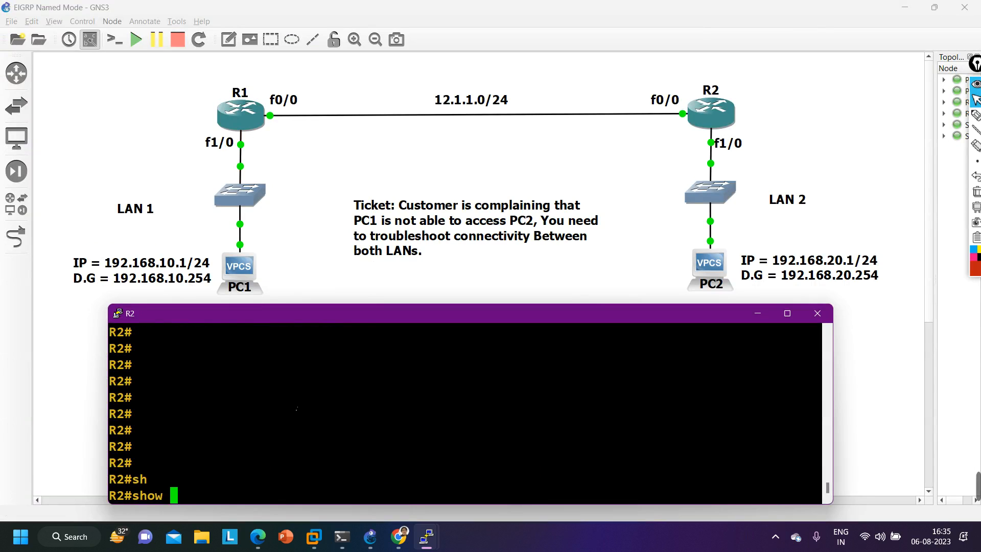
{"action": "type", "text": "run | sec "}
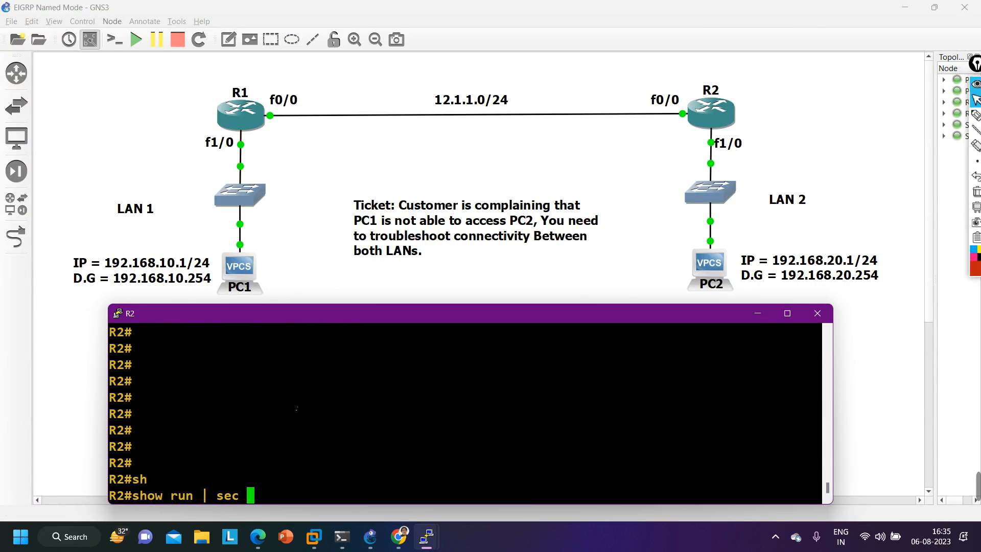
{"action": "type", "text": "eigrp"}
{"action": "key", "text": "Return"}
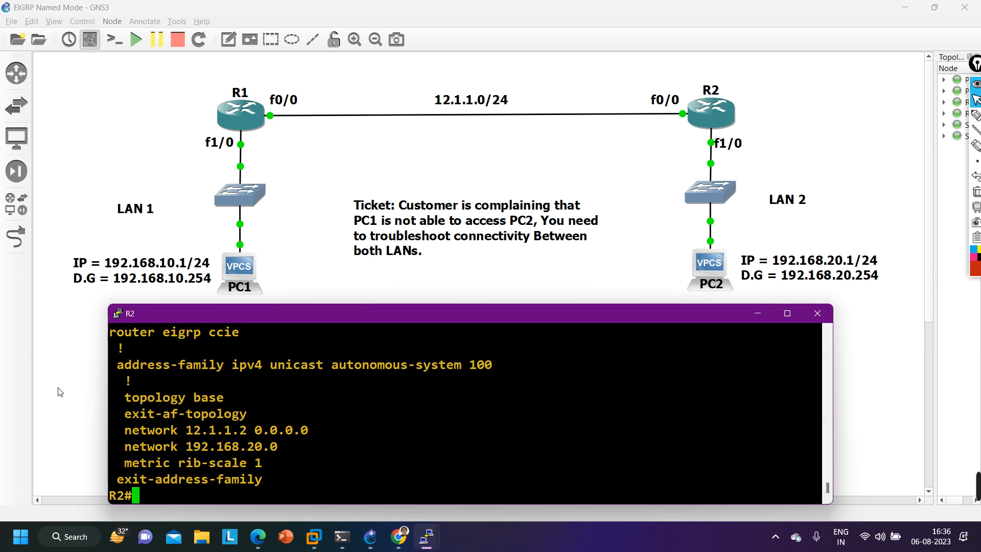
- Review the network statements and the metric rib-scale line in R2's EIGRP ccie configuration
{"action": "left_click_drag", "start_coordinate": [123, 433], "coordinate": [307, 420]}
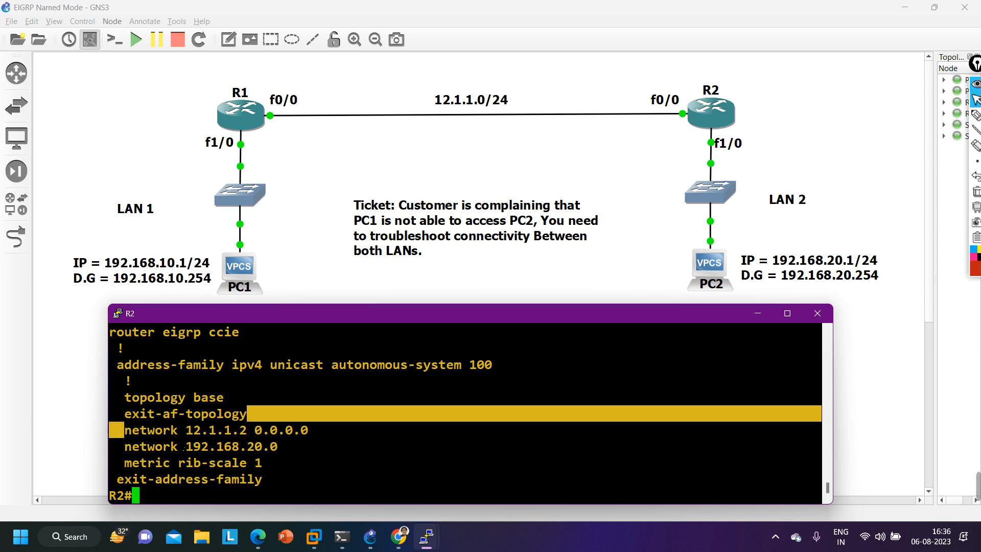
{"action": "left_click_drag", "start_coordinate": [225, 450], "coordinate": [255, 450]}
{"action": "left_click_drag", "start_coordinate": [117, 462], "coordinate": [271, 462]}
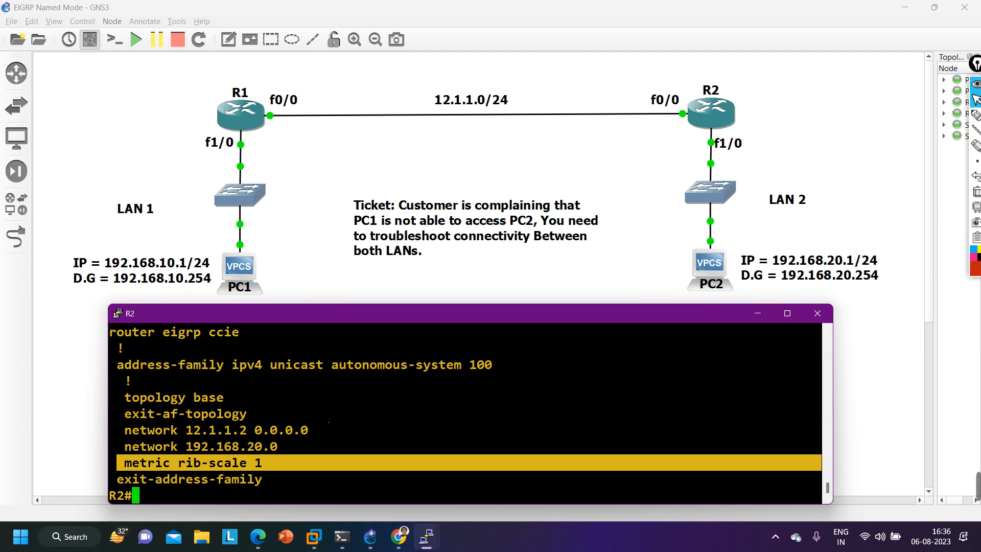
- Enter global configuration mode on R2 from the terminal
{"action": "key", "text": "Return"}
{"action": "type", "text": "conf"}
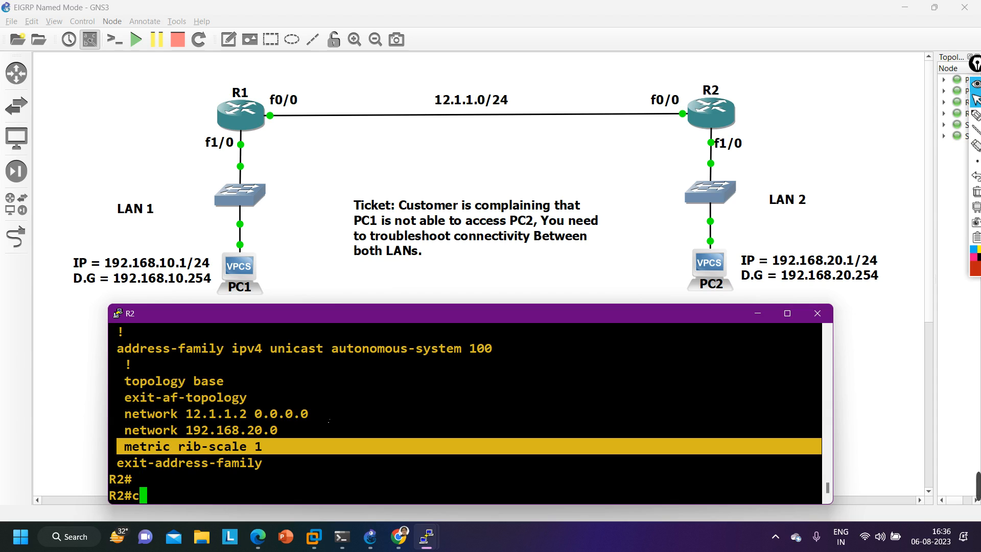
{"action": "key", "text": "Tab"}
{"action": "key", "text": "Return"}
{"action": "key", "text": "Return"}
{"action": "key", "text": "Return"}
{"action": "key", "text": "Return"}
{"action": "key", "text": "Return"}
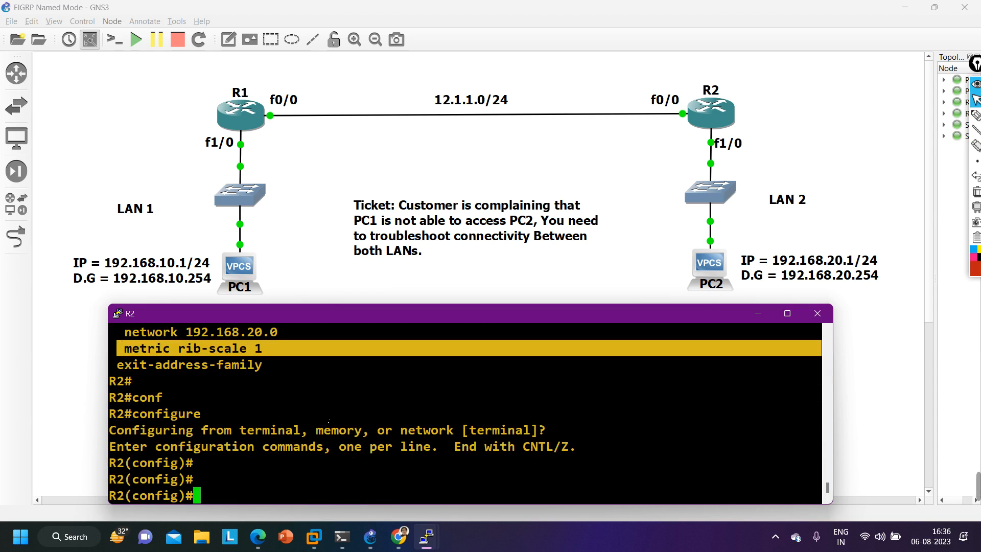
- Enter router configuration for the named EIGRP process with router eigrp ccie on R2
{"action": "type", "text": "ro"}
{"action": "key", "text": "Tab"}
{"action": "type", "text": "uter ei"}
{"action": "key", "text": "Tab"}
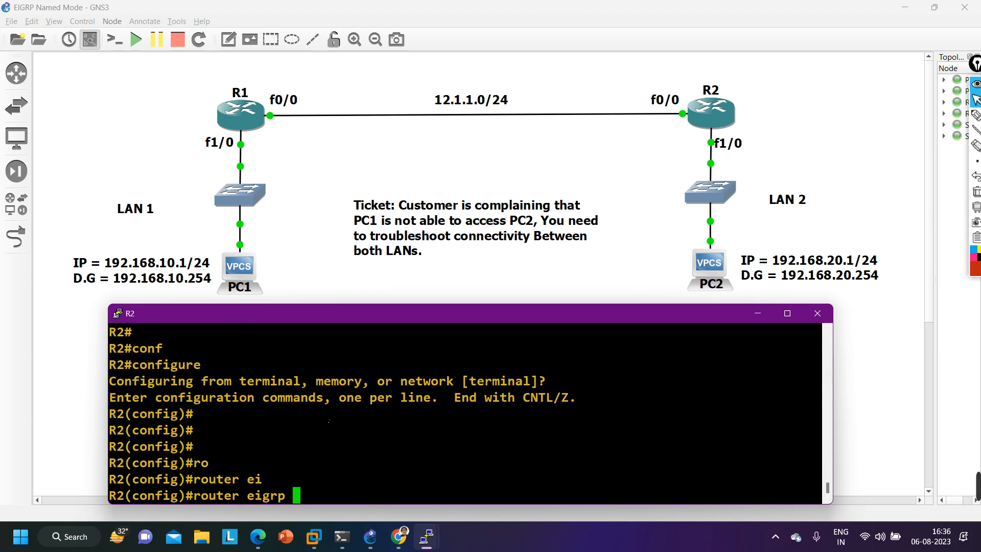
{"action": "type", "text": "ccie"}
{"action": "key", "text": "Return"}
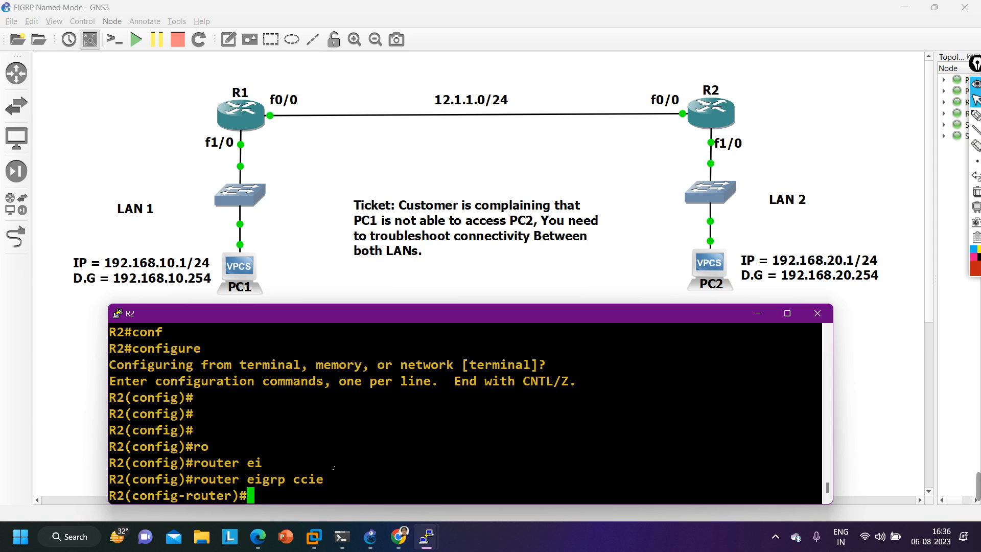
- Check the autonomous system number in the earlier output and enter address-family ipv4 autonomous-system 100 under R2's EIGRP ccie process
{"action": "type", "text": "add"}
{"action": "key", "text": "Tab"}
{"action": "type", "text": "ipv"}
{"action": "key", "text": "Tab"}
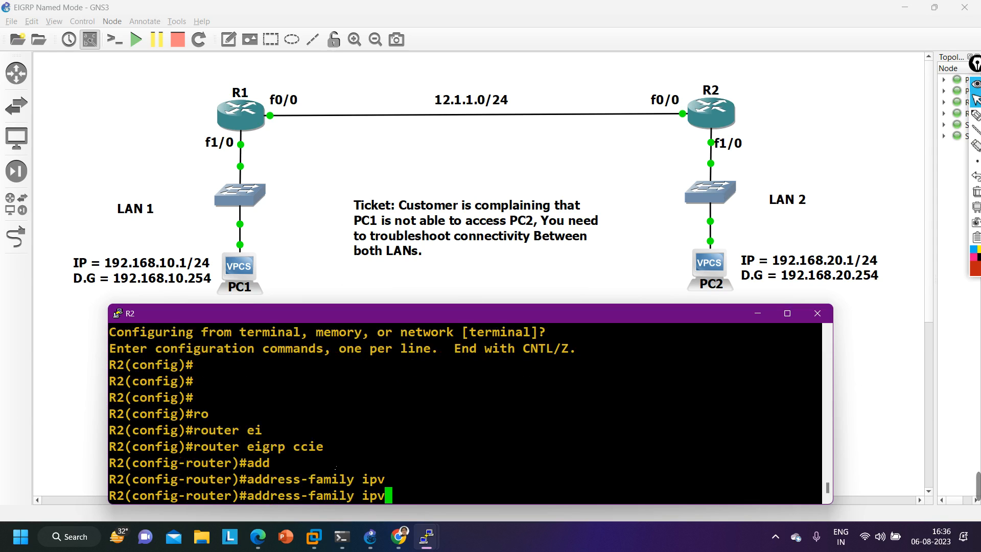
{"action": "type", "text": "4 au"}
{"action": "key", "text": "Tab"}
{"action": "scroll", "coordinate": [336, 463], "scroll_direction": "up", "scroll_amount": 8}
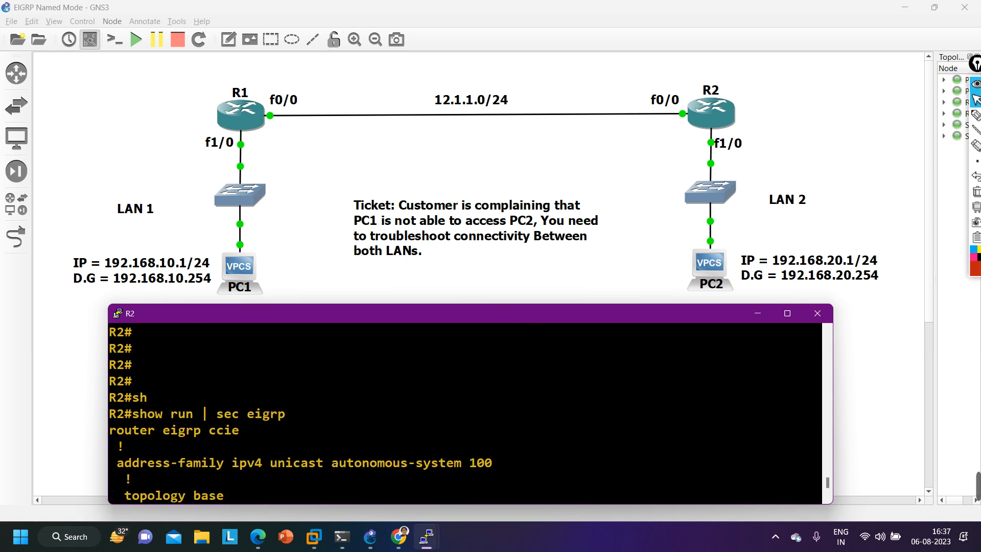
{"action": "scroll", "coordinate": [336, 463], "scroll_direction": "down", "scroll_amount": 5}
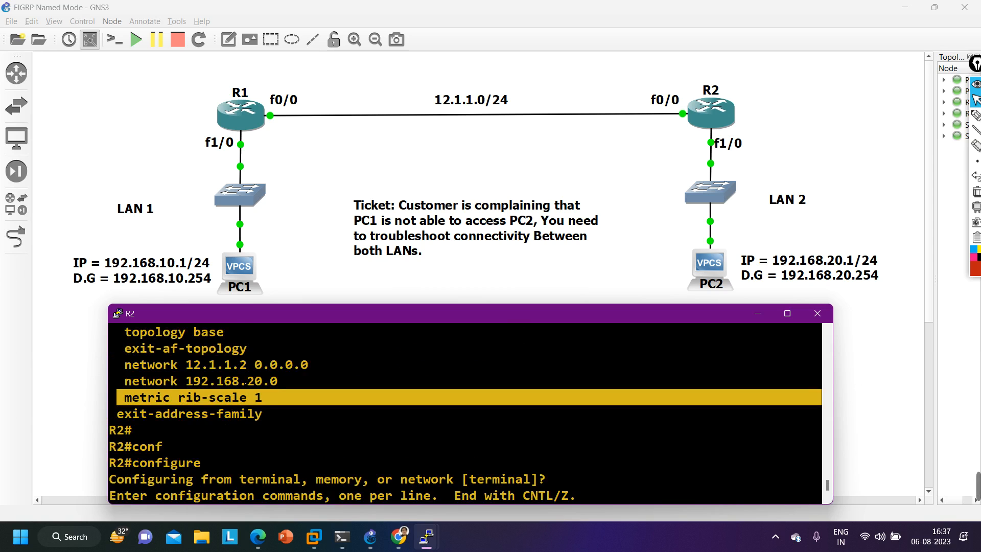
{"action": "scroll", "coordinate": [246, 381], "scroll_direction": "up", "scroll_amount": 5}
{"action": "scroll", "coordinate": [464, 408], "scroll_direction": "down", "scroll_amount": 10}
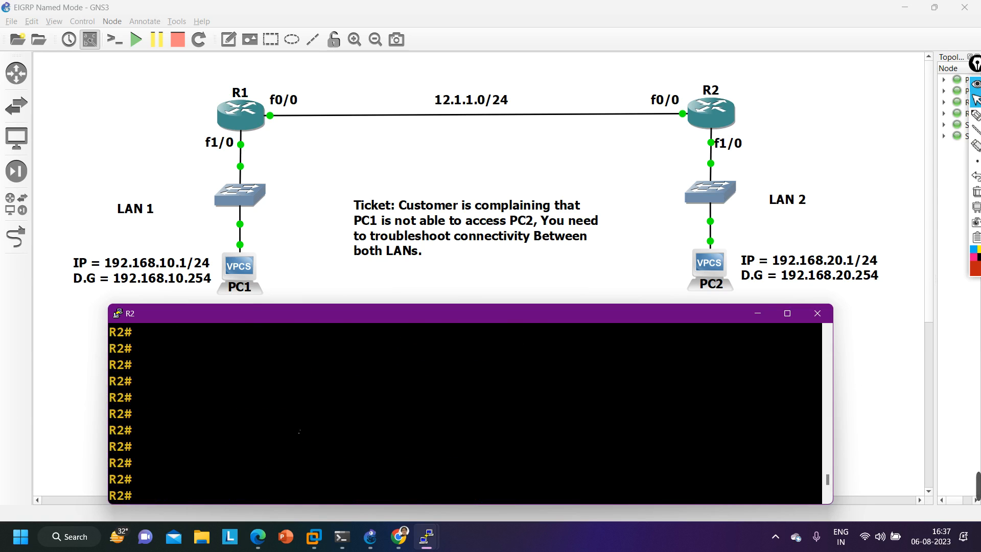
{"action": "scroll", "coordinate": [465, 409], "scroll_direction": "up", "scroll_amount": 4}
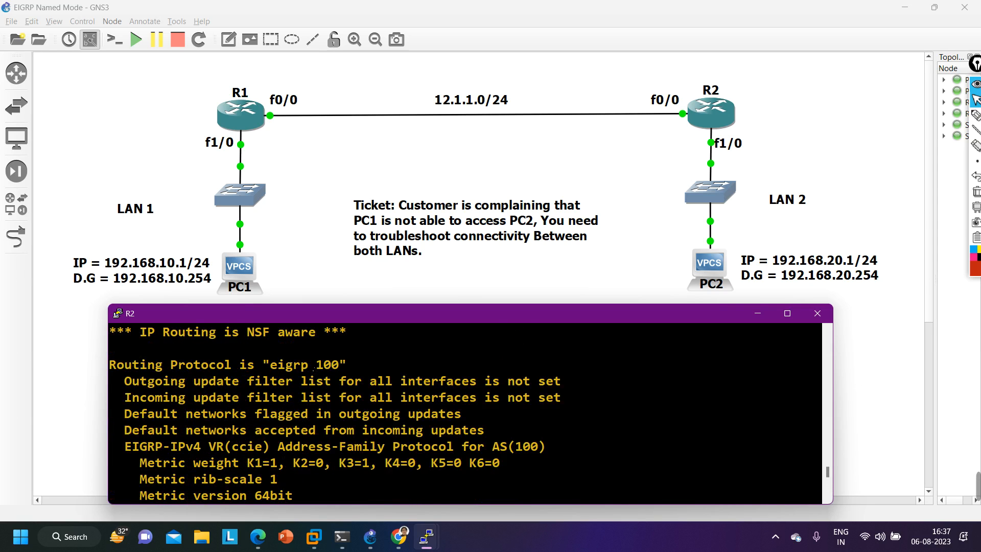
{"action": "left_click_drag", "start_coordinate": [313, 365], "coordinate": [339, 365]}
{"action": "scroll", "coordinate": [358, 408], "scroll_direction": "up", "scroll_amount": 5}
{"action": "scroll", "coordinate": [415, 439], "scroll_direction": "down", "scroll_amount": 10}
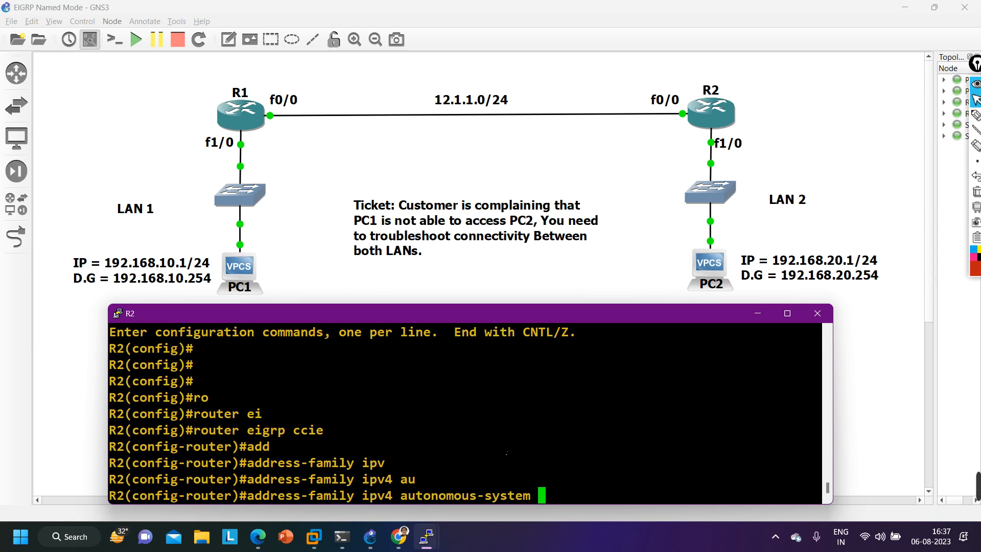
{"action": "type", "text": "100"}
{"action": "key", "text": "Return"}
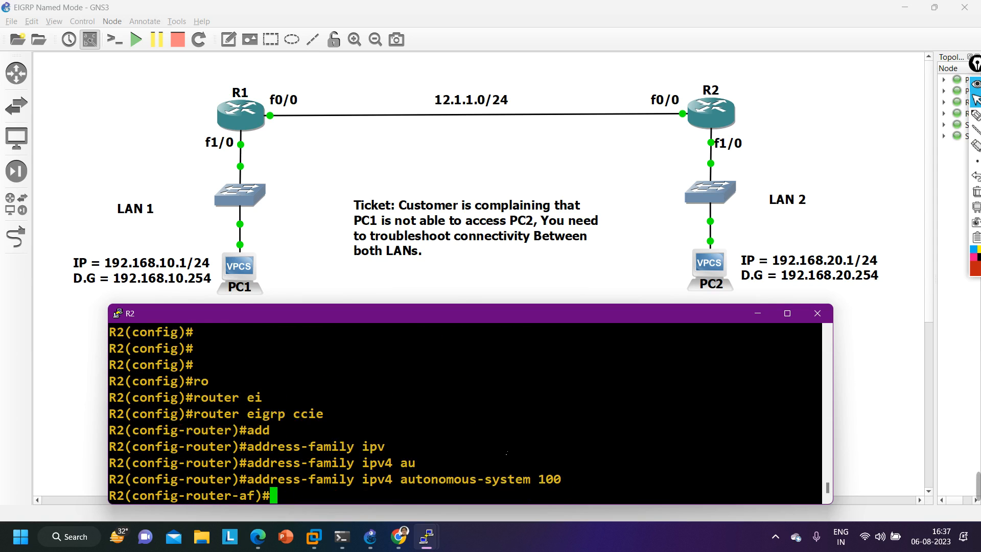
- Set metric rib-scale 128 in R2's IPv4 address family and exit to privileged EXEC mode
{"action": "type", "text": "met"}
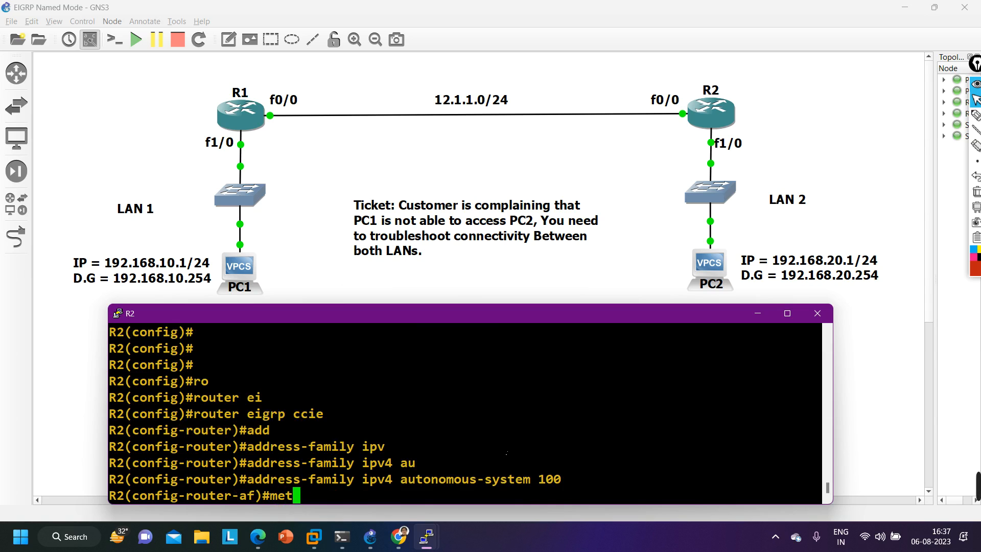
{"action": "key", "text": "Tab"}
{"action": "type", "text": "ri"}
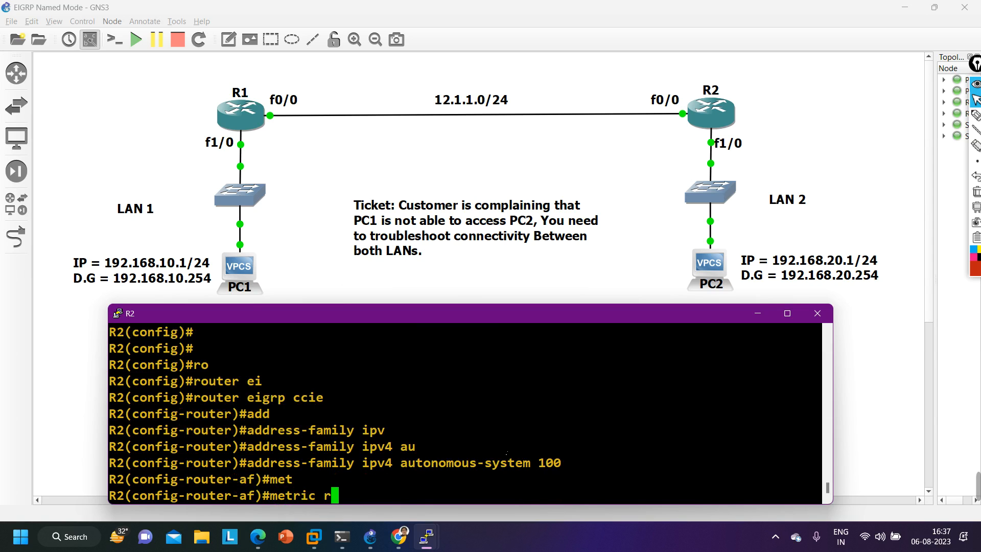
{"action": "key", "text": "Tab"}
{"action": "type", "text": "128"}
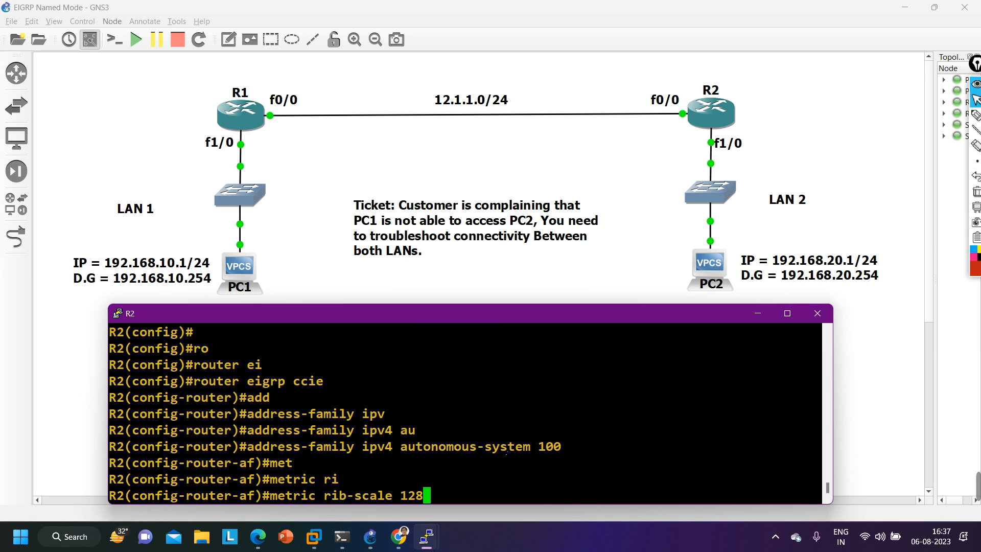
{"action": "key", "text": "Return"}
{"action": "key", "text": "ctrl+z"}
{"action": "key", "text": "Return"}
{"action": "key", "text": "Return"}
{"action": "key", "text": "Return"}
{"action": "key", "text": "Return"}
{"action": "key", "text": "Return"}
{"action": "key", "text": "Return"}
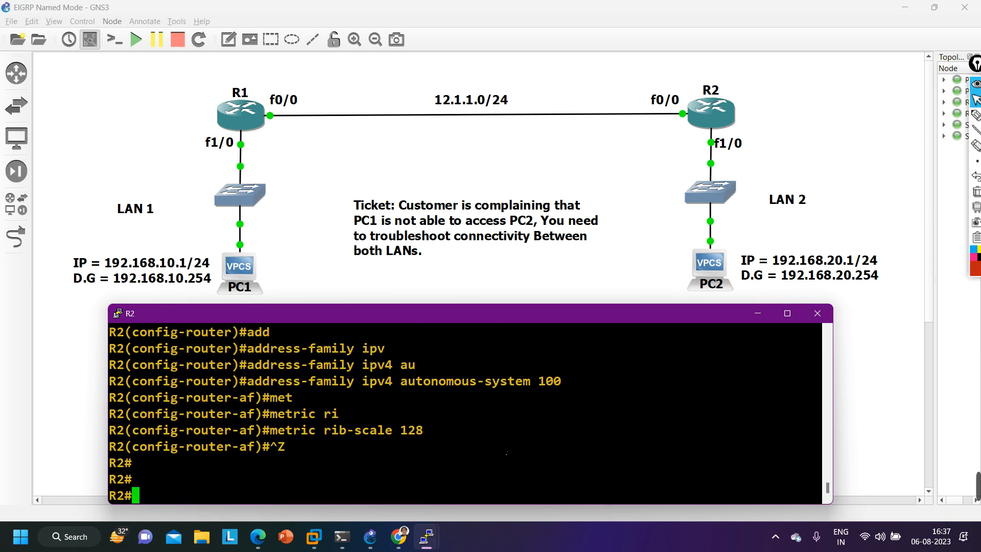
- Run show ip route eigrp on R2 to check for the LAN 1 route
{"action": "key", "text": "Return"}
{"action": "type", "text": "sh"}
{"action": "key", "text": "Tab"}
{"action": "type", "text": "i"}
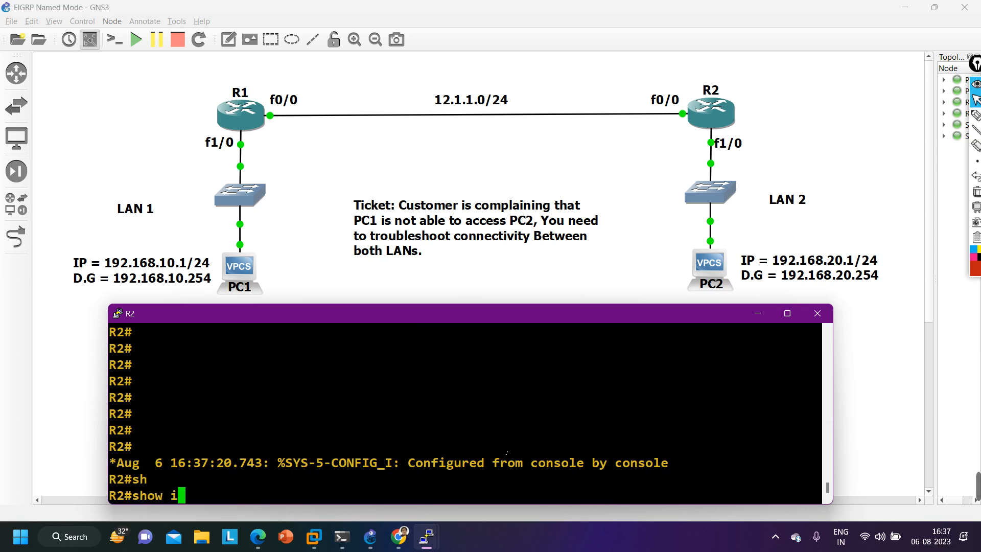
{"action": "type", "text": "p ro"}
{"action": "key", "text": "Tab"}
{"action": "type", "text": "ei"}
{"action": "key", "text": "Tab"}
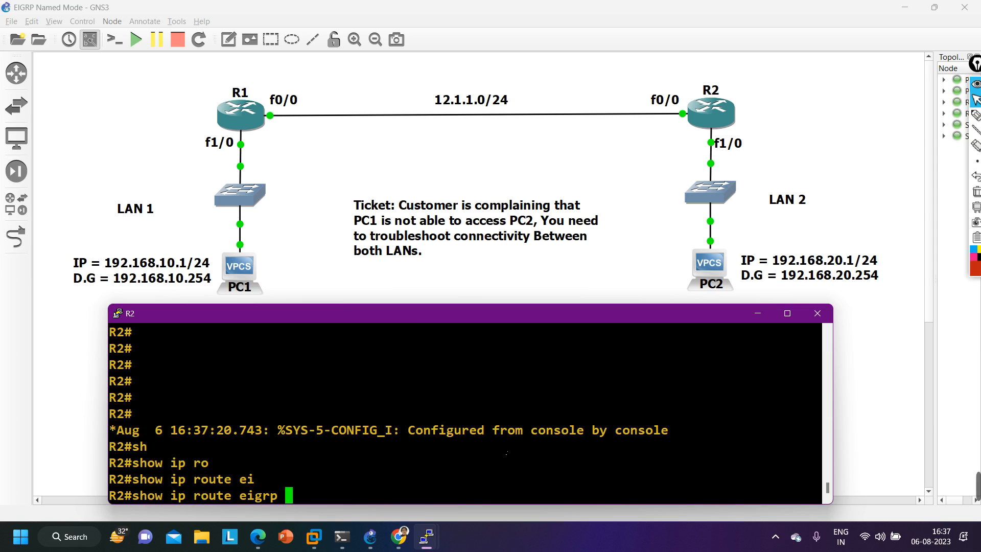
{"action": "key", "text": "Return"}
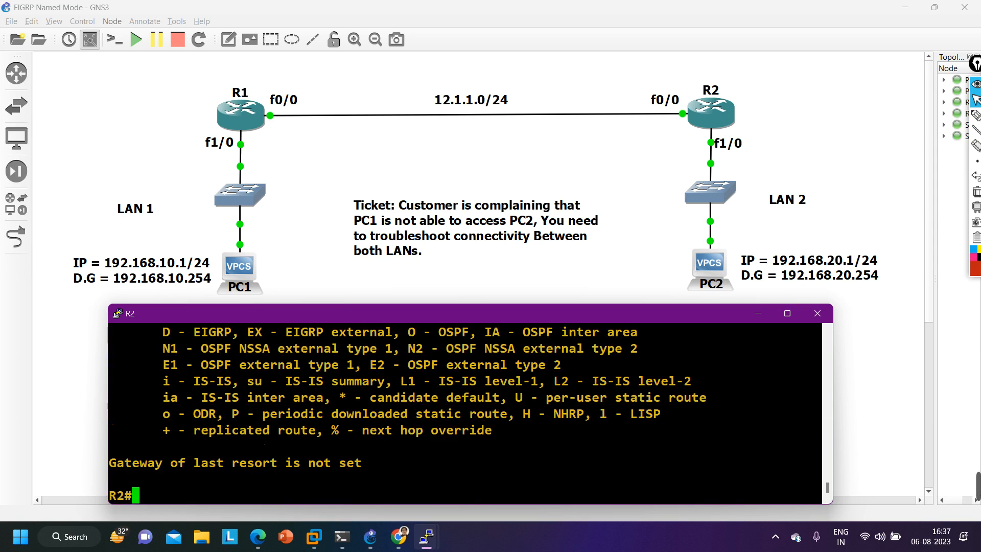
- Repeat show ip route eigrp on R2 to recheck its EIGRP routes
{"action": "key", "text": "Up"}
{"action": "key", "text": "Down"}
{"action": "key", "text": "Return"}
{"action": "key", "text": "Up"}
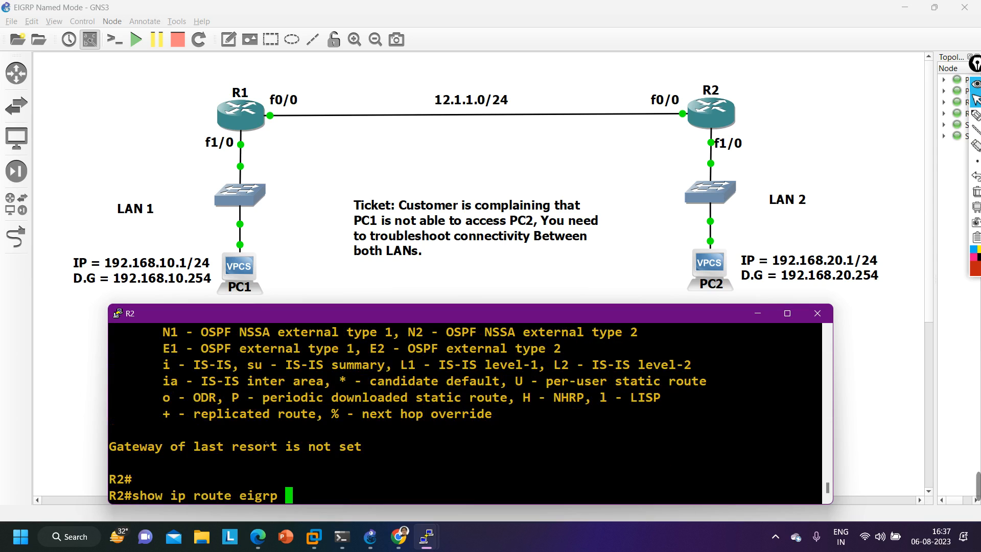
{"action": "key", "text": "Down"}
{"action": "key", "text": "Return"}
{"action": "key", "text": "Up"}
{"action": "key", "text": "Down"}
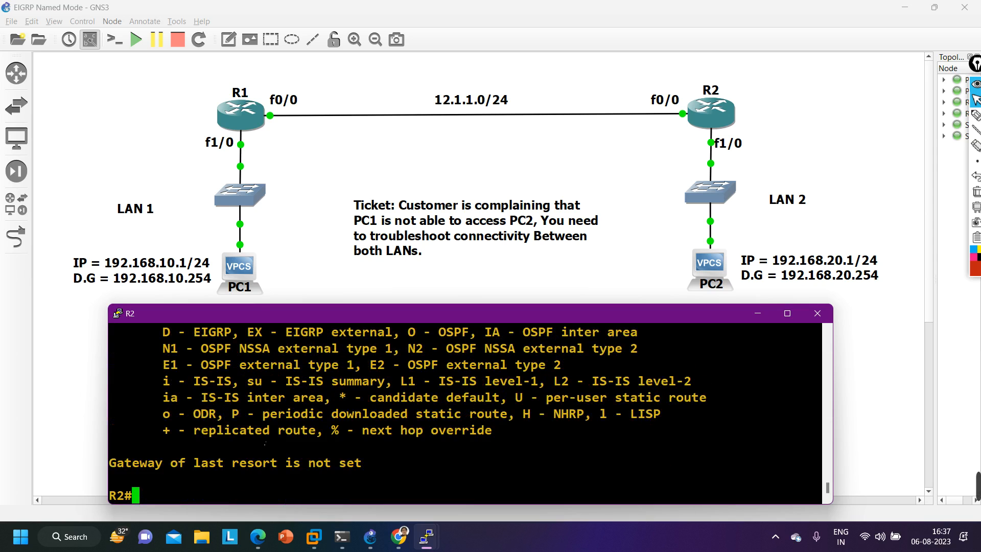
{"action": "key", "text": "Return"}
{"action": "key", "text": "Return"}
- Run show ip eigrp topology on R2 and examine the composite metric of 192.168.10.0/24 via 12.1.1.1
{"action": "type", "text": "sh"}
{"action": "key", "text": "Tab"}
{"action": "type", "text": "ip ei"}
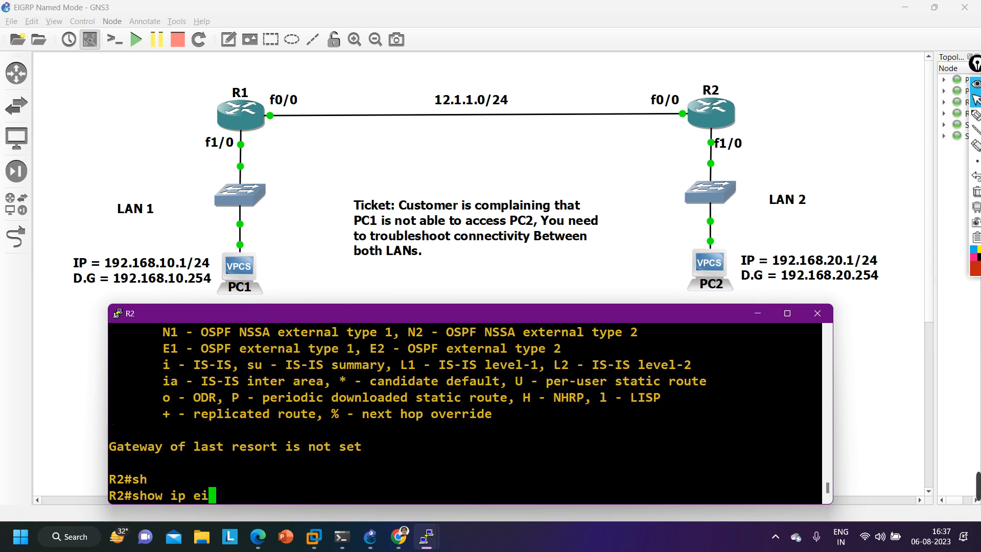
{"action": "key", "text": "Tab"}
{"action": "type", "text": "to"}
{"action": "key", "text": "Tab"}
{"action": "key", "text": "Return"}
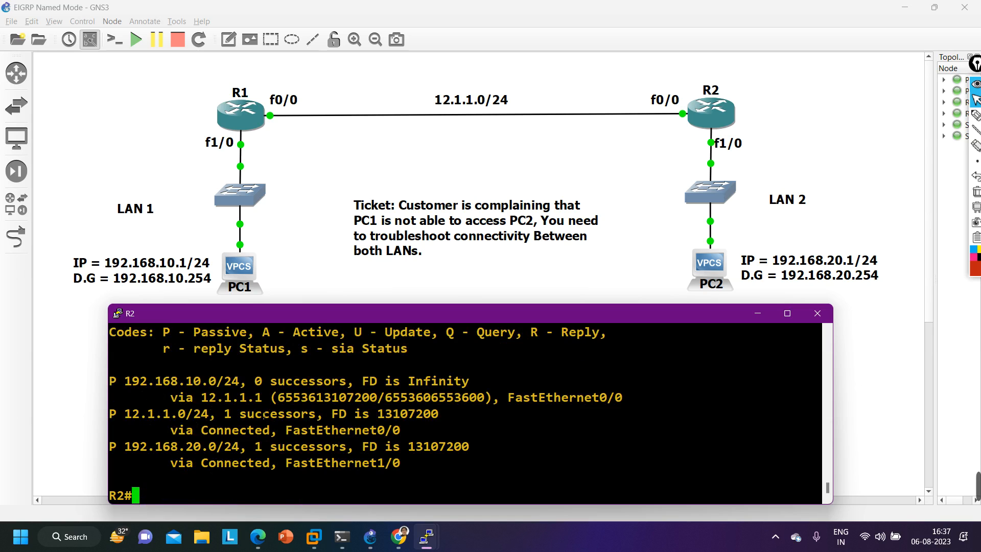
{"action": "left_click_drag", "start_coordinate": [271, 400], "coordinate": [379, 400]}
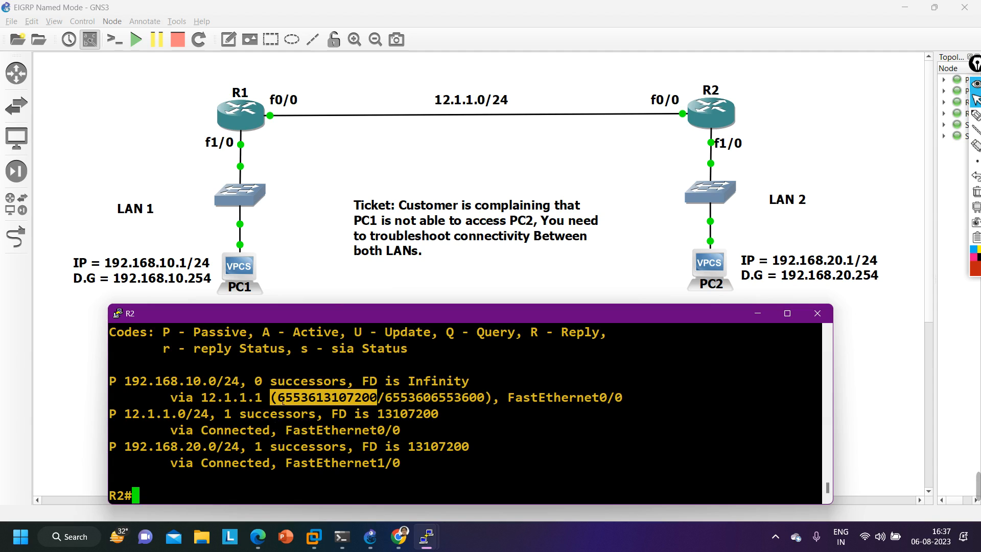
{"action": "left_click_drag", "start_coordinate": [278, 402], "coordinate": [377, 404]}
- Display R2's EIGRP routing table again with show ip route eigrp to compare it against the topology metric
{"action": "type", "text": "sh"}
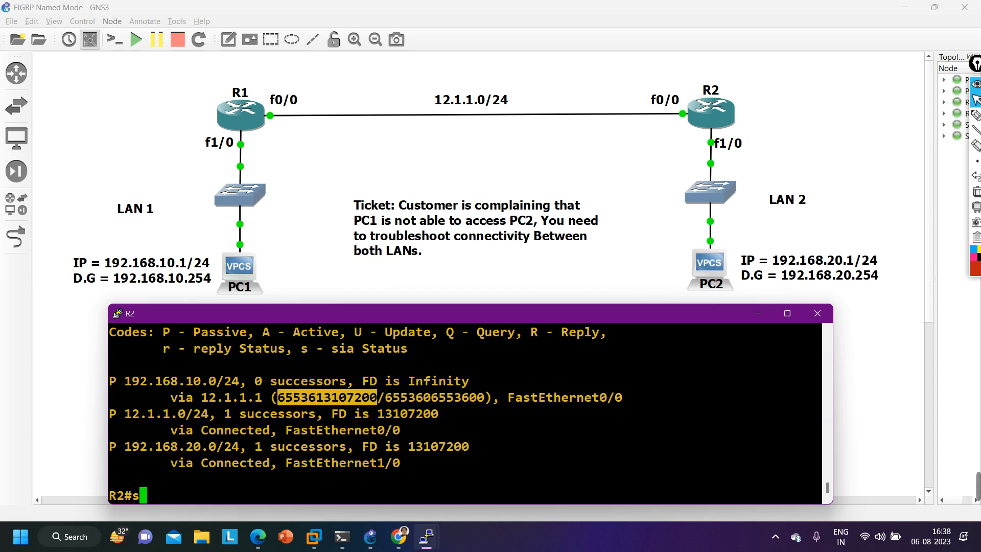
{"action": "key", "text": "Tab"}
{"action": "type", "text": "ip ro"}
{"action": "key", "text": "Tab"}
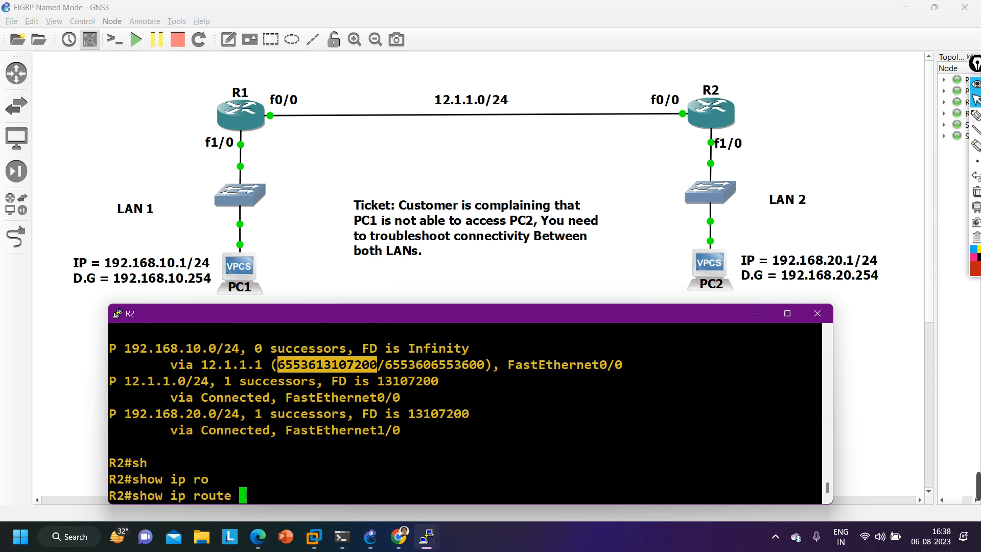
{"action": "type", "text": "ei"}
{"action": "key", "text": "Tab"}
{"action": "key", "text": "Return"}
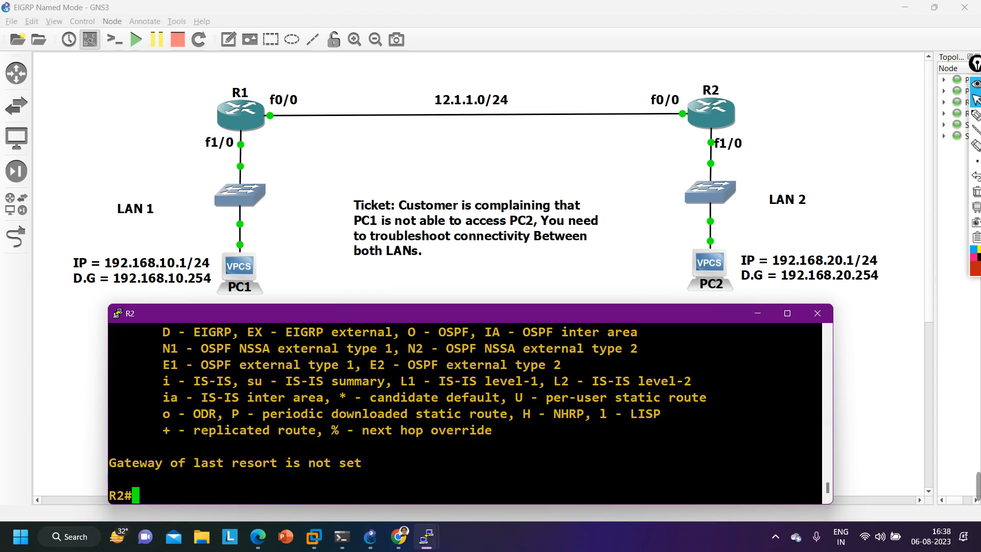
{"action": "key", "text": "Return"}
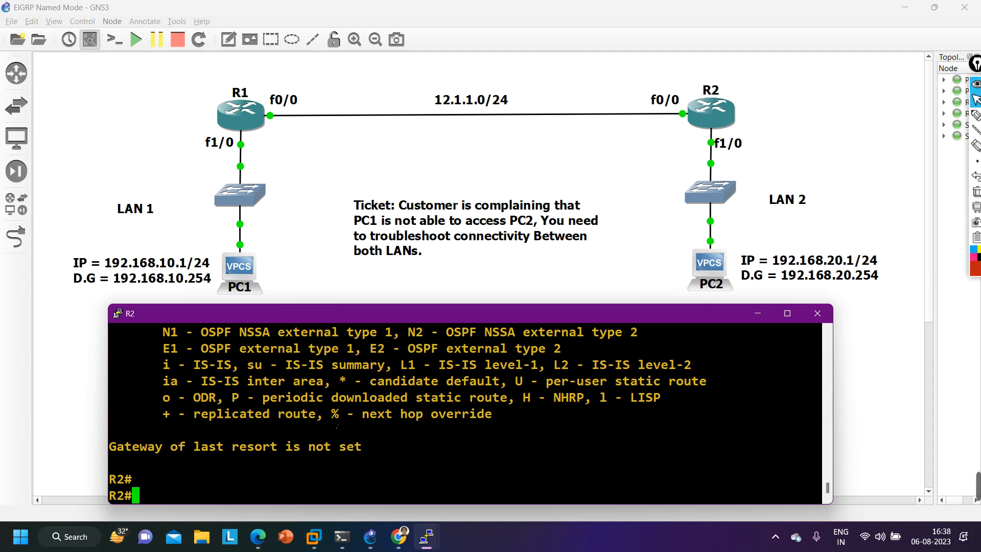
- Enter global configuration mode on R2 from the terminal
{"action": "type", "text": "conf"}
{"action": "key", "text": "Tab"}
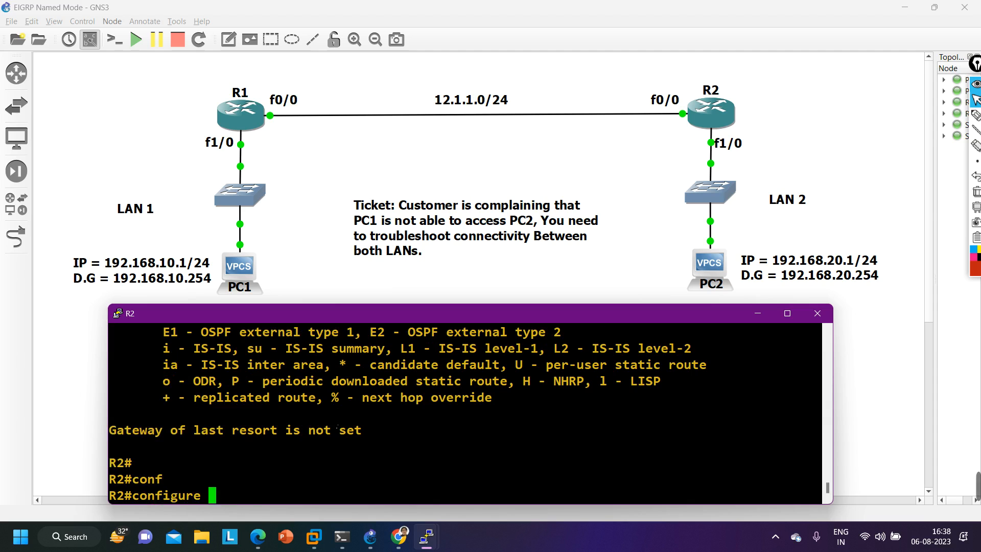
{"action": "key", "text": "Return"}
{"action": "key", "text": "Return"}
{"action": "key", "text": "Return"}
- Enter router configuration for R2's named EIGRP process with router eigrp ccie
{"action": "type", "text": "ro"}
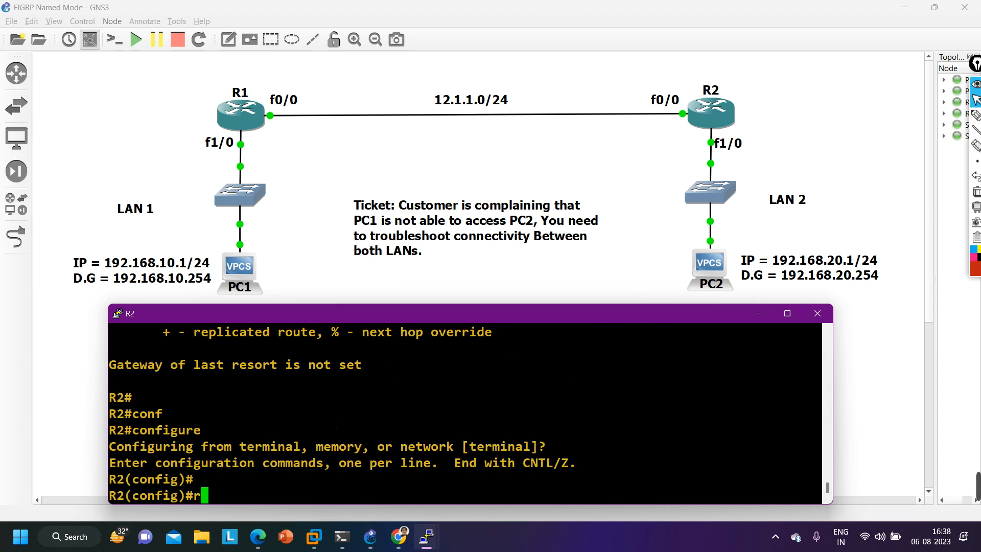
{"action": "key", "text": "Tab"}
{"action": "type", "text": "ute"}
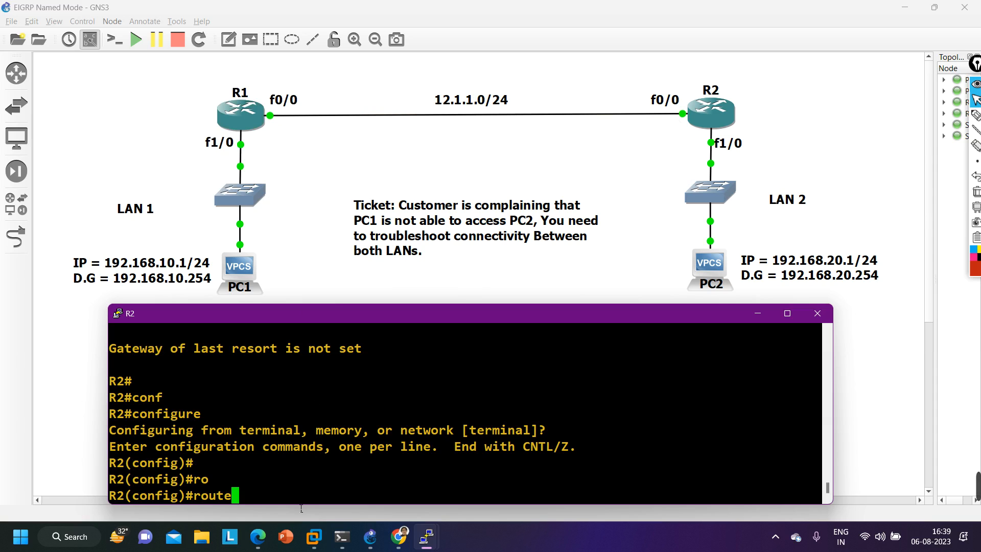
{"action": "type", "text": "r"}
{"action": "key", "text": "Tab"}
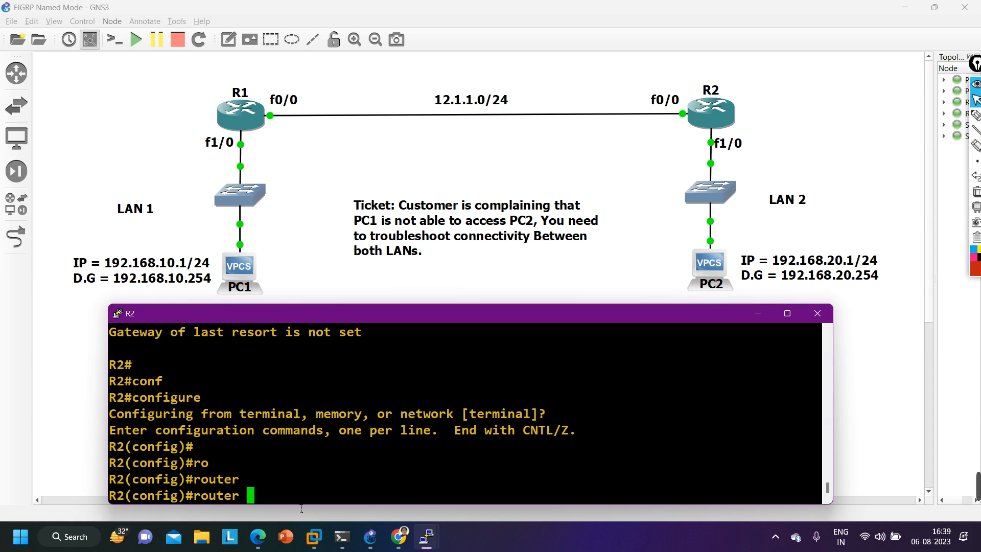
{"action": "type", "text": "ei"}
{"action": "key", "text": "Tab"}
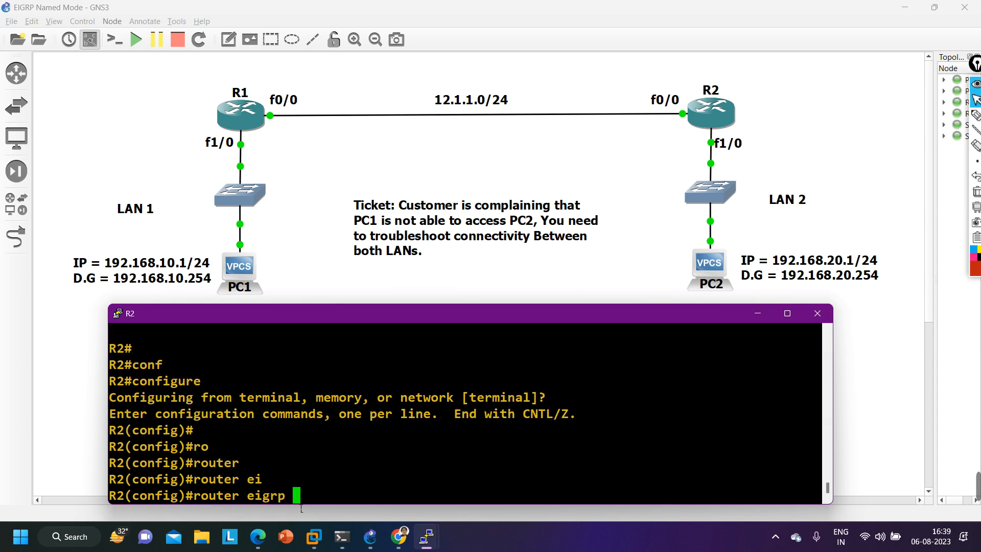
{"action": "type", "text": "ccie"}
{"action": "key", "text": "Return"}
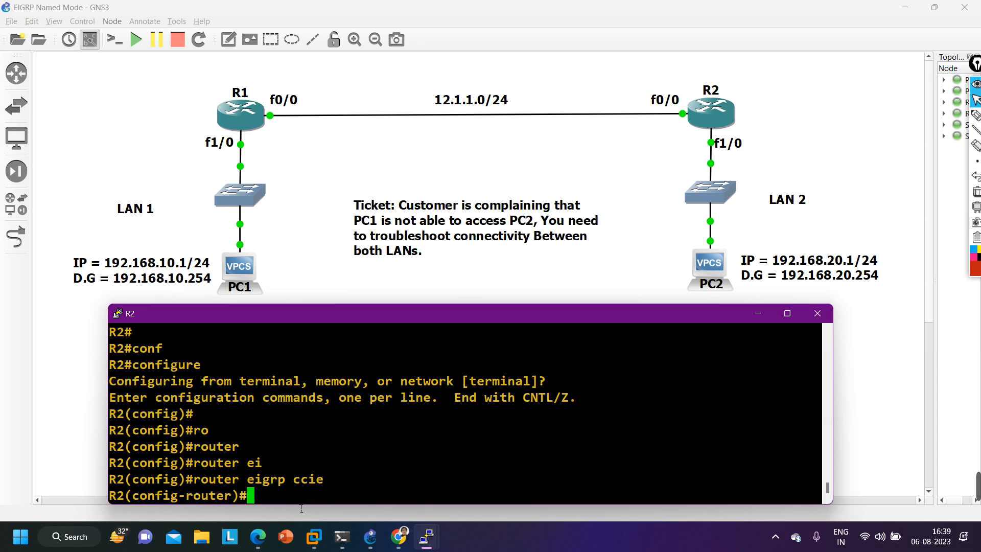
- Enter the EIGRP address family with address-family ipv4 autonomous-system 100 on R2
{"action": "type", "text": "add"}
{"action": "key", "text": "Tab"}
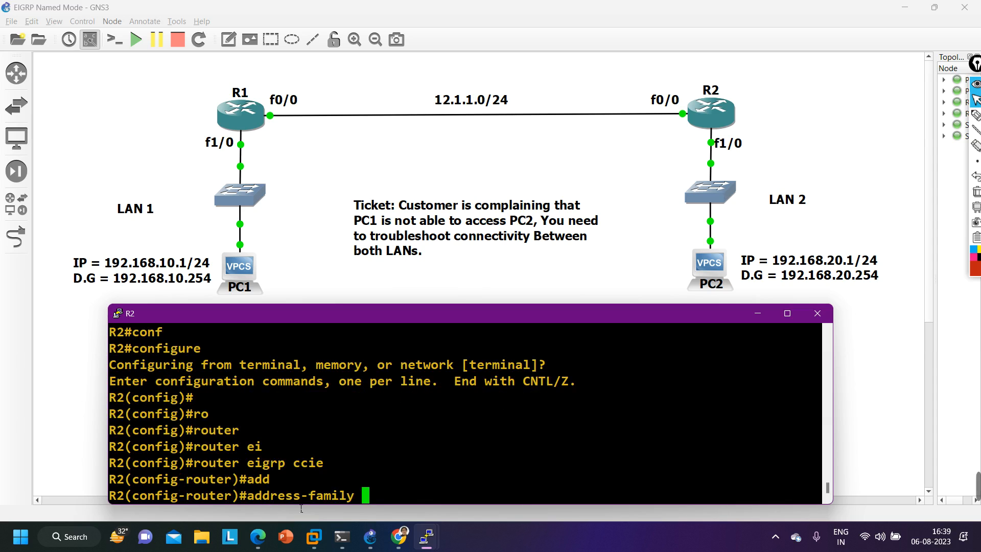
{"action": "type", "text": "ipv4 "}
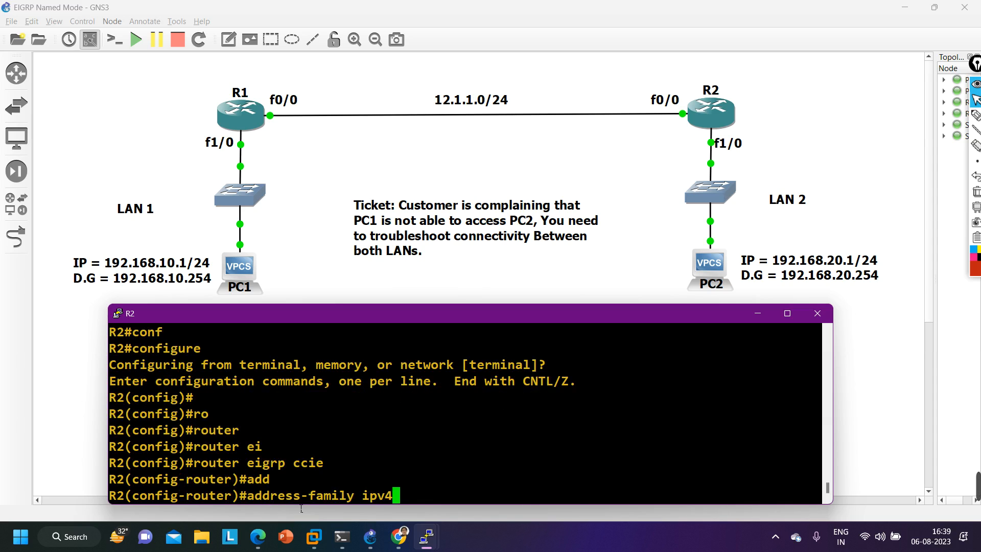
{"action": "type", "text": "au"}
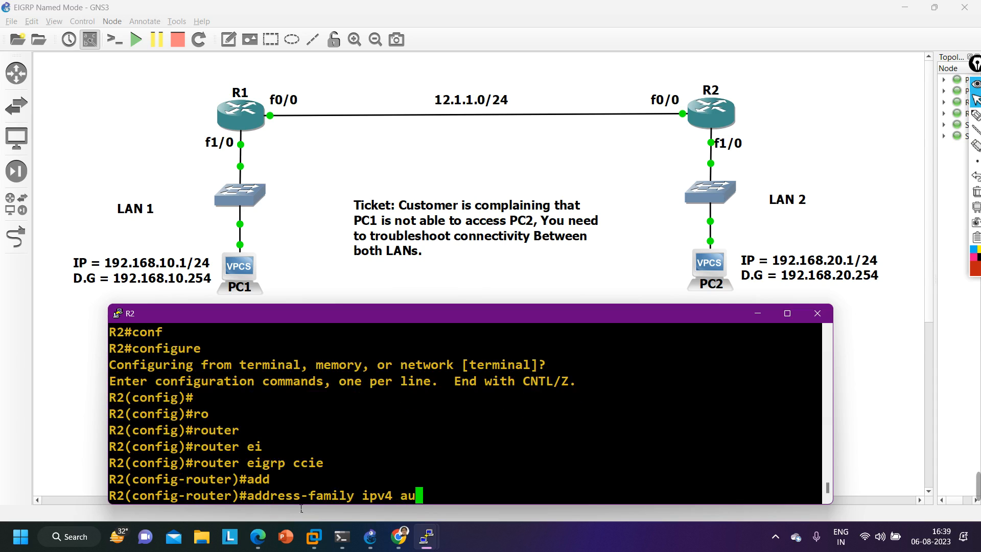
{"action": "key", "text": "Tab"}
{"action": "type", "text": "100"}
{"action": "key", "text": "Return"}
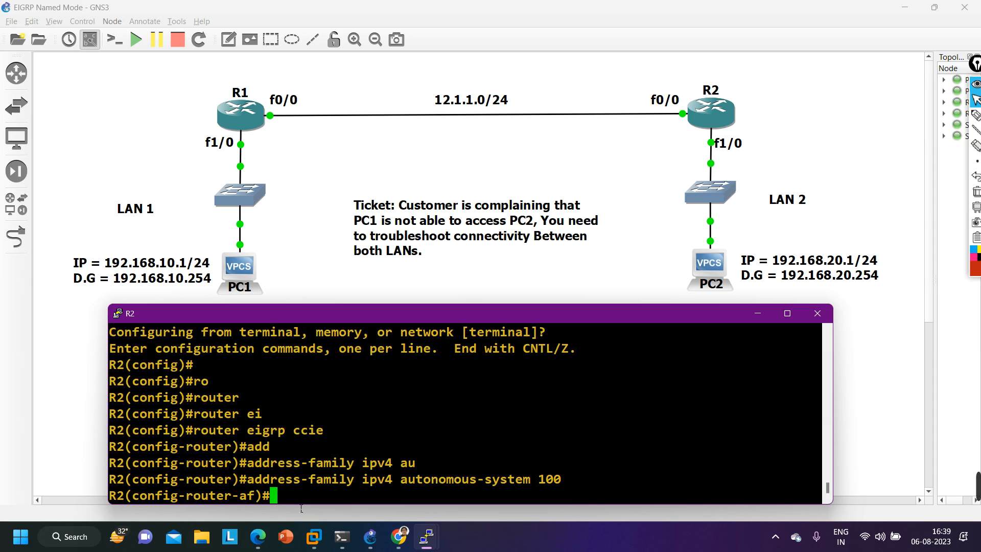
- Set R2's EIGRP metric rib-scale to 255 in the address family and return to privileged EXEC mode
{"action": "type", "text": "met"}
{"action": "key", "text": "Tab"}
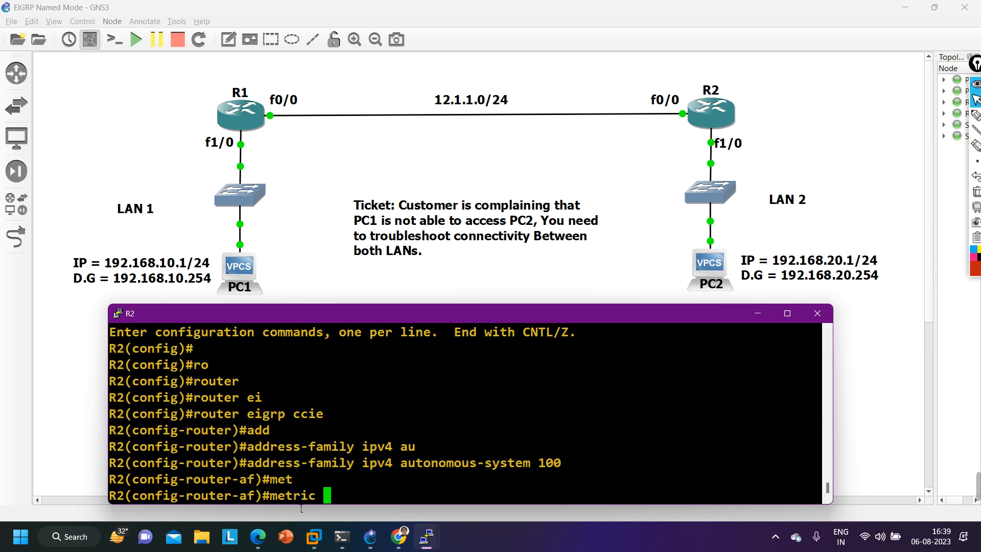
{"action": "type", "text": "ri"}
{"action": "key", "text": "Tab"}
{"action": "type", "text": "255"}
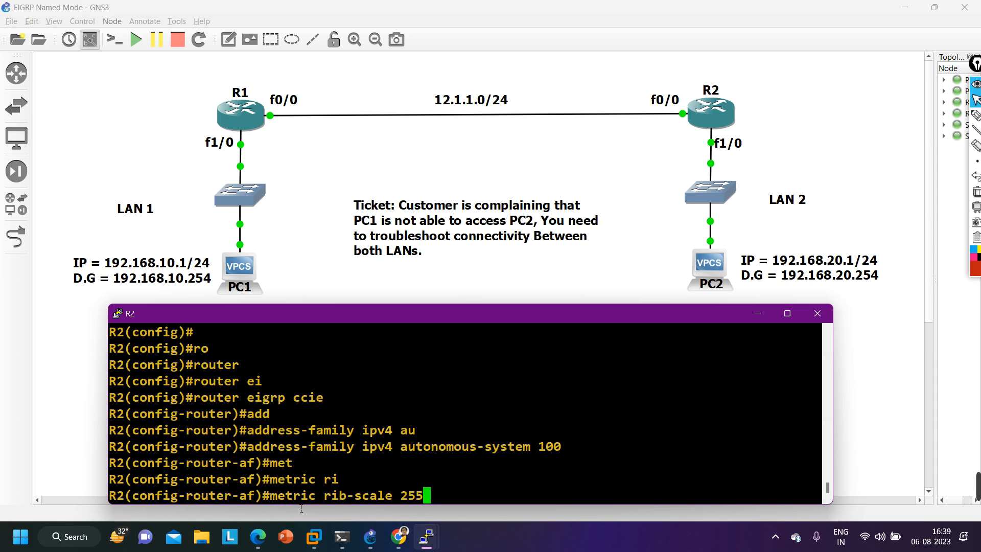
{"action": "key", "text": "Return"}
{"action": "key", "text": "ctrl+z"}
{"action": "key", "text": "Return"}
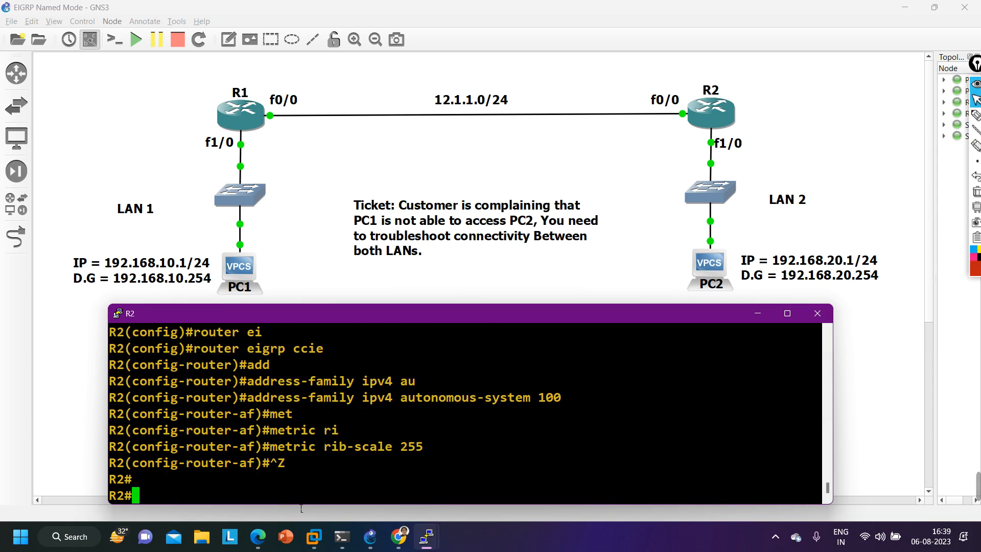
- Display R2's routing protocol settings with show ip protocols and examine the metric rib-scale line
{"action": "key", "text": "Return"}
{"action": "type", "text": "sh"}
{"action": "key", "text": "Tab"}
{"action": "type", "text": "ip pro"}
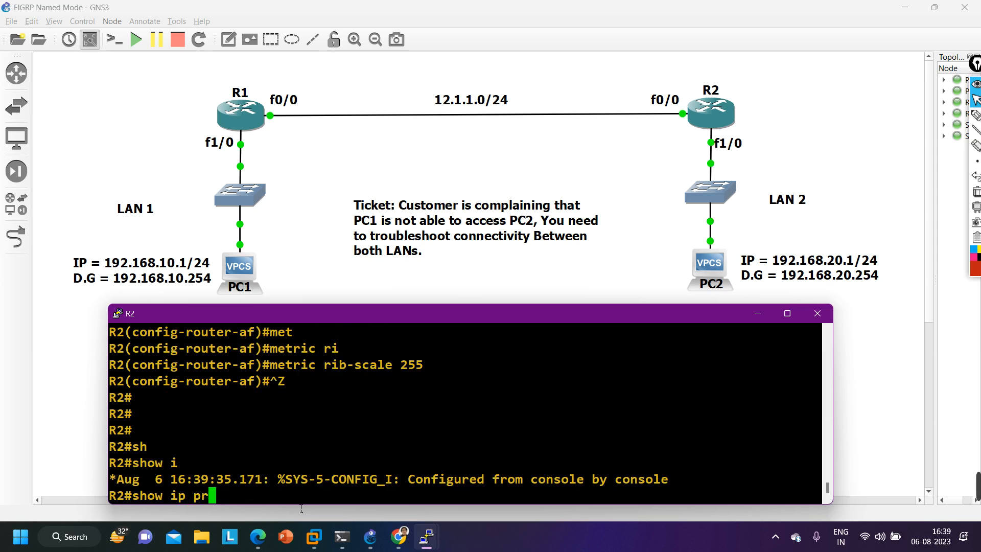
{"action": "key", "text": "Tab"}
{"action": "key", "text": "Return"}
{"action": "scroll", "coordinate": [408, 449], "scroll_direction": "up", "scroll_amount": 4}
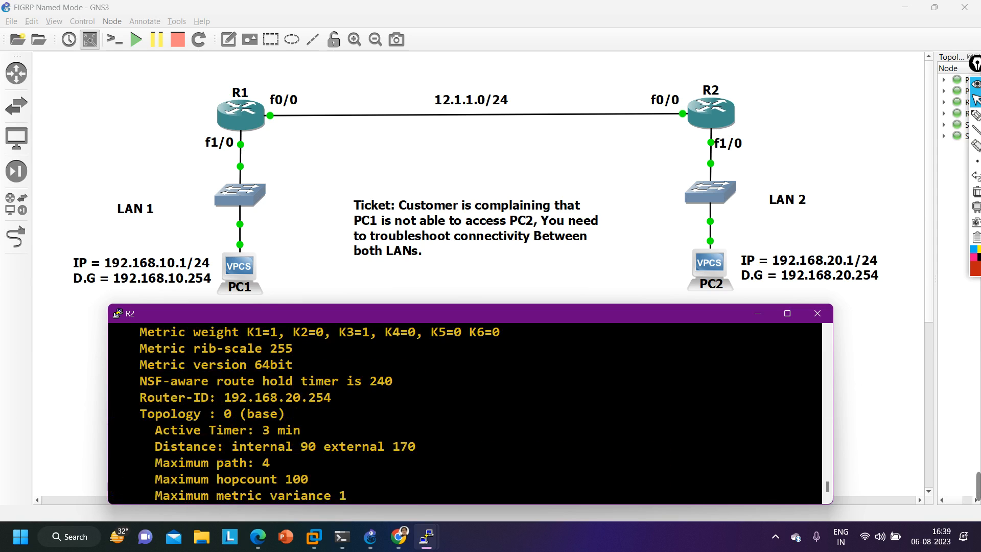
{"action": "left_click", "coordinate": [786, 313]}
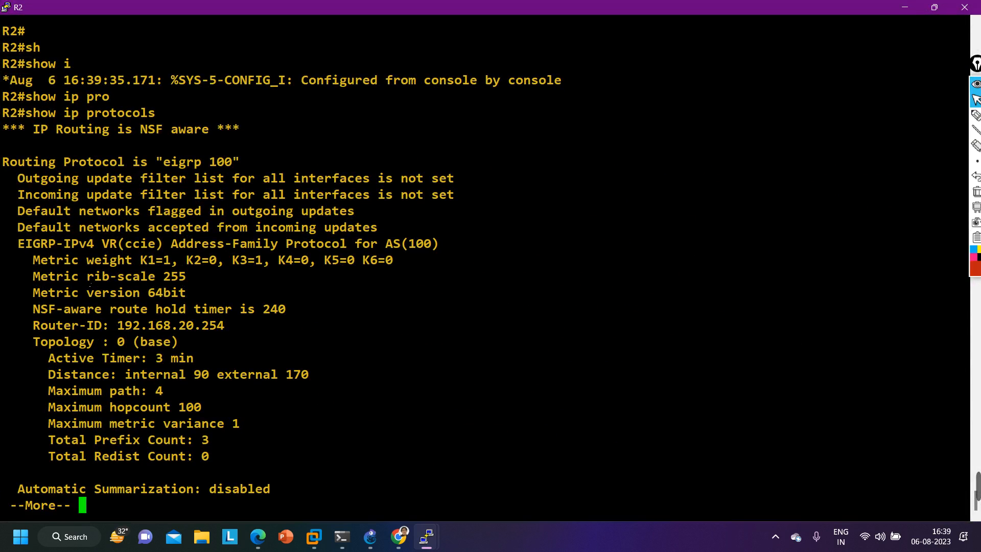
{"action": "left_click_drag", "start_coordinate": [26, 276], "coordinate": [196, 284]}
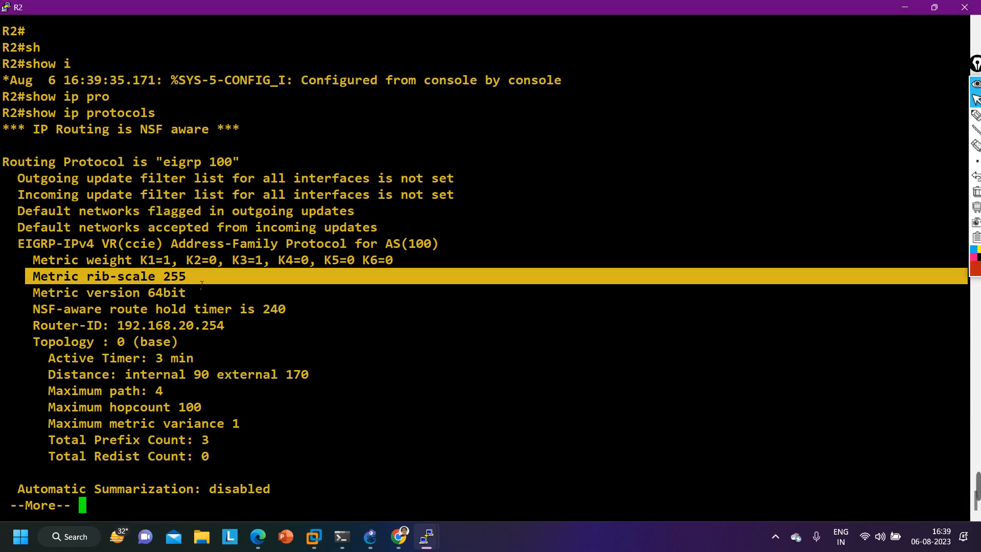
{"action": "left_click", "coordinate": [931, 10]}
- Close the protocol listing and check R2's EIGRP routes repeatedly with show ip route eigrp
{"action": "type", "text": "qsh"}
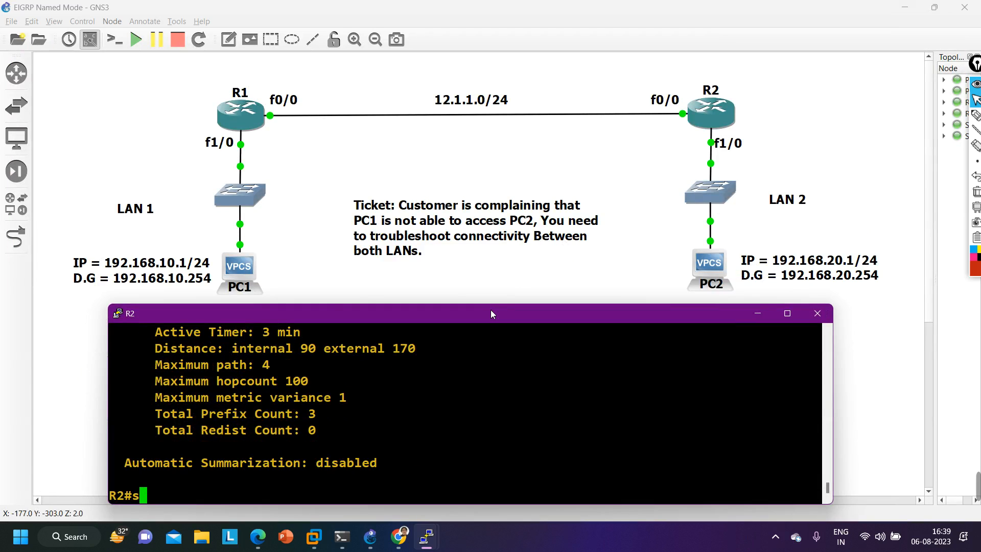
{"action": "key", "text": "Tab"}
{"action": "type", "text": "ip ro"}
{"action": "key", "text": "Tab"}
{"action": "type", "text": "ei"}
{"action": "key", "text": "Tab"}
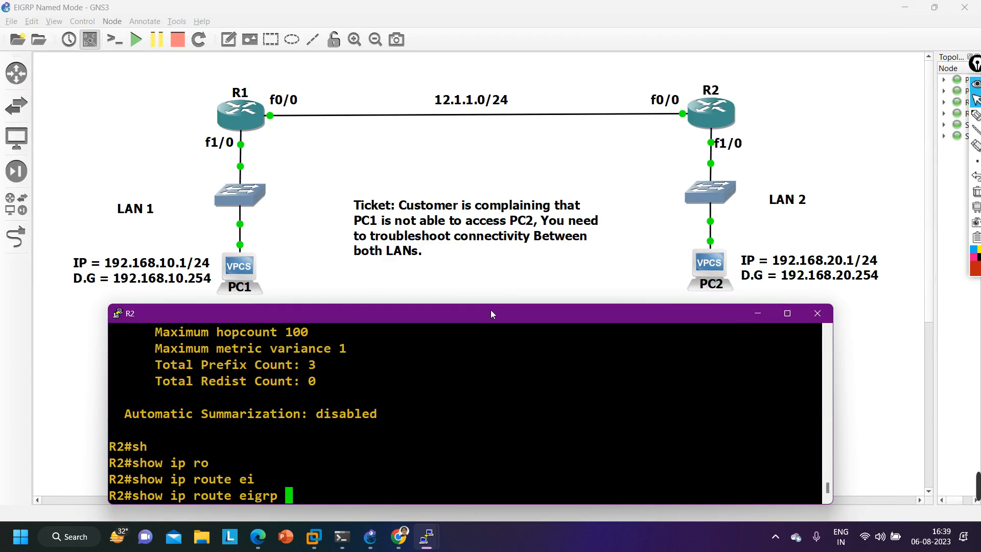
{"action": "key", "text": "Return"}
{"action": "key", "text": "Return"}
{"action": "key", "text": "Up"}
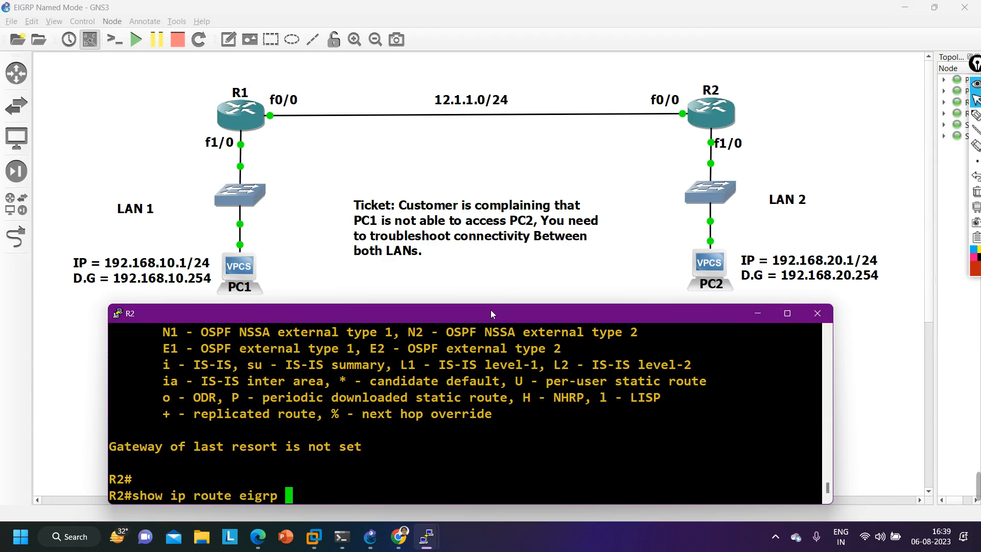
{"action": "key", "text": "Return"}
{"action": "key", "text": "Return"}
{"action": "key", "text": "Up"}
{"action": "key", "text": "Return"}
- Display R2's EIGRP topology table with show ip eigrp topology and highlight the composite metric for 192.168.10.0/24
{"action": "type", "text": "sh"}
{"action": "key", "text": "Tab"}
{"action": "type", "text": "ip ei"}
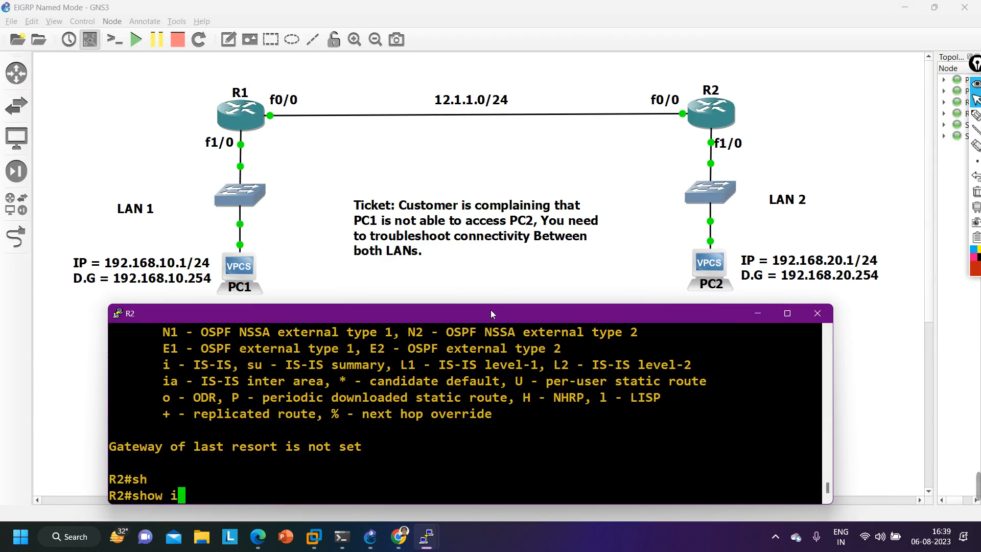
{"action": "key", "text": "Tab"}
{"action": "type", "text": "to"}
{"action": "key", "text": "Return"}
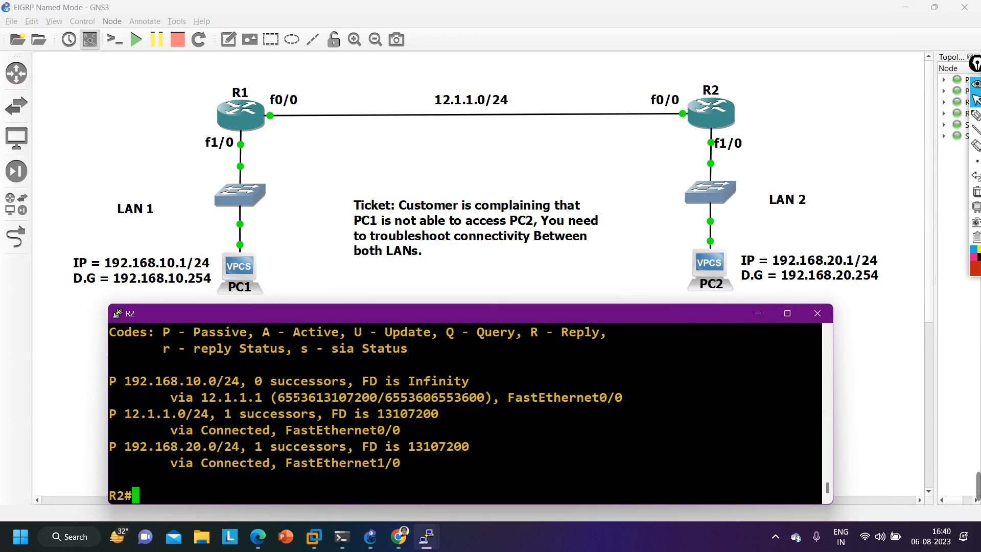
{"action": "left_click_drag", "start_coordinate": [281, 402], "coordinate": [379, 403]}
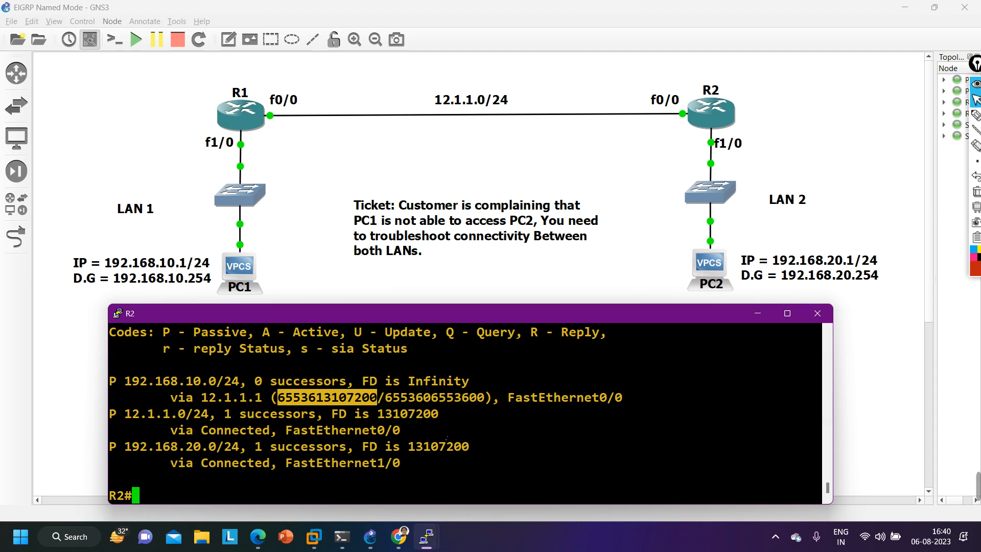
- Enter global configuration mode on R2 again from the terminal
{"action": "key", "text": "Return"}
{"action": "type", "text": "conf"}
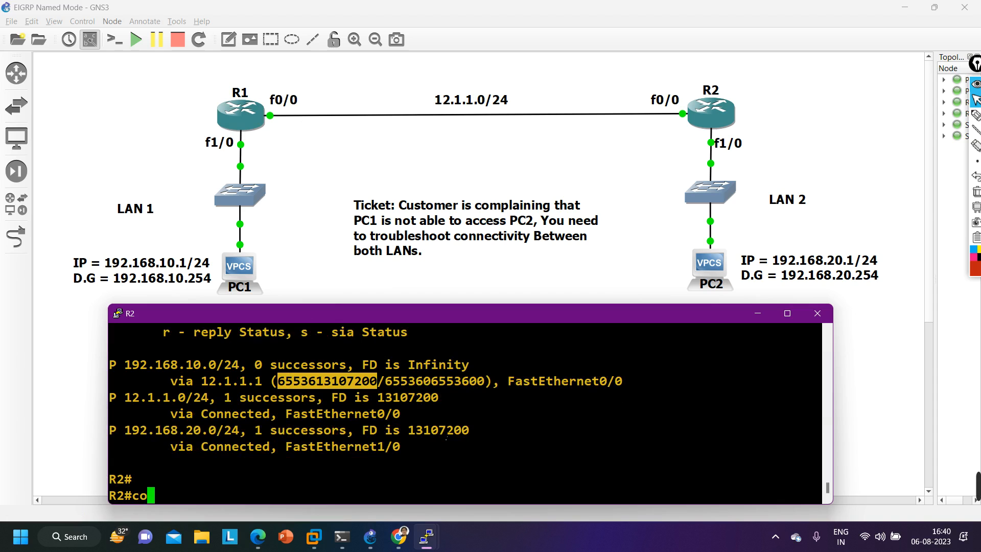
{"action": "key", "text": "Tab"}
{"action": "key", "text": "Return"}
{"action": "key", "text": "Return"}
{"action": "key", "text": "Return"}
{"action": "key", "text": "Return"}
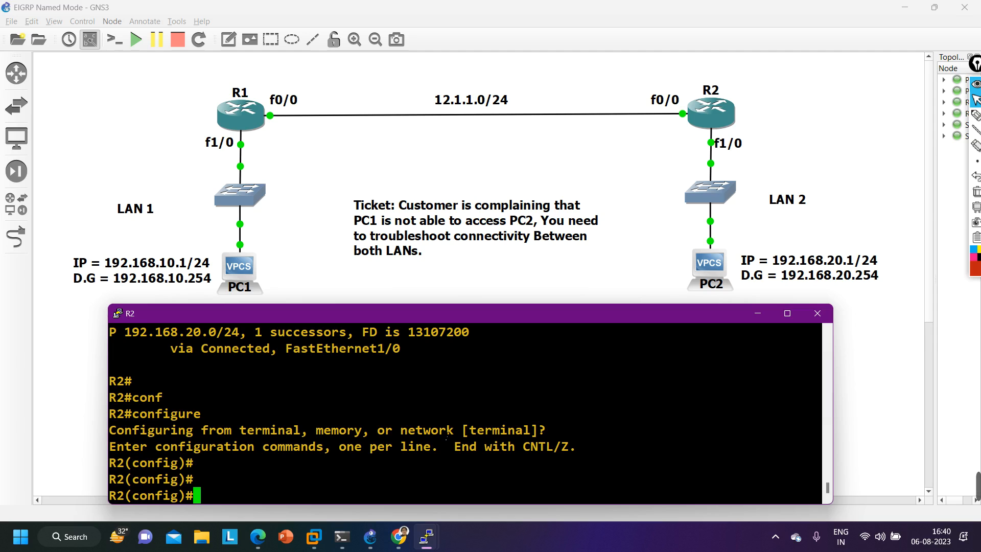
- Open R2's named EIGRP process configuration again with router eigrp ccie
{"action": "type", "text": "ro"}
{"action": "key", "text": "Tab"}
{"action": "type", "text": "ute"}
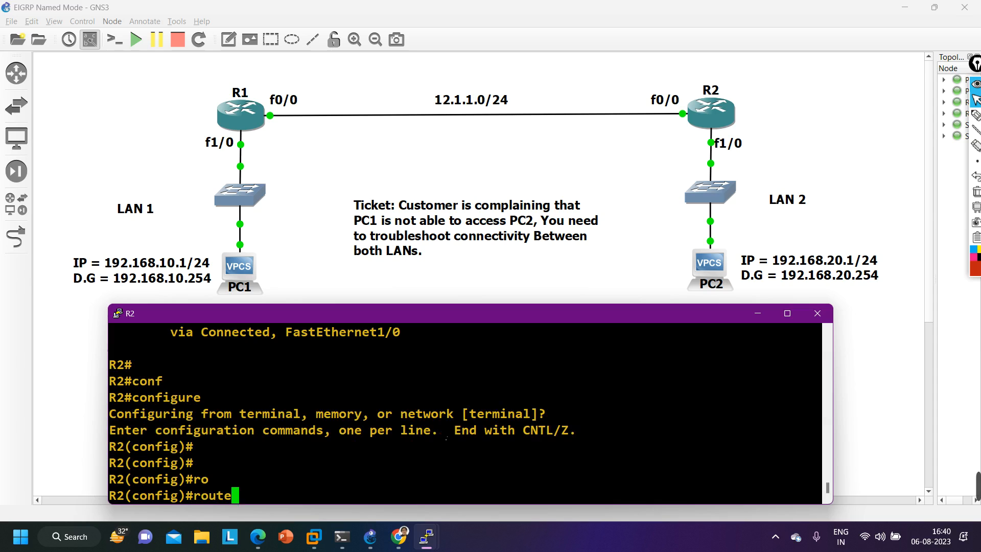
{"action": "type", "text": "r bg"}
{"action": "key", "text": "Tab"}
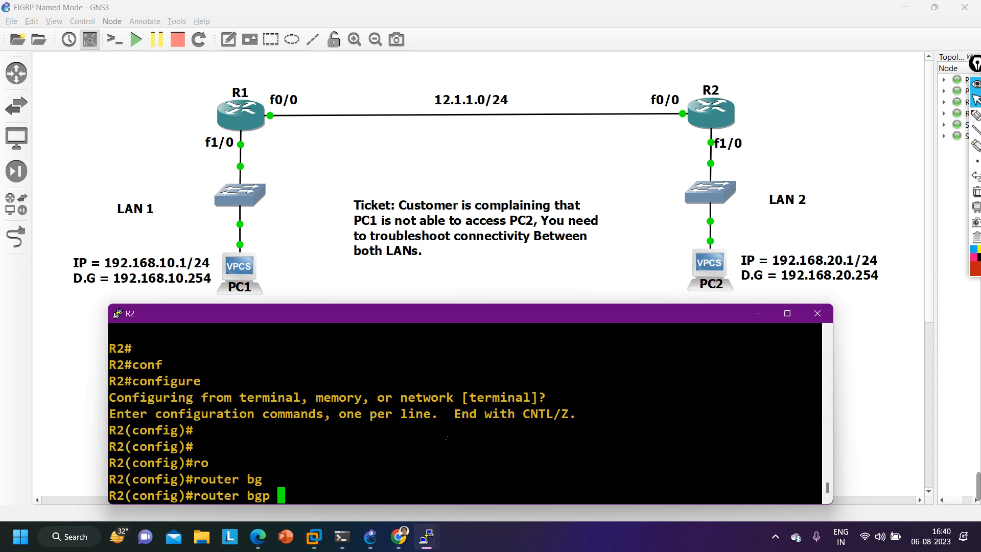
{"action": "key", "text": "BackSpace"}
{"action": "key", "text": "BackSpace"}
{"action": "key", "text": "BackSpace"}
{"action": "key", "text": "BackSpace"}
{"action": "type", "text": "ei"}
{"action": "key", "text": "Tab"}
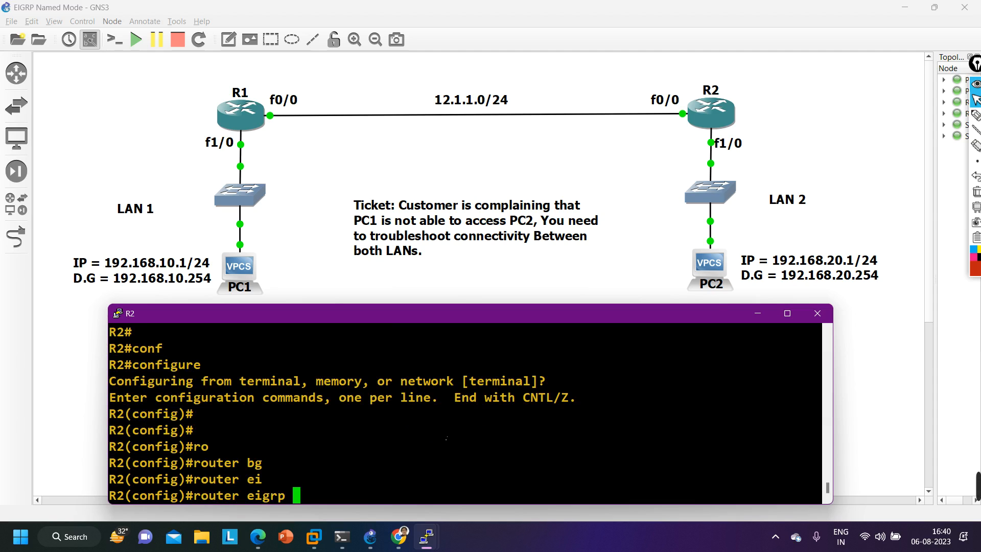
{"action": "type", "text": "ccie"}
{"action": "key", "text": "Return"}
- Enter the IPv4 address family for autonomous system 100 under R2's EIGRP ccie process
{"action": "type", "text": "add"}
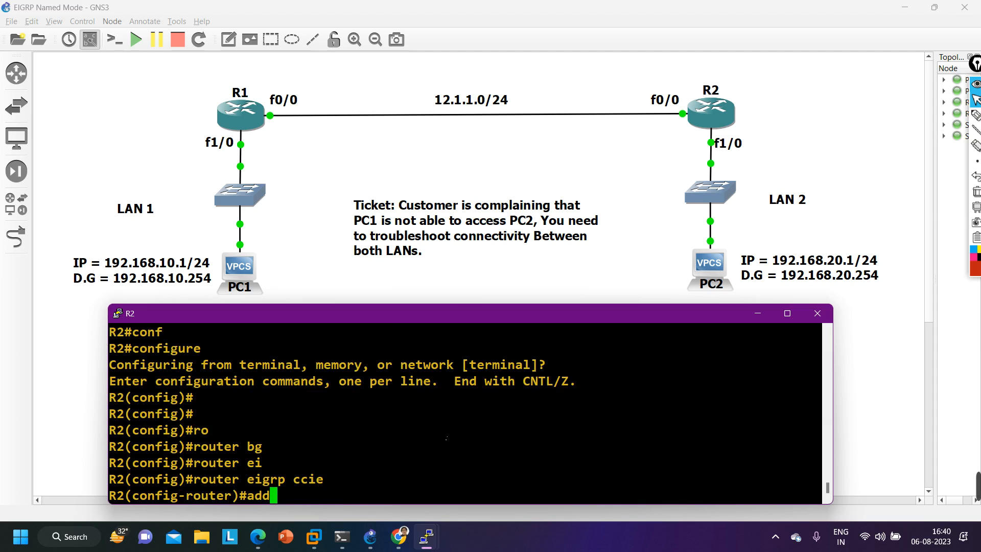
{"action": "key", "text": "Tab"}
{"action": "type", "text": "ipv"}
{"action": "key", "text": "Tab"}
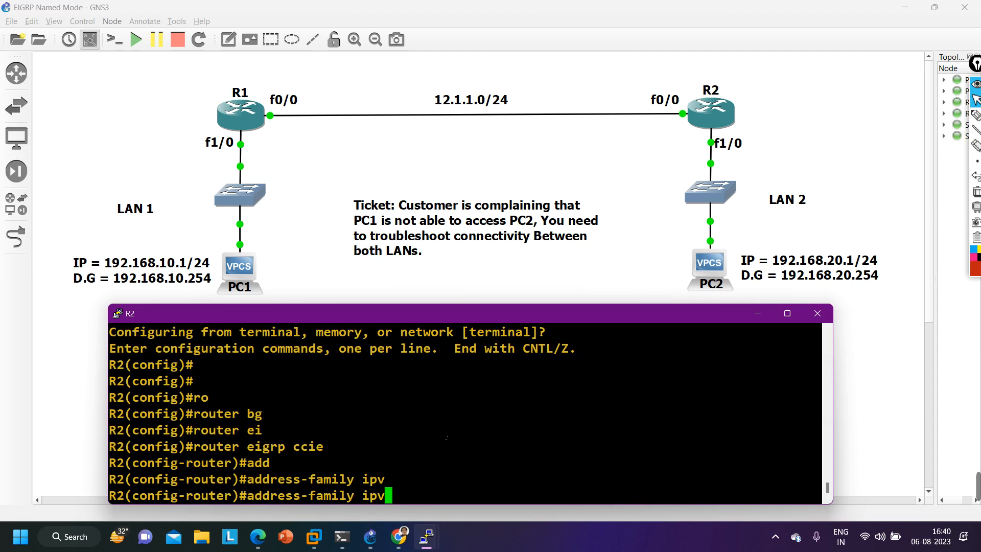
{"action": "type", "text": "4 au"}
{"action": "key", "text": "Tab"}
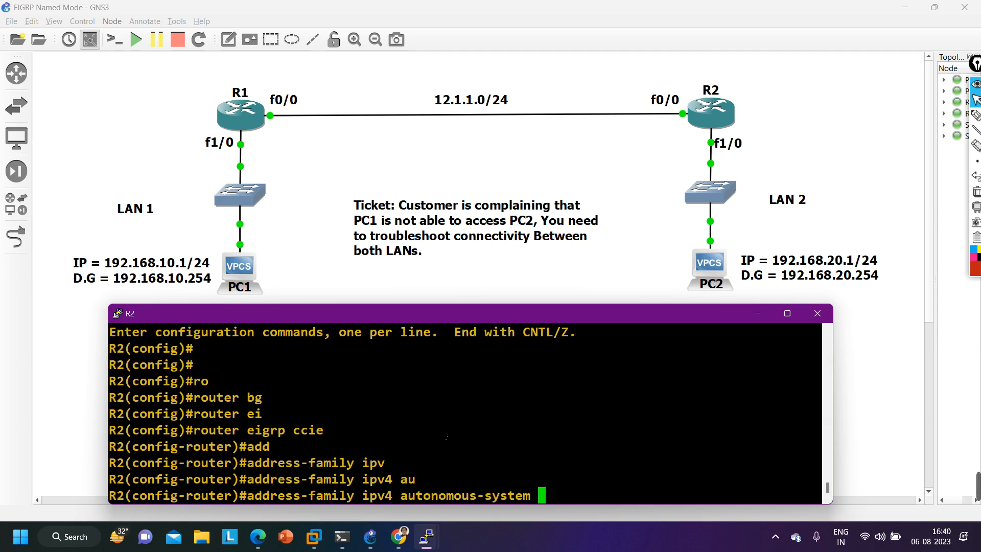
{"action": "type", "text": "100"}
{"action": "key", "text": "Return"}
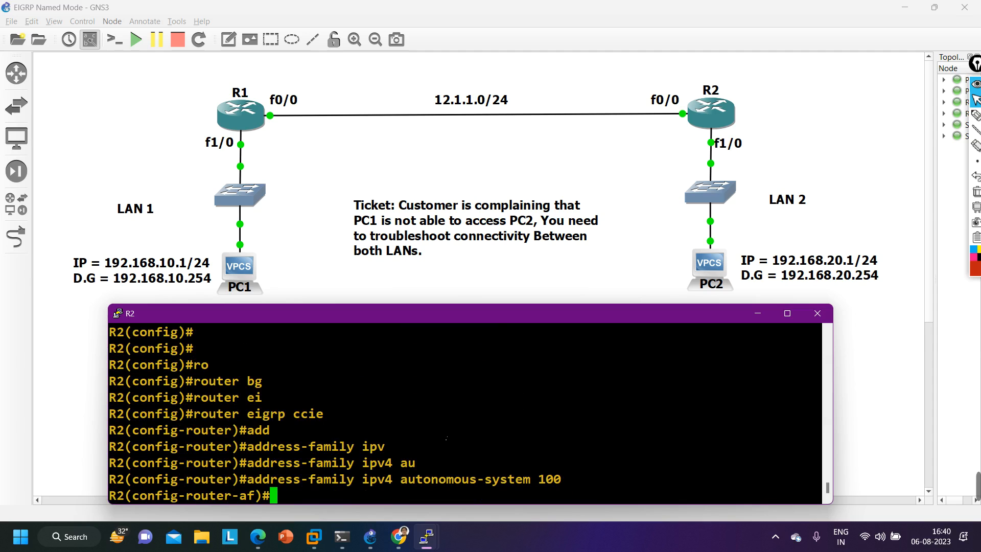
- Set R2's EIGRP metric rib-scale to 128 in the address family
{"action": "type", "text": "met"}
{"action": "key", "text": "Tab"}
{"action": "type", "text": "ri"}
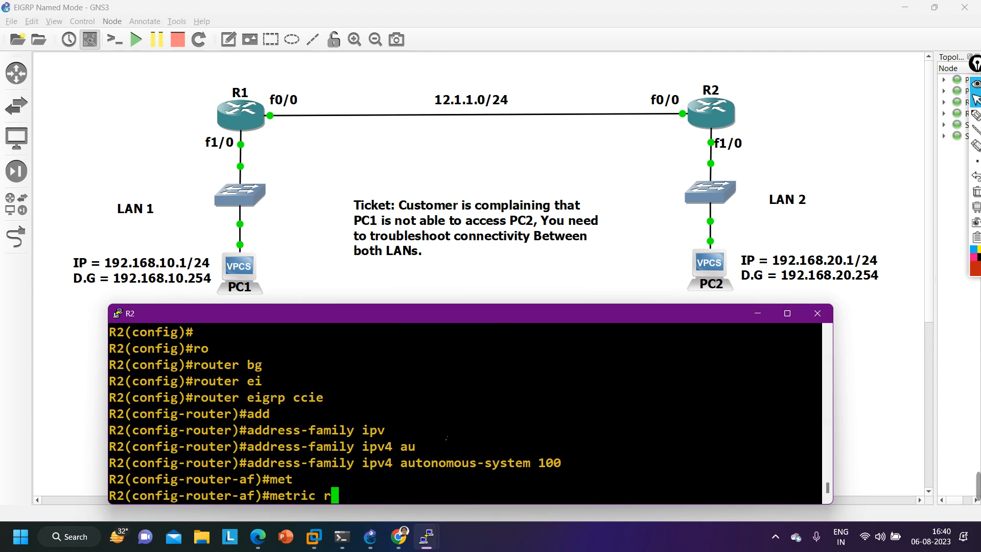
{"action": "key", "text": "Tab"}
{"action": "type", "text": "128"}
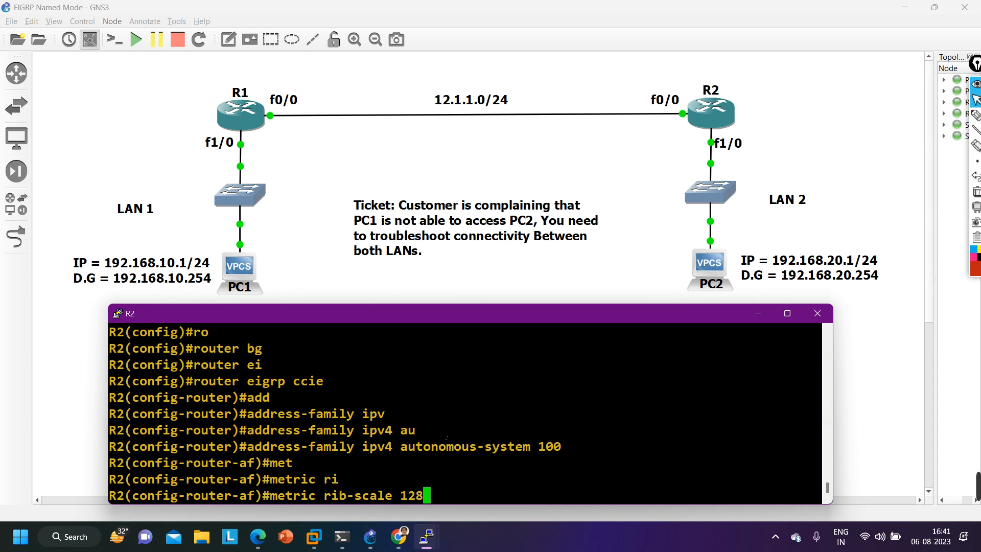
{"action": "key", "text": "Return"}
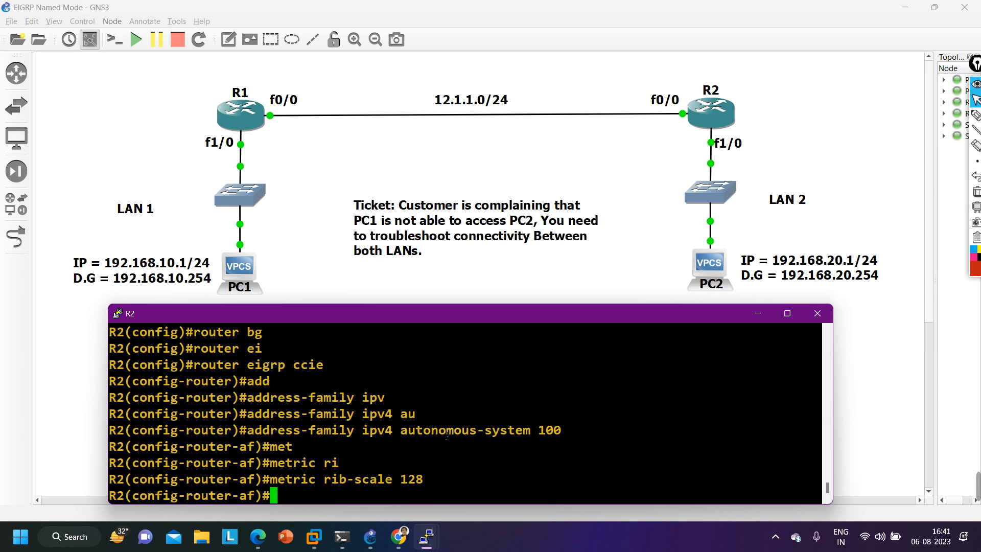
- Set R2's EIGRP metric weights to 0 0 1 0 0 0 0, checking each K value's position with the inline help
{"action": "type", "text": "met"}
{"action": "key", "text": "Tab"}
{"action": "type", "text": "we"}
{"action": "key", "text": "Tab"}
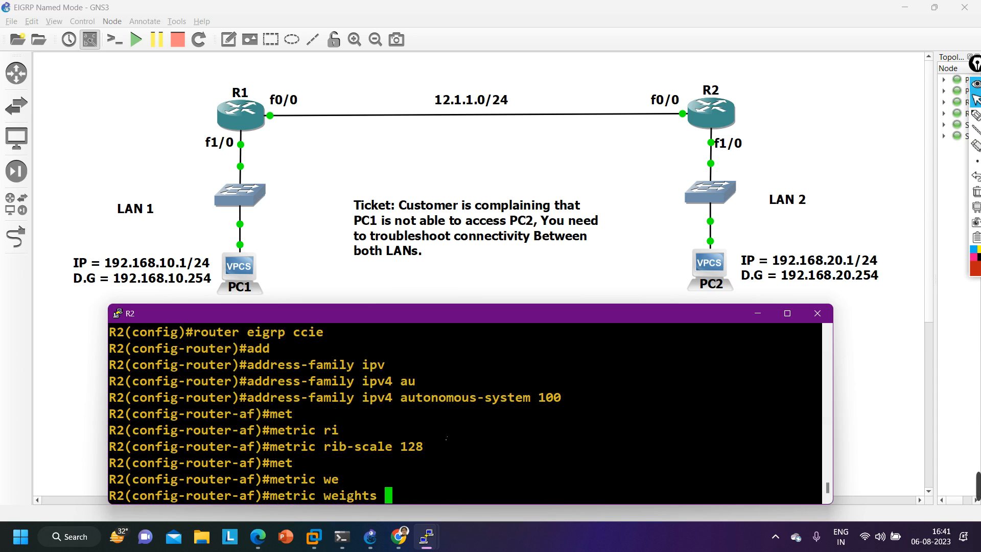
{"action": "key", "text": "Tab"}
{"action": "type", "text": "?"}
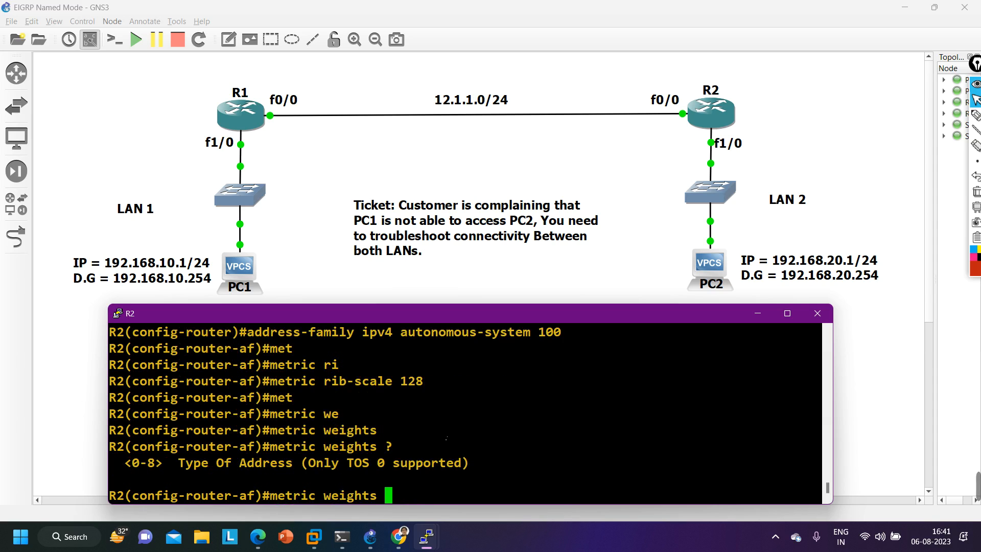
{"action": "type", "text": "0 "}
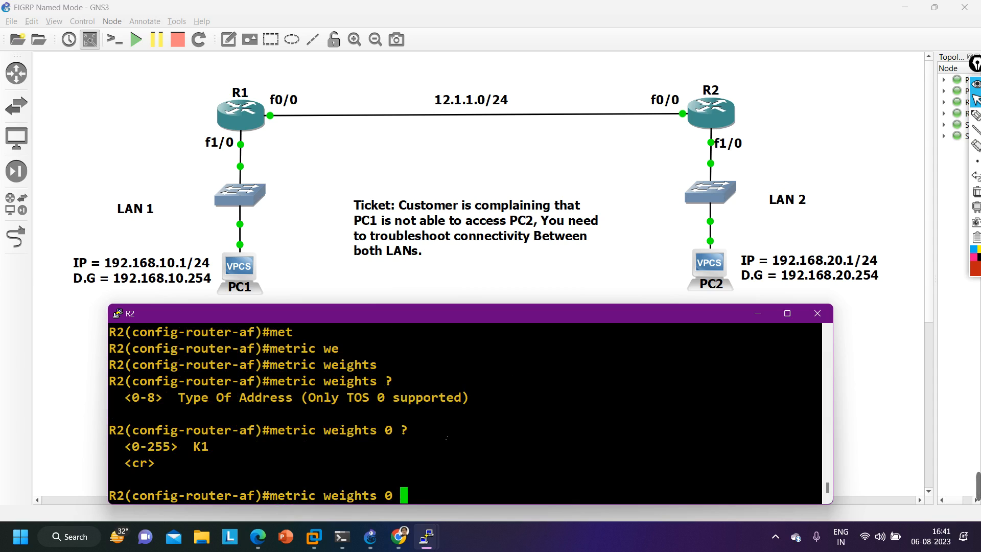
{"action": "type", "text": "?0 ?"}
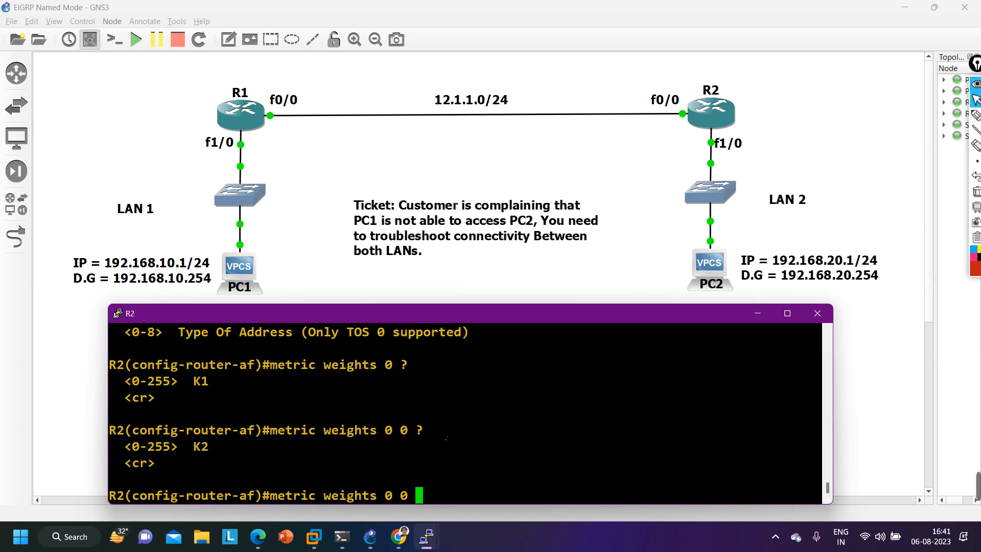
{"action": "type", "text": "k2 ?"}
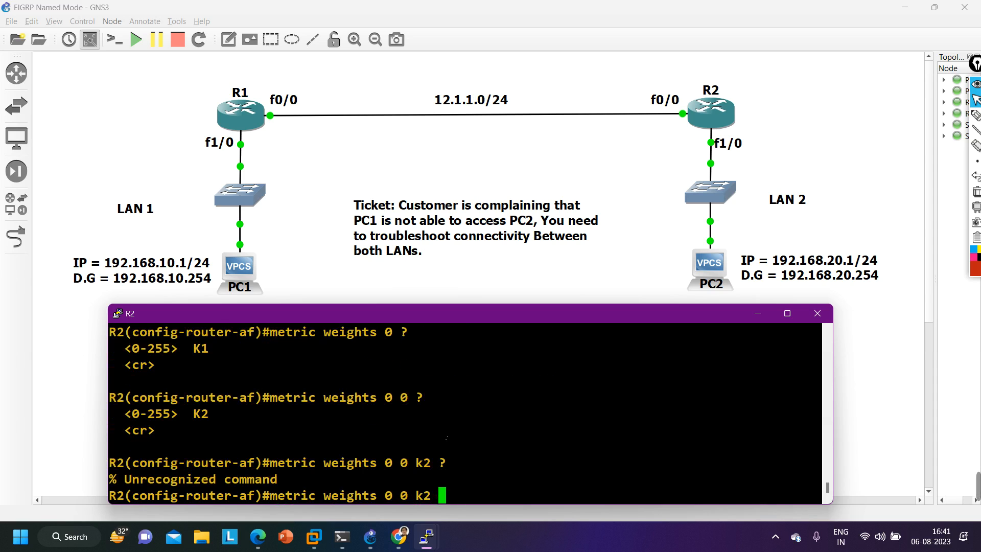
{"action": "key", "text": "BackSpace"}
{"action": "key", "text": "BackSpace"}
{"action": "key", "text": "BackSpace"}
{"action": "type", "text": "1 ?"}
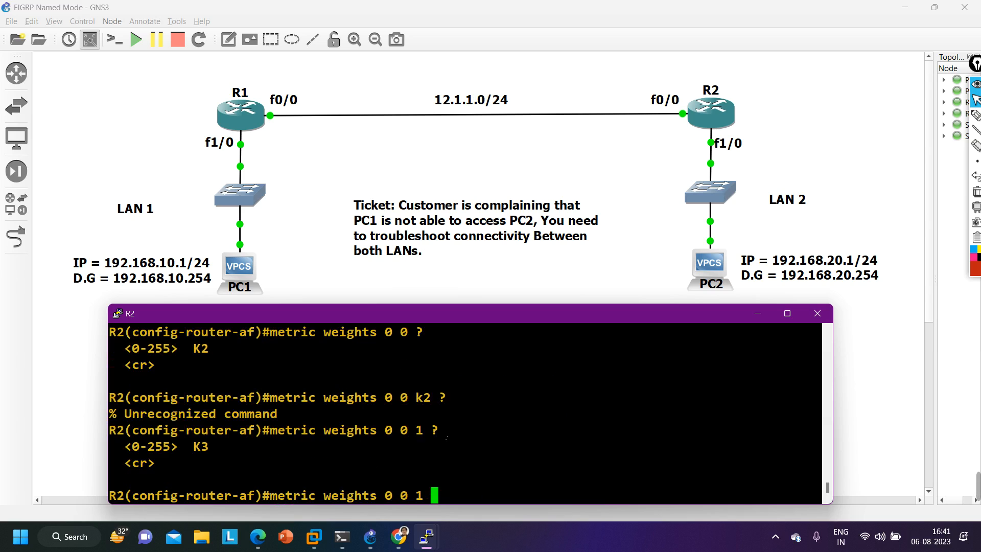
{"action": "type", "text": "0 ?0"}
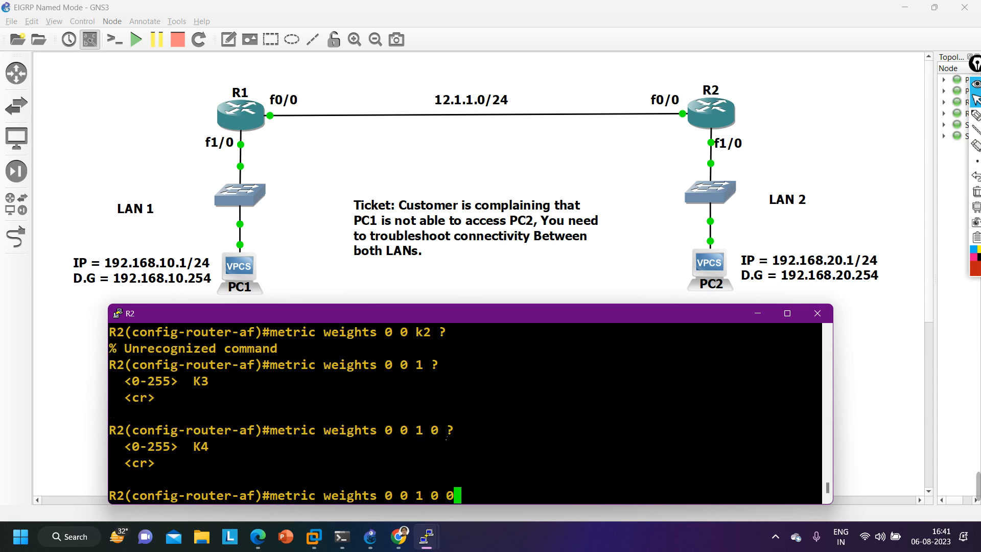
{"action": "type", "text": " ?0 ?0"}
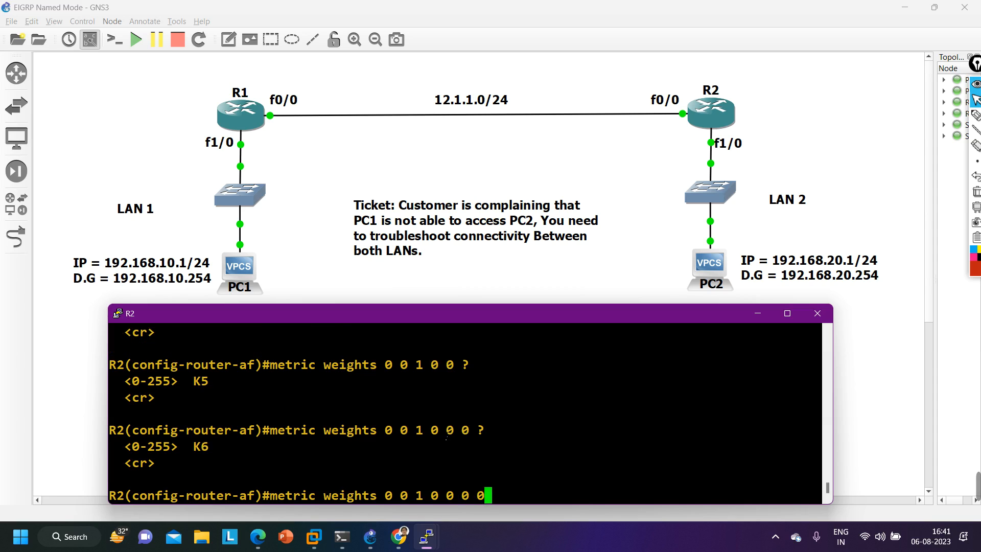
{"action": "key", "text": "Return"}
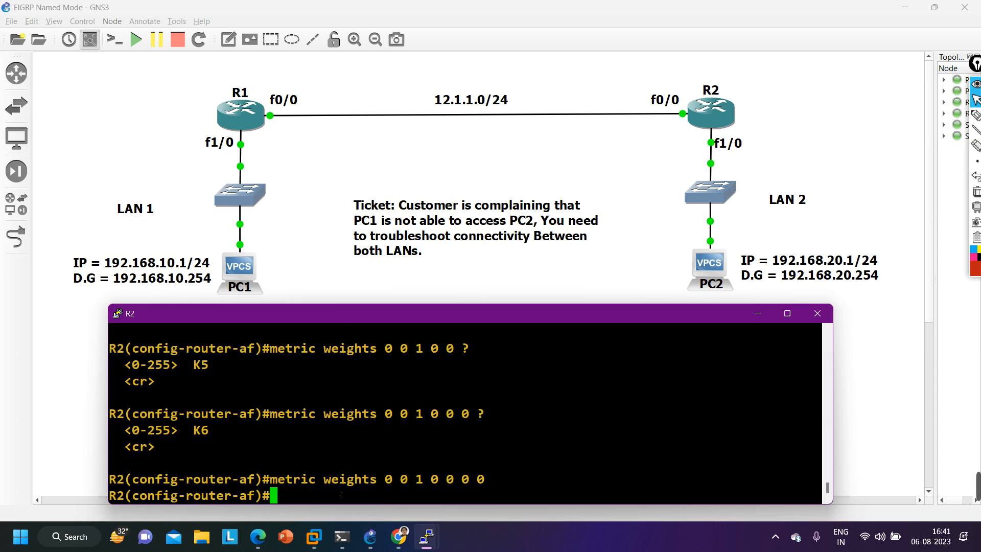
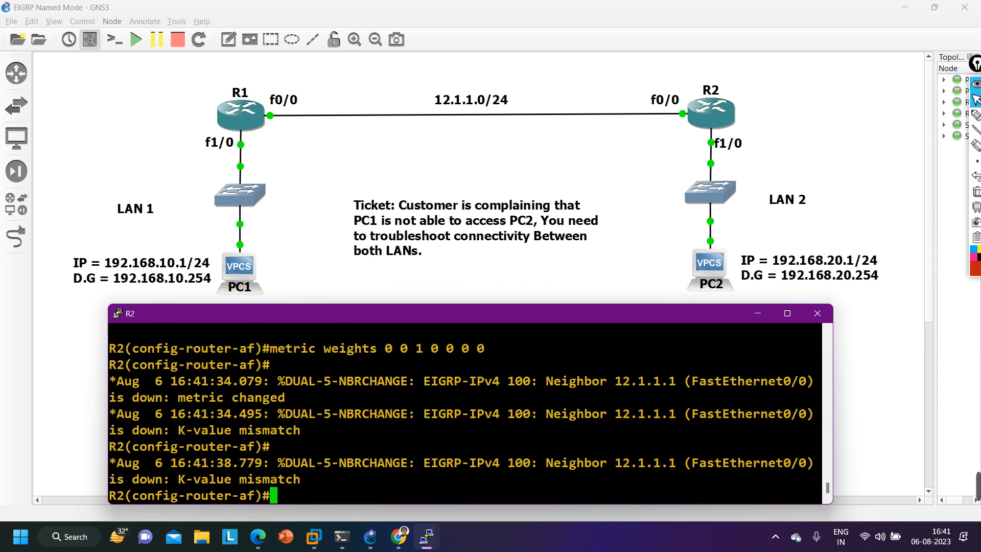
- Review the metric weights 0 0 1 0 0 0 0 command in R2's console output
{"action": "scroll", "coordinate": [378, 416], "scroll_direction": "up", "scroll_amount": 2}
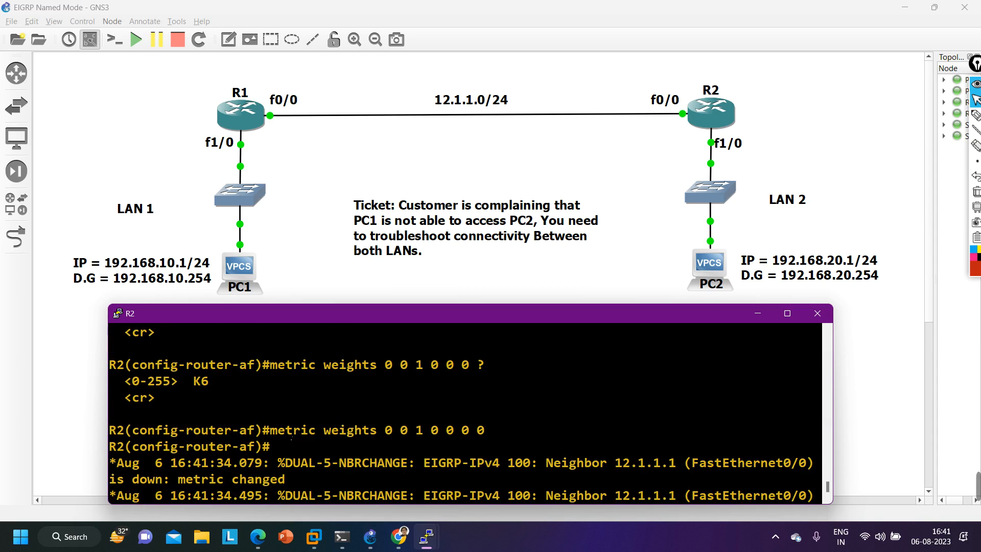
{"action": "left_click_drag", "start_coordinate": [271, 433], "coordinate": [492, 436]}
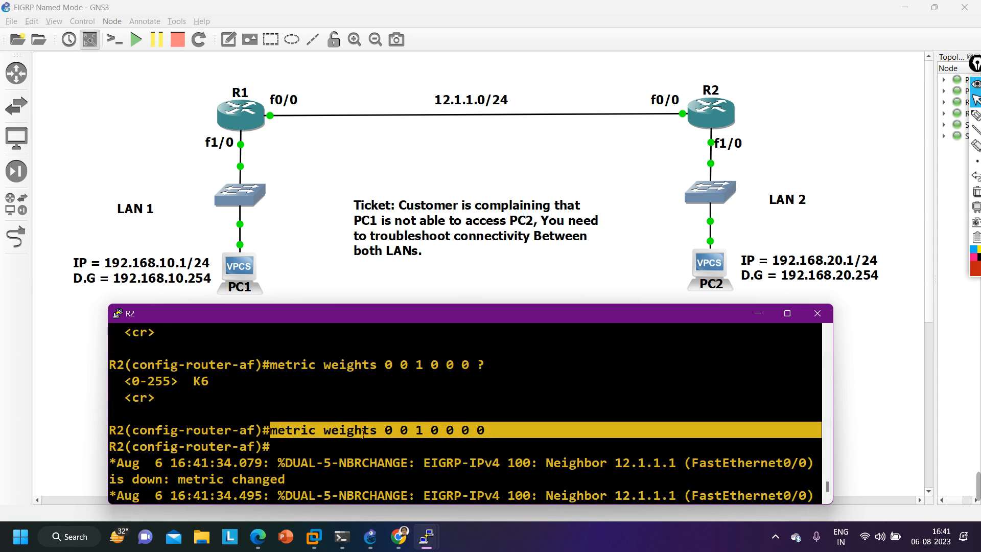
{"action": "scroll", "coordinate": [363, 434], "scroll_direction": "down", "scroll_amount": 2}
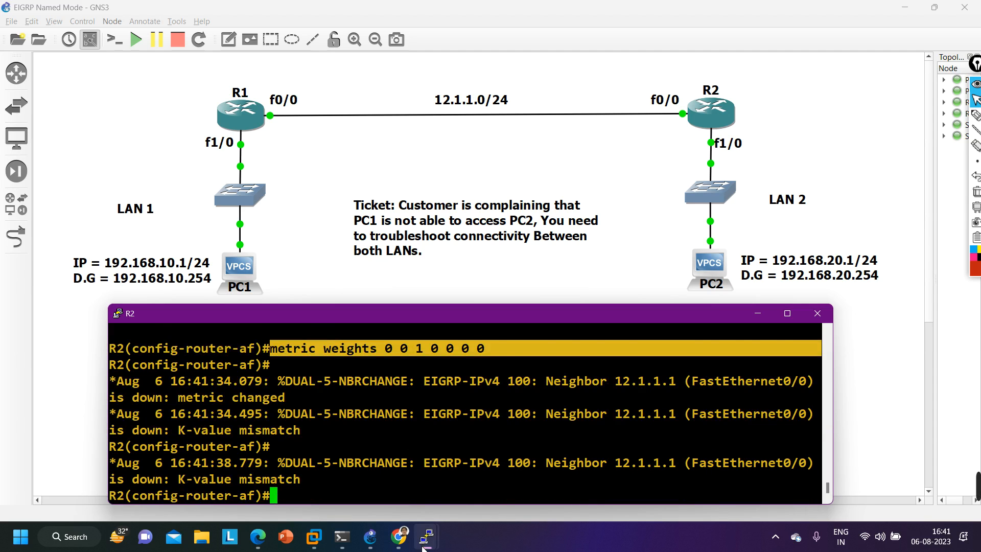
- Switch to R1's console and enter global configuration mode from the terminal
{"action": "mouse_move", "coordinate": [427, 537]}
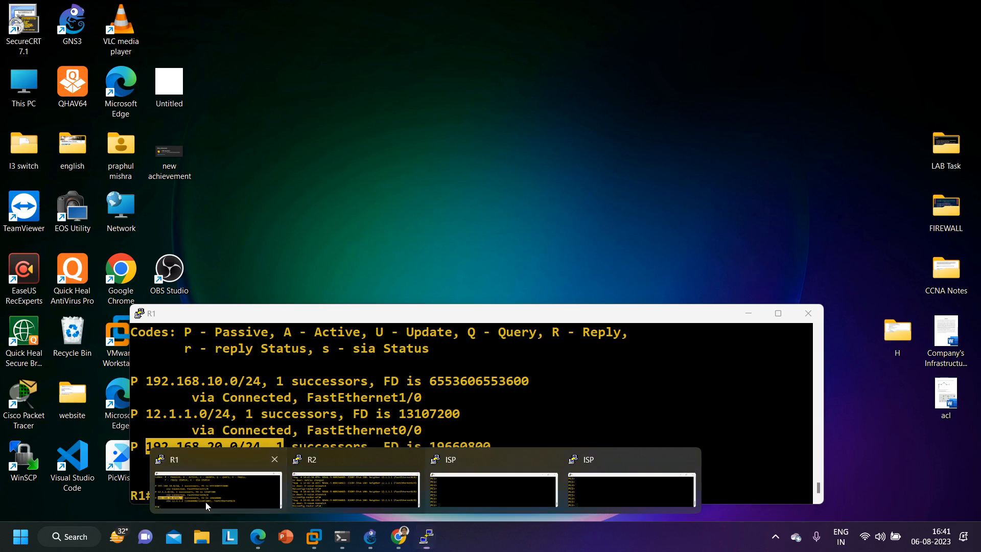
{"action": "left_click", "coordinate": [205, 502]}
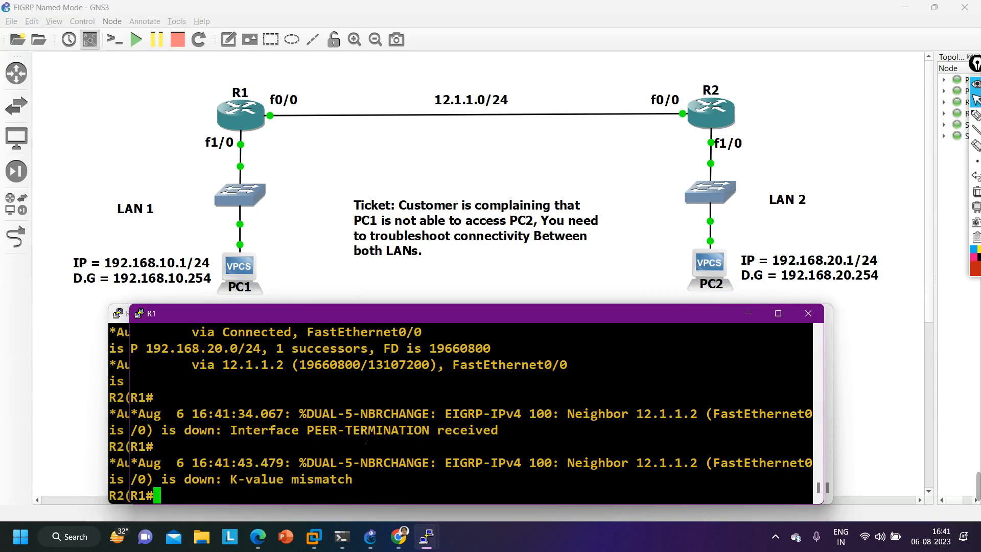
{"action": "key", "text": "Return"}
{"action": "key", "text": "Return"}
{"action": "key", "text": "Return"}
{"action": "type", "text": "conf"}
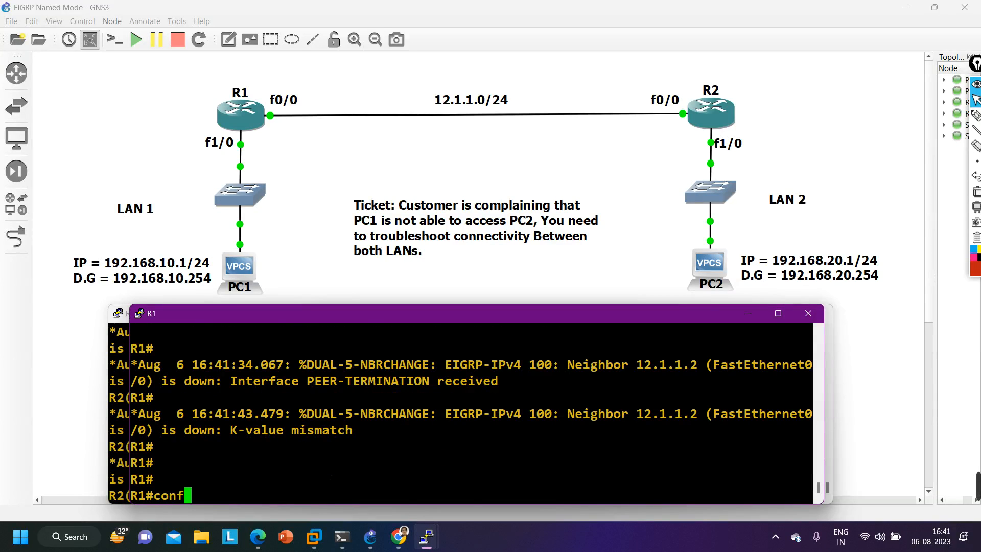
{"action": "key", "text": "Tab"}
{"action": "key", "text": "Return"}
{"action": "key", "text": "Return"}
{"action": "key", "text": "Return"}
{"action": "key", "text": "Return"}
{"action": "type", "text": "ro"}
{"action": "key", "text": "Tab"}
{"action": "type", "text": "uter"}
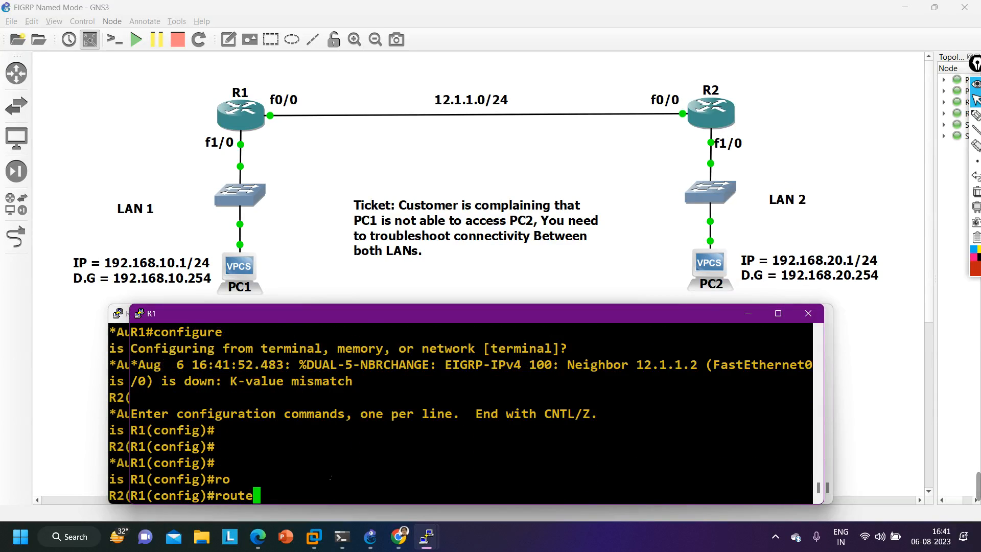
{"action": "key", "text": "BackSpace"}
{"action": "key", "text": "BackSpace"}
{"action": "key", "text": "BackSpace"}
{"action": "key", "text": "BackSpace"}
{"action": "key", "text": "BackSpace"}
{"action": "key", "text": "BackSpace"}
{"action": "key", "text": "BackSpace"}
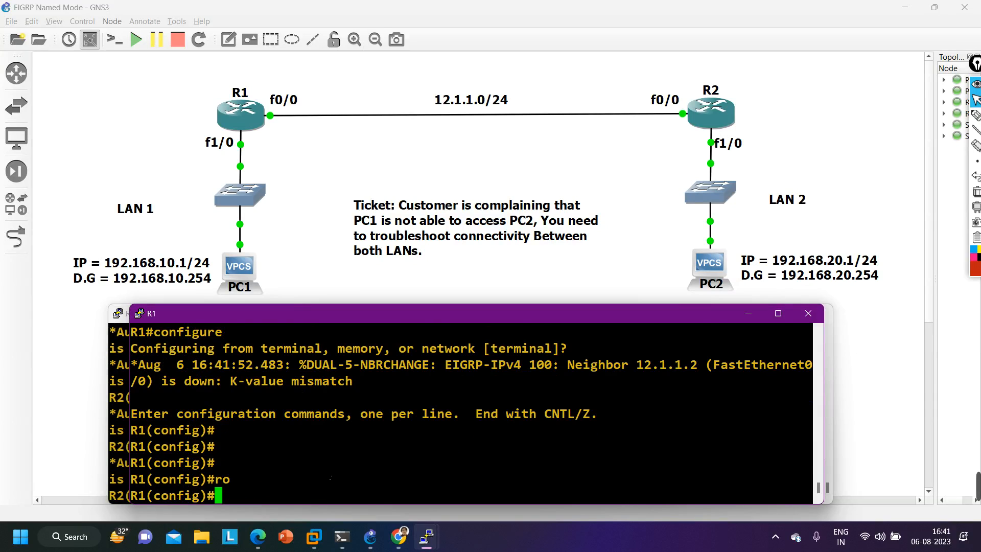
- Display R1's EIGRP topology table from configuration mode with do show ip ei to
{"action": "type", "text": "do show "}
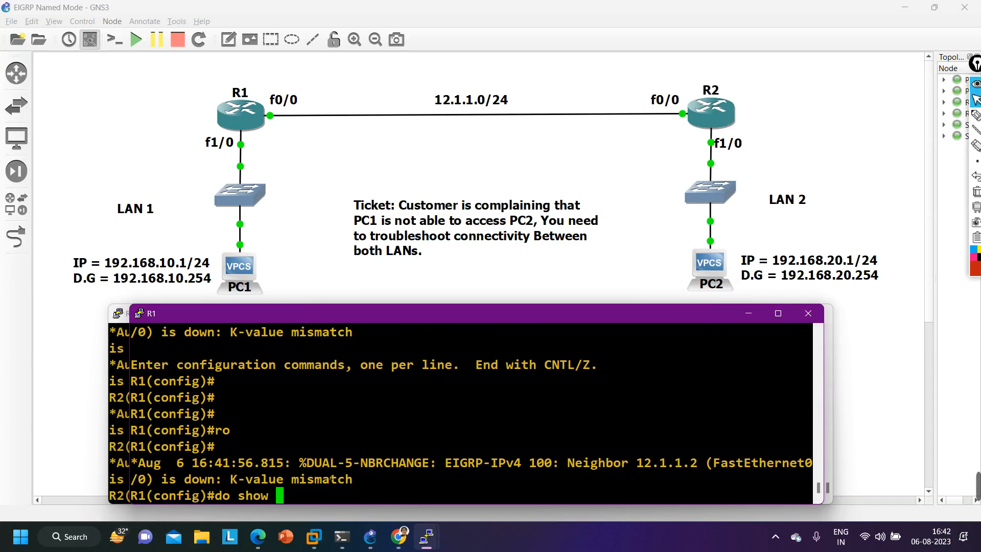
{"action": "type", "text": "ip ei t"}
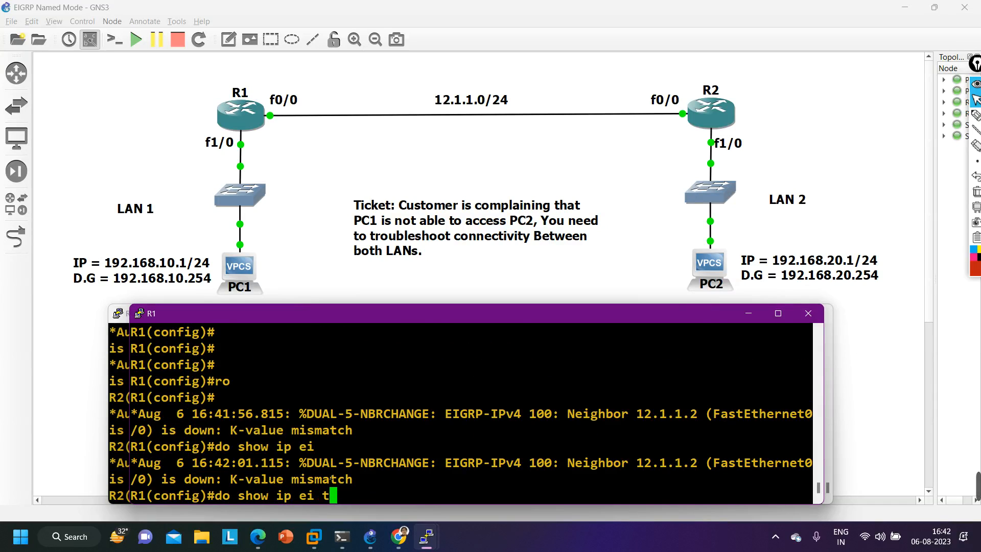
{"action": "type", "text": "o"}
{"action": "key", "text": "Return"}
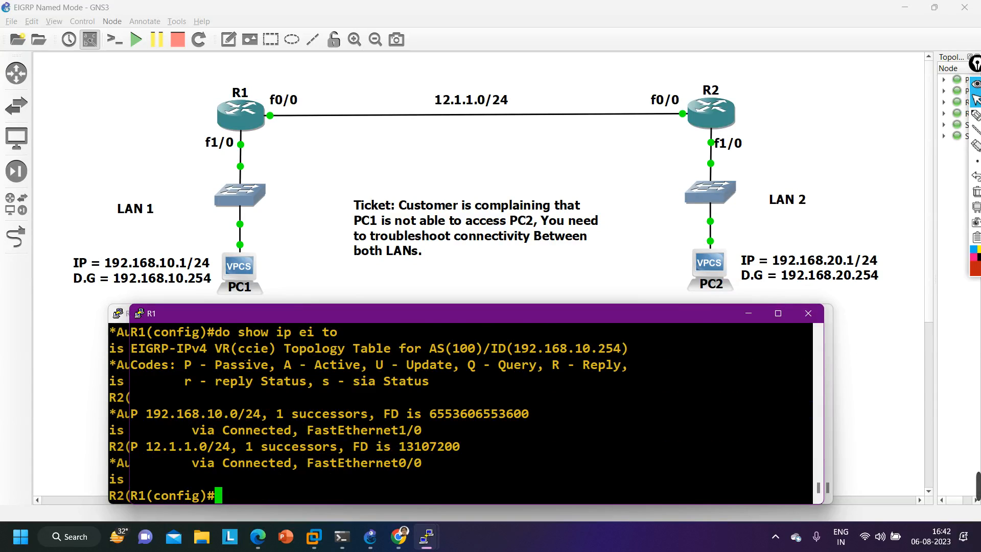
- Open R1's named EIGRP process configuration with router eigrp ccie
{"action": "type", "text": "router eigrp "}
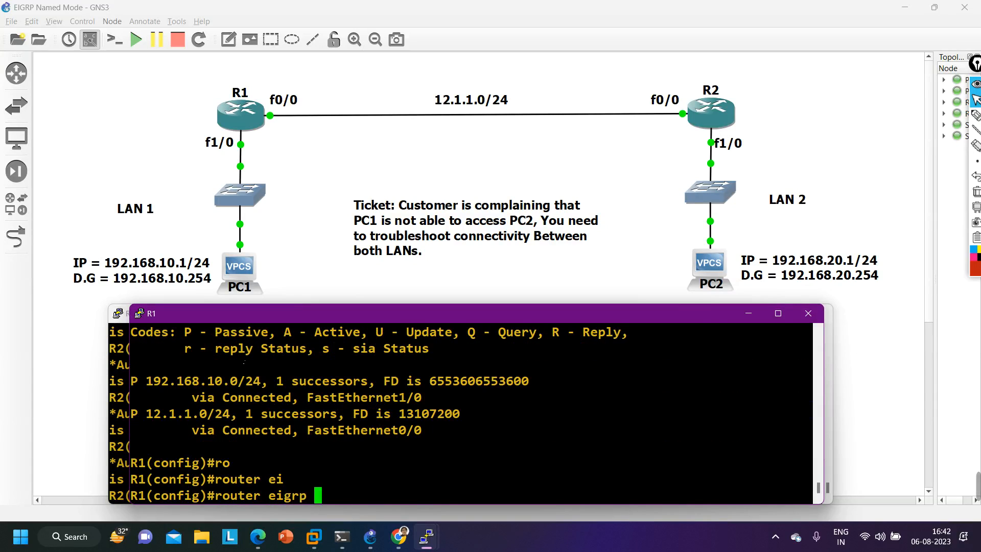
{"action": "type", "text": "ccie"}
{"action": "key", "text": "Return"}
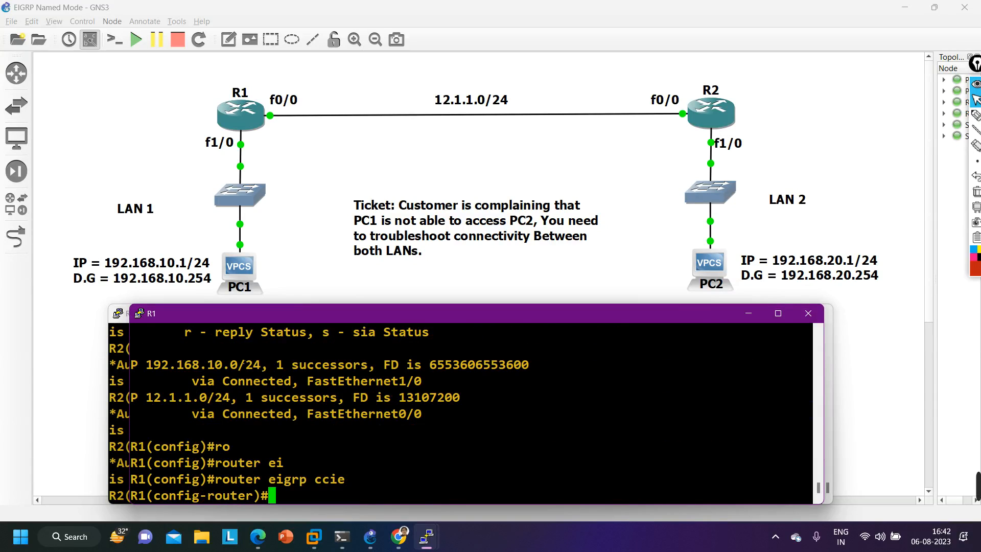
- Examine R1's routing protocol settings with do show ip pro, checking the EIGRP K values and rib-scale, and quit the paged output
{"action": "type", "text": "do show ip pro"}
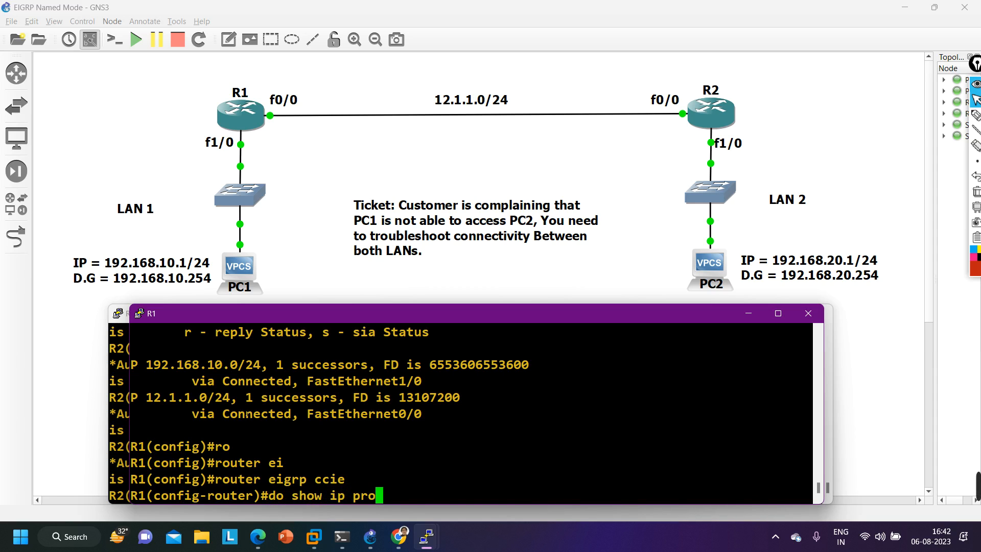
{"action": "key", "text": "Return"}
{"action": "scroll", "coordinate": [248, 413], "scroll_direction": "up", "scroll_amount": 6}
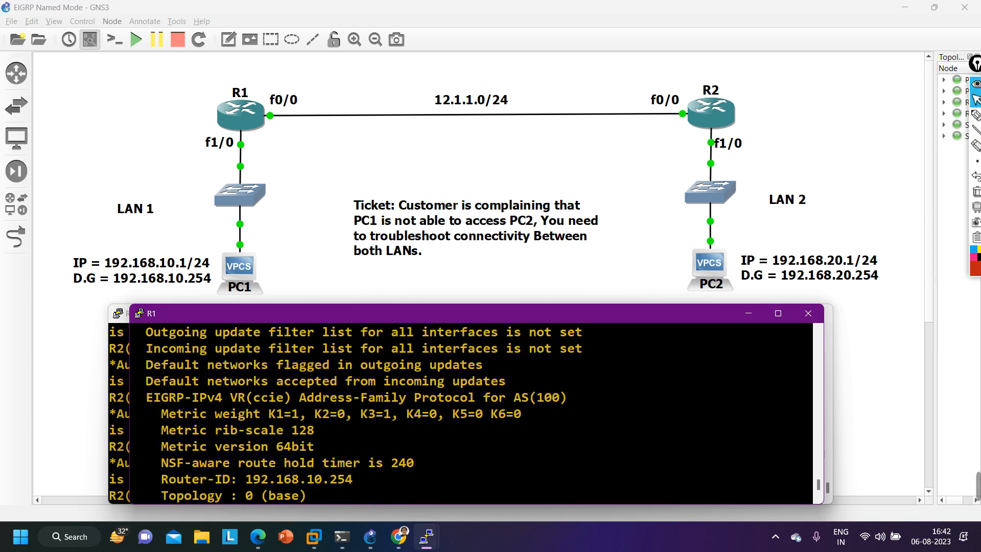
{"action": "scroll", "coordinate": [279, 409], "scroll_direction": "down", "scroll_amount": 6}
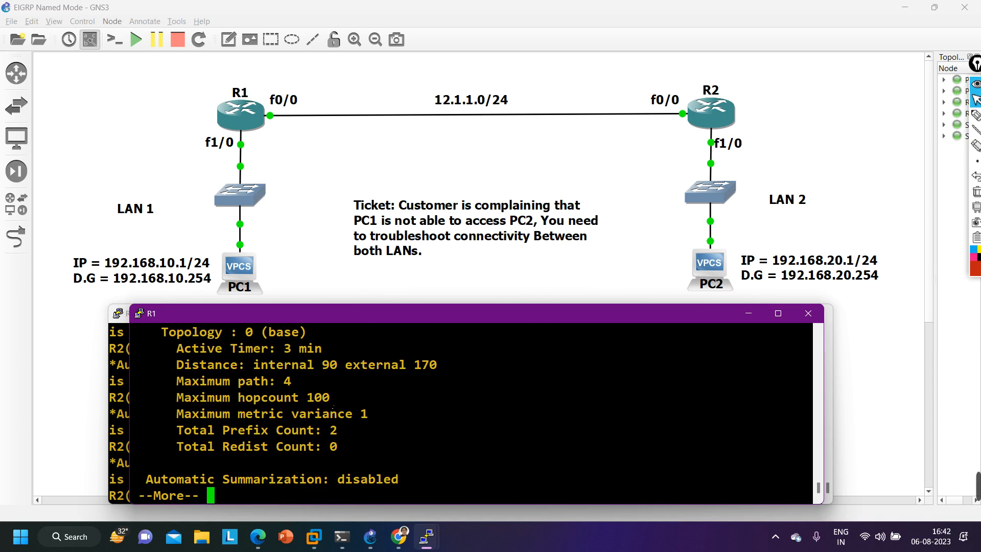
{"action": "type", "text": "q"}
{"action": "type", "text": "ad"}
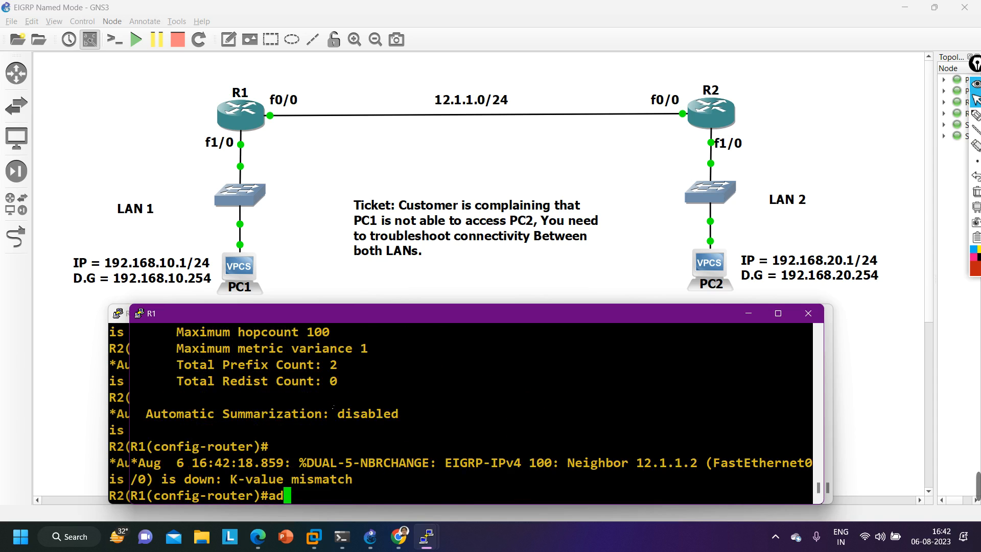
- Enter the IPv4 address family for autonomous system 100 under R1's EIGRP ccie process
{"action": "key", "text": "Tab"}
{"action": "type", "text": "ipv"}
{"action": "key", "text": "Tab"}
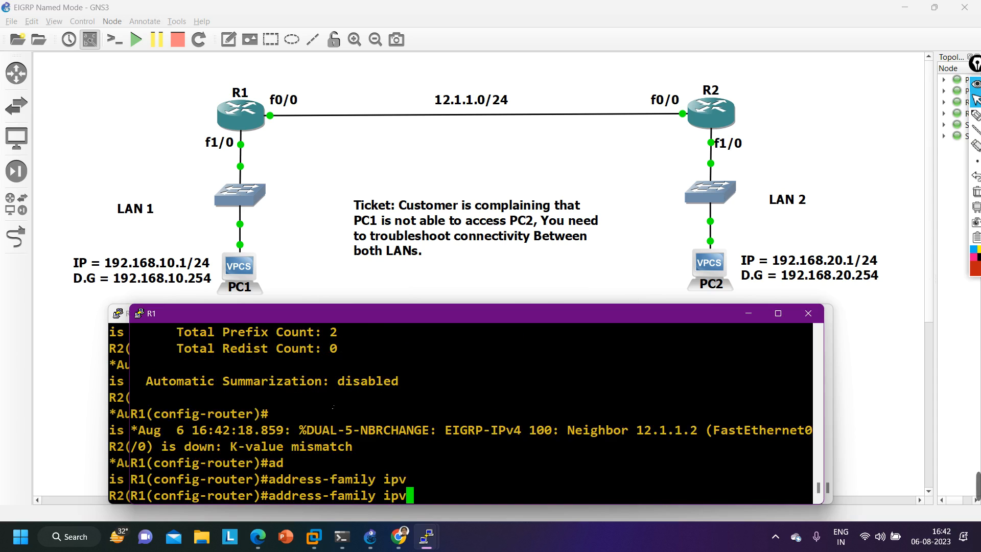
{"action": "type", "text": "a"}
{"action": "key", "text": "BackSpace"}
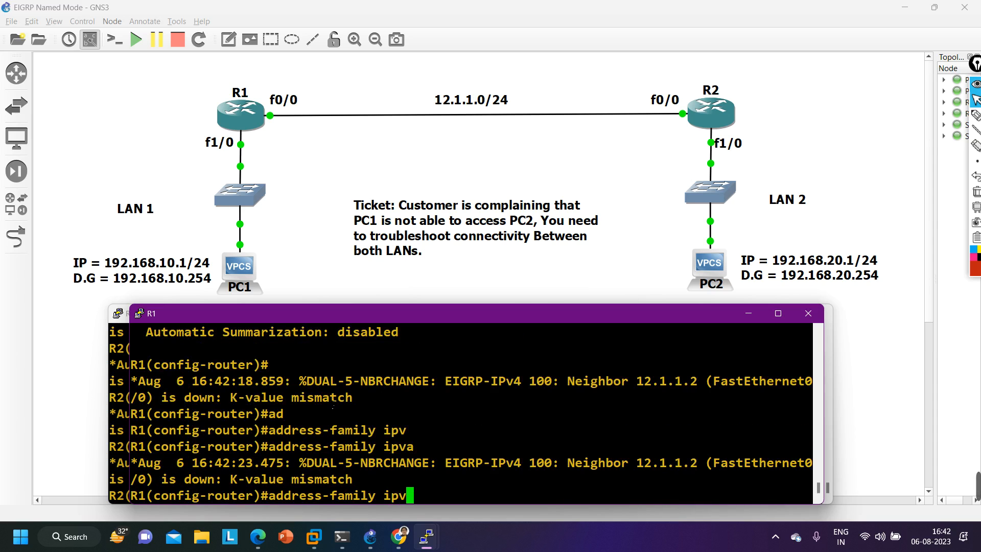
{"action": "type", "text": "4 au"}
{"action": "key", "text": "Tab"}
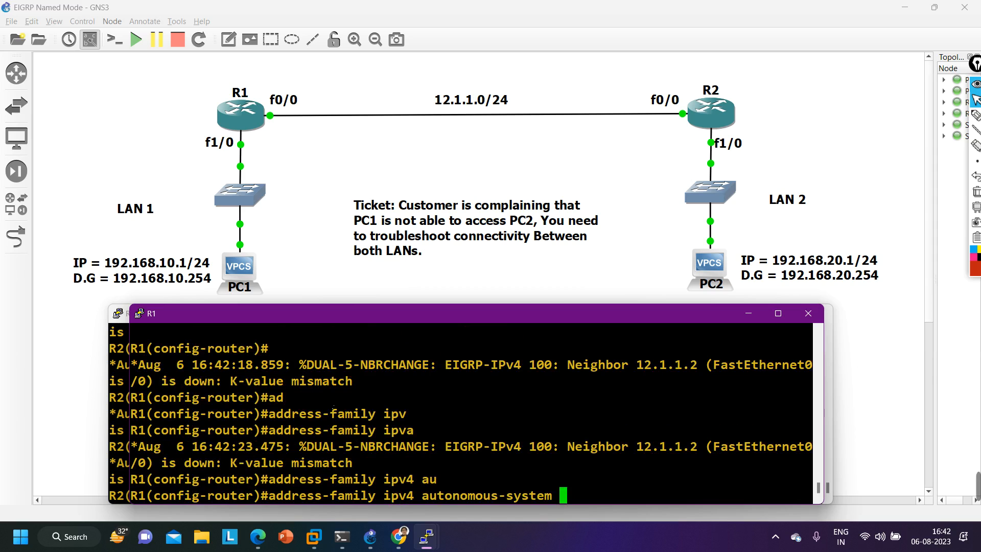
{"action": "type", "text": "100"}
{"action": "key", "text": "Return"}
{"action": "type", "text": "met"}
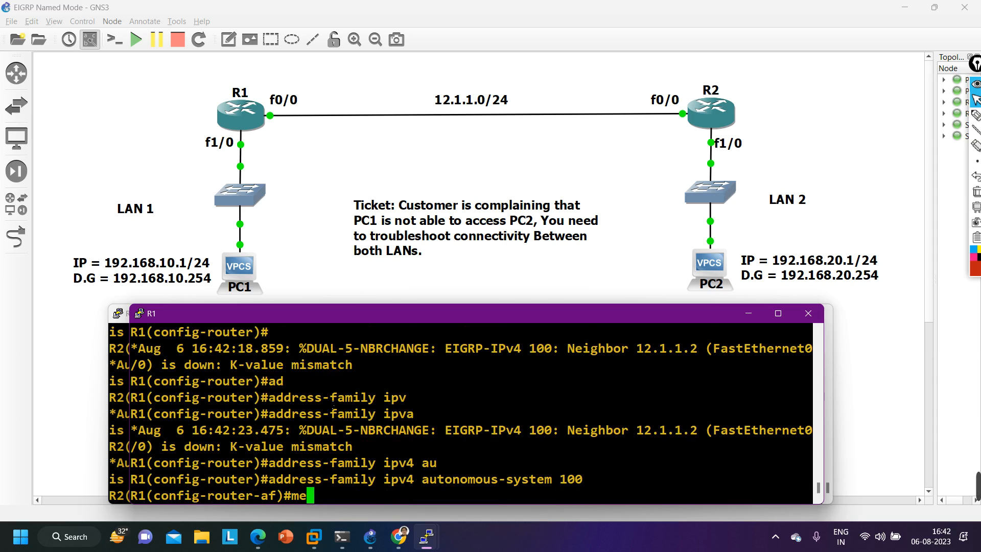
{"action": "key", "text": "Tab"}
{"action": "key", "text": "BackSpace"}
{"action": "key", "text": "BackSpace"}
{"action": "key", "text": "BackSpace"}
{"action": "key", "text": "BackSpace"}
{"action": "key", "text": "BackSpace"}
{"action": "key", "text": "BackSpace"}
{"action": "key", "text": "BackSpace"}
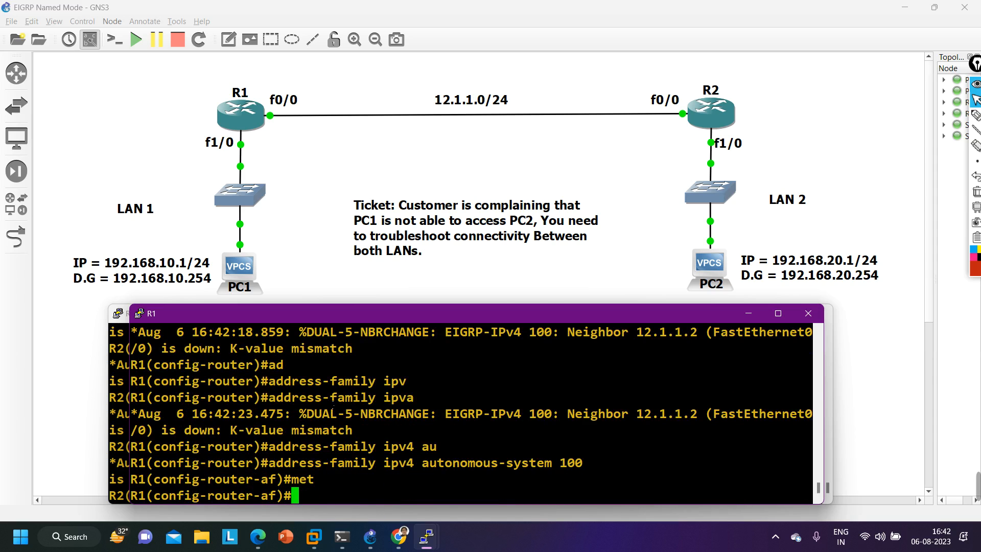
- Move R1's console above R2's and locate the metric weights command in R2's output for reference
{"action": "left_click_drag", "start_coordinate": [532, 318], "coordinate": [528, 156]}
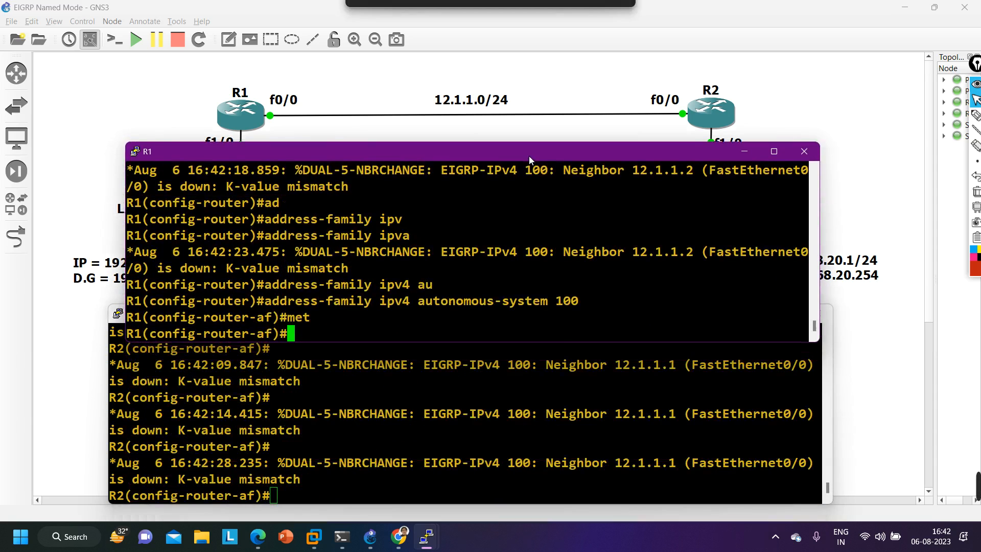
{"action": "scroll", "coordinate": [475, 349], "scroll_direction": "up", "scroll_amount": 5}
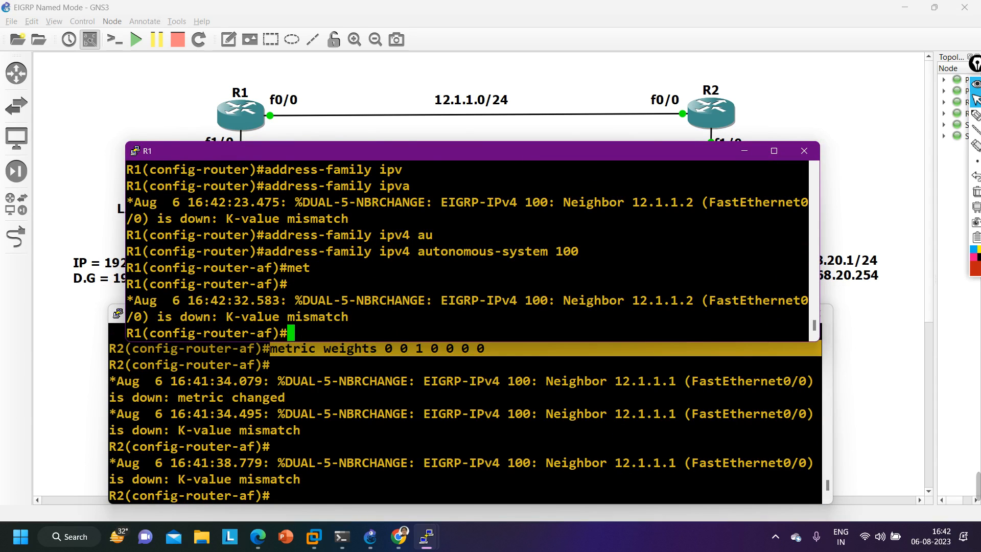
{"action": "scroll", "coordinate": [350, 425], "scroll_direction": "up", "scroll_amount": 2}
{"action": "left_click_drag", "start_coordinate": [271, 433], "coordinate": [485, 434]}
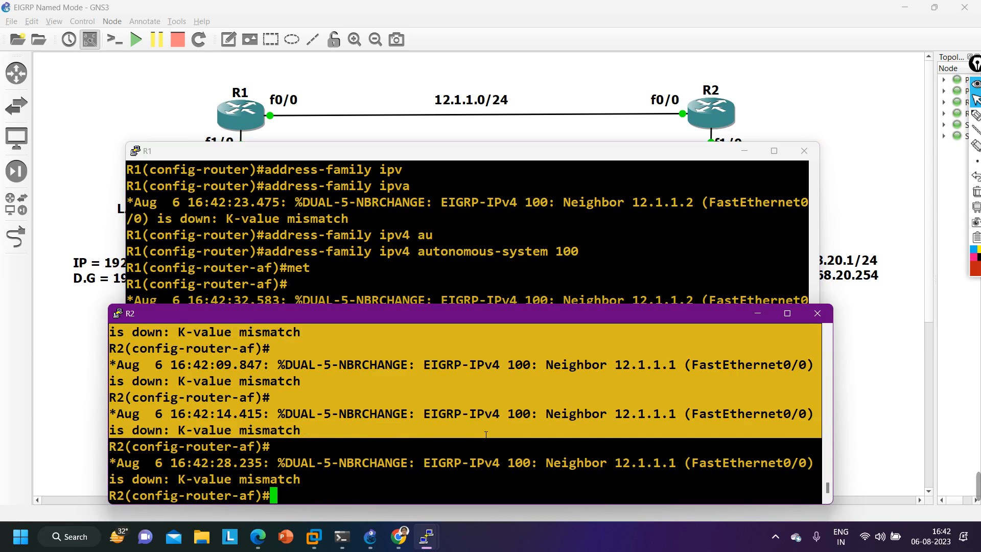
{"action": "scroll", "coordinate": [484, 435], "scroll_direction": "up", "scroll_amount": 6}
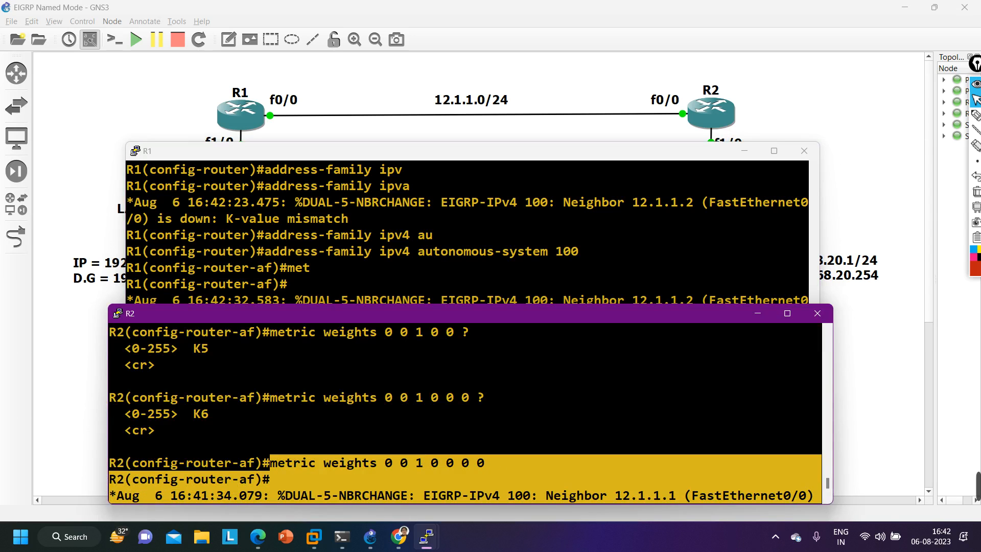
{"action": "left_click_drag", "start_coordinate": [271, 468], "coordinate": [484, 463]}
- Set R1's EIGRP metric weights to 0 0 1 0 0 0 0 to match R2, checking the K value positions with the inline help
{"action": "key", "text": "alt+Tab"}
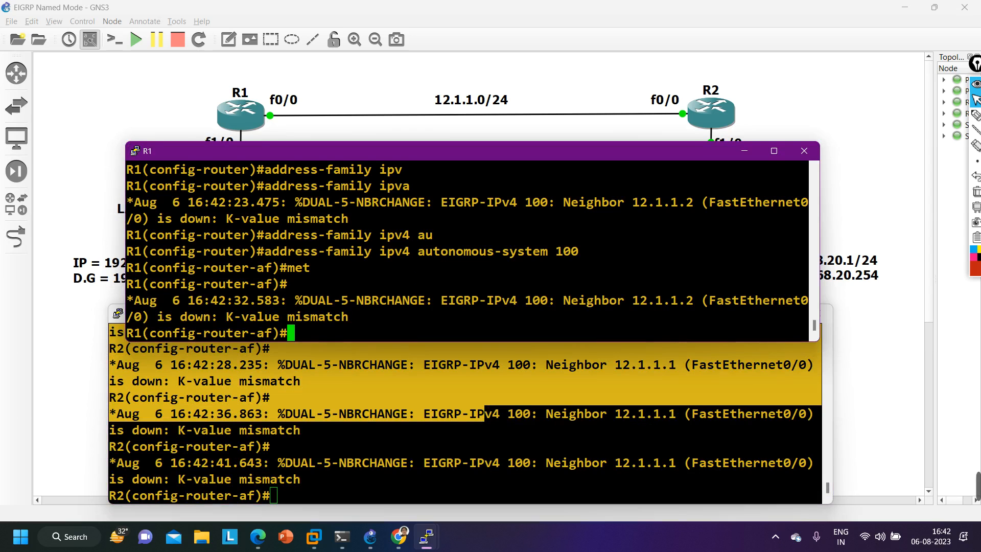
{"action": "key", "text": "Return"}
{"action": "type", "text": "met"}
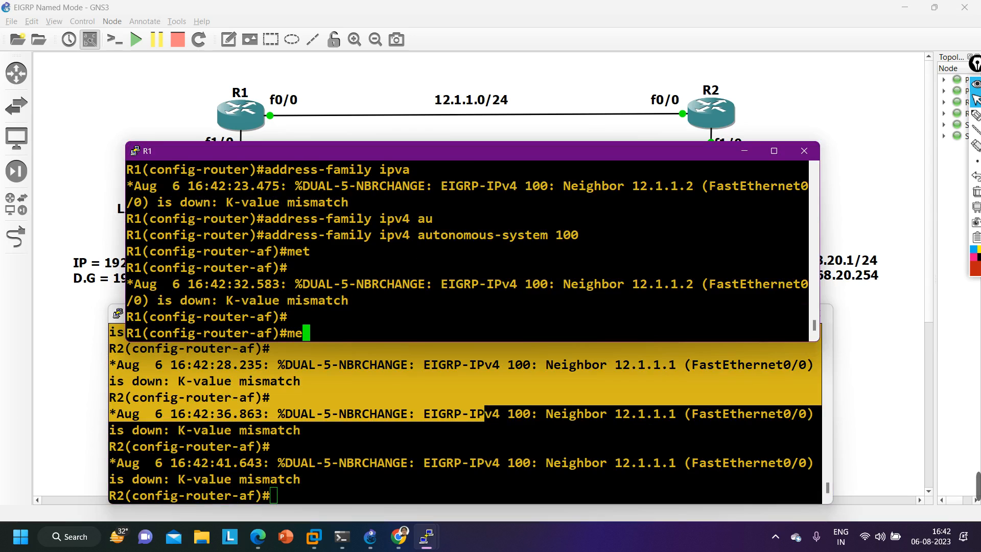
{"action": "key", "text": "Tab"}
{"action": "type", "text": "we"}
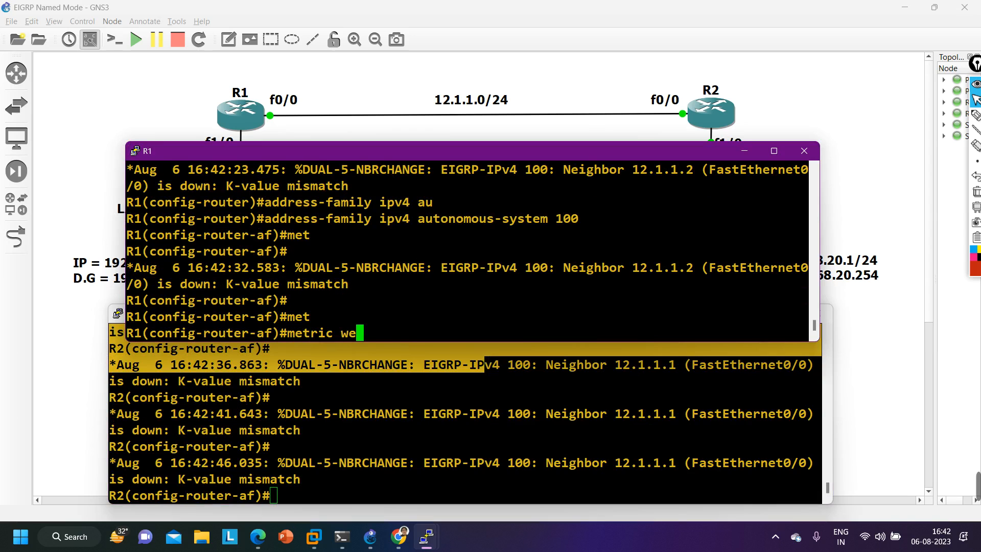
{"action": "key", "text": "Tab"}
{"action": "type", "text": "0 0 "}
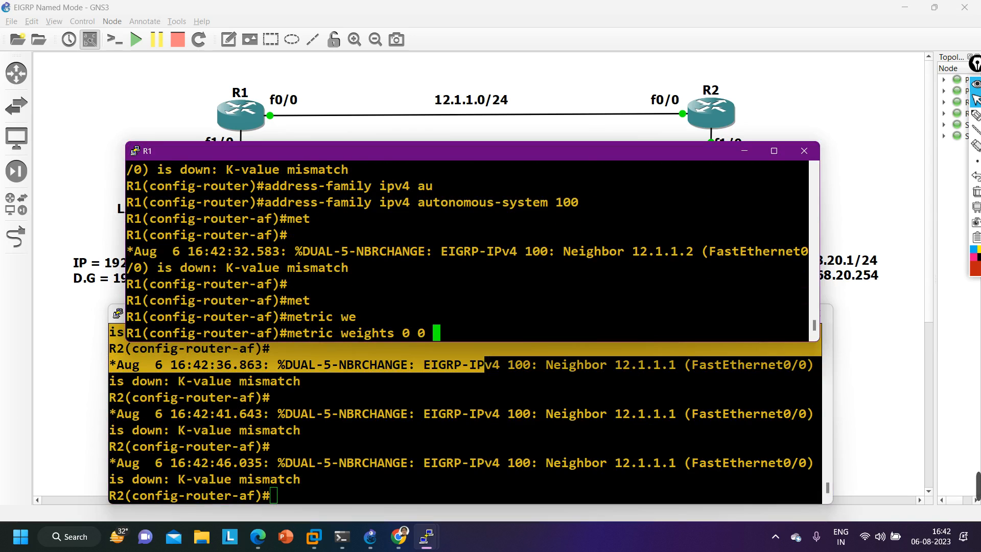
{"action": "type", "text": "?1 "}
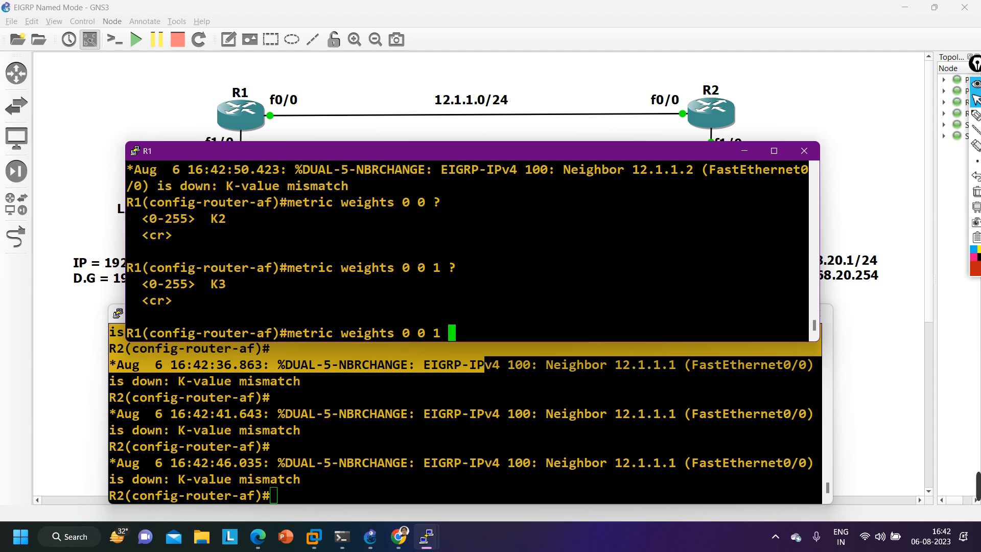
{"action": "type", "text": "?0 ? 0  0"}
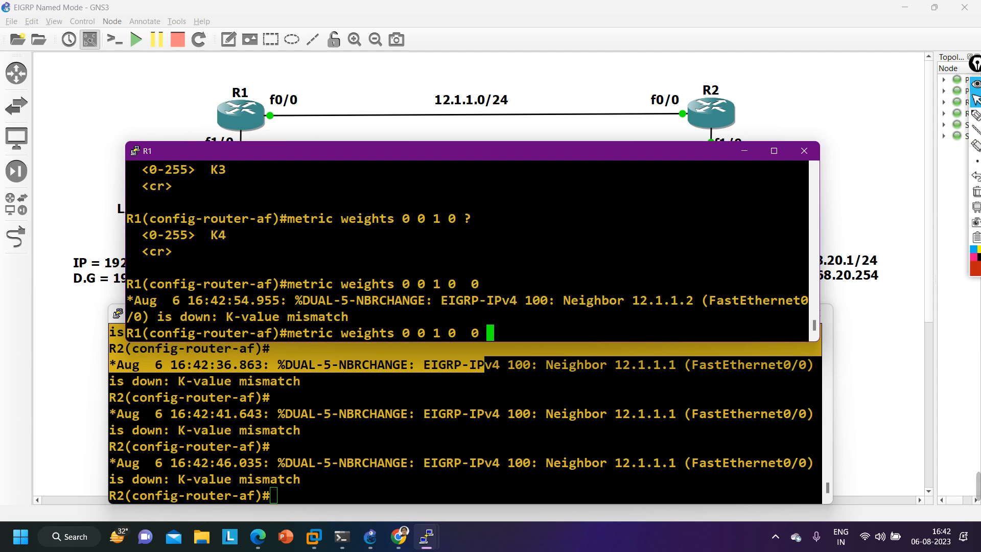
{"action": "type", "text": "?0 ?"}
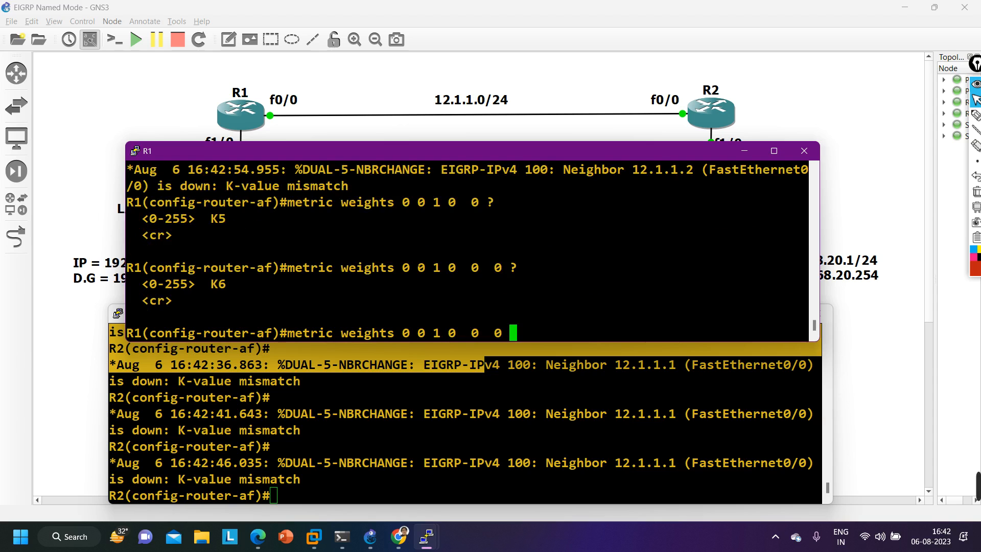
{"action": "type", "text": "0"}
{"action": "key", "text": "Return"}
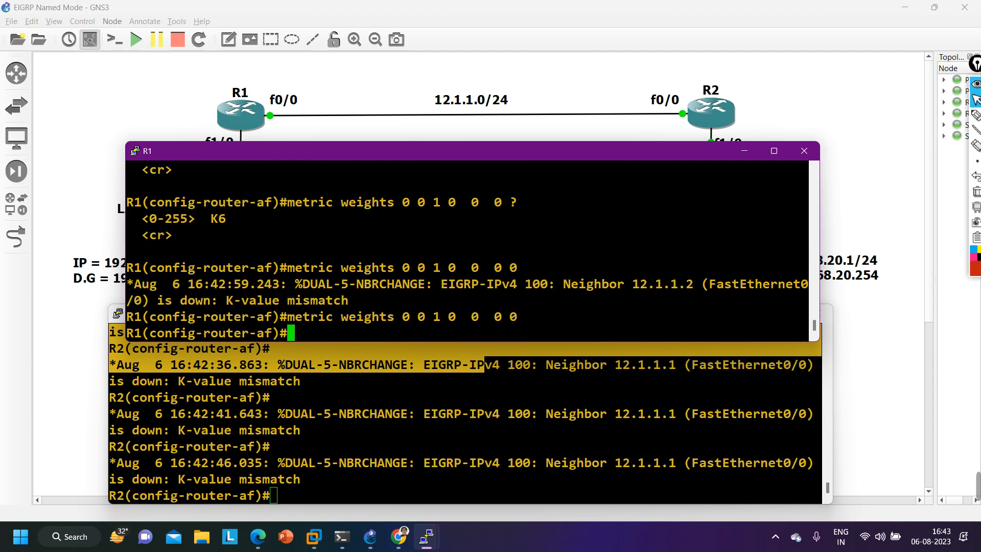
- Minimize R1's console and check R2's console for the EIGRP neighbor status at a fresh prompt
{"action": "left_click", "coordinate": [742, 151]}
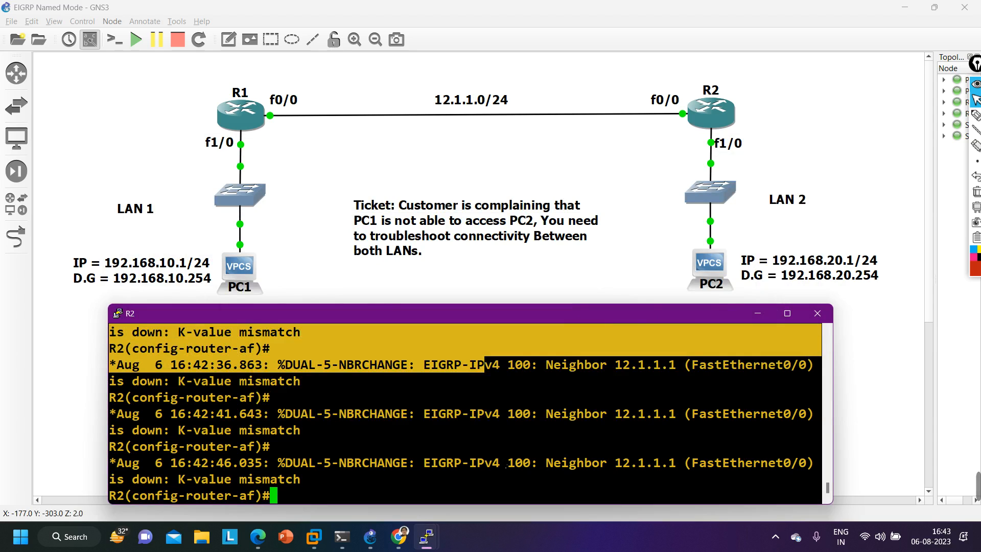
{"action": "key", "text": "Return"}
- Display R2's EIGRP routes from configuration mode, highlight the LAN 1 route entry, and minimize the R2 console
{"action": "key", "text": "Return"}
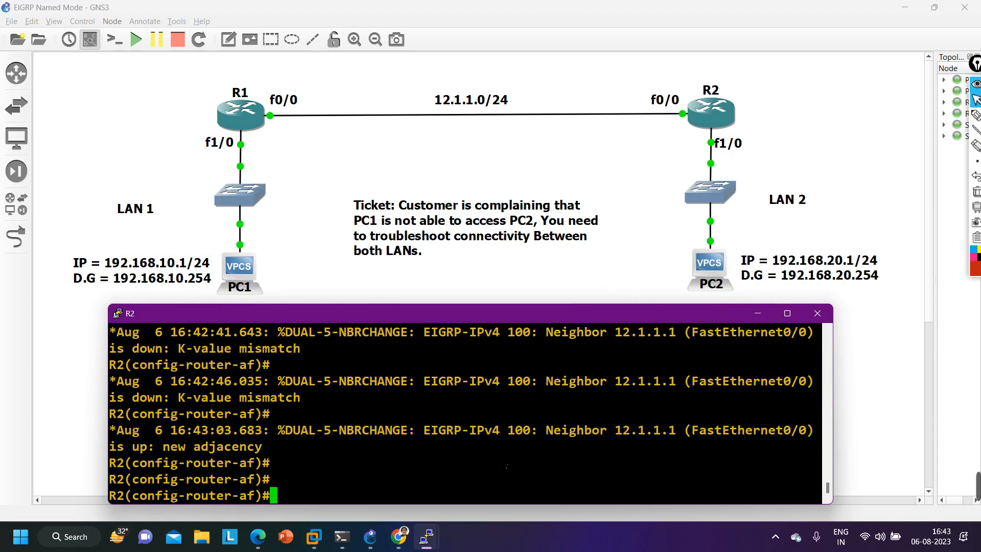
{"action": "key", "text": "Return"}
{"action": "key", "text": "Return"}
{"action": "key", "text": "Return"}
{"action": "key", "text": "Return"}
{"action": "key", "text": "Return"}
{"action": "key", "text": "Return"}
{"action": "key", "text": "Return"}
{"action": "key", "text": "Return"}
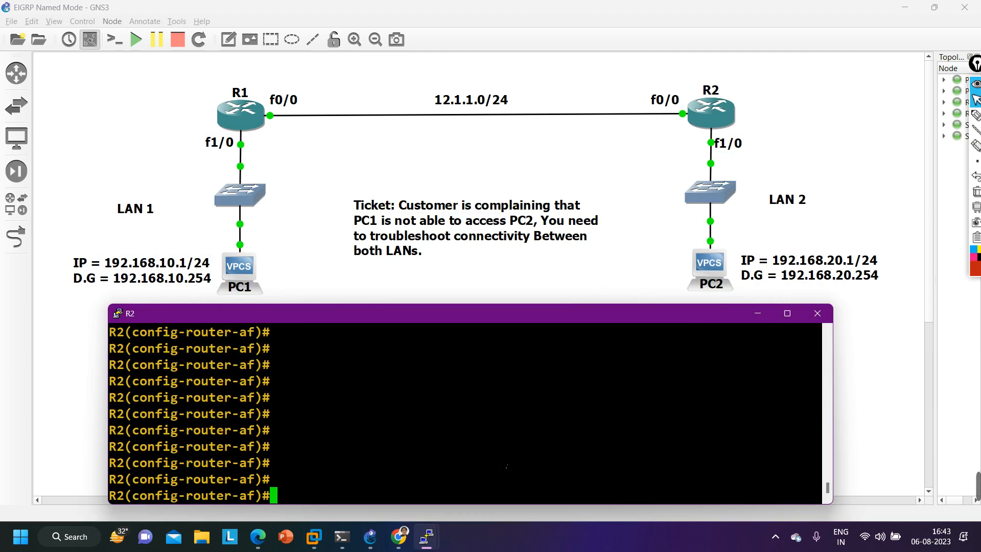
{"action": "type", "text": "do show i"}
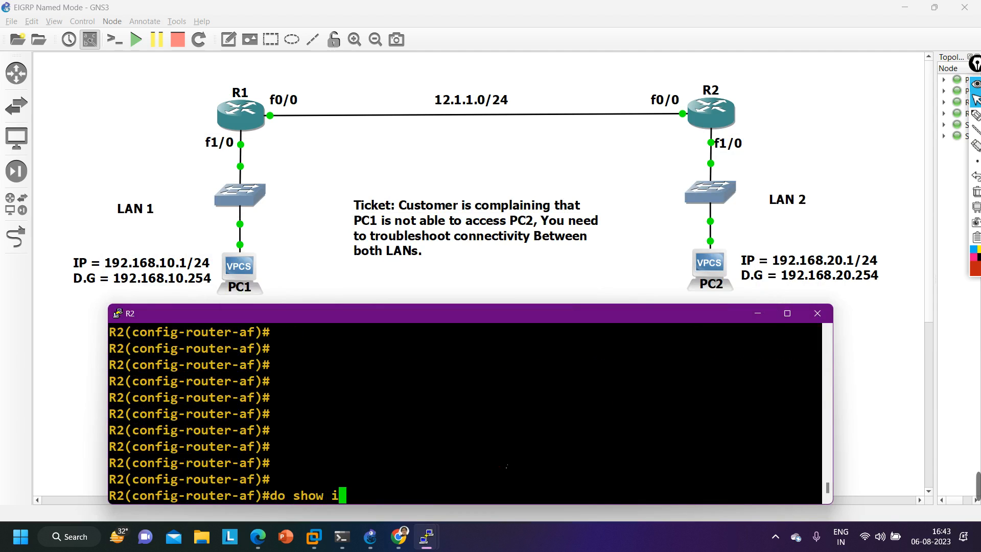
{"action": "type", "text": "p rou eig"}
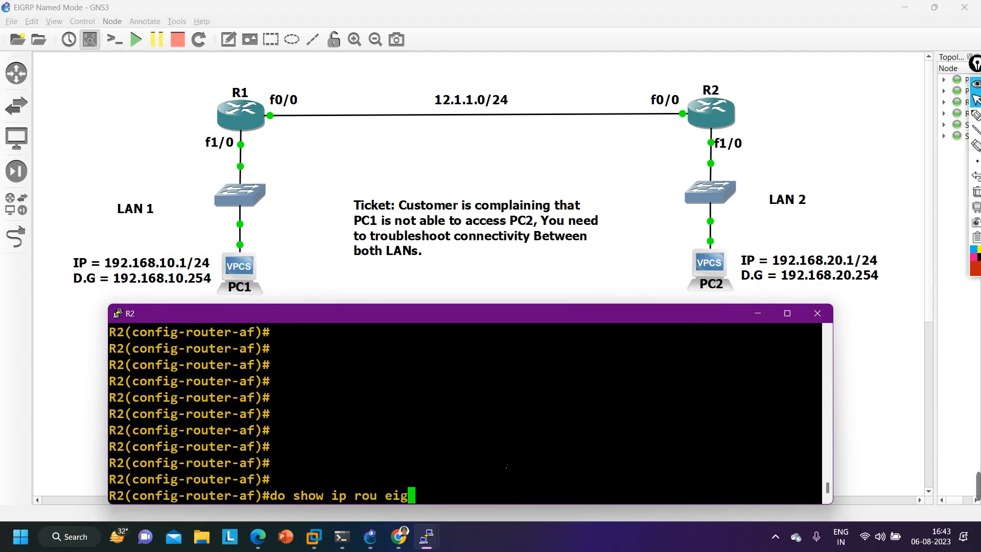
{"action": "key", "text": "Return"}
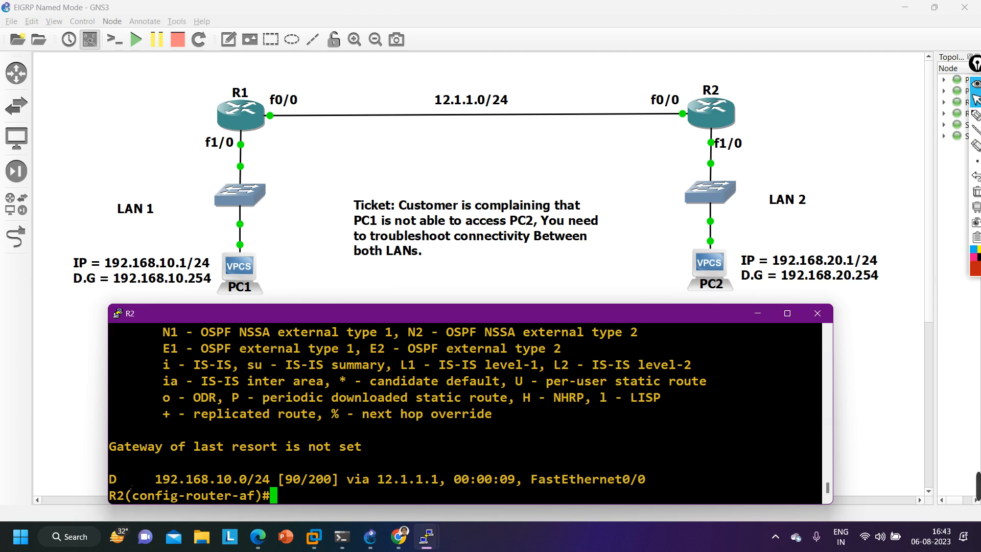
{"action": "left_click_drag", "start_coordinate": [109, 479], "coordinate": [643, 492]}
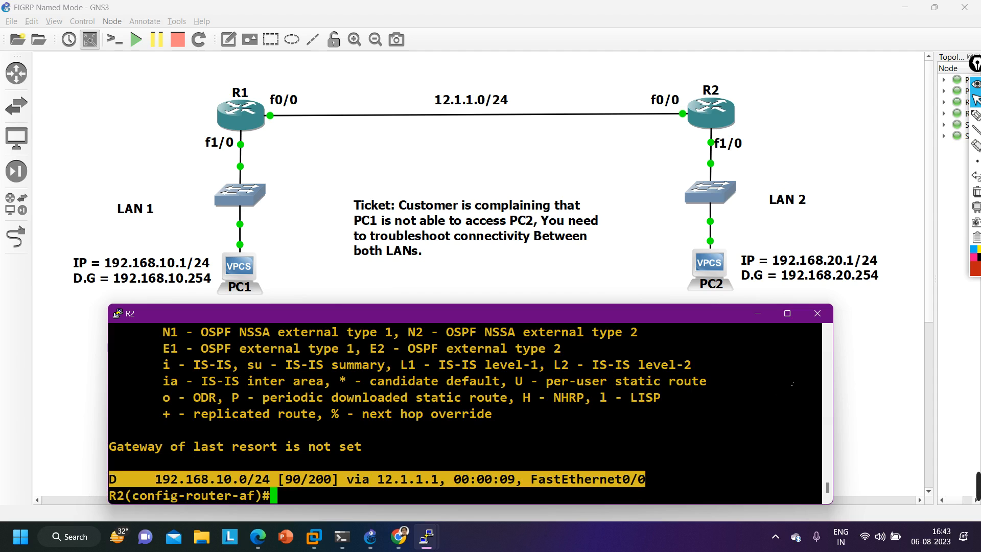
{"action": "left_click", "coordinate": [757, 314]}
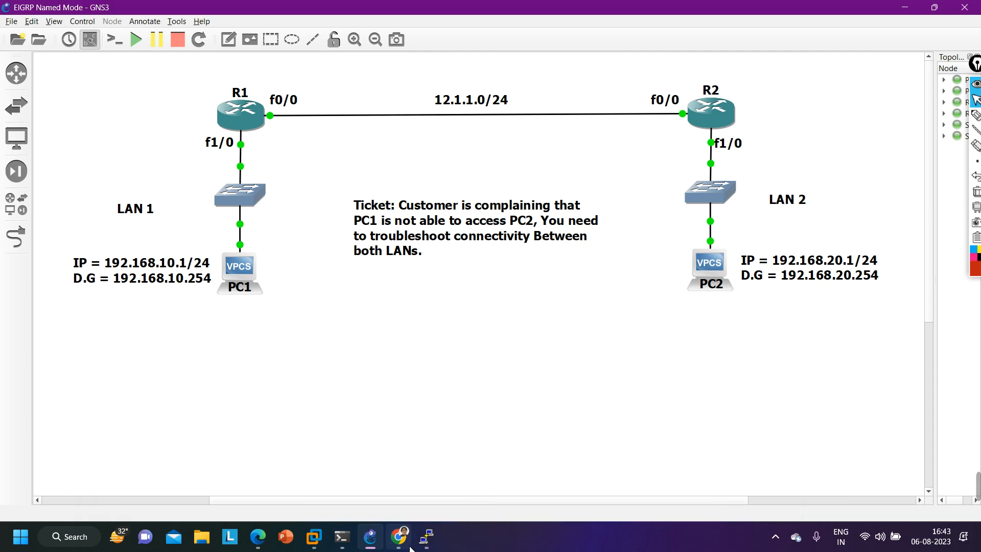
- Ping PC2 at 192.168.20.1 from PC1's console, then minimize that console
{"action": "mouse_move", "coordinate": [428, 547]}
{"action": "left_click", "coordinate": [474, 479]}
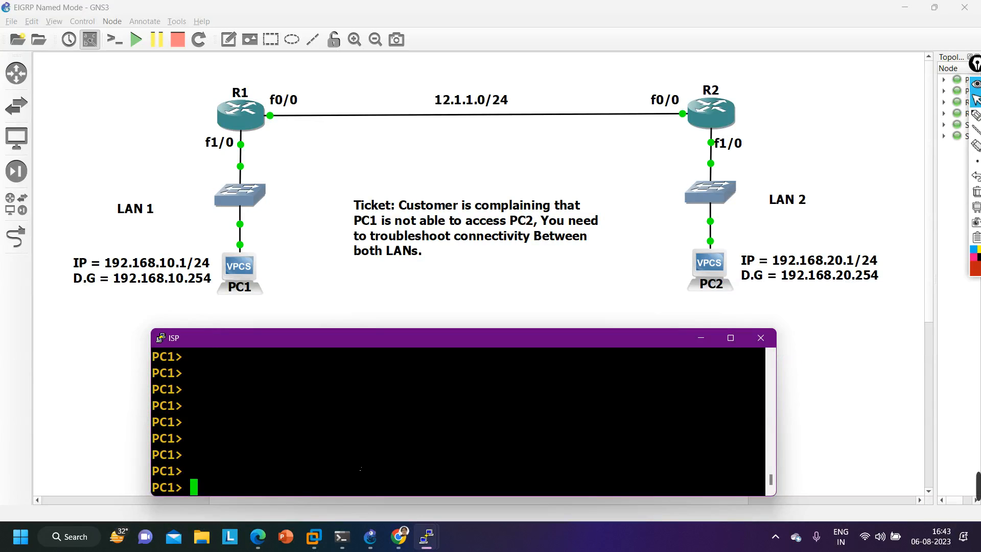
{"action": "key", "text": "Up"}
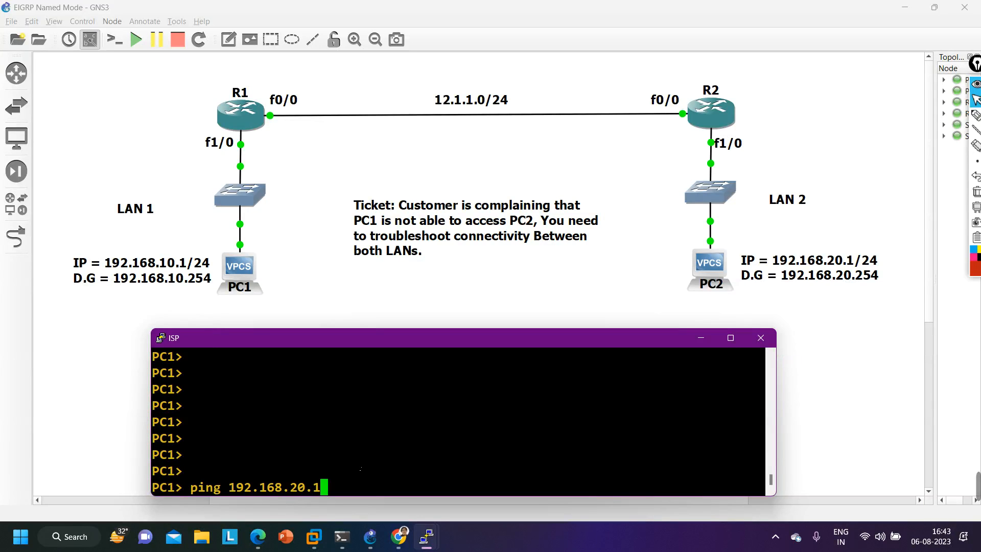
{"action": "key", "text": "Return"}
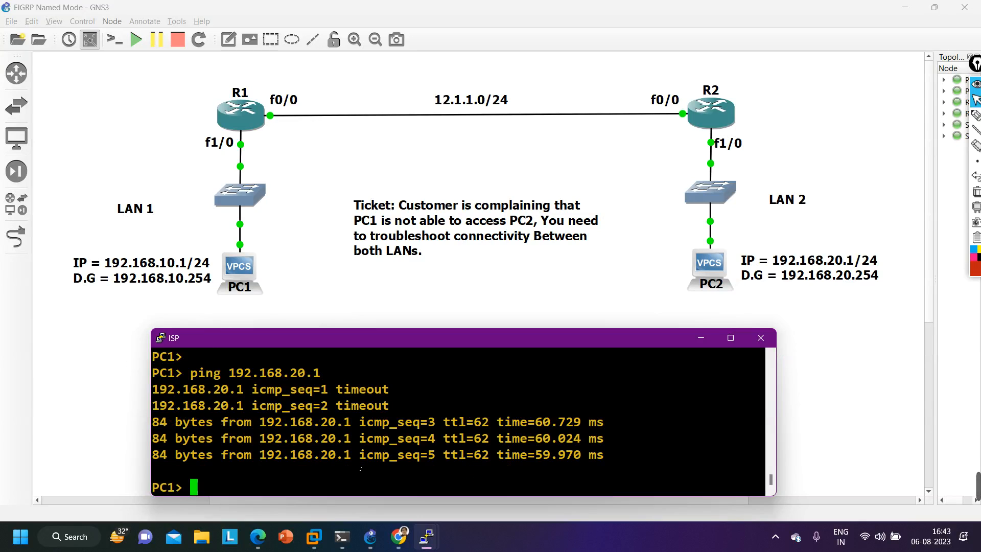
{"action": "left_click", "coordinate": [703, 345]}
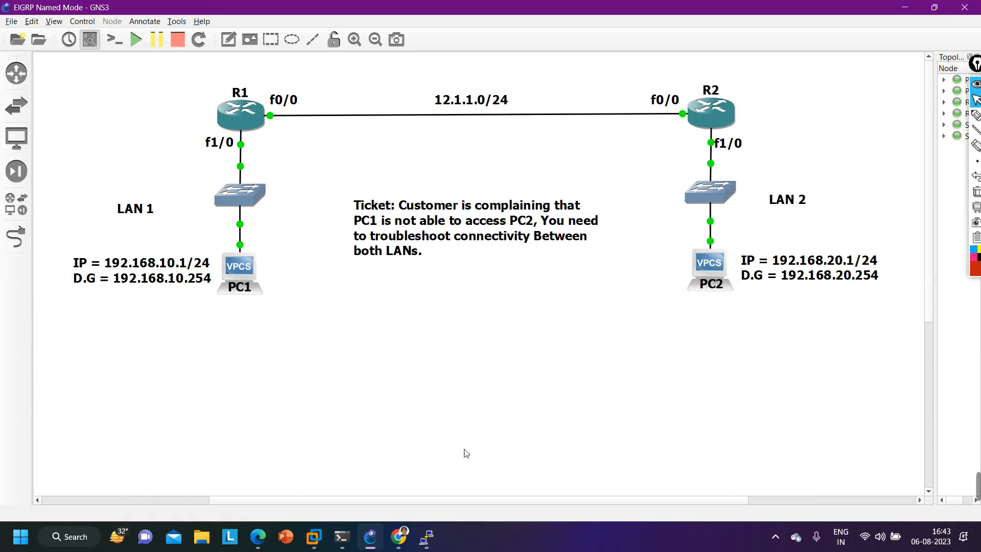
- Remove the EIGRP metric weights 0 0 1 0 0 0 0 from R2's address family configuration
{"action": "mouse_move", "coordinate": [426, 537]}
{"action": "left_click", "coordinate": [360, 488]}
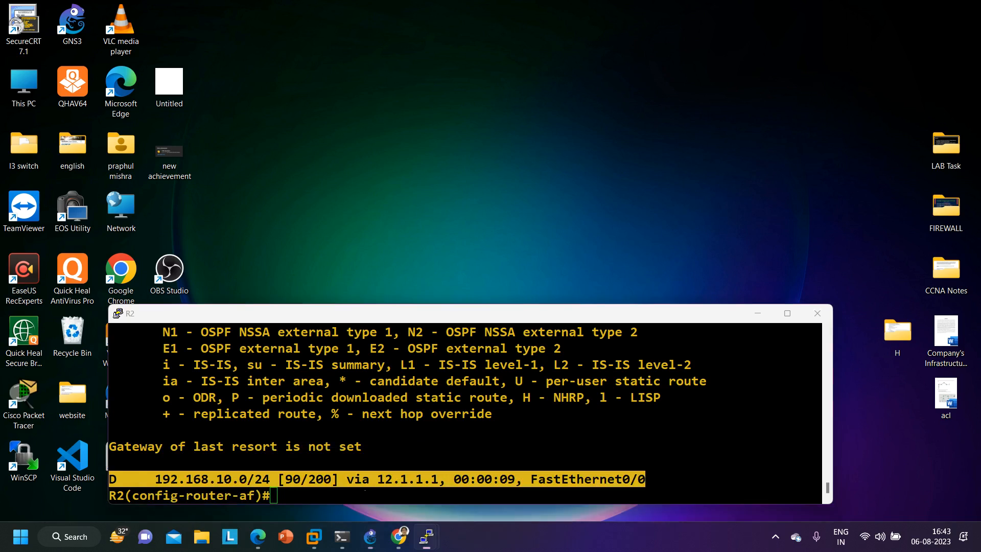
{"action": "type", "text": "do show ip rou eig"}
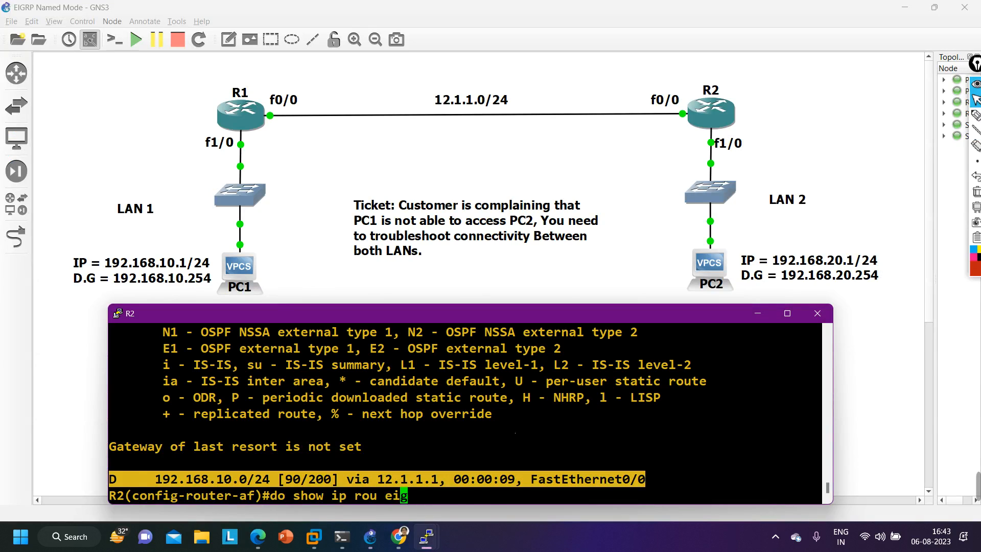
{"action": "key", "text": "Up"}
{"action": "key", "text": "Left"}
{"action": "key", "text": "Left"}
{"action": "key", "text": "Left"}
{"action": "key", "text": "Left"}
{"action": "key", "text": "Left"}
{"action": "key", "text": "Left"}
{"action": "key", "text": "Left"}
{"action": "key", "text": "Left"}
{"action": "key", "text": "Left"}
{"action": "key", "text": "Left"}
{"action": "key", "text": "Left"}
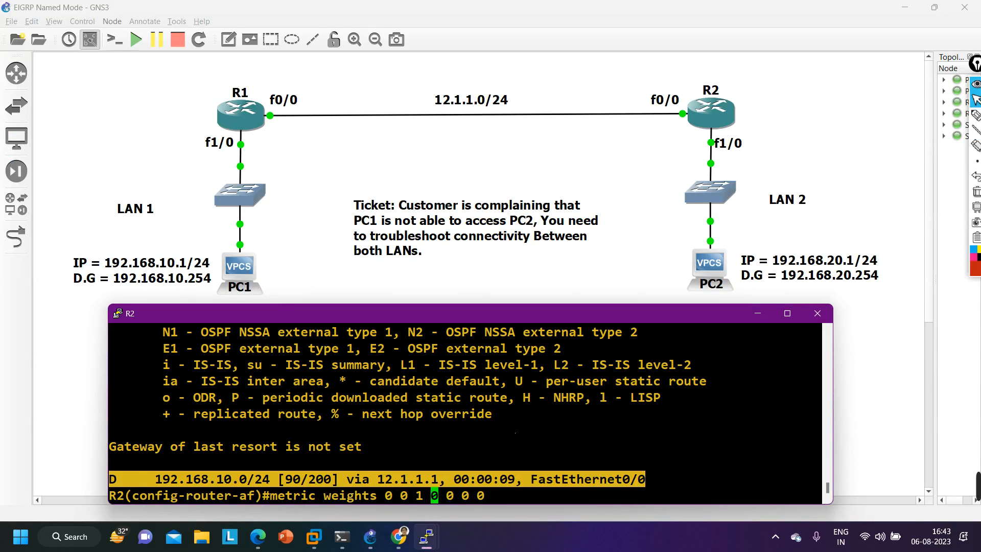
{"action": "key", "text": "Left"}
{"action": "key", "text": "Left"}
{"action": "key", "text": "Left"}
{"action": "key", "text": "Left"}
{"action": "key", "text": "Left"}
{"action": "key", "text": "Left"}
{"action": "type", "text": "no"}
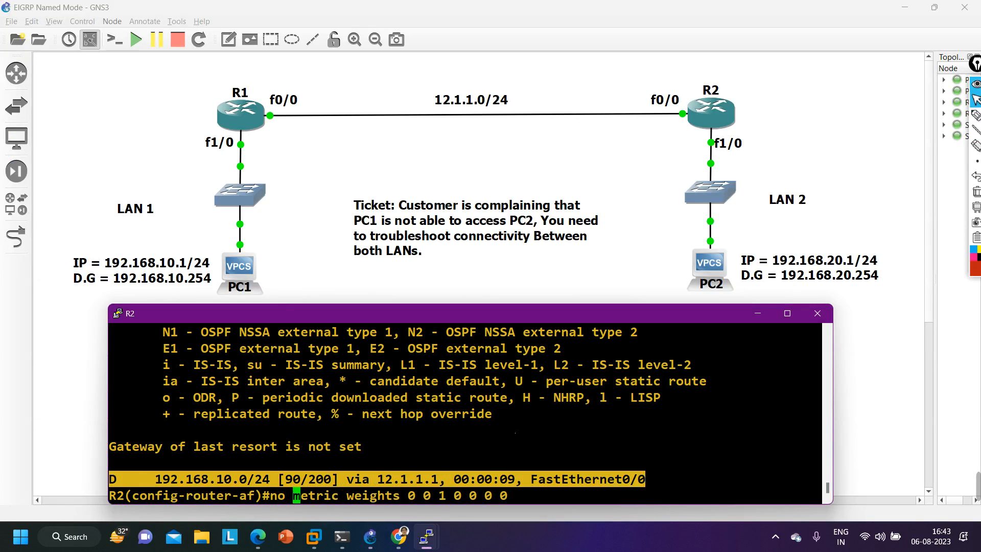
{"action": "key", "text": "Return"}
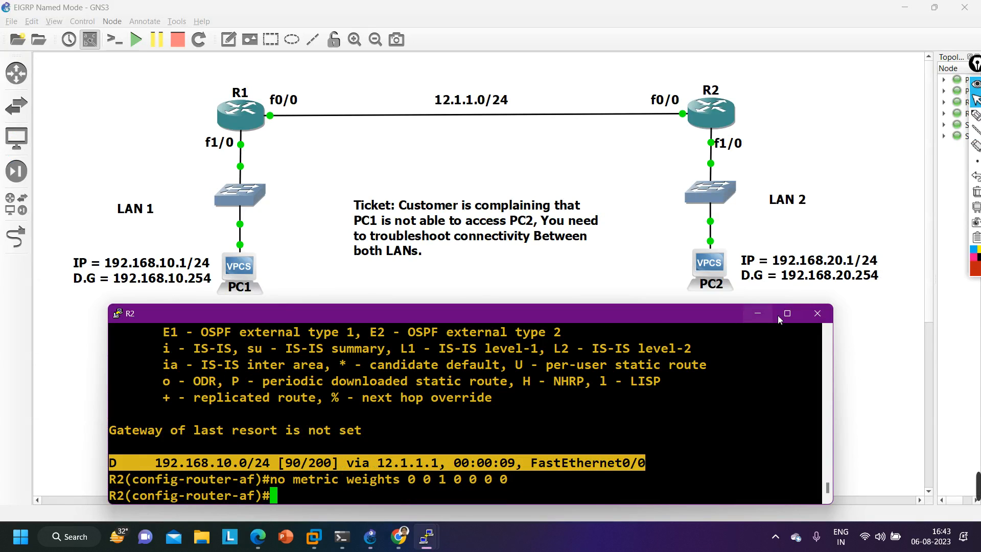
- Reissue the removal of metric weights 0 0 1 0 0 0 0 on R2 and minimize its console
{"action": "mouse_move", "coordinate": [416, 544]}
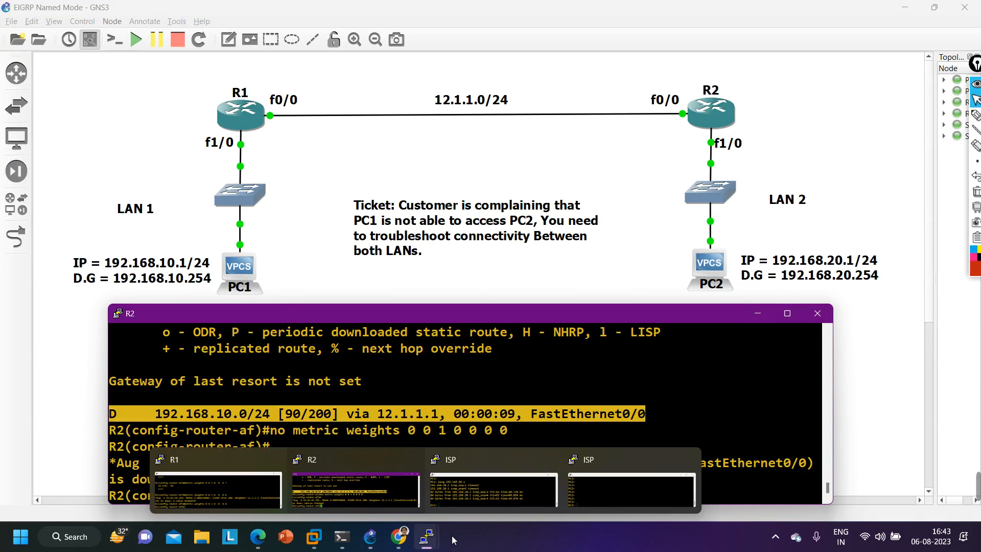
{"action": "left_click", "coordinate": [344, 483]}
{"action": "key", "text": "Up"}
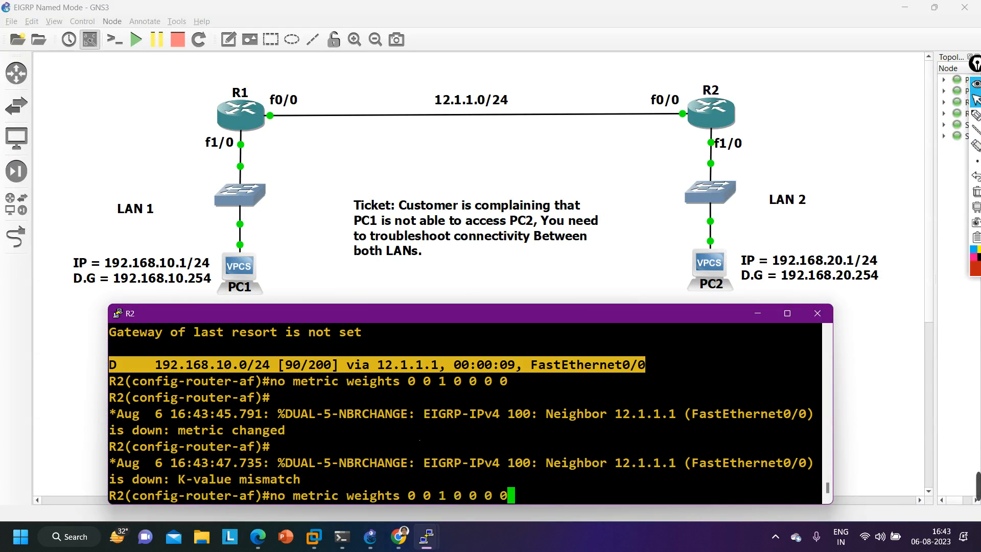
{"action": "key", "text": "Left"}
{"action": "key", "text": "Left"}
{"action": "key", "text": "Left"}
{"action": "key", "text": "Left"}
{"action": "key", "text": "Left"}
{"action": "key", "text": "Left"}
{"action": "key", "text": "Left"}
{"action": "key", "text": "Left"}
{"action": "key", "text": "Left"}
{"action": "key", "text": "Left"}
{"action": "key", "text": "Left"}
{"action": "key", "text": "Left"}
{"action": "key", "text": "Left"}
{"action": "key", "text": "Left"}
{"action": "key", "text": "Left"}
{"action": "key", "text": "Left"}
{"action": "key", "text": "Left"}
{"action": "key", "text": "Left"}
{"action": "key", "text": "Left"}
{"action": "key", "text": "Left"}
{"action": "key", "text": "Left"}
{"action": "key", "text": "Left"}
{"action": "key", "text": "Left"}
{"action": "key", "text": "Left"}
{"action": "key", "text": "Left"}
{"action": "key", "text": "Left"}
{"action": "key", "text": "Left"}
{"action": "key", "text": "Left"}
{"action": "key", "text": "Left"}
{"action": "key", "text": "Left"}
{"action": "key", "text": "Left"}
{"action": "key", "text": "Return"}
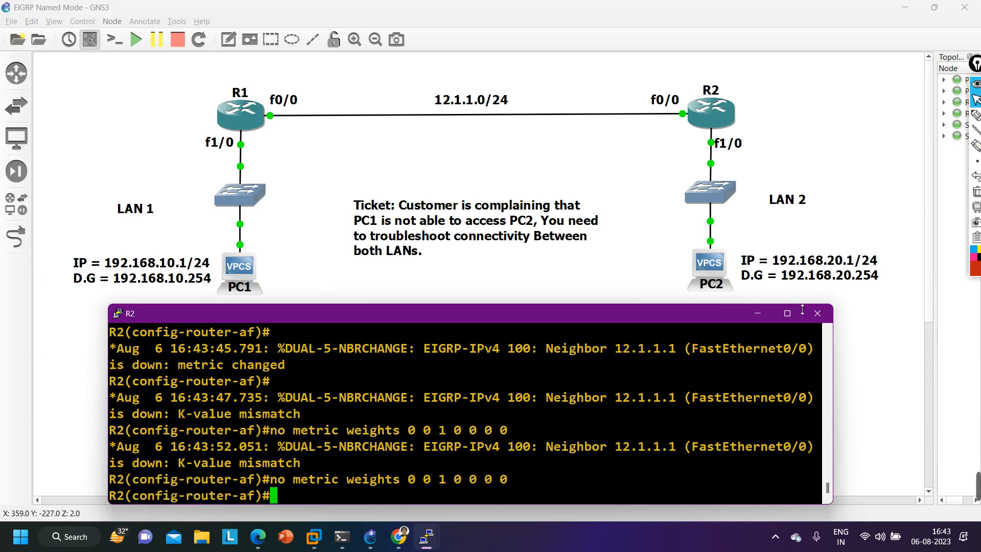
{"action": "left_click", "coordinate": [755, 315]}
- Remove the EIGRP metric weights 0 0 1 0 0 0 0 on R1, then minimize its console
{"action": "mouse_move", "coordinate": [426, 537]}
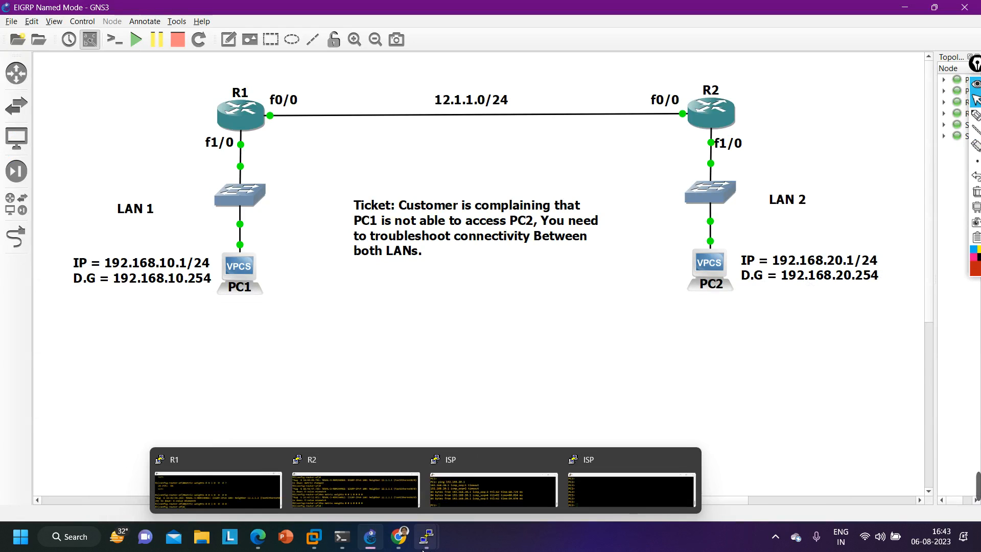
{"action": "left_click", "coordinate": [247, 498]}
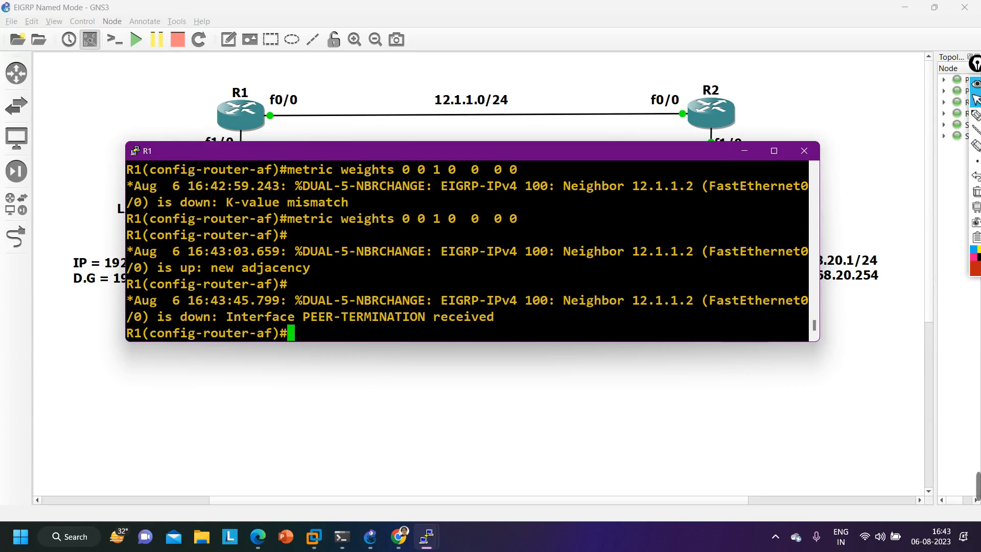
{"action": "key", "text": "Up"}
{"action": "key", "text": "Left"}
{"action": "key", "text": "Left"}
{"action": "key", "text": "Left"}
{"action": "key", "text": "Left"}
{"action": "key", "text": "Left"}
{"action": "key", "text": "Left"}
{"action": "key", "text": "Left"}
{"action": "key", "text": "Left"}
{"action": "key", "text": "Left"}
{"action": "key", "text": "Left"}
{"action": "key", "text": "Left"}
{"action": "key", "text": "Left"}
{"action": "key", "text": "Left"}
{"action": "key", "text": "Left"}
{"action": "key", "text": "Left"}
{"action": "key", "text": "Left"}
{"action": "key", "text": "Left"}
{"action": "key", "text": "Left"}
{"action": "key", "text": "Left"}
{"action": "key", "text": "Left"}
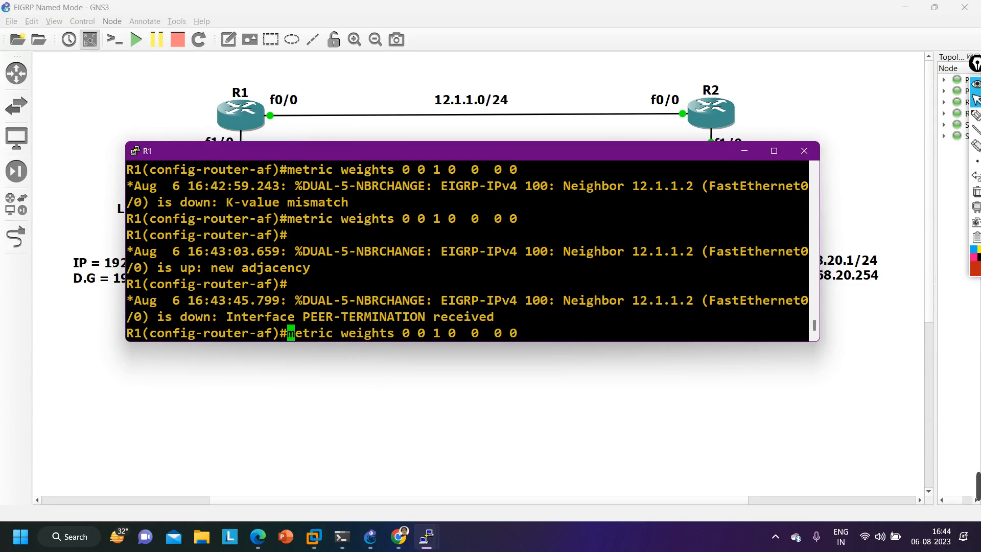
{"action": "type", "text": "no"}
{"action": "key", "text": "Return"}
{"action": "key", "text": "Return"}
{"action": "key", "text": "Return"}
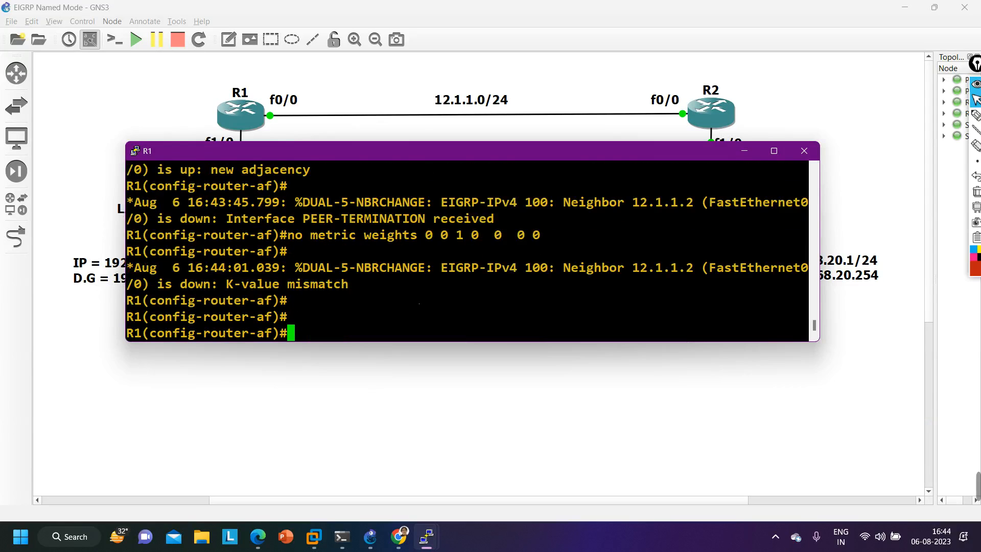
{"action": "key", "text": "Return"}
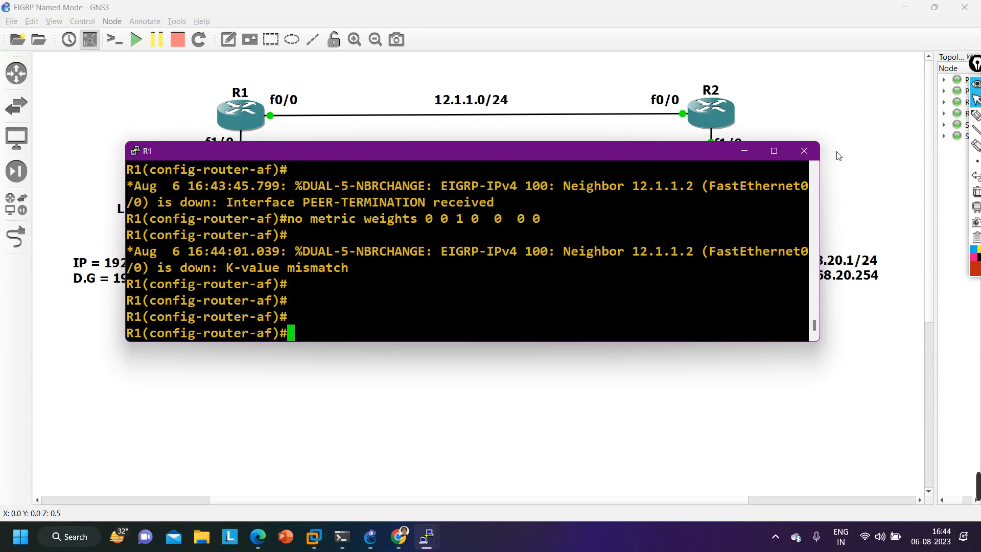
{"action": "left_click", "coordinate": [743, 151]}
- Return to R2's console and list its EIGRP routes again to look for the LAN 1 network
{"action": "mouse_move", "coordinate": [426, 537]}
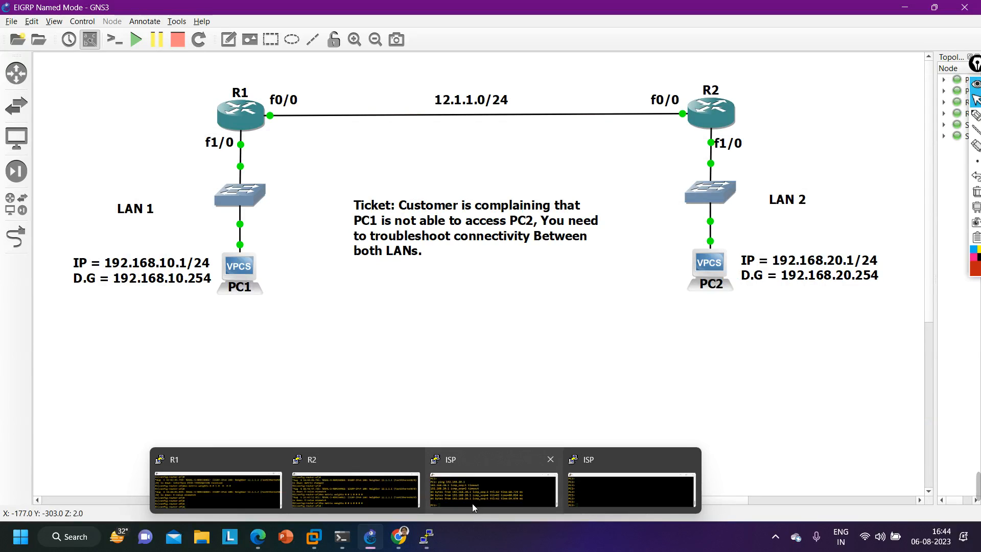
{"action": "left_click", "coordinate": [384, 508]}
{"action": "key", "text": "Return"}
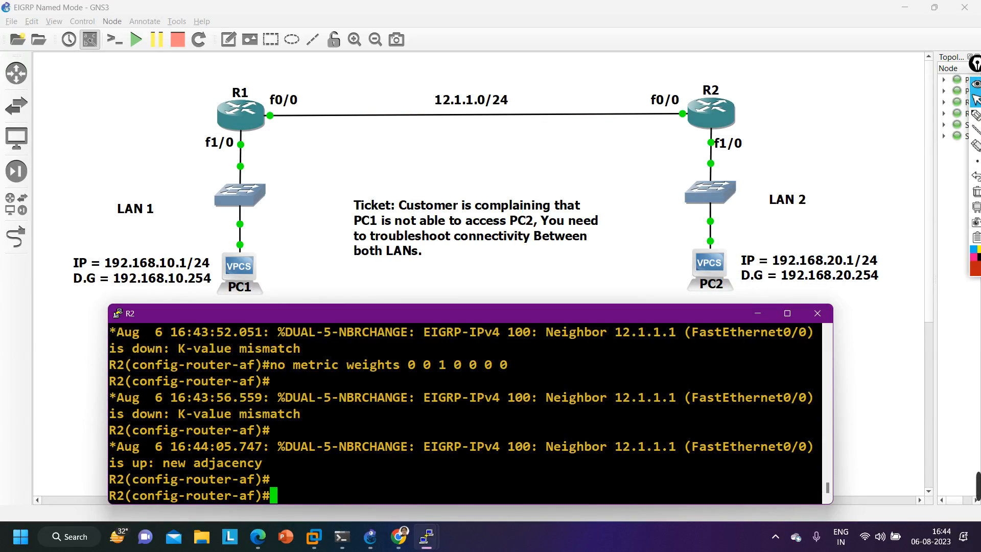
{"action": "key", "text": "Return"}
{"action": "key", "text": "Up"}
{"action": "key", "text": "Up"}
{"action": "key", "text": "Up"}
{"action": "key", "text": "Return"}
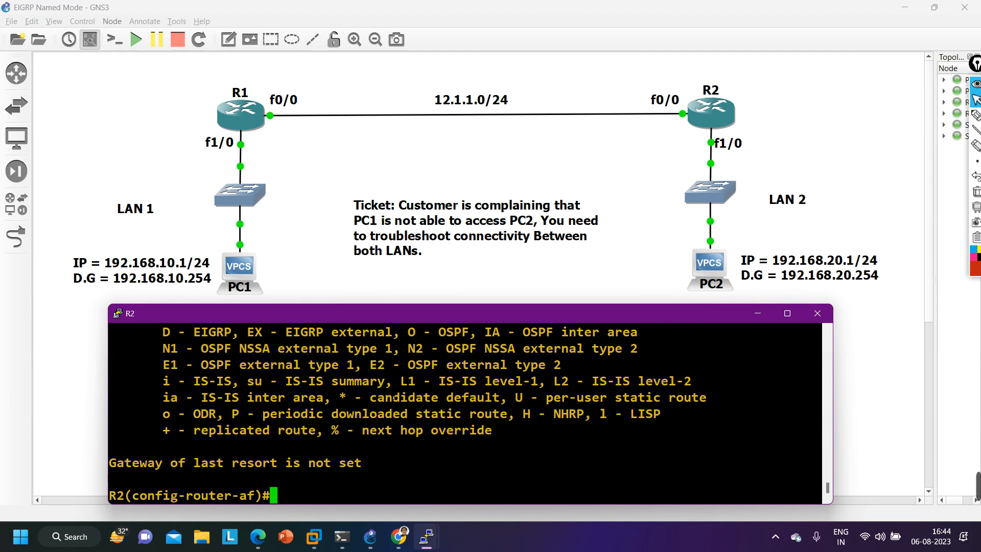
- Annotate the topology with 100 beside R1's f0/0, an arrow toward R2, a circle around PC1's addressing, and 192.168.10.0/24 above LAN 1
{"action": "left_click", "coordinate": [976, 116]}
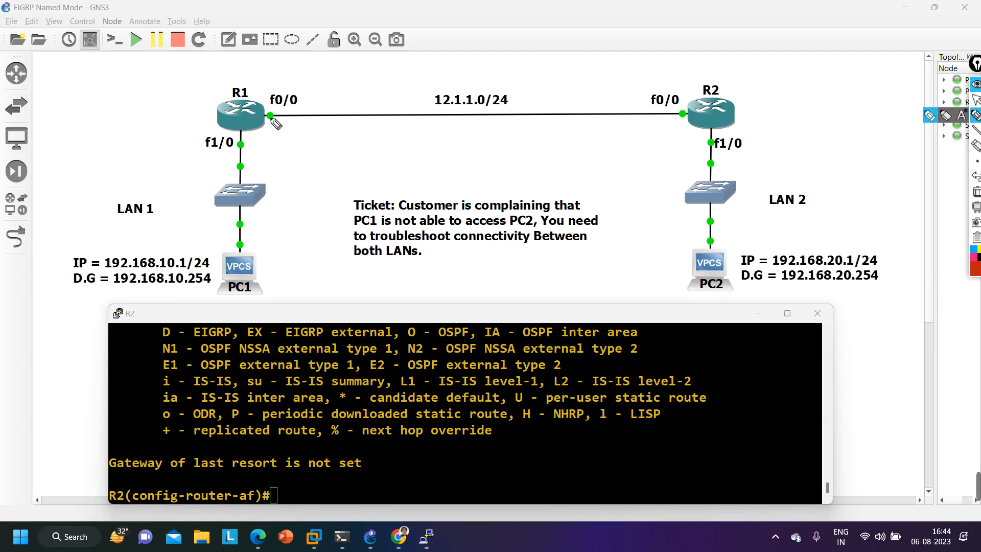
{"action": "mouse_move", "coordinate": [289, 118]}
{"action": "left_mouse_down"}
{"action": "mouse_move", "coordinate": [289, 133]}
{"action": "mouse_move", "coordinate": [320, 122]}
{"action": "left_mouse_up"}
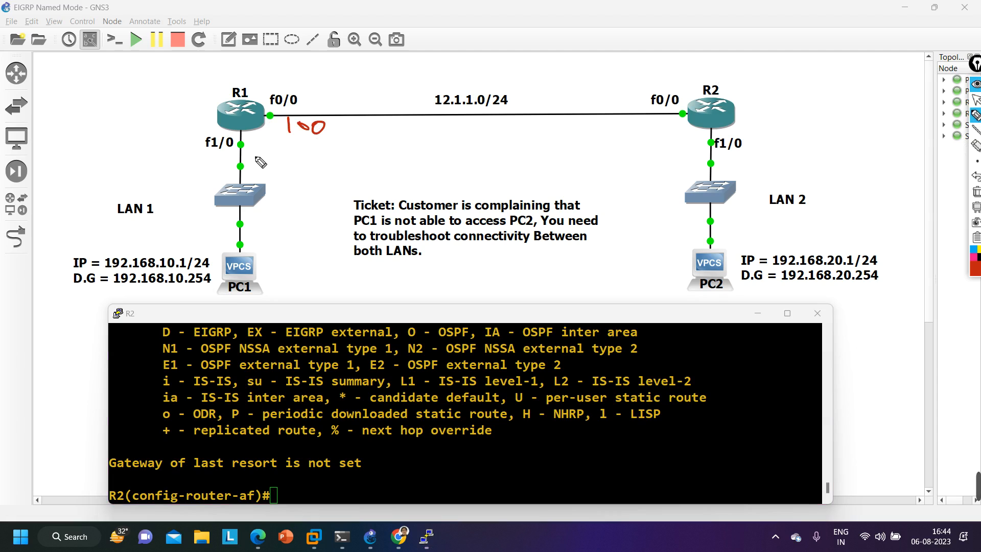
{"action": "mouse_move", "coordinate": [626, 123]}
{"action": "left_mouse_down"}
{"action": "mouse_move", "coordinate": [670, 125]}
{"action": "mouse_move", "coordinate": [663, 133]}
{"action": "left_mouse_up"}
{"action": "left_click_drag", "start_coordinate": [156, 237], "coordinate": [239, 256]}
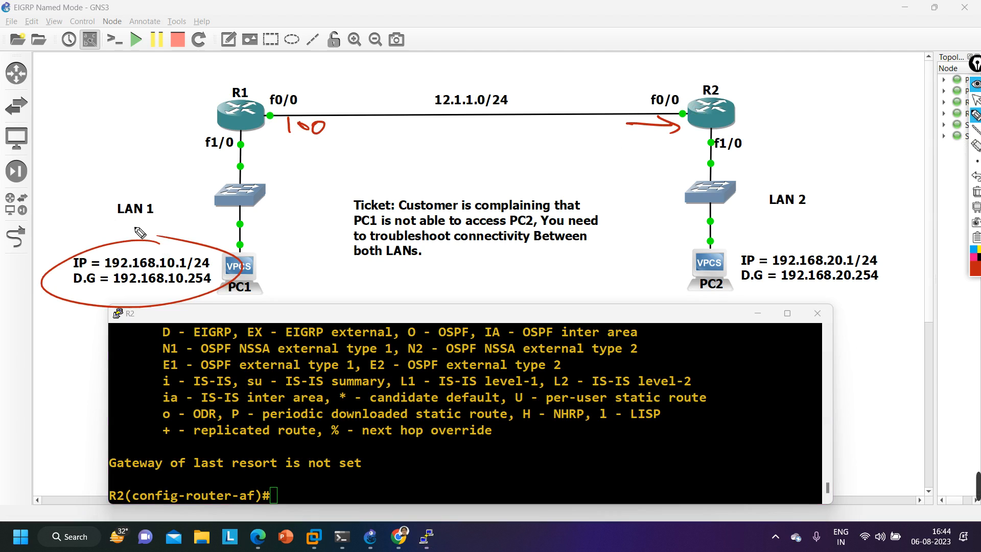
{"action": "mouse_move", "coordinate": [65, 181]}
{"action": "left_mouse_down"}
{"action": "mouse_move", "coordinate": [68, 198]}
{"action": "mouse_move", "coordinate": [221, 169]}
{"action": "mouse_move", "coordinate": [216, 160]}
{"action": "mouse_move", "coordinate": [207, 174]}
{"action": "mouse_move", "coordinate": [238, 171]}
{"action": "left_mouse_up"}
{"action": "key", "text": "ctrl+z"}
{"action": "key", "text": "ctrl+z"}
{"action": "key", "text": "ctrl+z"}
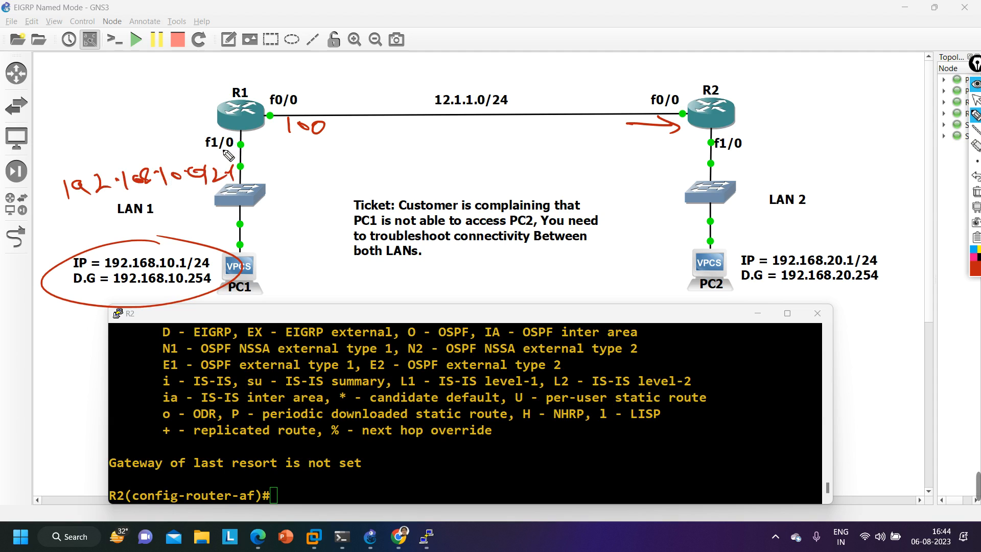
- Circle R1's f1/0 and R2's f0/0, draw an arrow to f1/0, and clear all annotations from the screen
{"action": "mouse_move", "coordinate": [249, 138]}
{"action": "left_mouse_down"}
{"action": "mouse_move", "coordinate": [237, 132]}
{"action": "mouse_move", "coordinate": [200, 145]}
{"action": "mouse_move", "coordinate": [255, 153]}
{"action": "mouse_move", "coordinate": [238, 143]}
{"action": "left_mouse_up"}
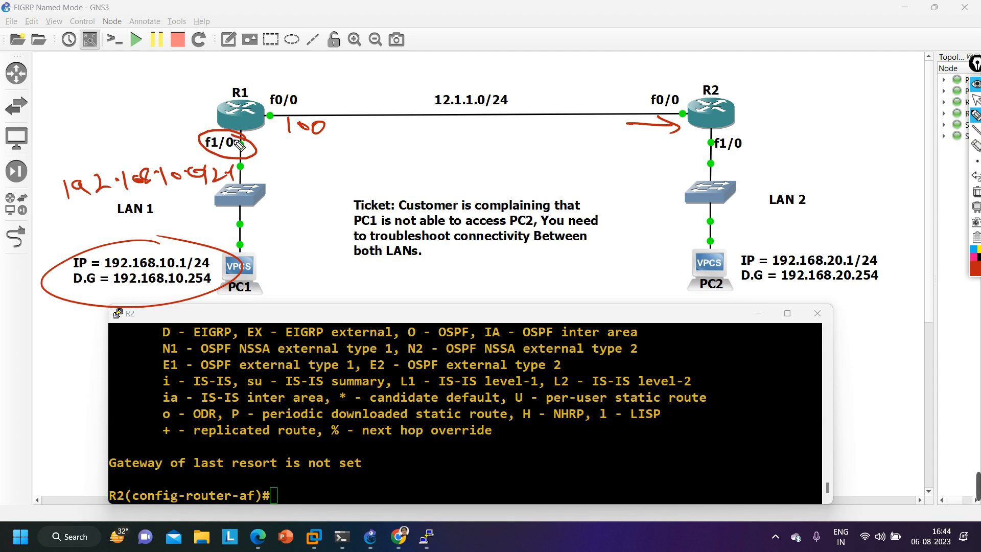
{"action": "mouse_move", "coordinate": [687, 108]}
{"action": "left_mouse_down"}
{"action": "mouse_move", "coordinate": [643, 133]}
{"action": "mouse_move", "coordinate": [691, 113]}
{"action": "left_mouse_up"}
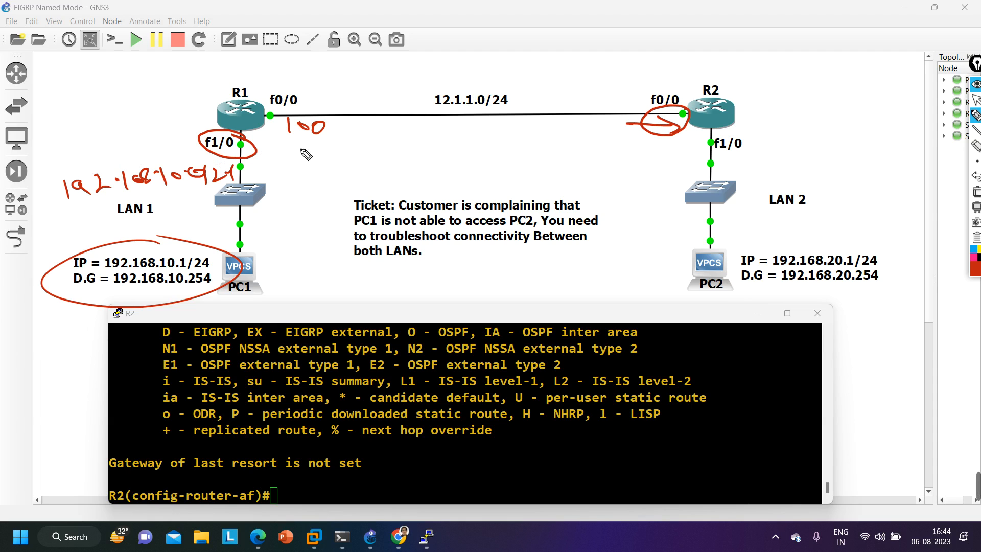
{"action": "left_click_drag", "start_coordinate": [302, 148], "coordinate": [258, 148]}
{"action": "mouse_move", "coordinate": [275, 143]}
{"action": "left_mouse_down"}
{"action": "mouse_move", "coordinate": [261, 153]}
{"action": "mouse_move", "coordinate": [284, 160]}
{"action": "left_mouse_up"}
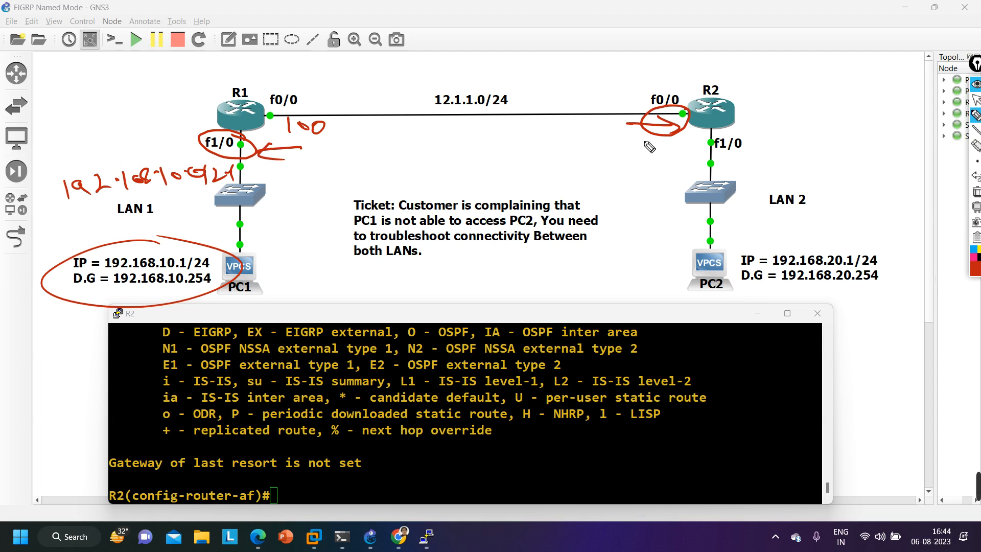
{"action": "left_click", "coordinate": [976, 193]}
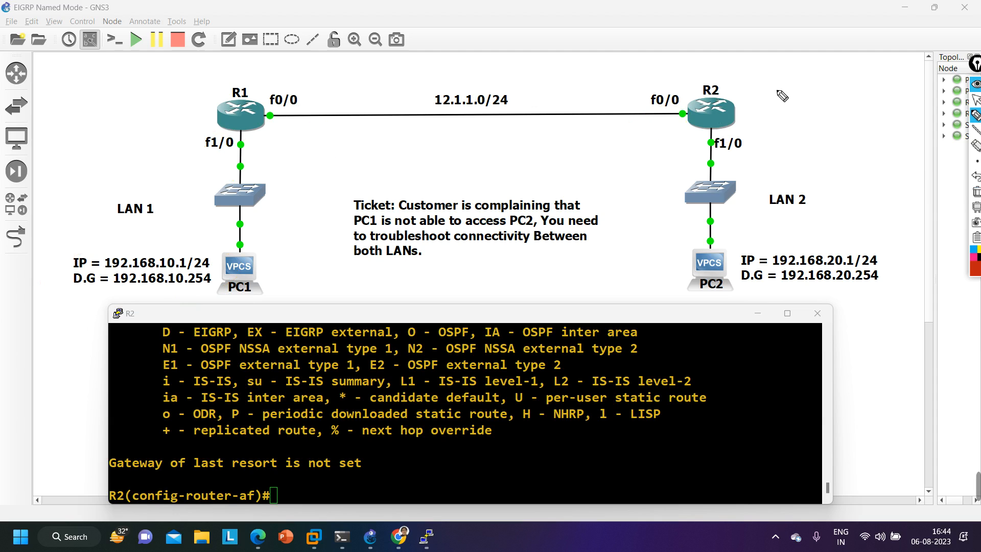
{"action": "left_click", "coordinate": [976, 100]}
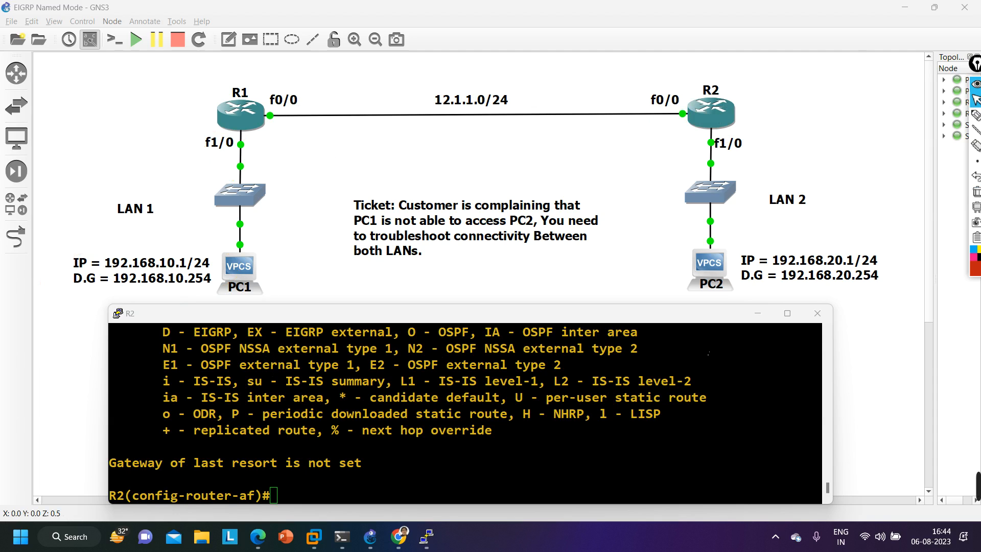
- List R2's EIGRP routes again with do show ip rou eig to check for the LAN 1 network
{"action": "left_click", "coordinate": [762, 333]}
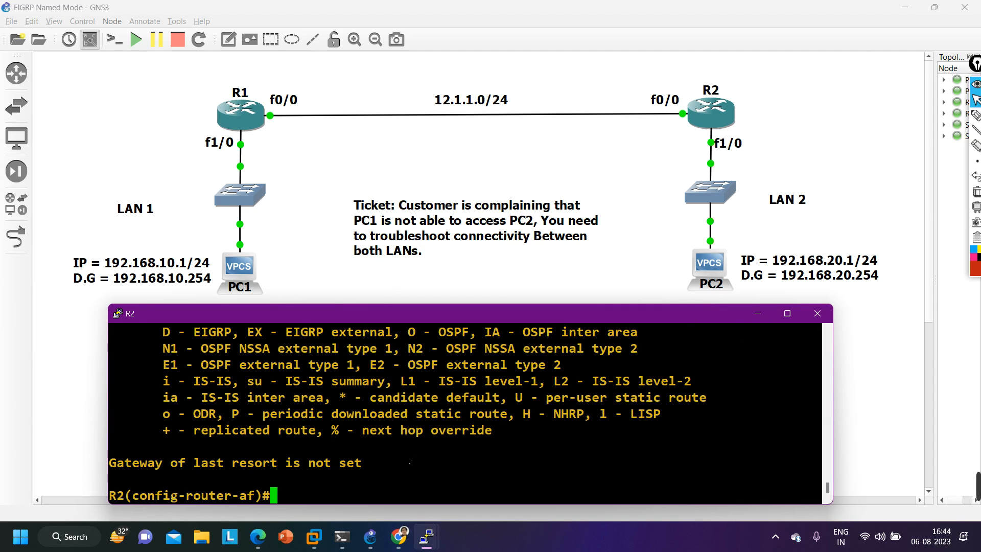
{"action": "key", "text": "Up"}
{"action": "key", "text": "Down"}
{"action": "key", "text": "Return"}
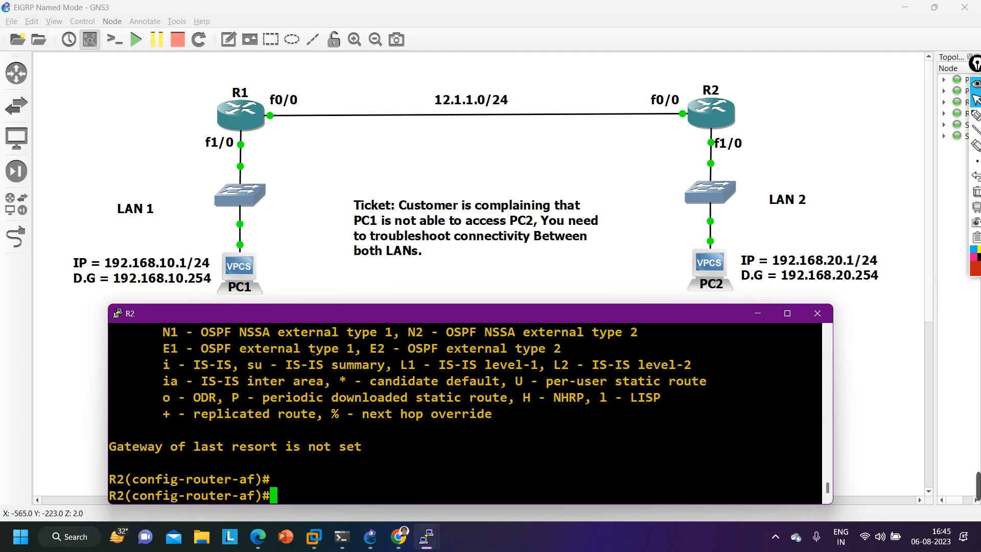
{"action": "key", "text": "Up"}
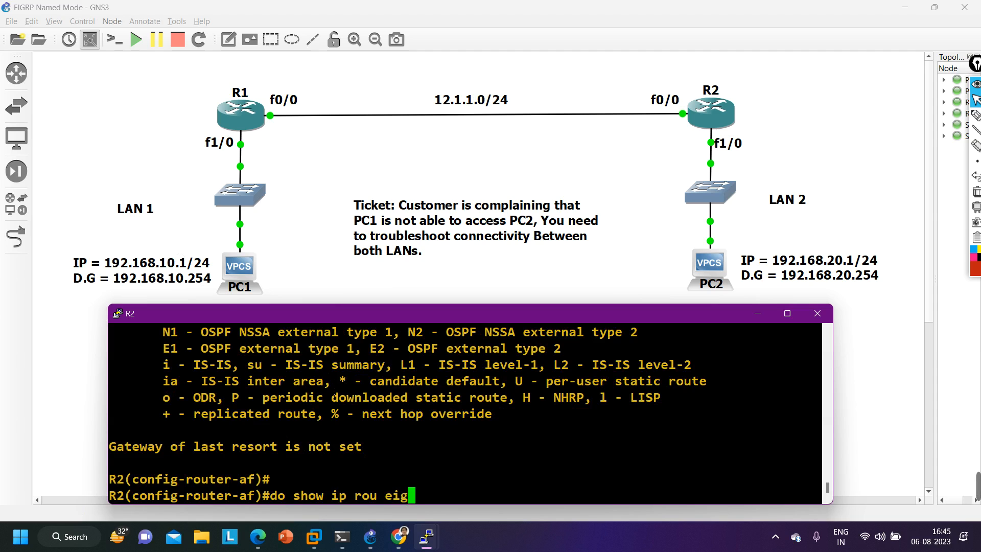
{"action": "key", "text": "Return"}
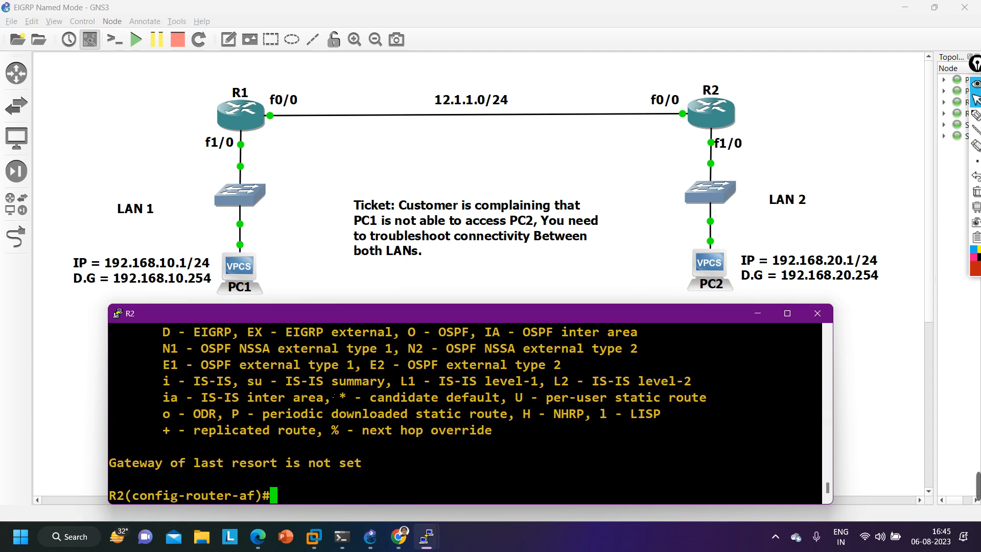
- Display R2's EIGRP topology table with do show ip ei to and highlight the total metric of 192.168.10.0/24 through 12.1.1.1
{"action": "type", "text": "do show "}
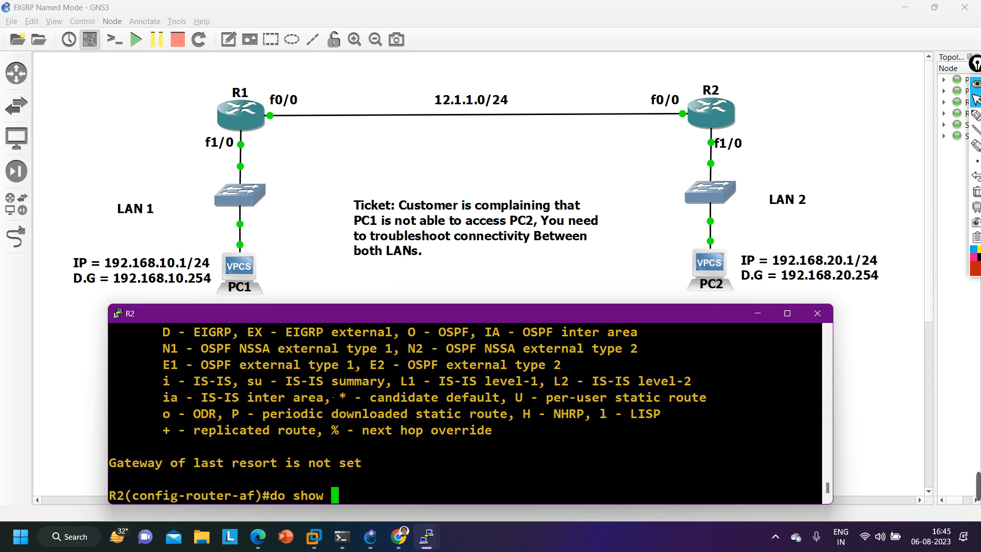
{"action": "type", "text": "ip ei to"}
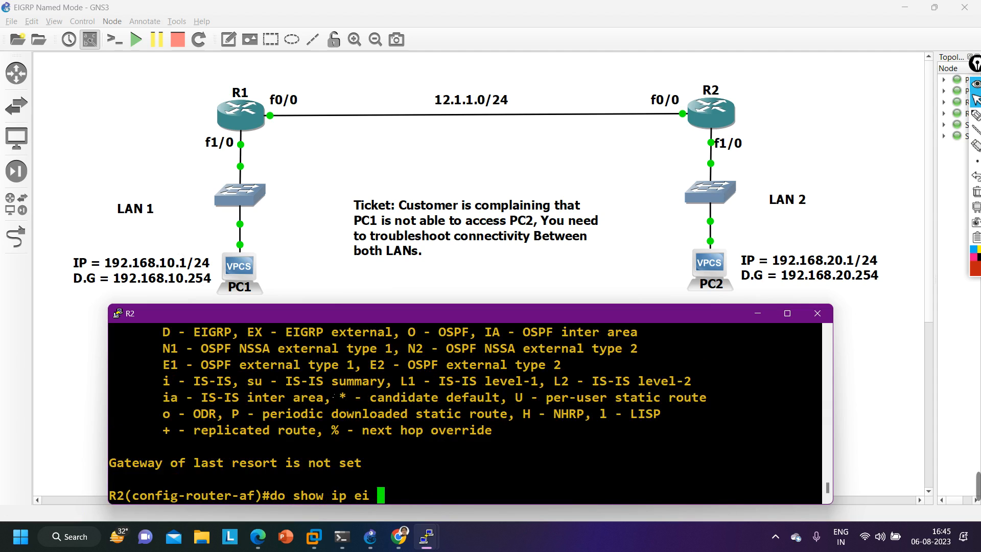
{"action": "key", "text": "Return"}
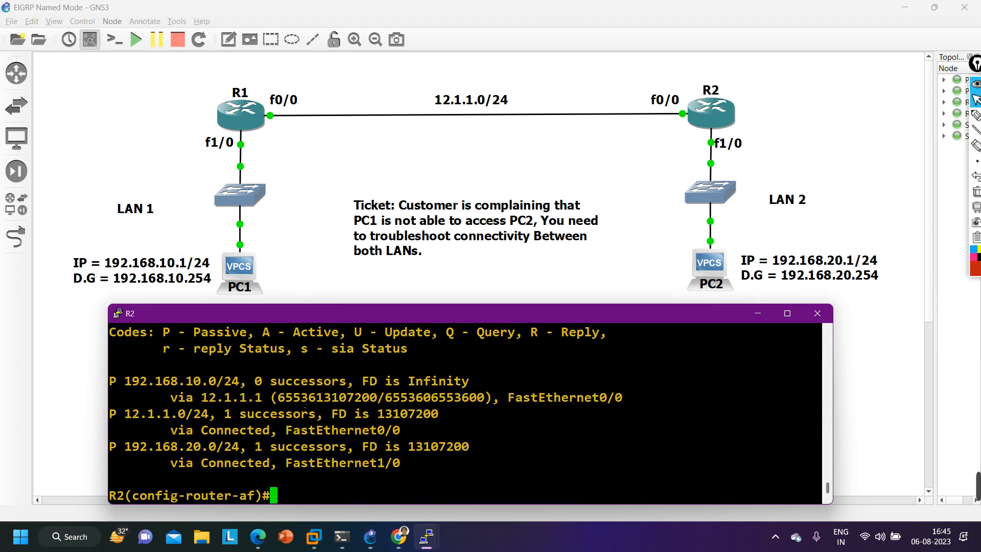
{"action": "left_click_drag", "start_coordinate": [278, 397], "coordinate": [377, 397]}
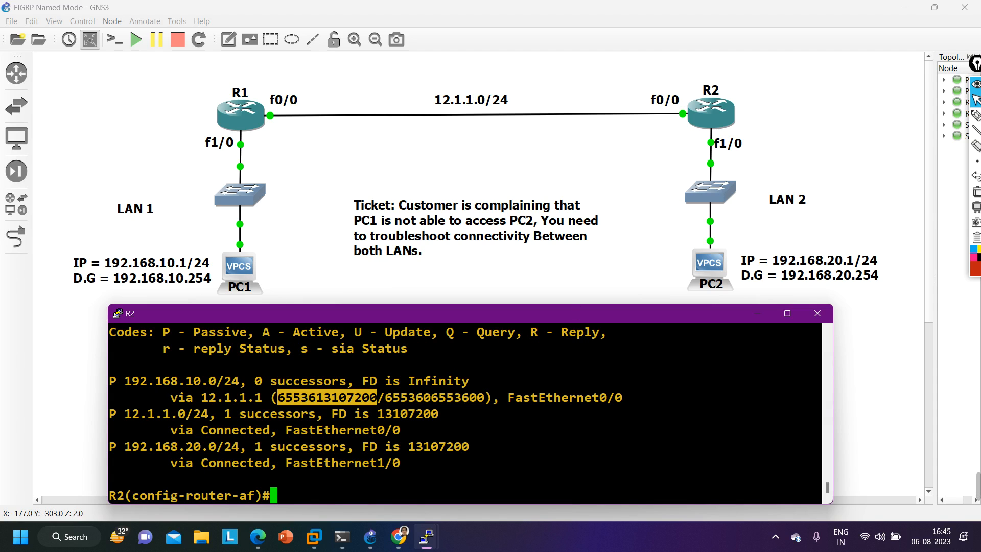
- Leave configuration mode on R2, show the running configuration of interface f0/0 and highlight its output
{"action": "key", "text": "ctrl+z"}
{"action": "key", "text": "Return"}
{"action": "key", "text": "Return"}
{"action": "key", "text": "Return"}
{"action": "key", "text": "Return"}
{"action": "key", "text": "Return"}
{"action": "key", "text": "Return"}
{"action": "key", "text": "Return"}
{"action": "key", "text": "Return"}
{"action": "key", "text": "Return"}
{"action": "key", "text": "Return"}
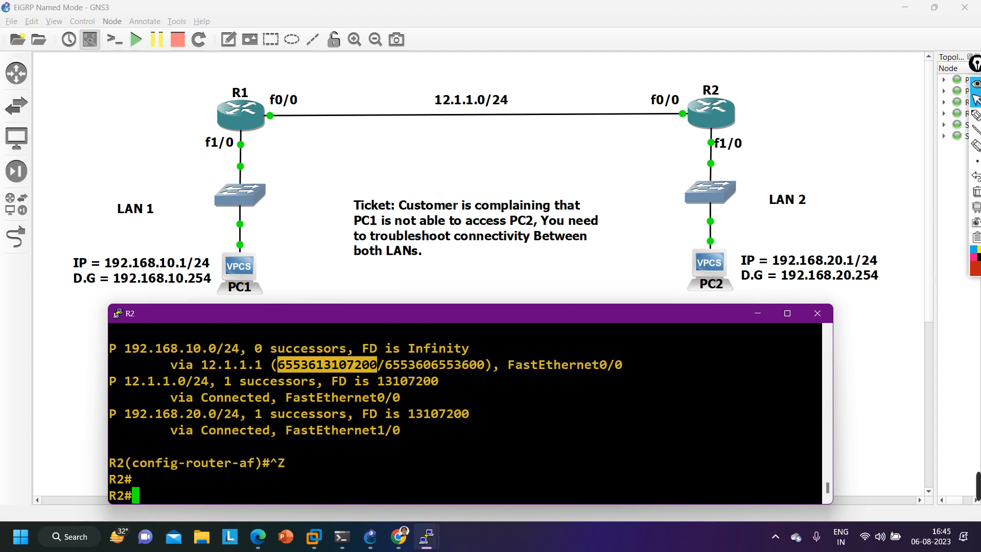
{"action": "type", "text": "sh"}
{"action": "key", "text": "Tab"}
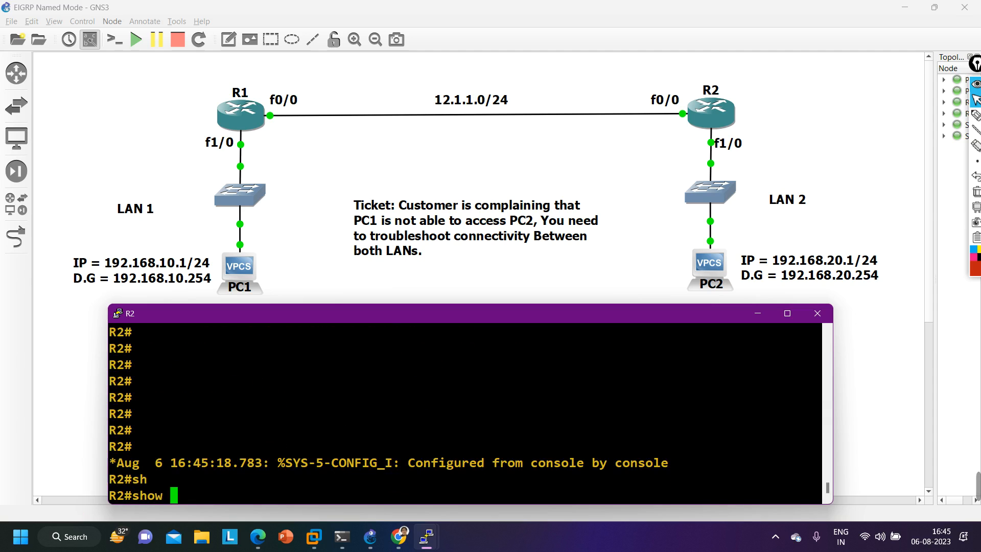
{"action": "type", "text": "run int"}
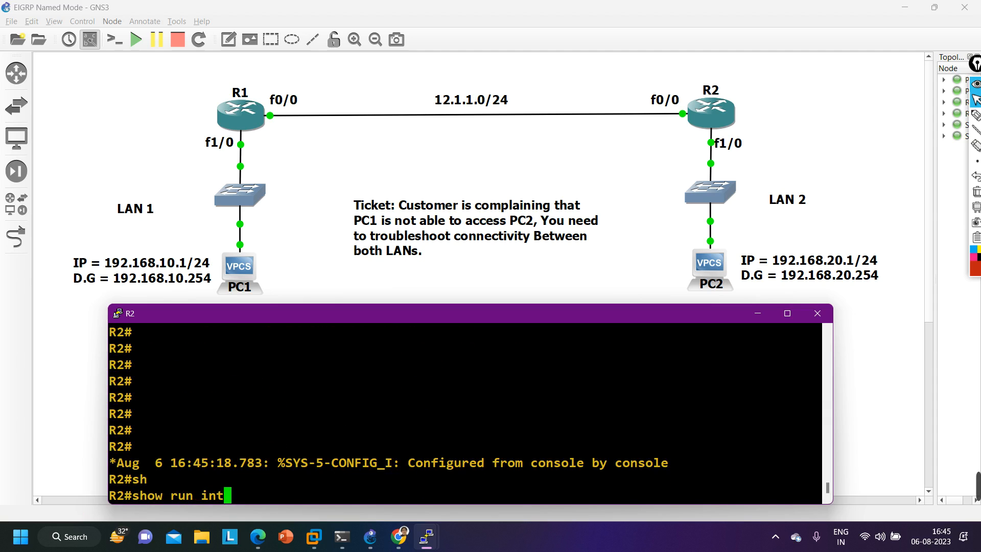
{"action": "type", "text": " f0/0"}
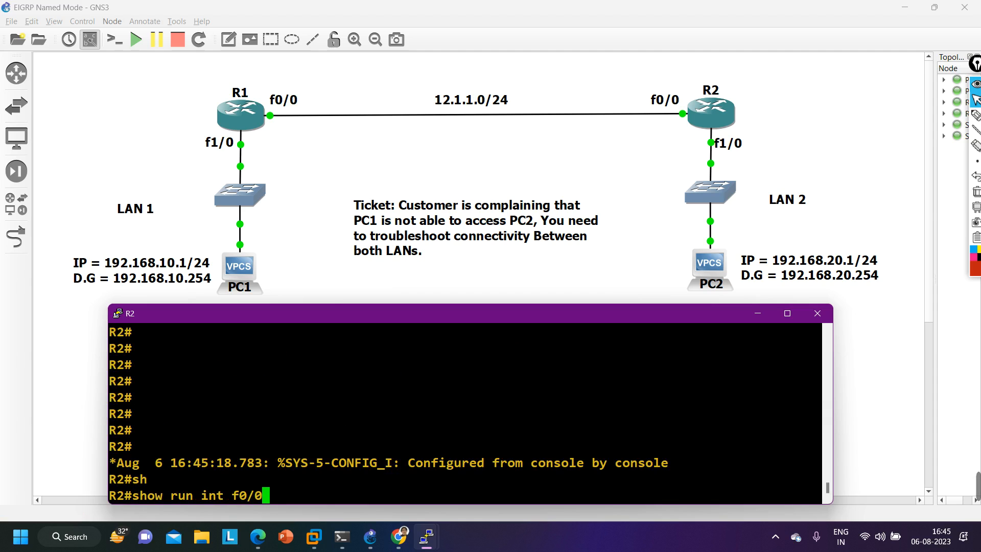
{"action": "key", "text": "Return"}
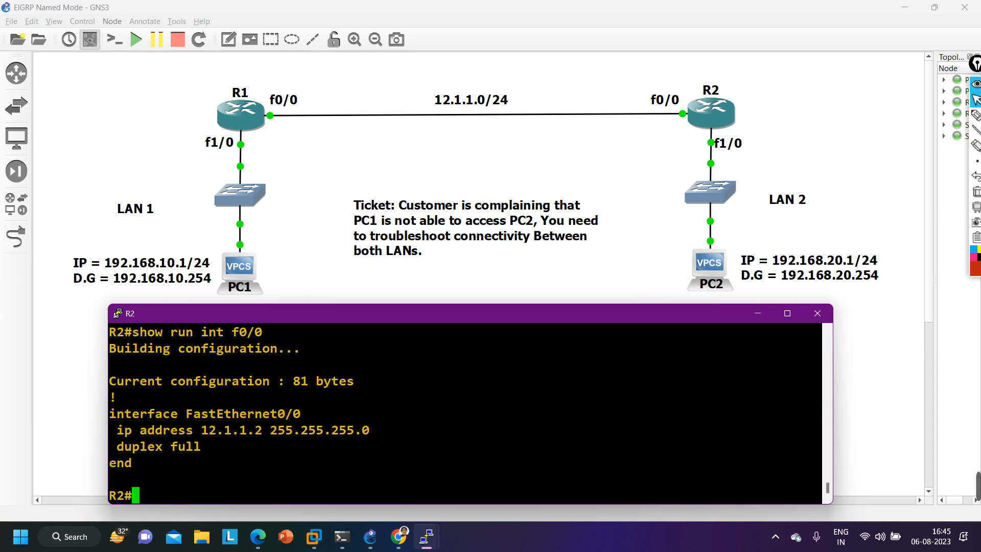
{"action": "left_click_drag", "start_coordinate": [109, 364], "coordinate": [413, 463]}
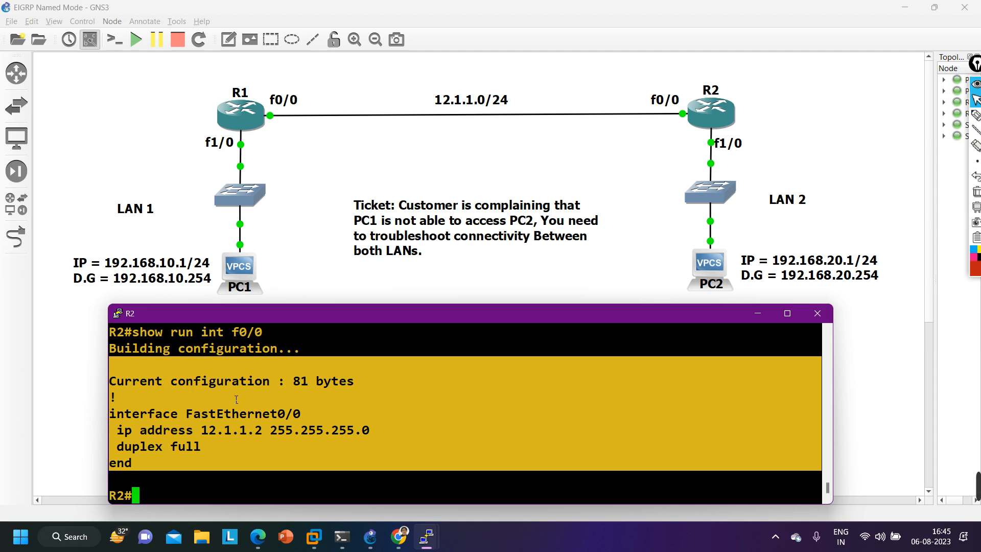
- Check R2's f0/0 bandwidth and delay with show int f0/0 | in BW, highlighting both values
{"action": "type", "text": "sh"}
{"action": "key", "text": "Tab"}
{"action": "type", "text": "i"}
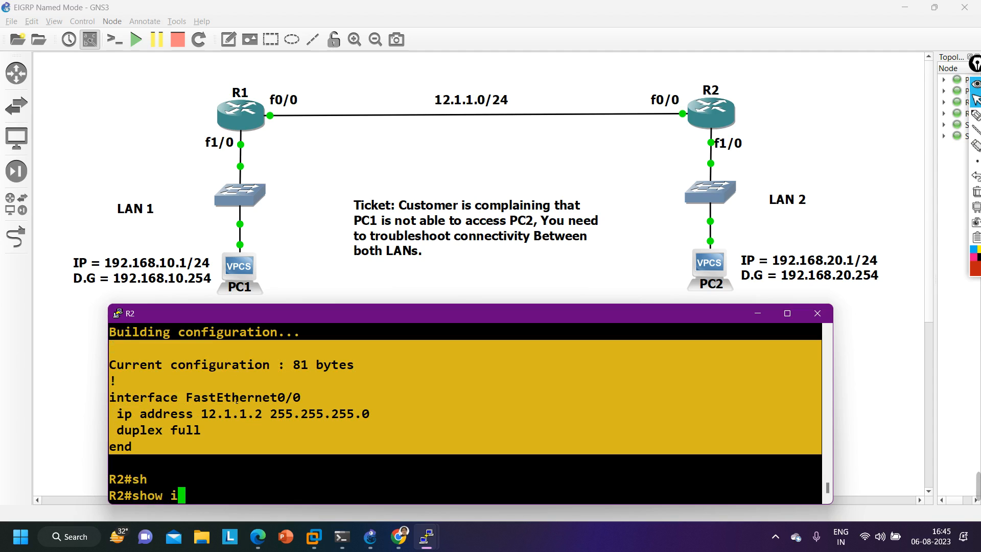
{"action": "type", "text": "nt f0/0 "}
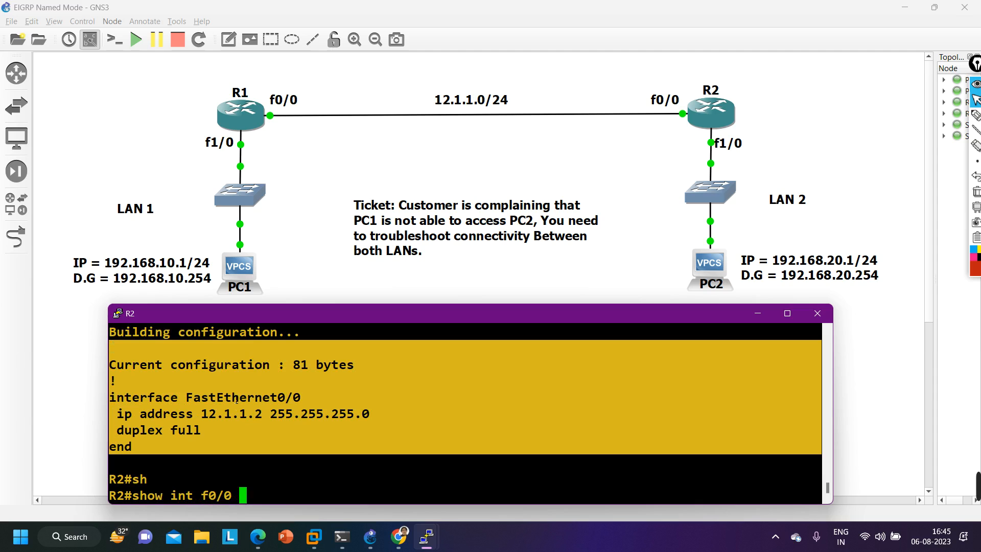
{"action": "type", "text": "| in"}
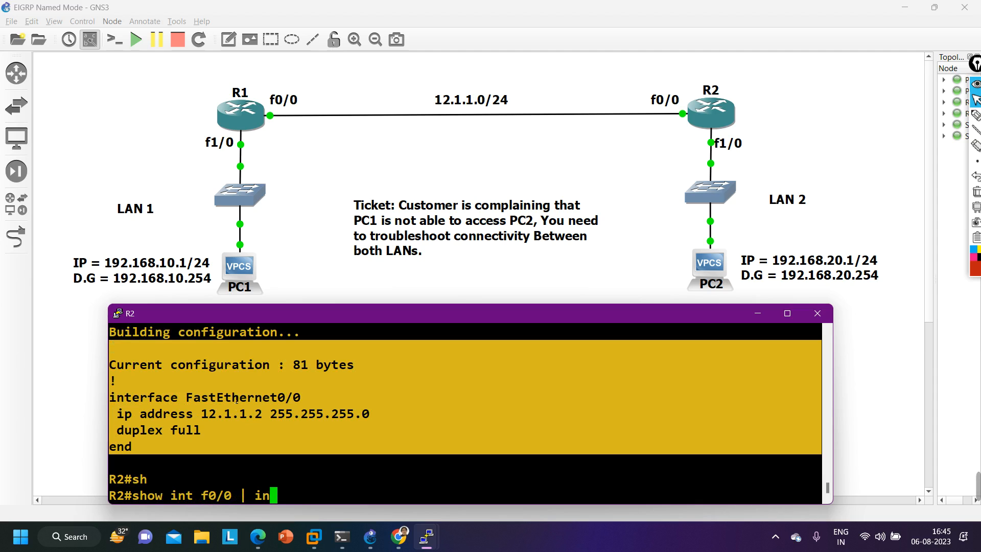
{"action": "key", "text": "Caps_Lock"}
{"action": "type", "text": "BW"}
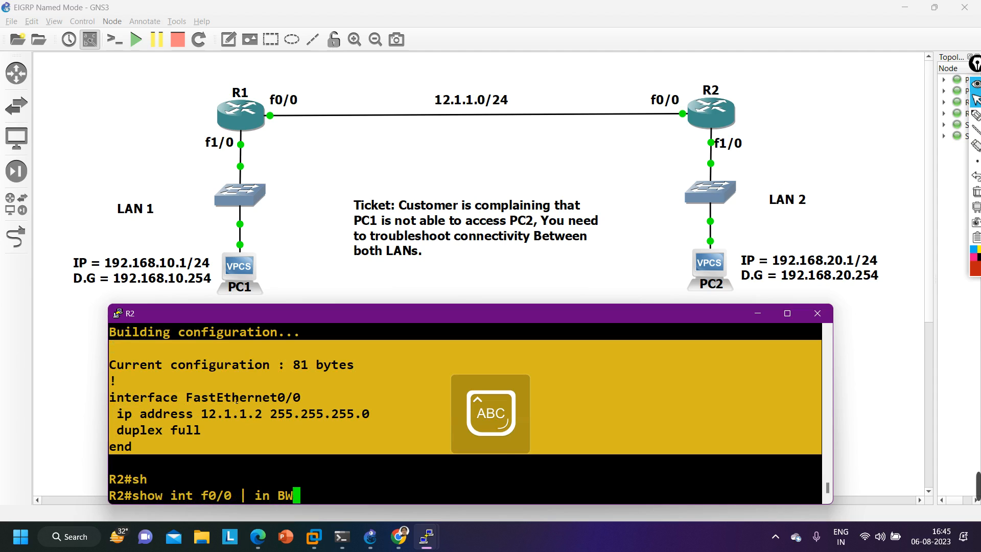
{"action": "key", "text": "Return"}
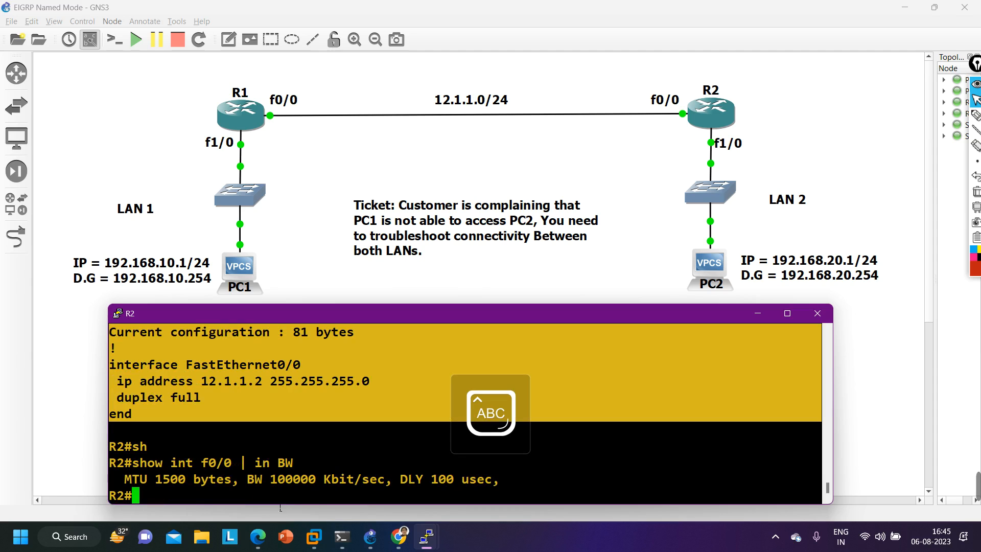
{"action": "left_click_drag", "start_coordinate": [240, 479], "coordinate": [315, 482]}
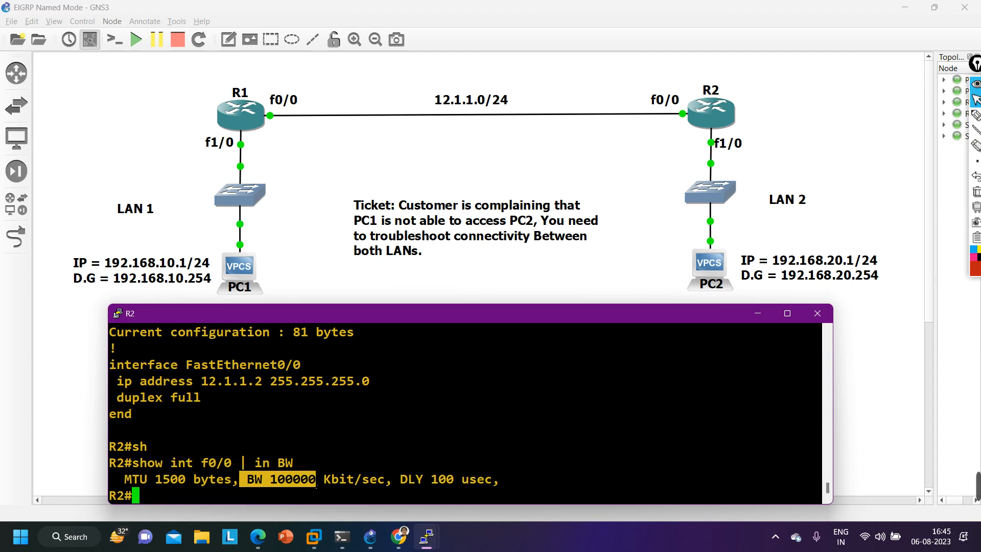
{"action": "left_click_drag", "start_coordinate": [428, 483], "coordinate": [479, 490]}
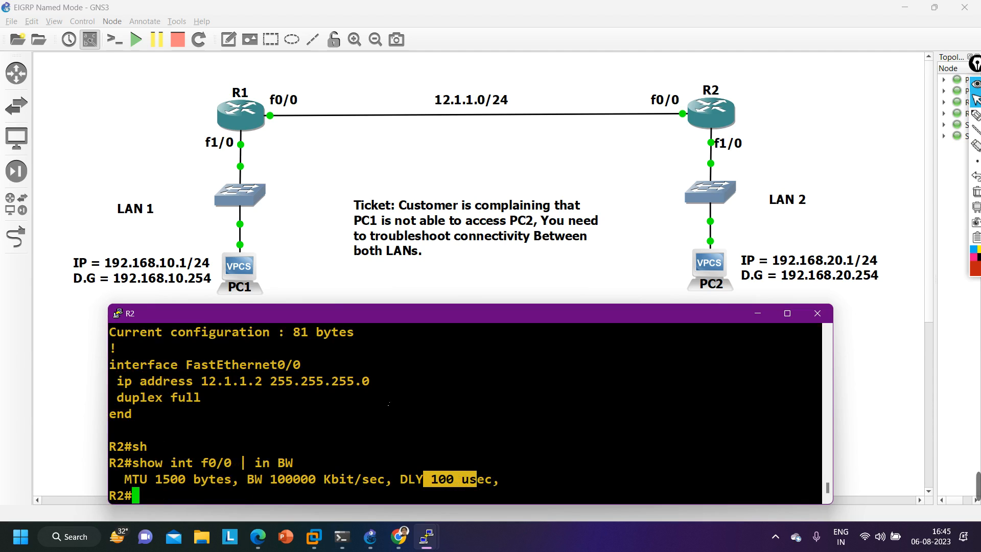
- Minimize R2's console, bring up R1's console, move it clear of the topology links and leave configuration mode
{"action": "left_click", "coordinate": [757, 313]}
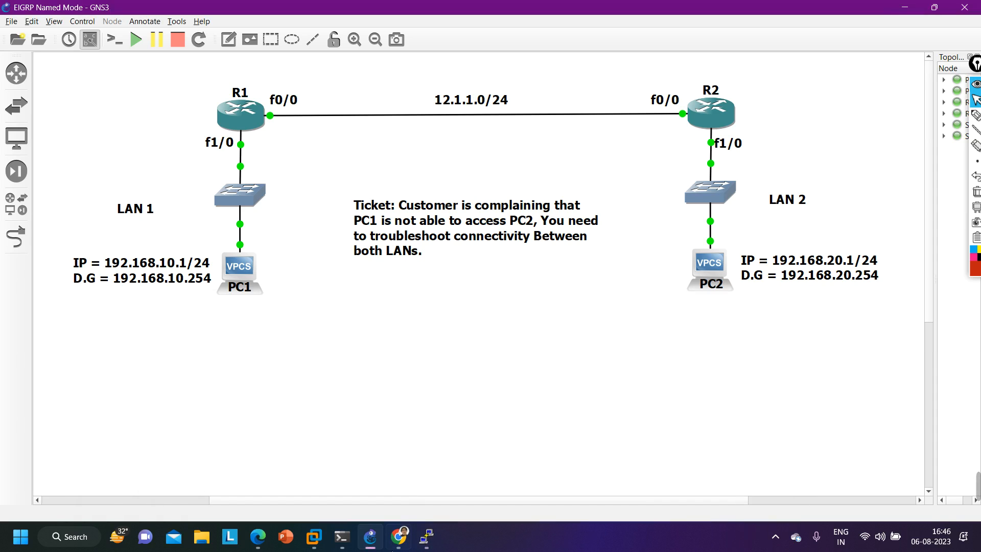
{"action": "mouse_move", "coordinate": [426, 536]}
{"action": "left_click", "coordinate": [183, 492]}
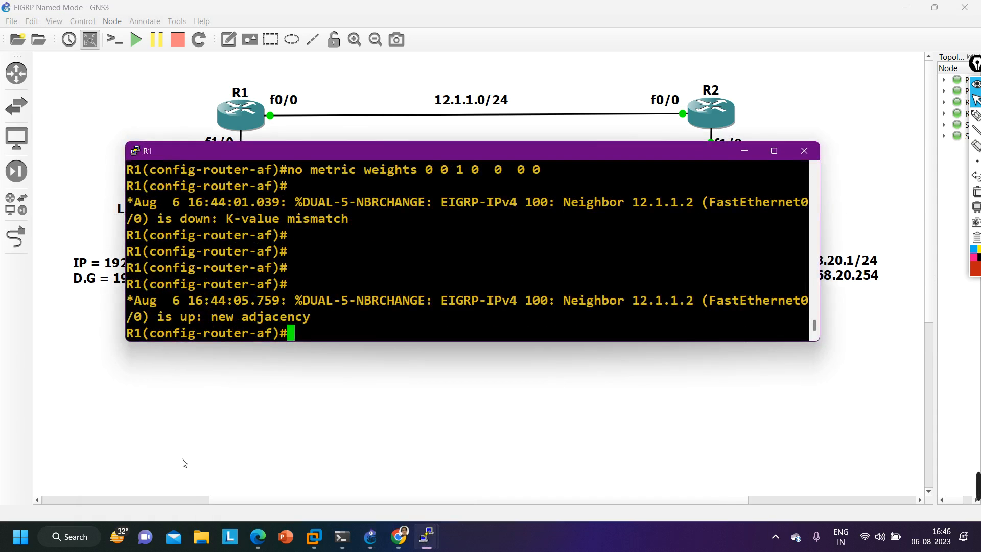
{"action": "left_click_drag", "start_coordinate": [343, 150], "coordinate": [337, 293]}
{"action": "key", "text": "ctrl+z"}
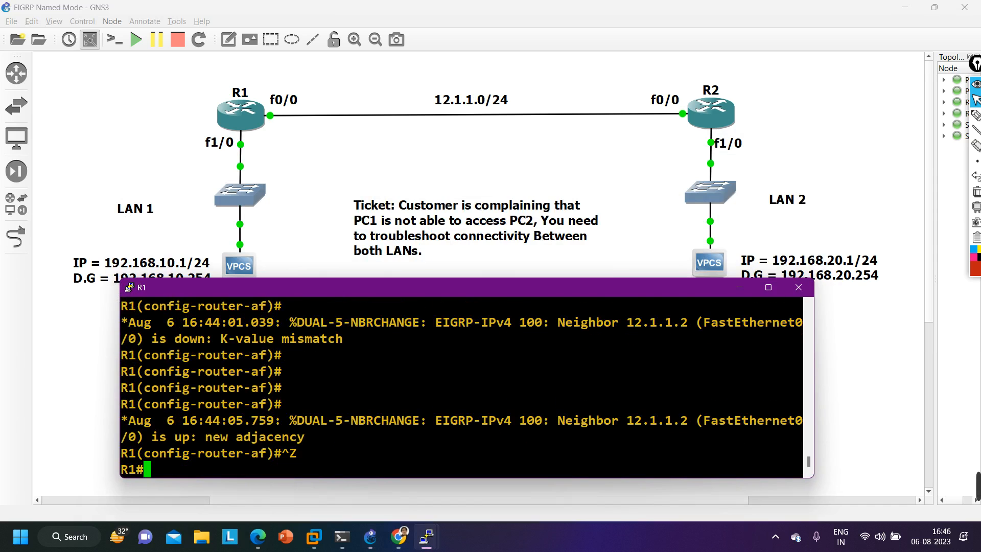
{"action": "key", "text": "Return"}
{"action": "key", "text": "Return"}
{"action": "key", "text": "Return"}
{"action": "key", "text": "Return"}
{"action": "key", "text": "Return"}
{"action": "key", "text": "Return"}
{"action": "key", "text": "Return"}
{"action": "key", "text": "Return"}
{"action": "key", "text": "Return"}
{"action": "key", "text": "Return"}
- Check R1's f1/0 bandwidth and delay with show int f1/0 | in BW, highlighting both values
{"action": "key", "text": "Caps_Lock"}
{"action": "type", "text": "sh"}
{"action": "key", "text": "Tab"}
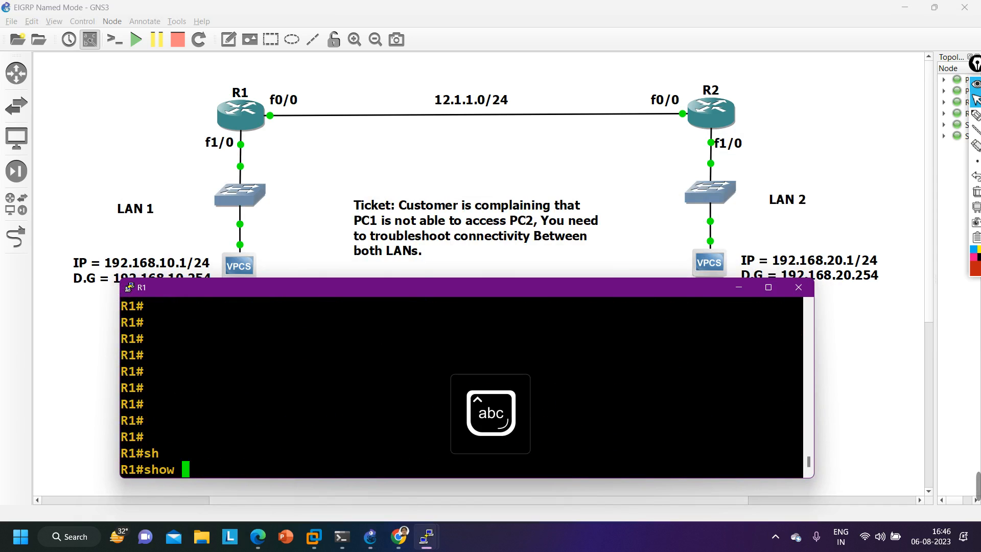
{"action": "type", "text": "in"}
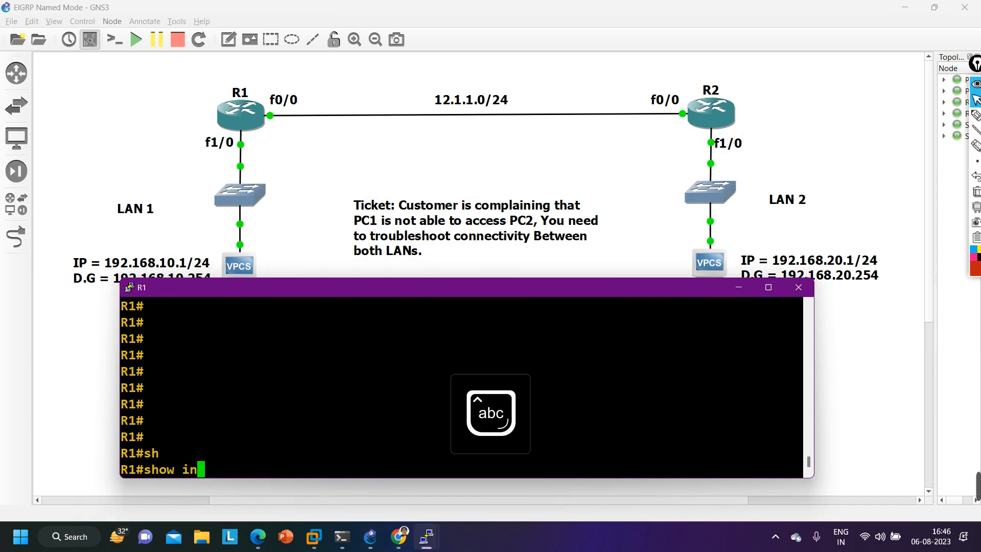
{"action": "type", "text": "t f1/0 "}
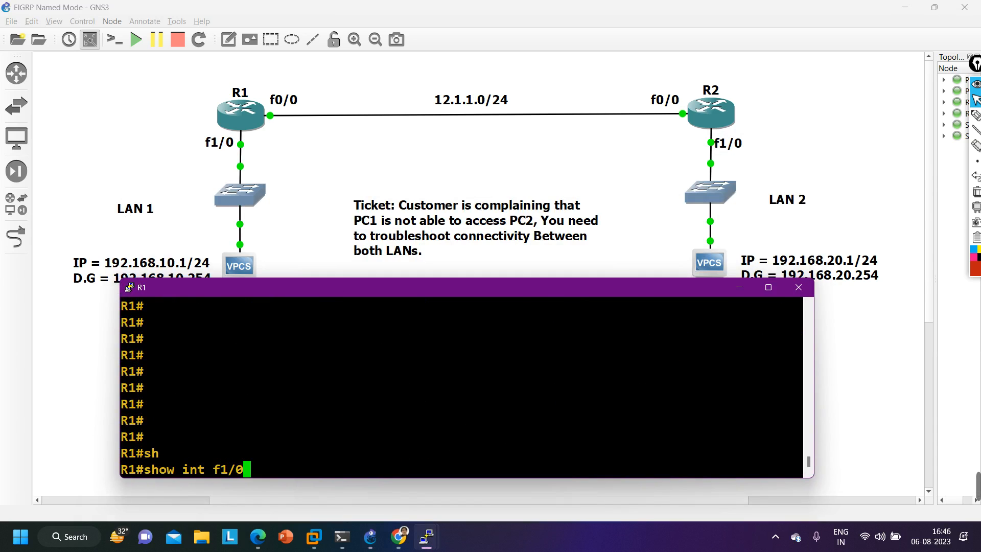
{"action": "type", "text": "| in"}
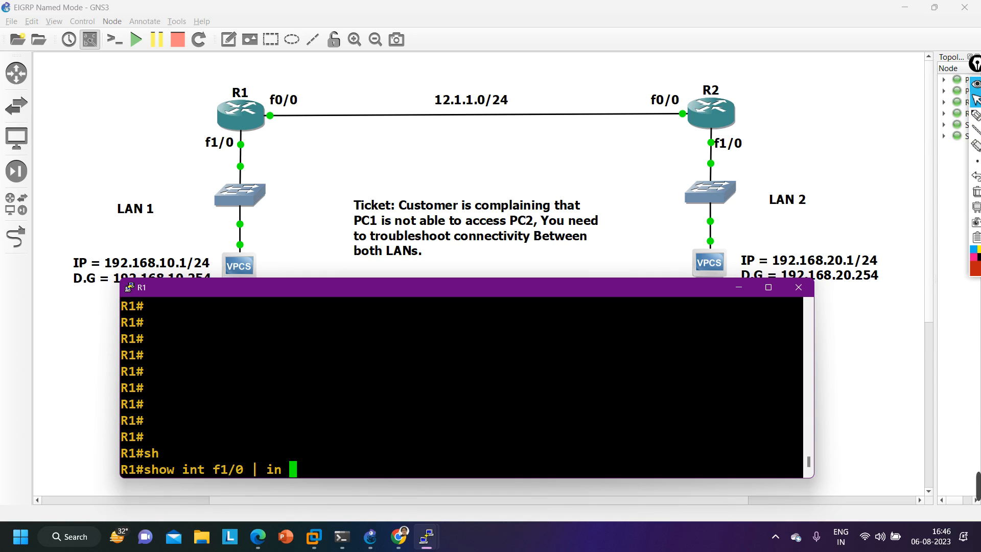
{"action": "key", "text": "Caps_Lock"}
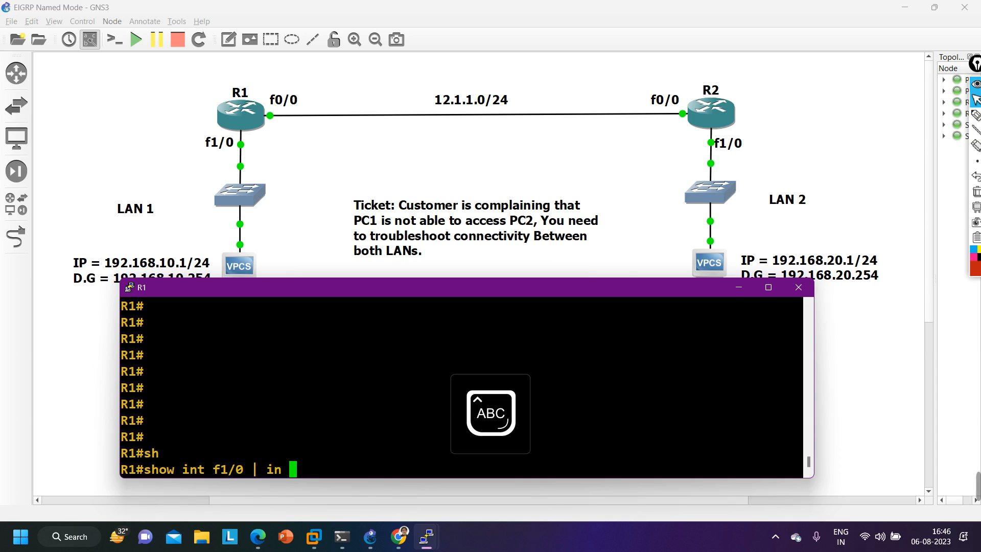
{"action": "type", "text": "BW"}
{"action": "key", "text": "Return"}
{"action": "key", "text": "Caps_Lock"}
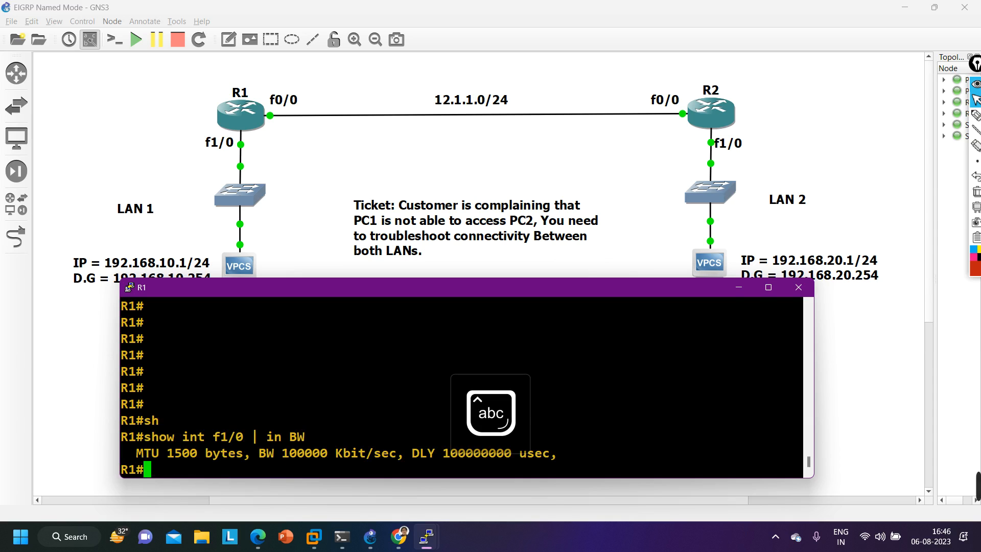
{"action": "left_click_drag", "start_coordinate": [253, 453], "coordinate": [350, 453]}
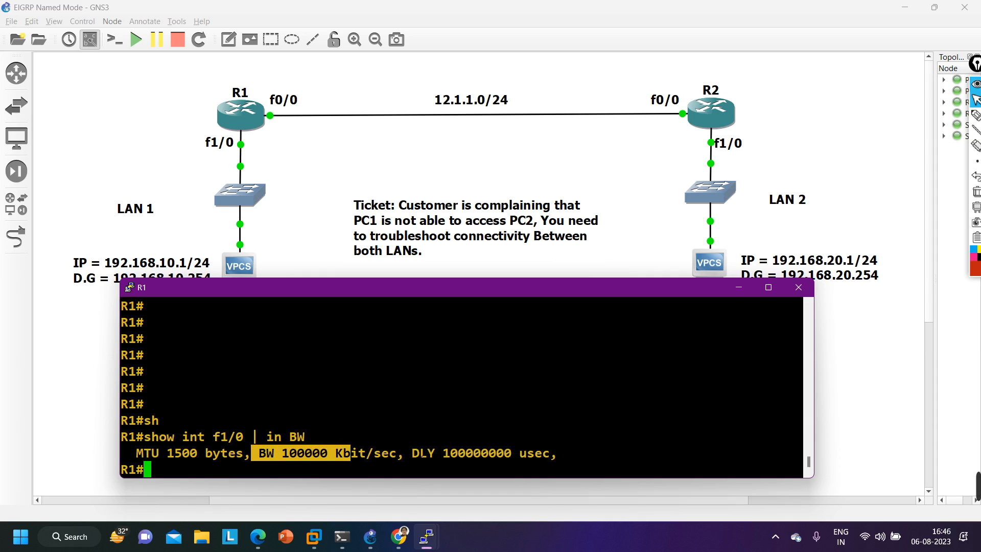
{"action": "left_click_drag", "start_coordinate": [412, 453], "coordinate": [557, 453]}
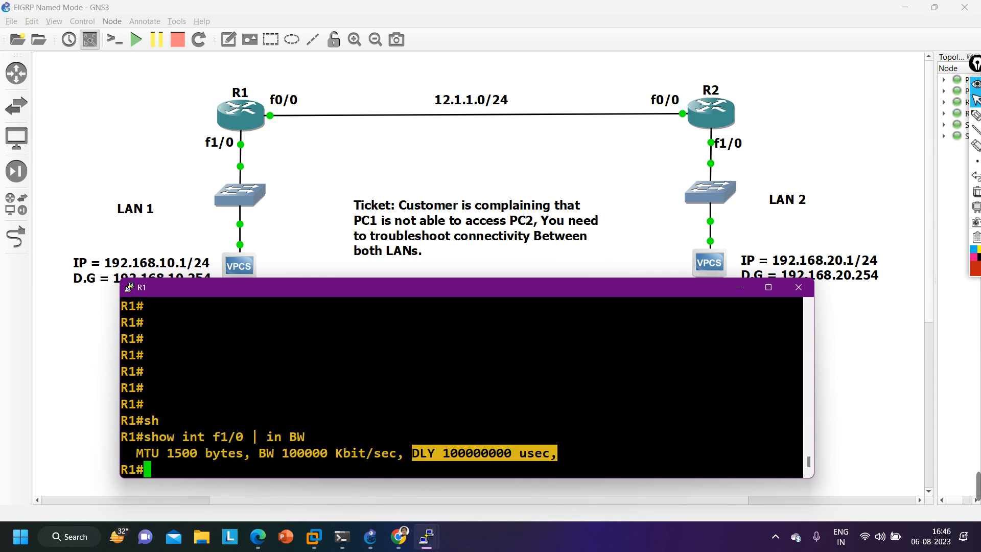
- Show the running configuration of interface f1/0 on R1 to inspect its delay setting
{"action": "type", "text": "sh"}
{"action": "key", "text": "Tab"}
{"action": "type", "text": "ru"}
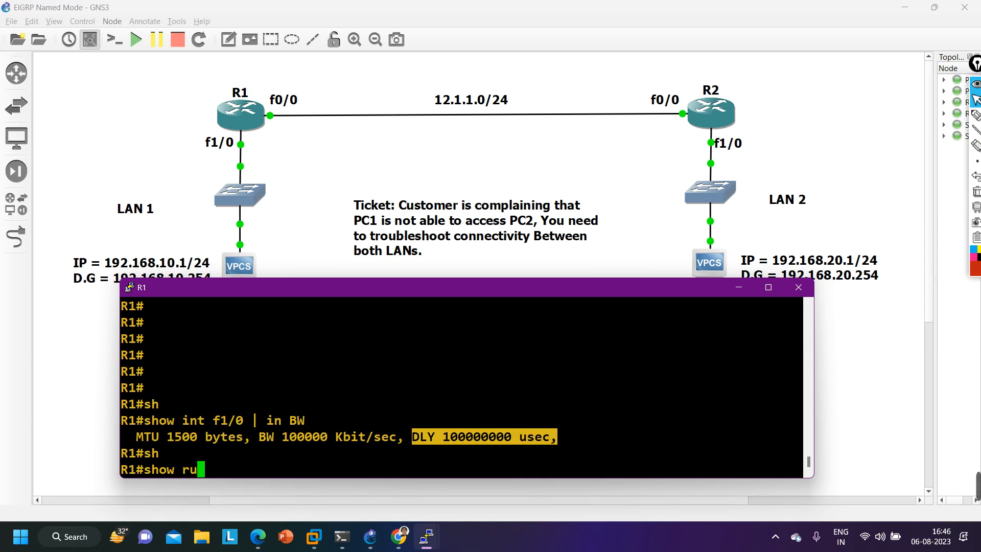
{"action": "type", "text": "n int f1/0"}
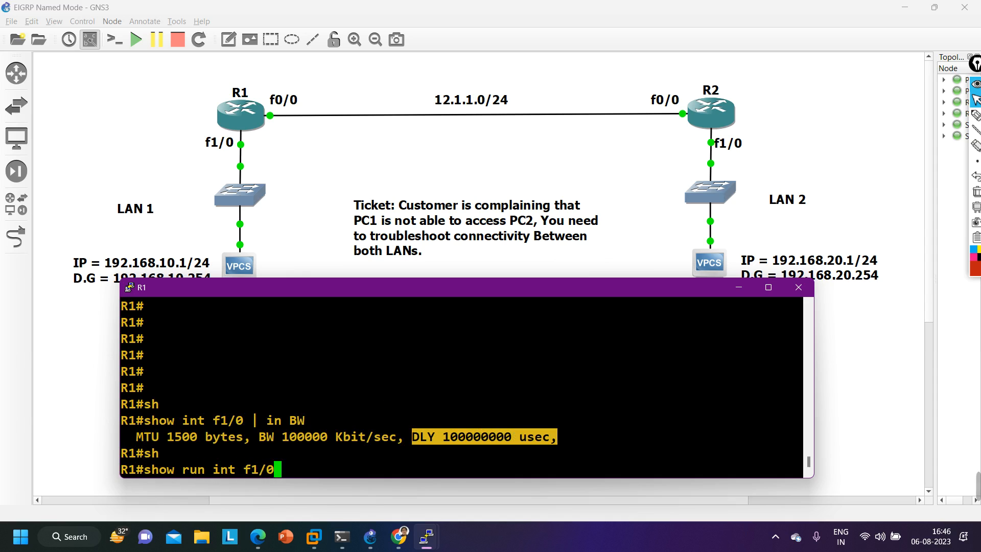
{"action": "key", "text": "Return"}
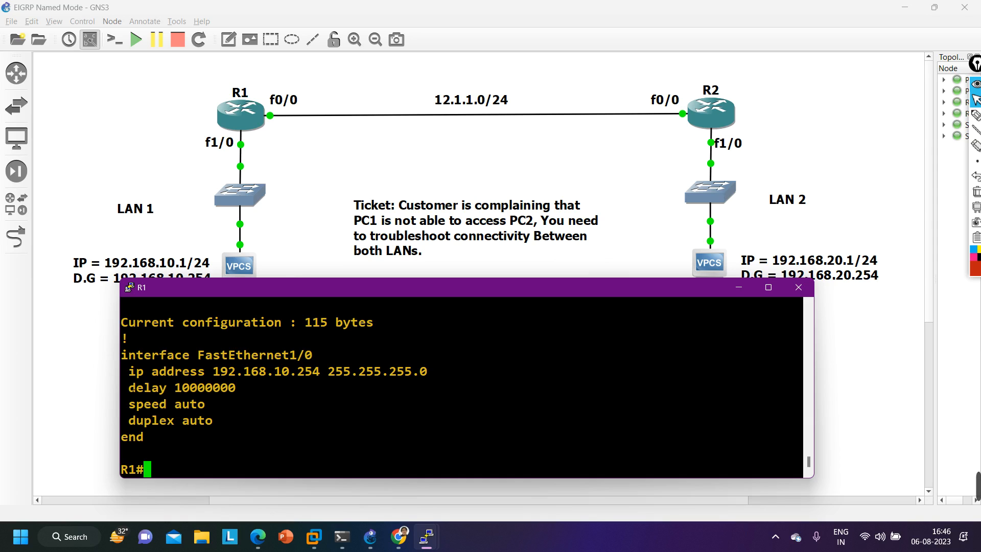
- Copy the delay line from R1's f1/0 configuration and enter interface configuration mode for f1/0
{"action": "left_click_drag", "start_coordinate": [121, 387], "coordinate": [247, 394]}
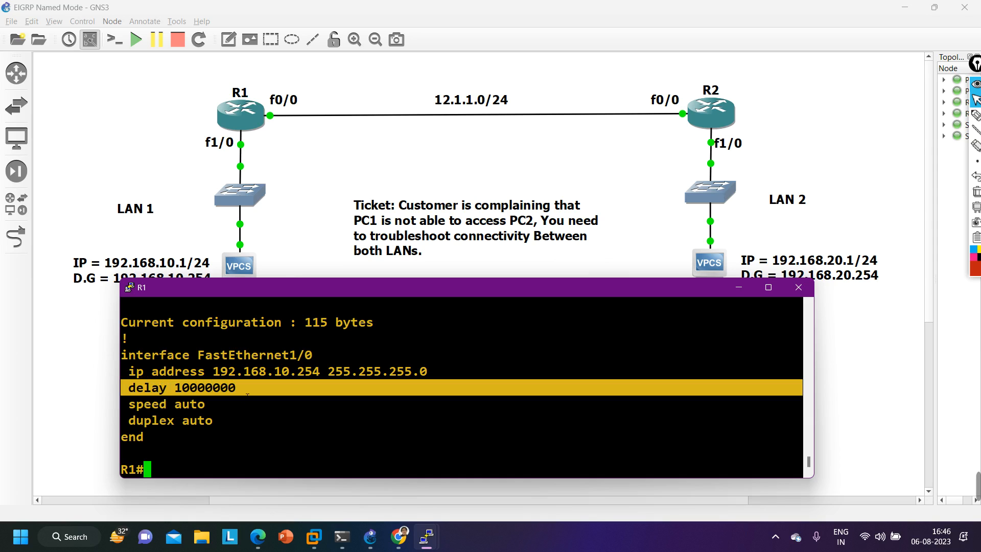
{"action": "type", "text": "conf"}
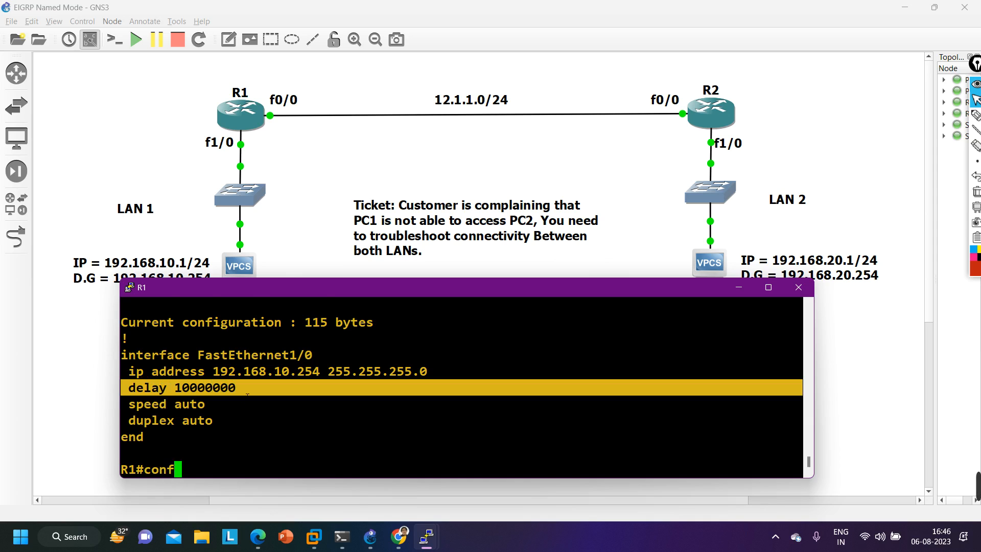
{"action": "key", "text": "Tab"}
{"action": "key", "text": "Return"}
{"action": "key", "text": "Return"}
{"action": "key", "text": "Return"}
{"action": "type", "text": "int"}
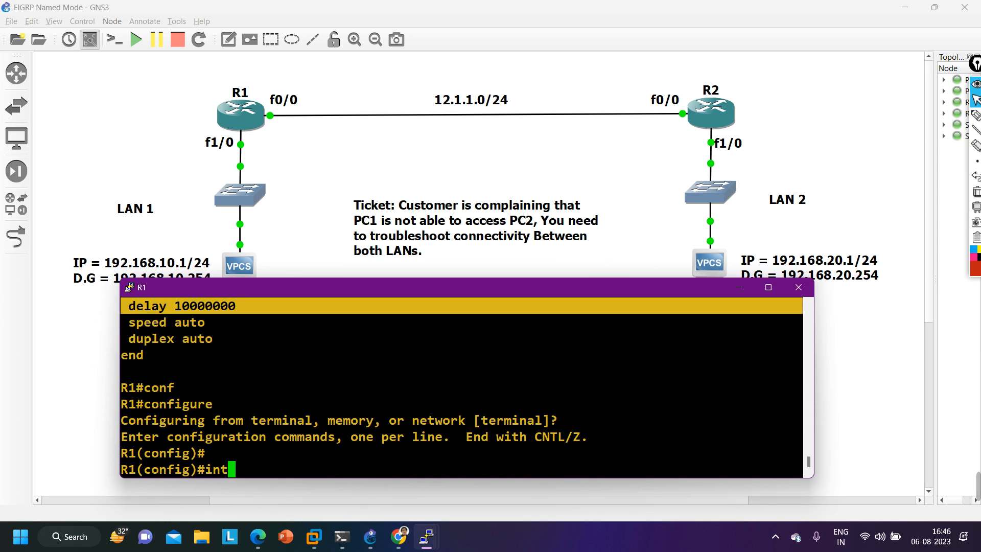
{"action": "type", "text": " f1/0"}
{"action": "key", "text": "Return"}
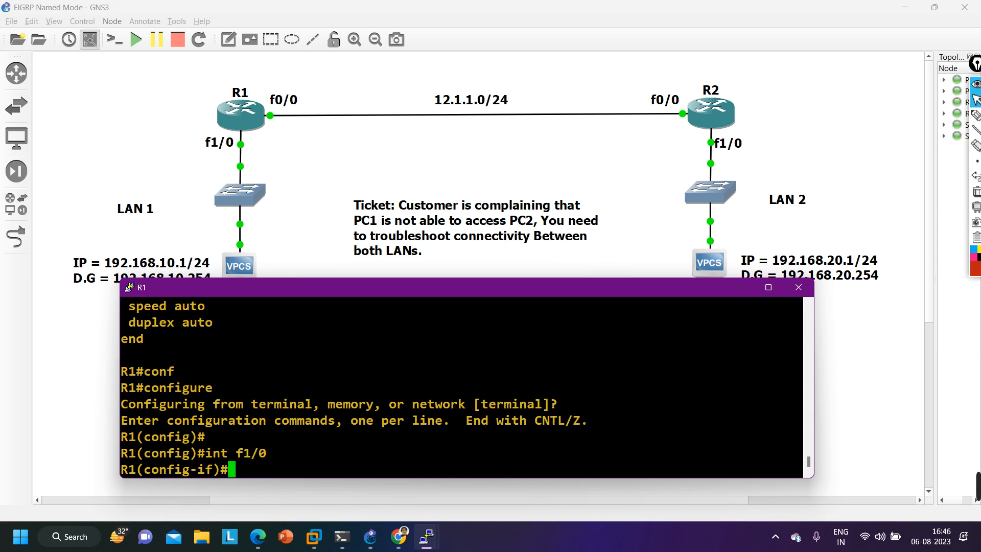
- Remove the delay 10000000 setting from R1's f1/0 and return to privileged EXEC mode
{"action": "type", "text": "no"}
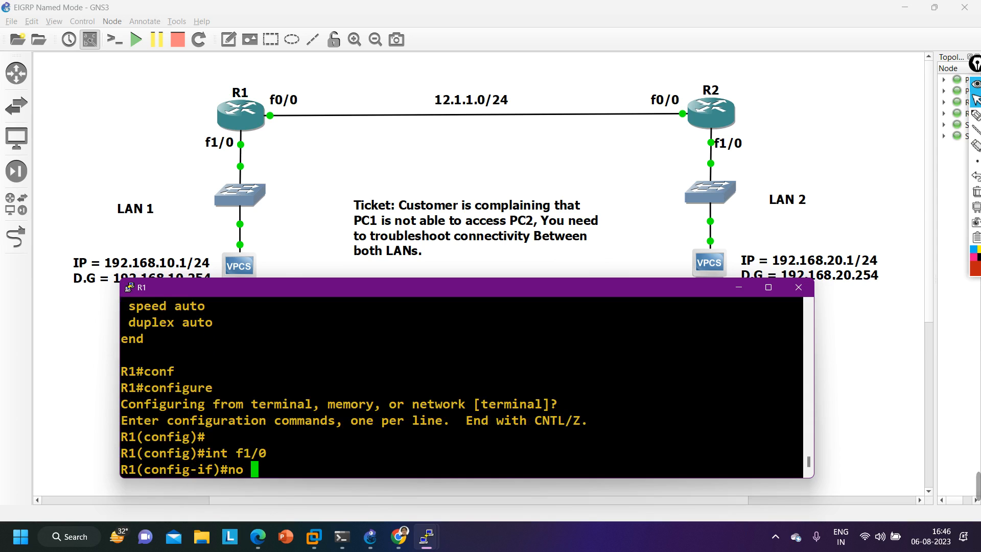
{"action": "type", "text": "delay 10000000"}
{"action": "key", "text": "Return"}
{"action": "key", "text": "Return"}
{"action": "key", "text": "Return"}
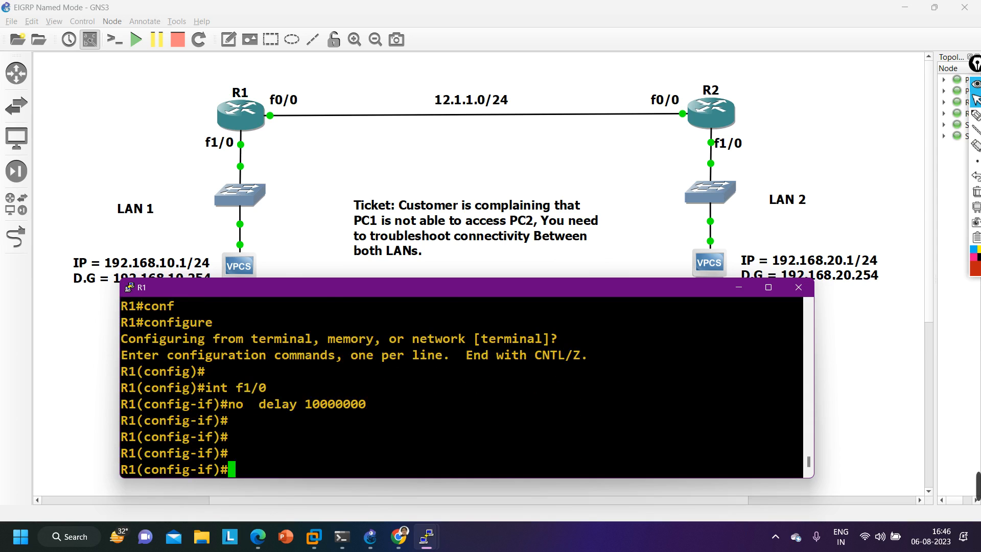
{"action": "key", "text": "ctrl+z"}
{"action": "key", "text": "Return"}
{"action": "key", "text": "Return"}
{"action": "key", "text": "Return"}
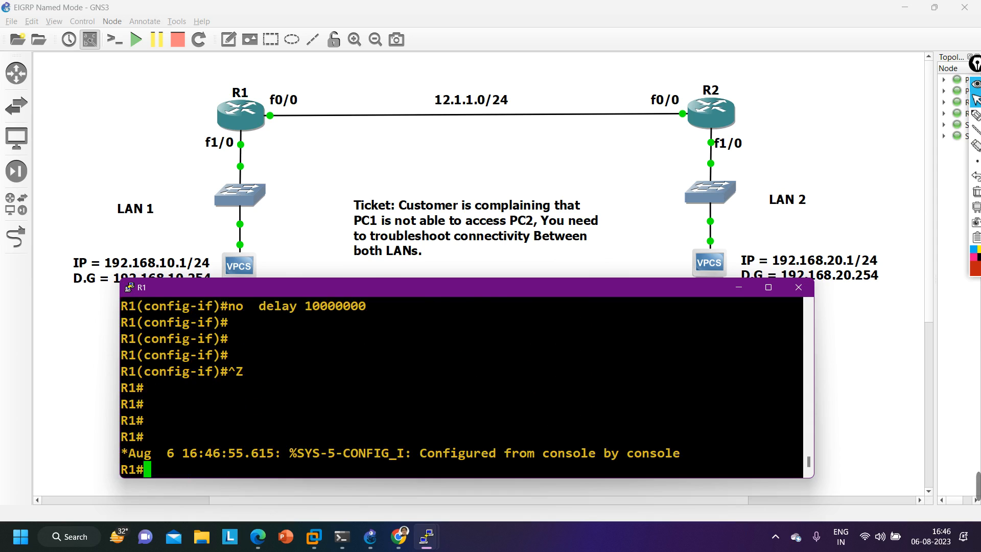
- Minimize R1's console, bring up R2's console and maximize it at a fresh prompt
{"action": "left_click", "coordinate": [740, 292]}
{"action": "mouse_move", "coordinate": [433, 544]}
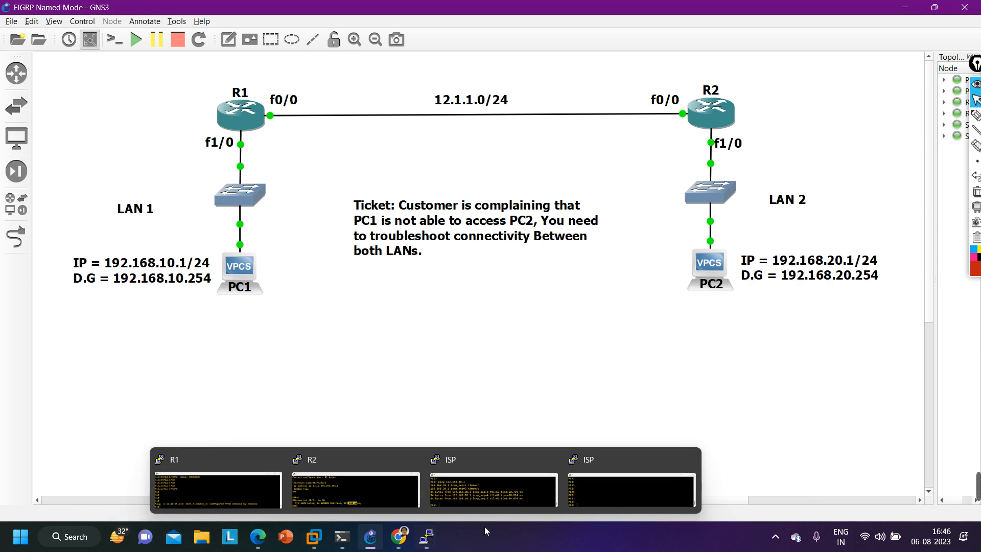
{"action": "left_click", "coordinate": [406, 500]}
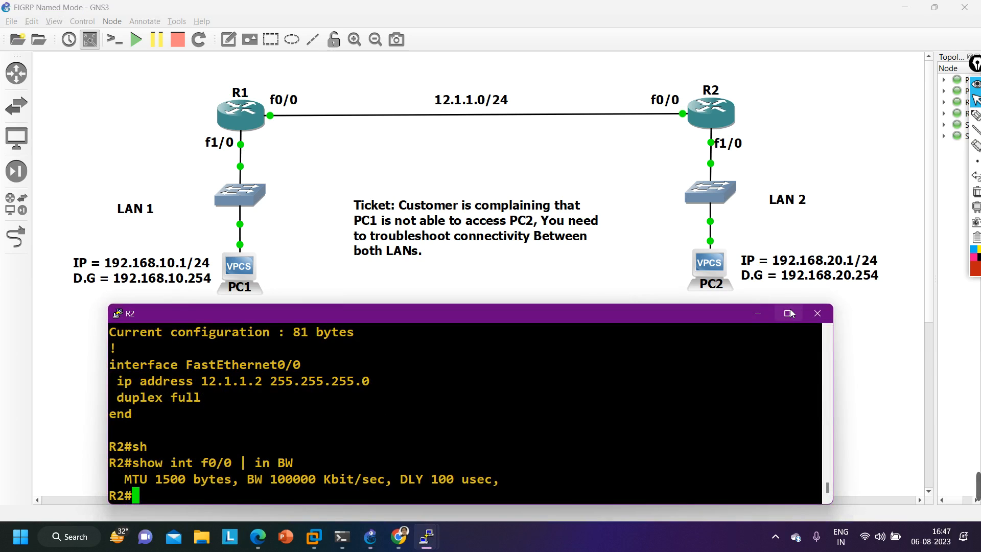
{"action": "double_click", "coordinate": [569, 314]}
{"action": "key", "text": "Return"}
{"action": "key", "text": "Return"}
{"action": "key", "text": "Return"}
{"action": "key", "text": "Return"}
{"action": "key", "text": "Return"}
{"action": "key", "text": "Return"}
{"action": "key", "text": "Return"}
{"action": "key", "text": "Return"}
{"action": "key", "text": "Return"}
{"action": "key", "text": "Return"}
{"action": "key", "text": "Return"}
{"action": "key", "text": "Return"}
{"action": "key", "text": "Return"}
{"action": "key", "text": "Return"}
{"action": "key", "text": "Return"}
{"action": "key", "text": "Return"}
{"action": "key", "text": "Return"}
{"action": "key", "text": "Return"}
{"action": "key", "text": "Return"}
{"action": "key", "text": "Return"}
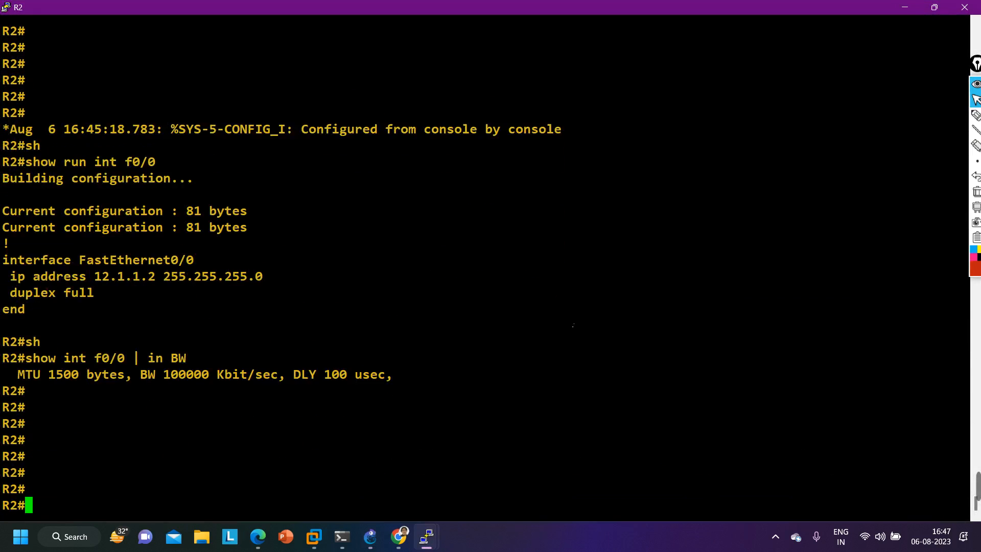
- Run show ip protocols on R2, highlight the metric rib-scale line, then restore the console's size and finish the paged output
{"action": "type", "text": "sh"}
{"action": "key", "text": "Tab"}
{"action": "type", "text": "ip "}
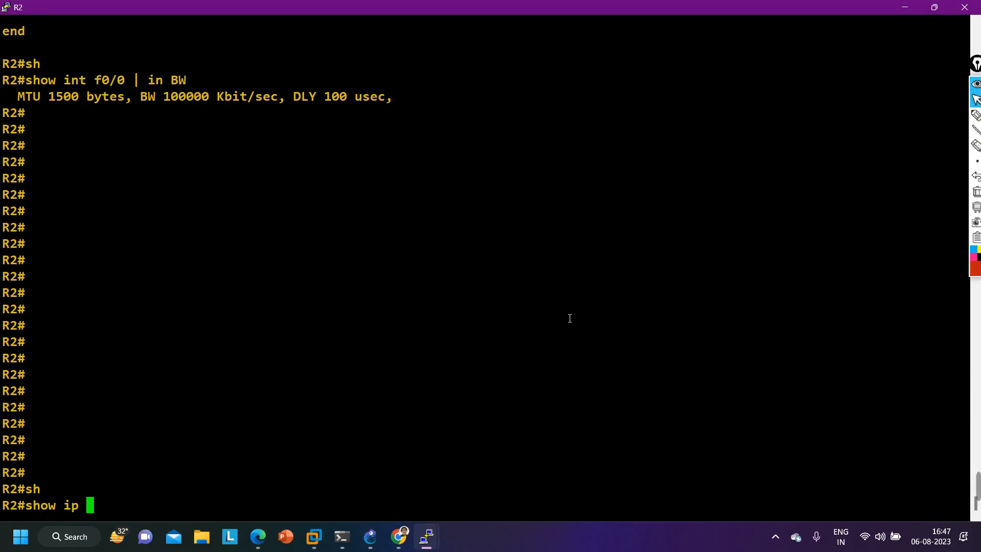
{"action": "type", "text": "pro"}
{"action": "key", "text": "Tab"}
{"action": "key", "text": "Return"}
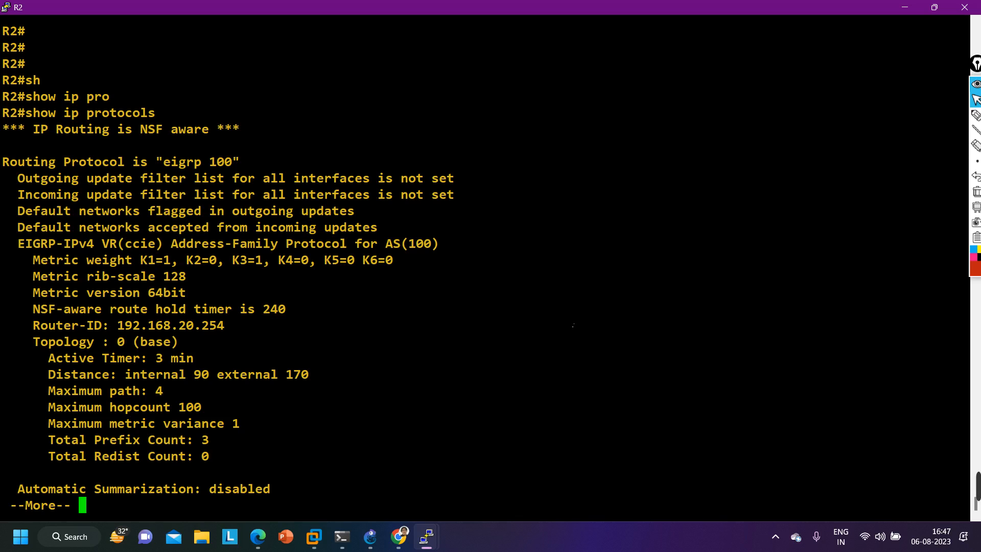
{"action": "left_click_drag", "start_coordinate": [20, 284], "coordinate": [273, 285]}
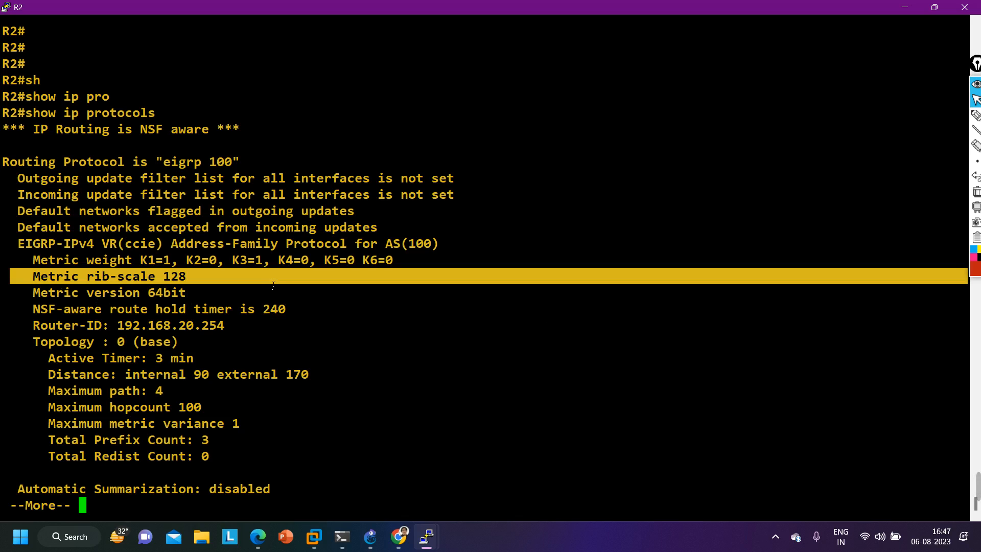
{"action": "left_click", "coordinate": [934, 7]}
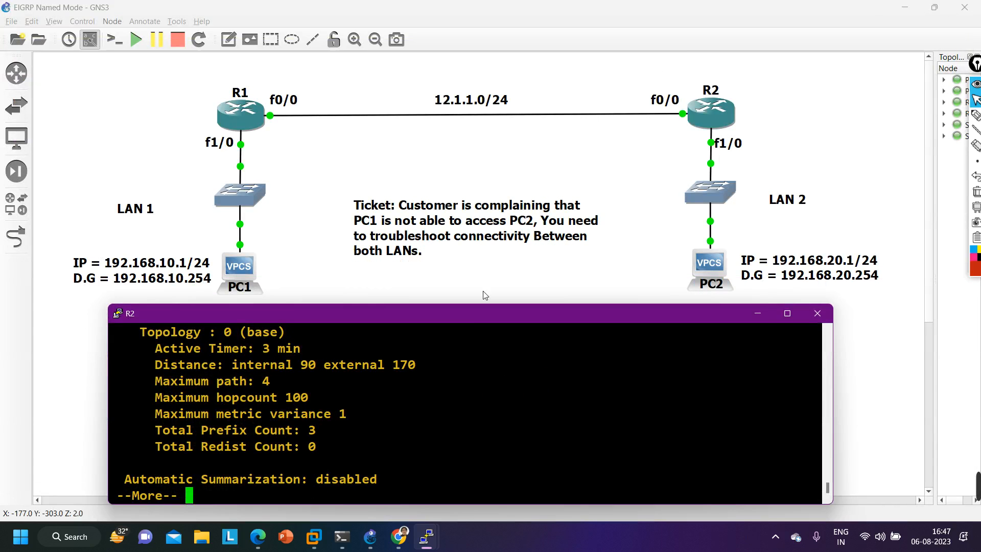
{"action": "key", "text": "Return"}
{"action": "key", "text": "Return"}
{"action": "key", "text": "Return"}
{"action": "key", "text": "Return"}
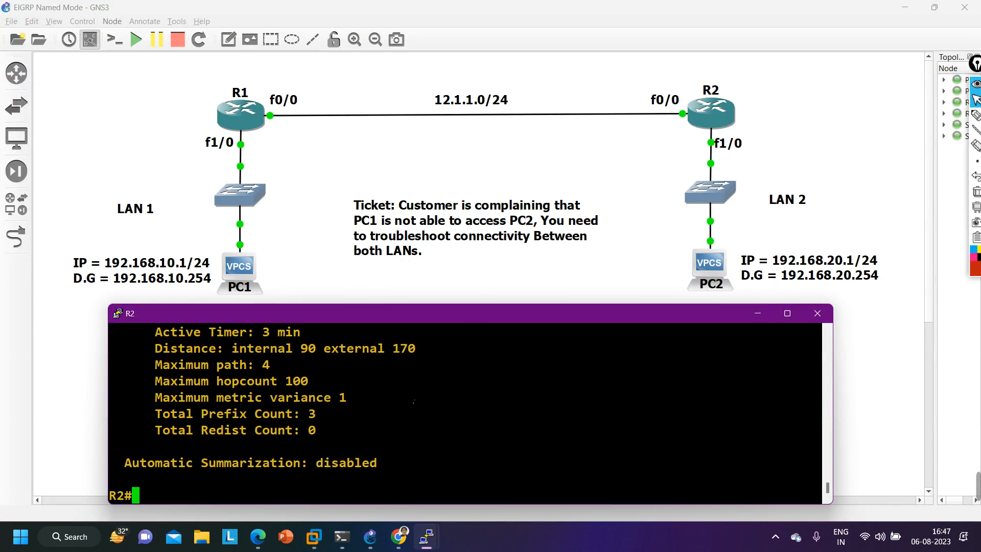
- Show R2's EIGRP routes with show ip route eigrp to check for the LAN 1 network
{"action": "type", "text": "sh"}
{"action": "key", "text": "Tab"}
{"action": "type", "text": "ip "}
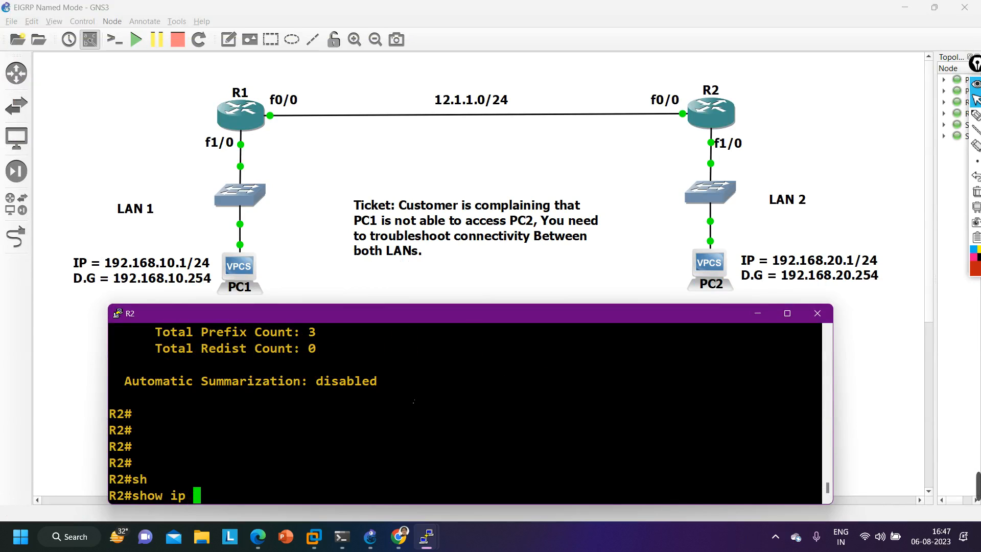
{"action": "type", "text": "ro"}
{"action": "key", "text": "Tab"}
{"action": "type", "text": "ei"}
{"action": "key", "text": "Tab"}
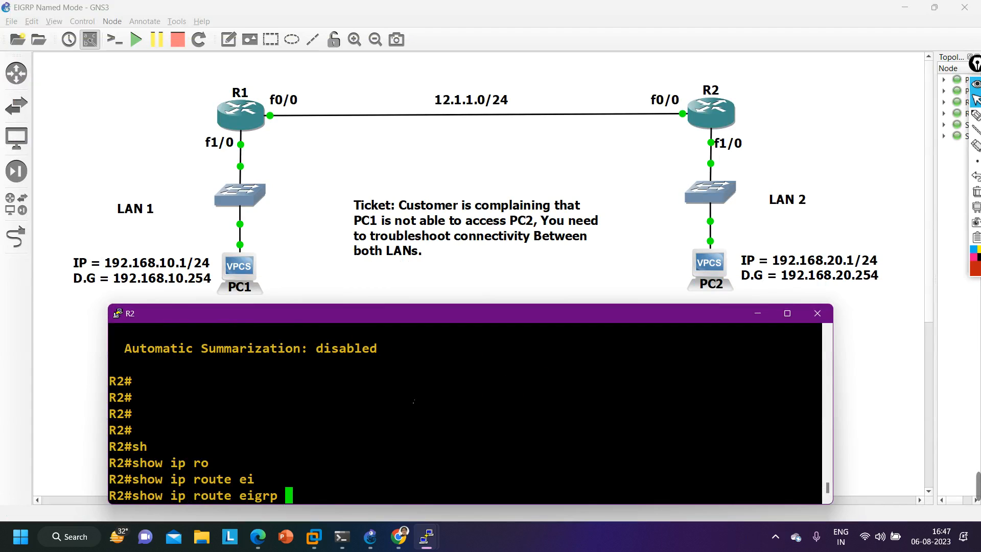
{"action": "key", "text": "Return"}
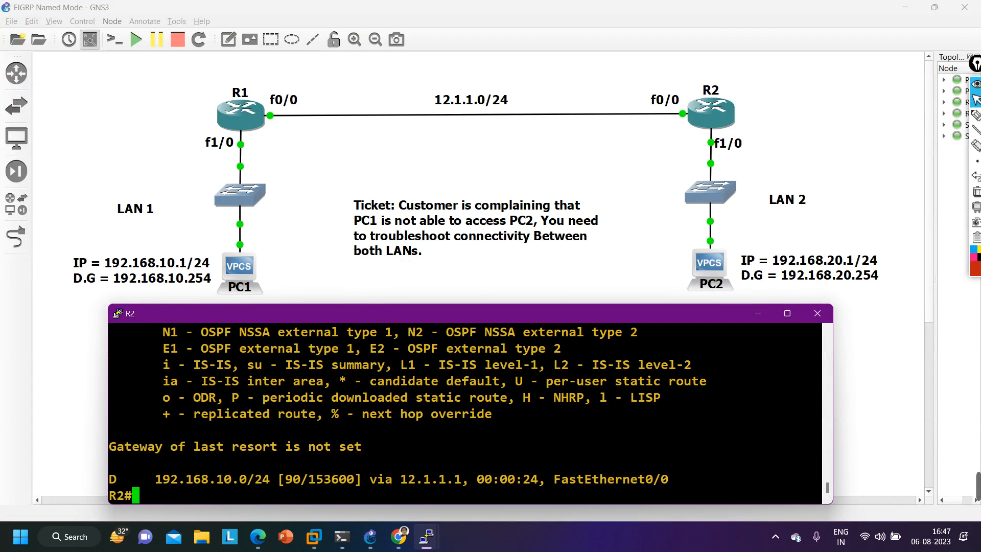
- Run show ip eigrp topology on R2 and highlight the LAN 1 route's metric via 12.1.1.1
{"action": "type", "text": "sh"}
{"action": "key", "text": "Tab"}
{"action": "type", "text": "ip ei"}
{"action": "key", "text": "Tab"}
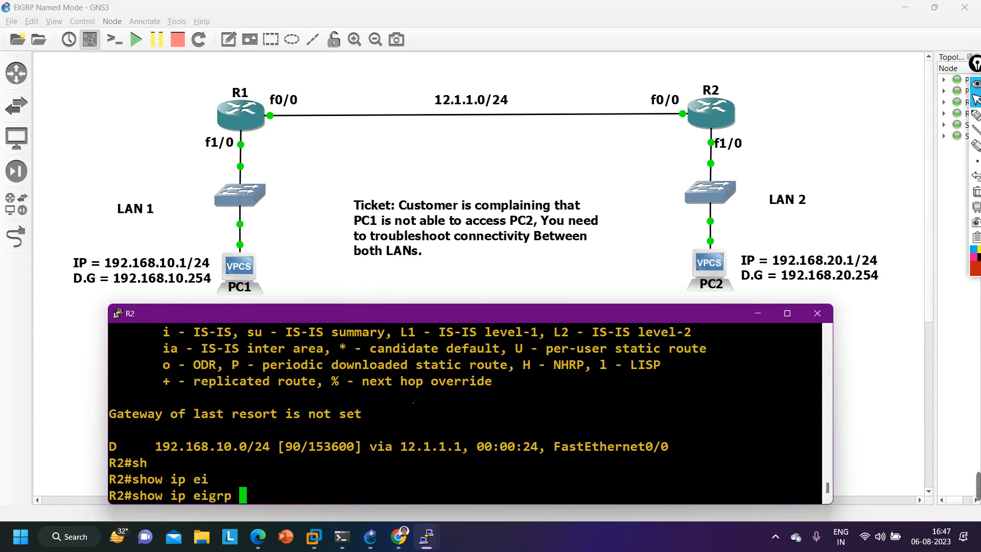
{"action": "type", "text": "to"}
{"action": "key", "text": "Tab"}
{"action": "key", "text": "Return"}
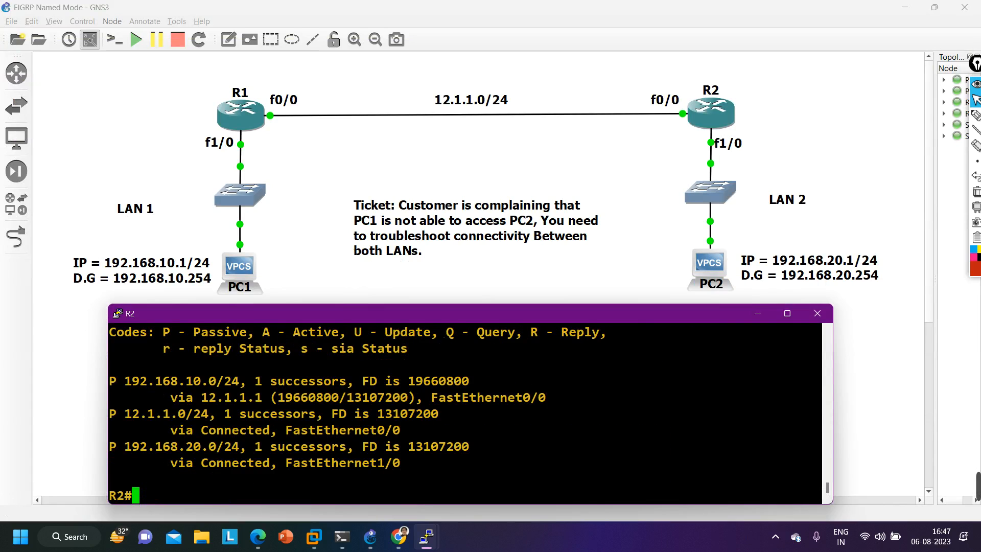
{"action": "left_click_drag", "start_coordinate": [272, 400], "coordinate": [338, 400]}
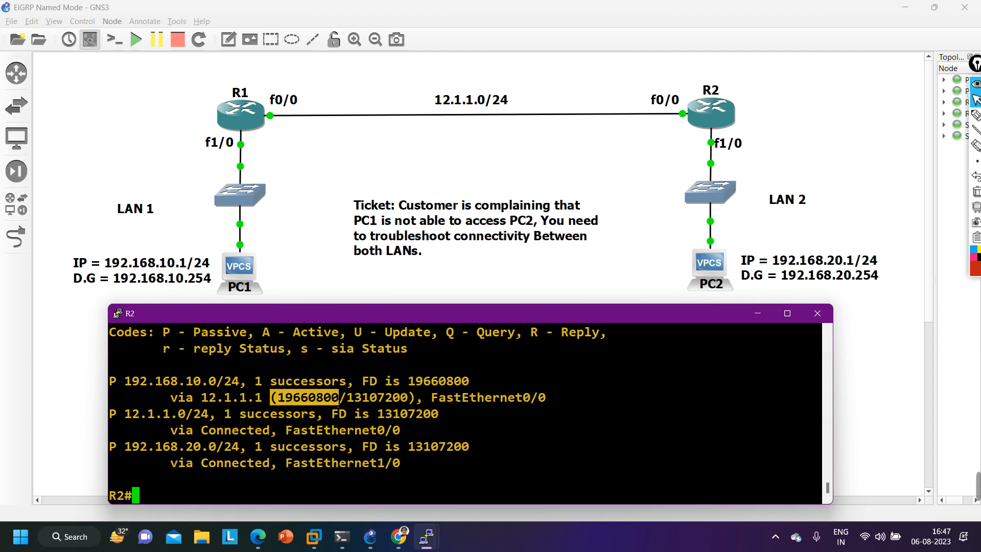
- Compare the topology metric with the LAN 1 route's metric in R2's earlier routing table output, highlighting it
{"action": "scroll", "coordinate": [309, 458], "scroll_direction": "up", "scroll_amount": 2}
{"action": "type", "text": "sh"}
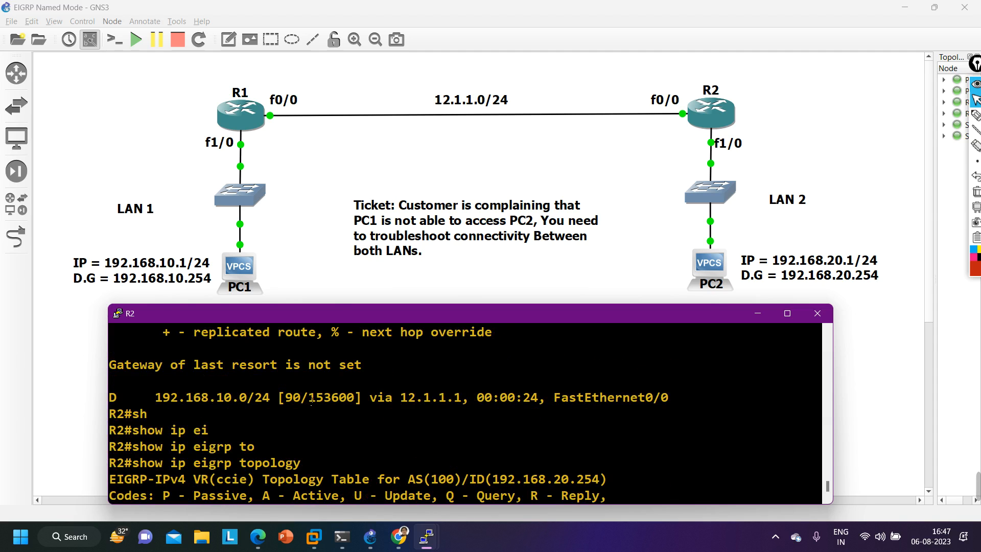
{"action": "left_click_drag", "start_coordinate": [311, 401], "coordinate": [354, 401]}
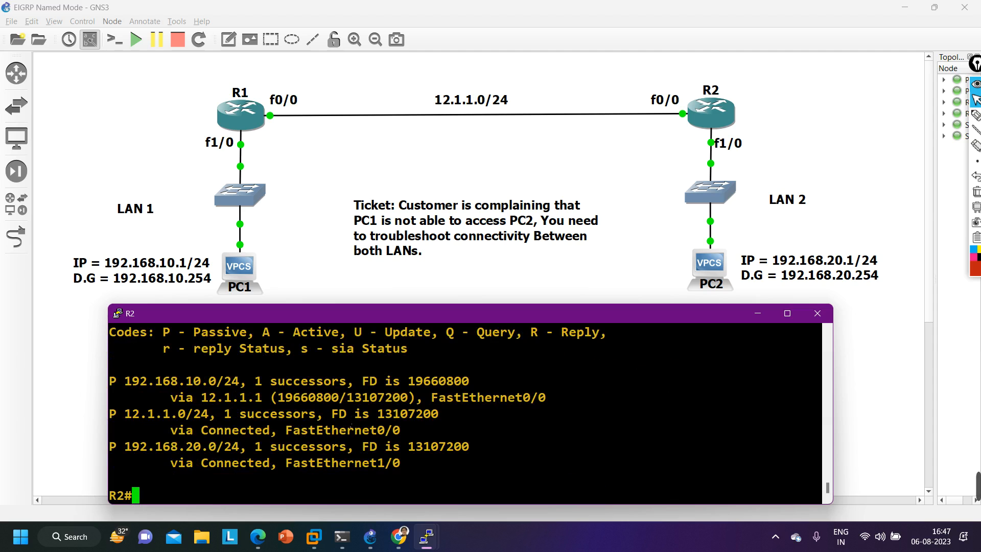
{"action": "key", "text": "Return"}
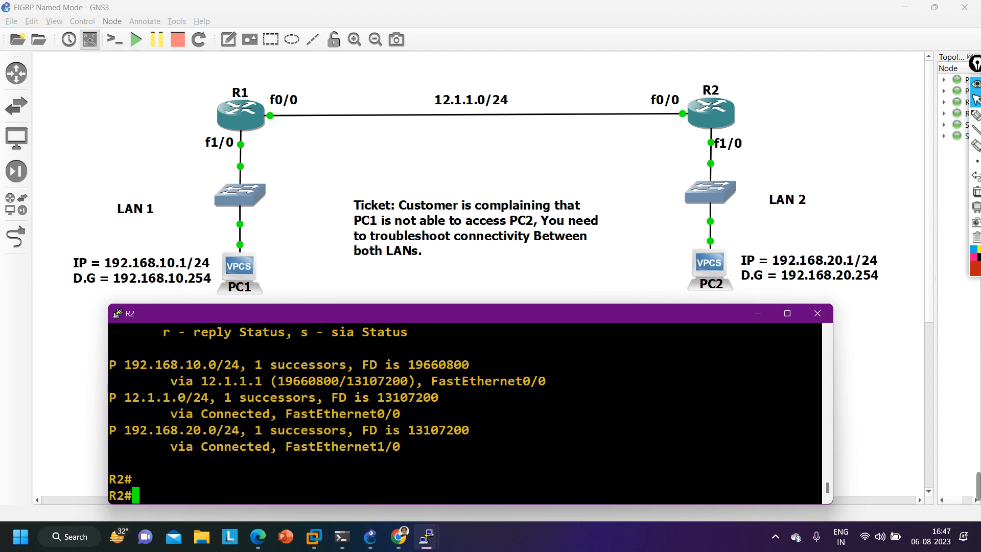
- Enter global configuration mode on R2
{"action": "type", "text": "conf"}
{"action": "key", "text": "Tab"}
{"action": "key", "text": "Return"}
{"action": "key", "text": "Return"}
{"action": "key", "text": "Return"}
{"action": "key", "text": "Return"}
{"action": "key", "text": "Return"}
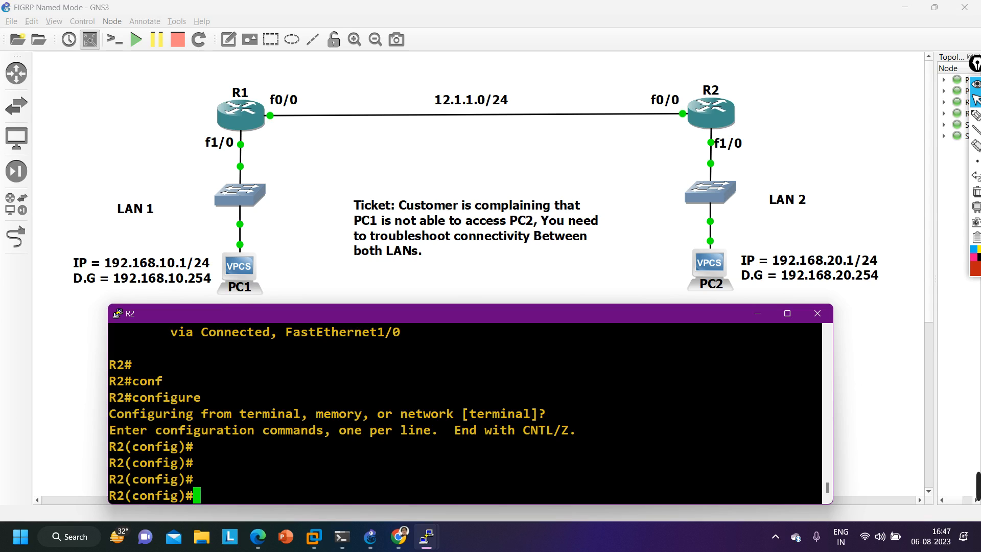
- Enter router configuration mode for the EIGRP named process ccie on R2
{"action": "type", "text": "ro"}
{"action": "key", "text": "Tab"}
{"action": "type", "text": "ute"}
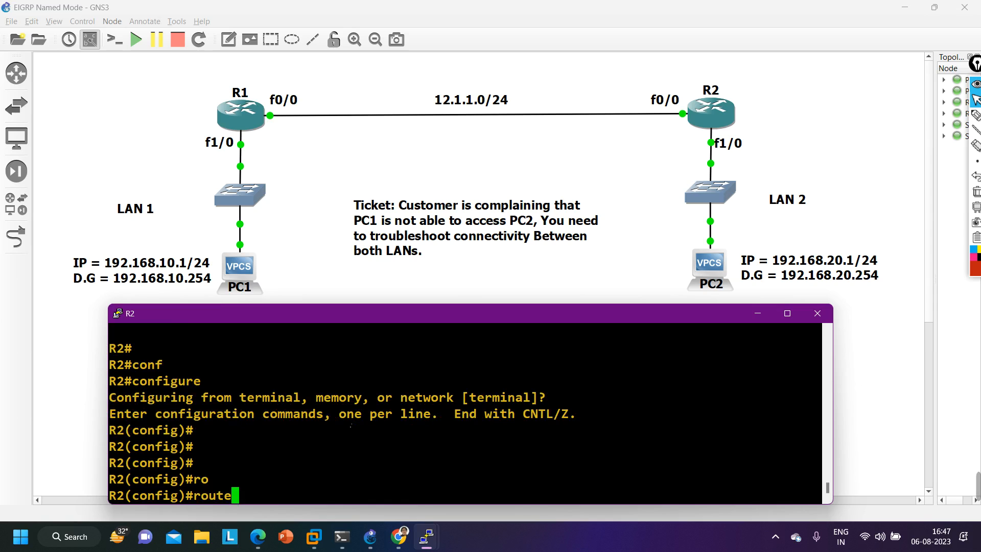
{"action": "type", "text": "r ei"}
{"action": "key", "text": "Tab"}
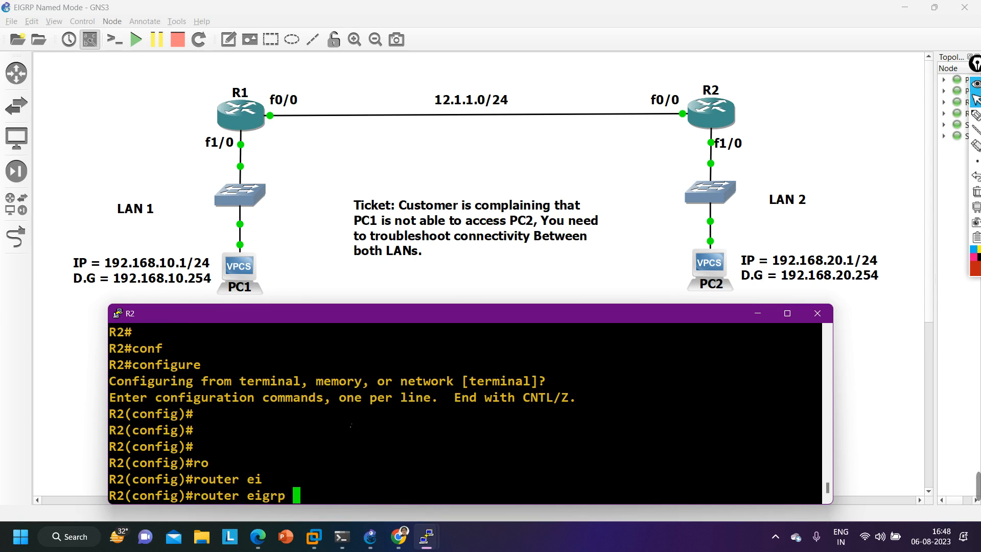
{"action": "type", "text": "10"}
{"action": "key", "text": "BackSpace"}
{"action": "key", "text": "BackSpace"}
{"action": "type", "text": "ccie"}
{"action": "key", "text": "Return"}
- Enter the IPv4 unicast address family for autonomous system 100 under EIGRP ccie
{"action": "type", "text": "ig-router)#i"}
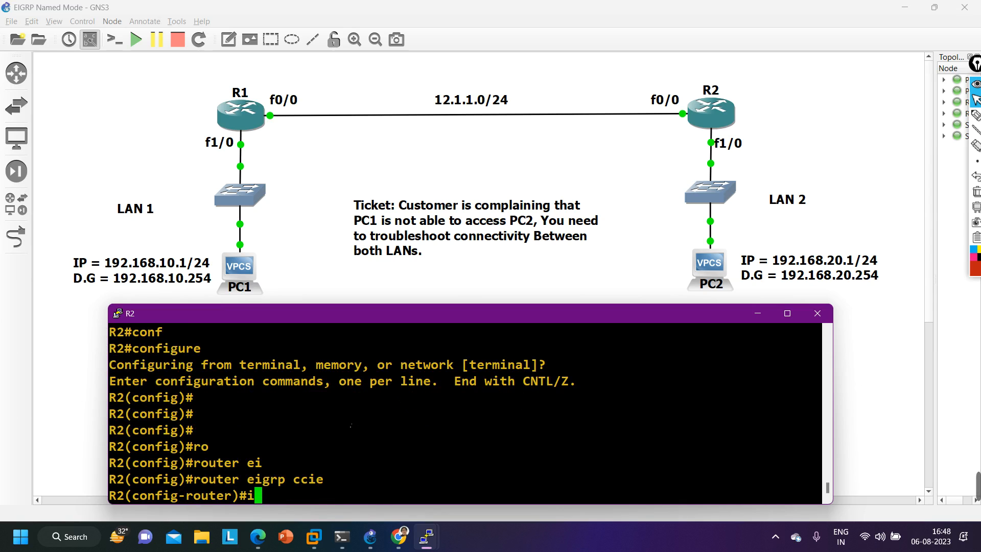
{"action": "type", "text": "pv"}
{"action": "key", "text": "BackSpace"}
{"action": "key", "text": "BackSpace"}
{"action": "key", "text": "BackSpace"}
{"action": "type", "text": "add[~["}
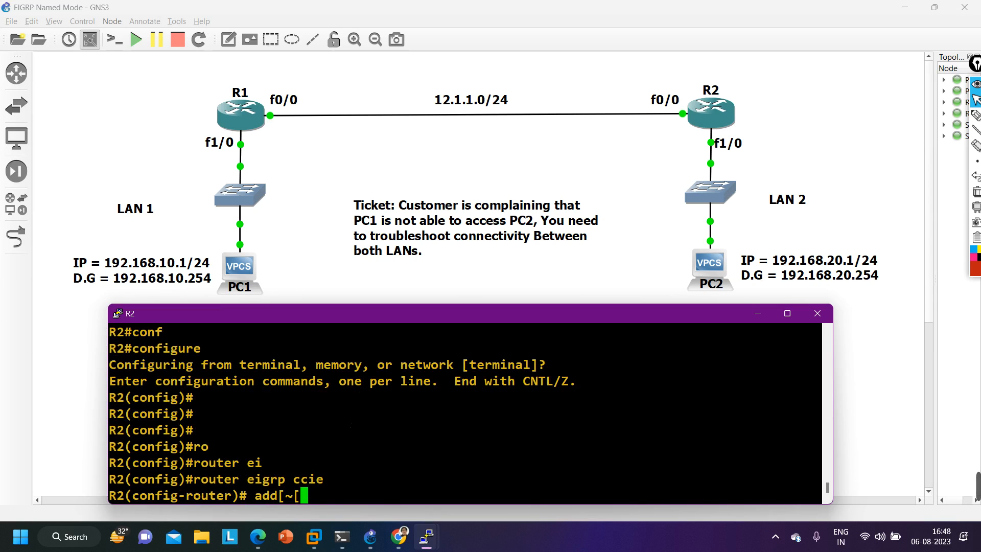
{"action": "key", "text": "BackSpace"}
{"action": "key", "text": "BackSpace"}
{"action": "key", "text": "BackSpace"}
{"action": "key", "text": "BackSpace"}
{"action": "key", "text": "BackSpace"}
{"action": "key", "text": "BackSpace"}
{"action": "key", "text": "BackSpace"}
{"action": "type", "text": "add"}
{"action": "key", "text": "Tab"}
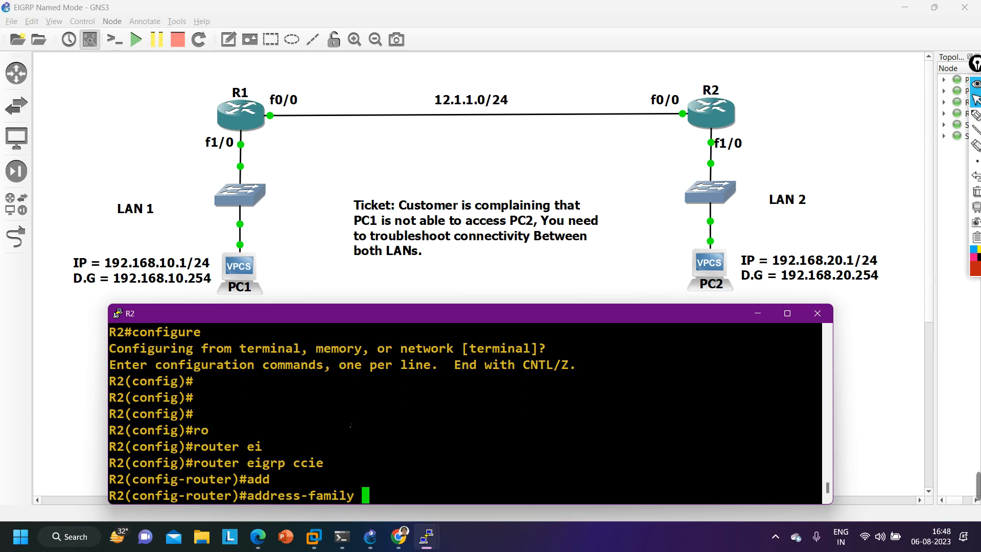
{"action": "type", "text": "ipv"}
{"action": "key", "text": "Tab"}
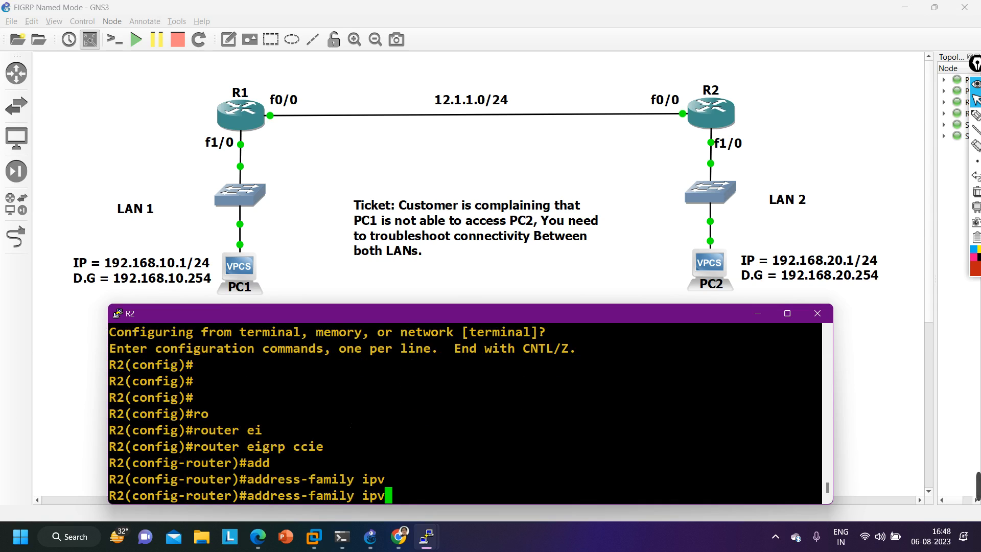
{"action": "type", "text": "4 un "}
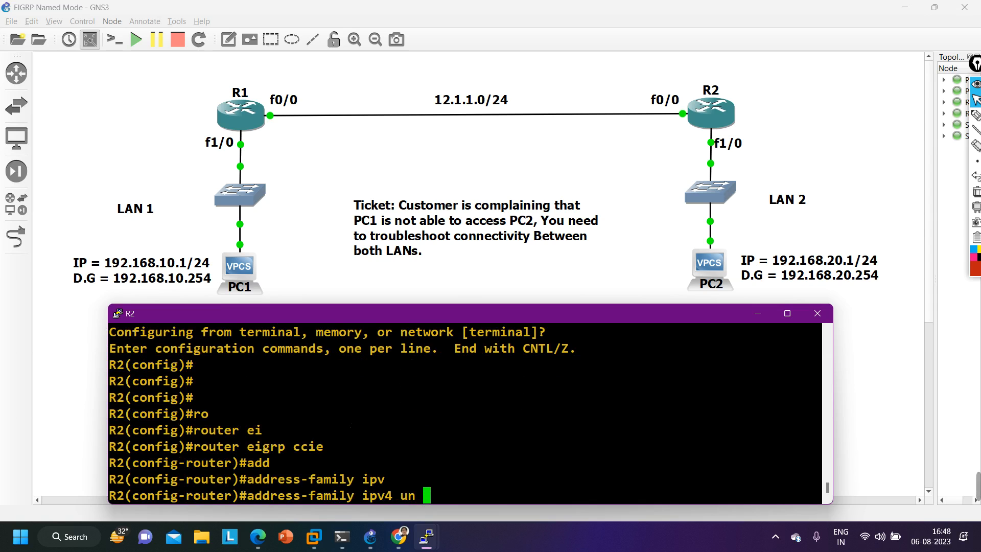
{"action": "type", "text": "a"}
{"action": "key", "text": "Tab"}
{"action": "type", "text": "100"}
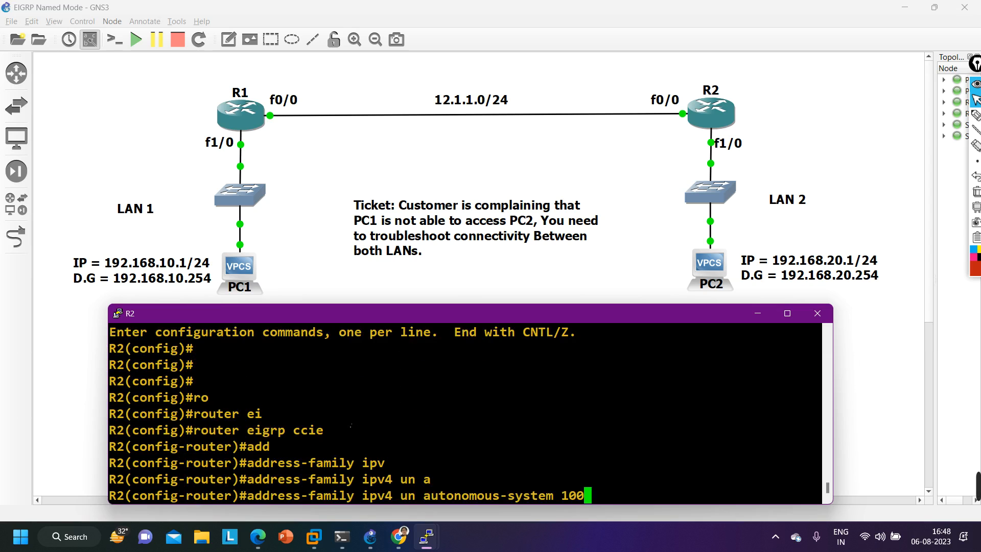
{"action": "key", "text": "Return"}
- Set the EIGRP metric rib-scale to 1 in R2's IPv4 address family for autonomous system 100
{"action": "type", "text": "met"}
{"action": "key", "text": "Tab"}
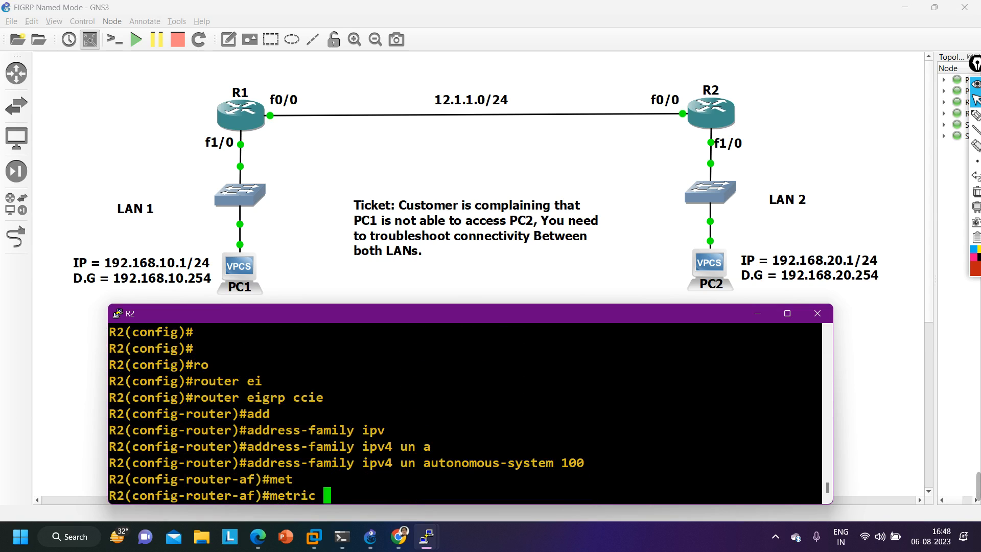
{"action": "type", "text": "ri"}
{"action": "key", "text": "Tab"}
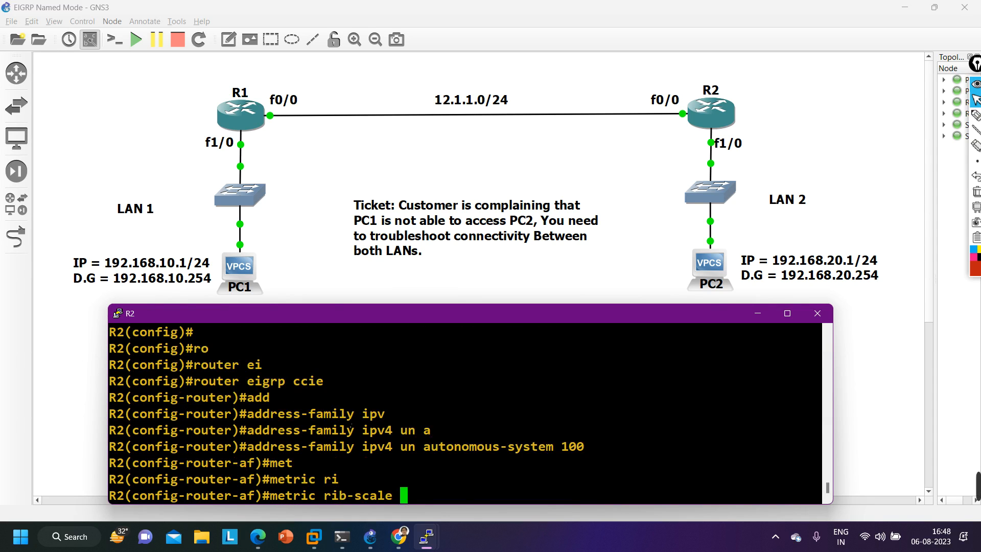
{"action": "type", "text": "1"}
{"action": "key", "text": "Return"}
- Display R2's EIGRP routes from configuration mode and highlight the 192.168.10.0/24 route with its metric
{"action": "type", "text": "do s"}
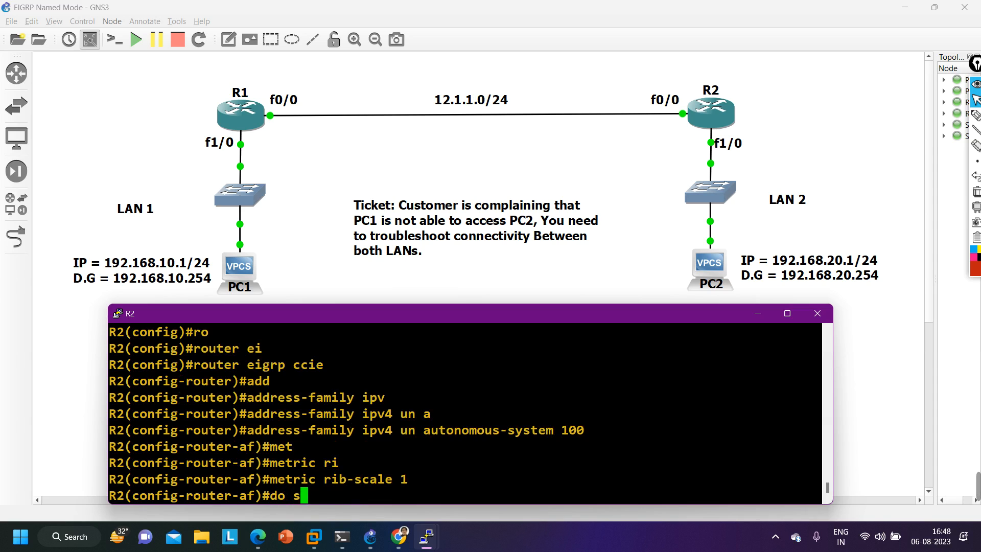
{"action": "type", "text": "how ip rou ei"}
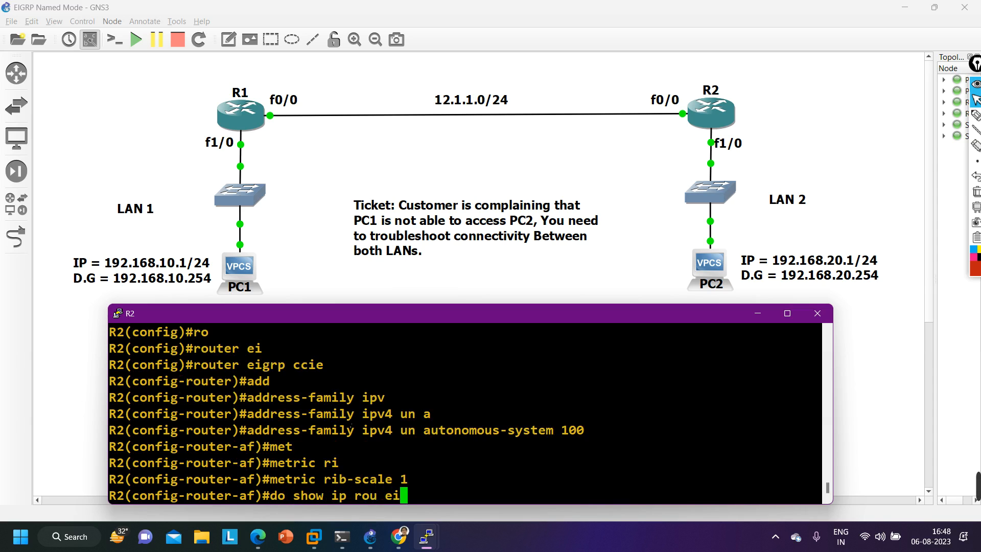
{"action": "key", "text": "Return"}
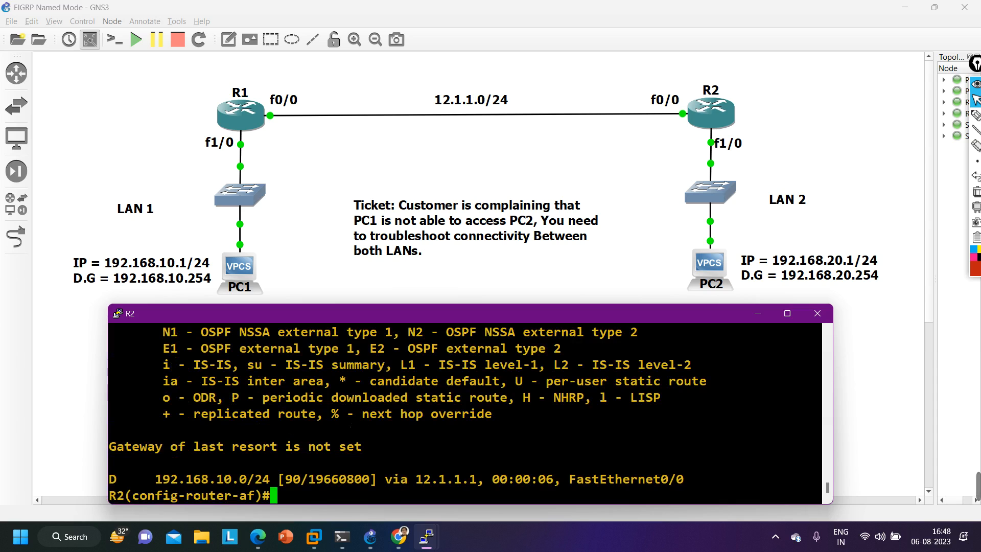
{"action": "left_click_drag", "start_coordinate": [141, 480], "coordinate": [384, 480]}
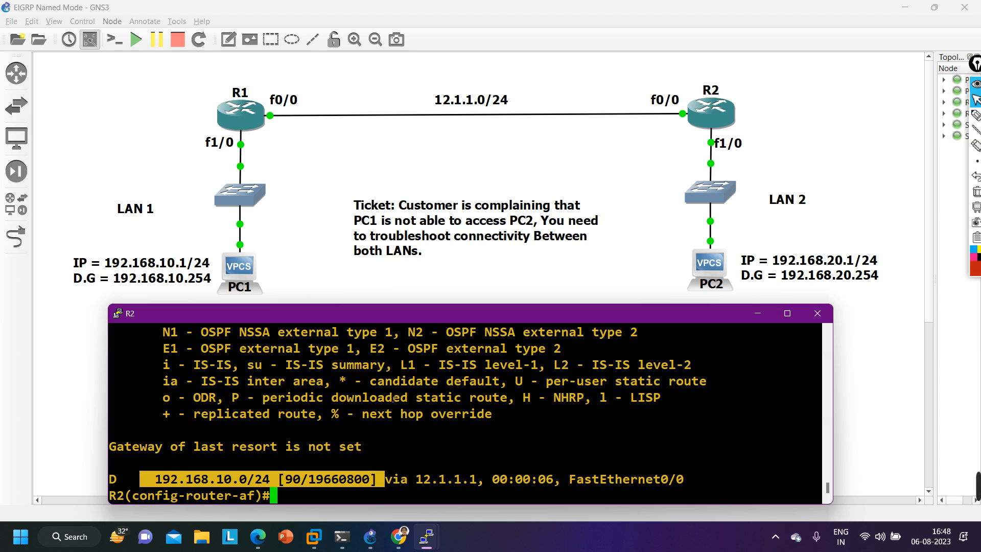
{"action": "key", "text": "Return"}
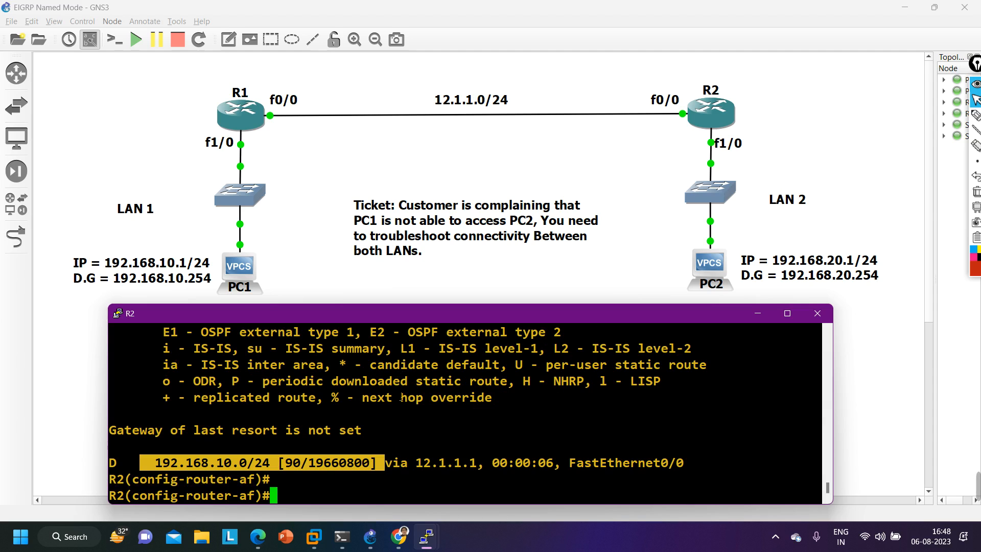
- Leave configuration mode on R2 and save its configuration, confirming the overwrite of the previous NVRAM configuration
{"action": "key", "text": "ctrl+z"}
{"action": "key", "text": "Return"}
{"action": "key", "text": "Return"}
{"action": "type", "text": "wr"}
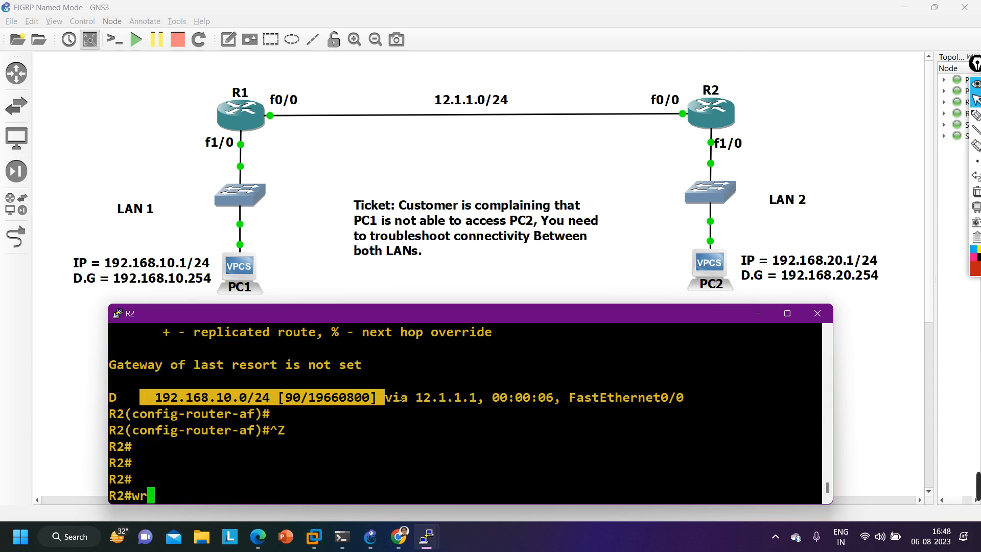
{"action": "key", "text": "Return"}
{"action": "key", "text": "Return"}
{"action": "key", "text": "Return"}
{"action": "key", "text": "Return"}
{"action": "key", "text": "Return"}
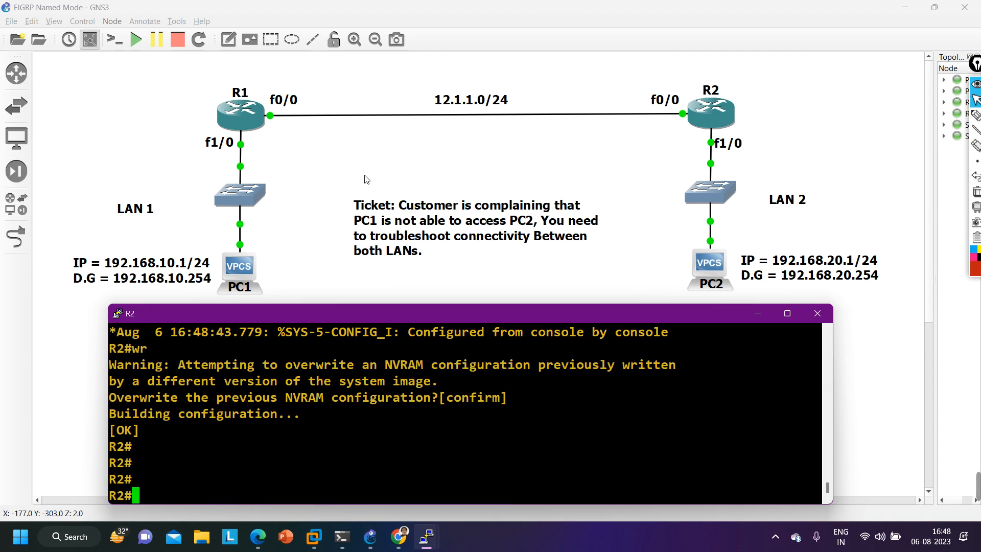
- Switch to the R1 console and save its configuration, confirming the overwrite of the previous NVRAM configuration
{"action": "left_click", "coordinate": [365, 160]}
{"action": "mouse_move", "coordinate": [427, 536]}
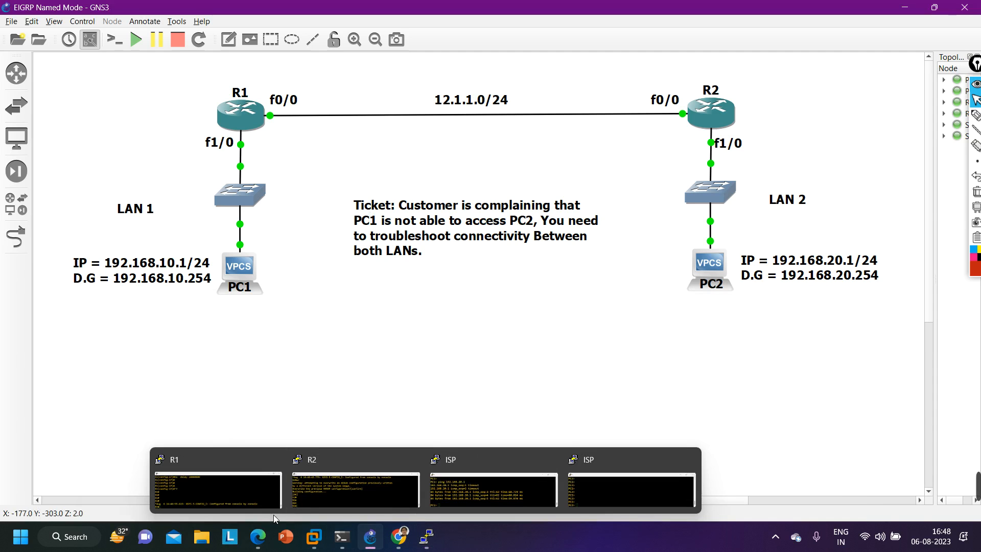
{"action": "left_click", "coordinate": [240, 492]}
{"action": "key", "text": "Return"}
{"action": "key", "text": "Return"}
{"action": "type", "text": "w"}
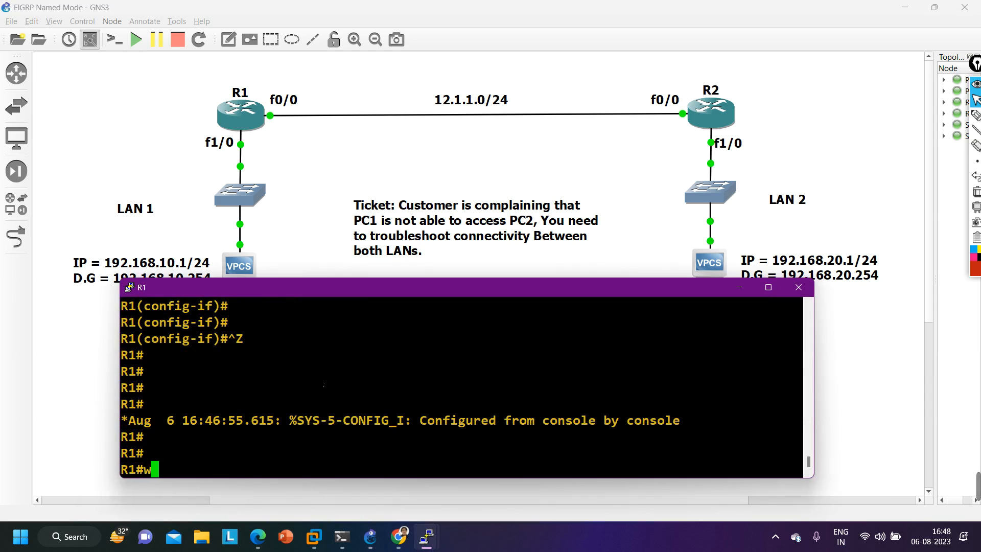
{"action": "type", "text": "r"}
{"action": "key", "text": "Return"}
{"action": "key", "text": "Return"}
{"action": "key", "text": "Return"}
{"action": "key", "text": "Return"}
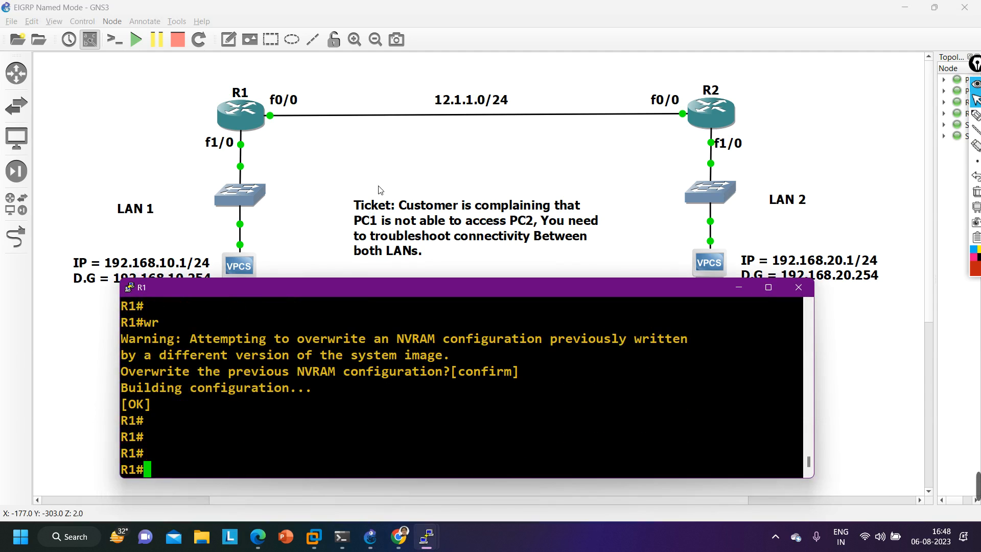
- Switch to the PC1 console and ping PC2 at 192.168.20.1 twice to test connectivity between the LANs
{"action": "left_click", "coordinate": [335, 162]}
{"action": "mouse_move", "coordinate": [427, 536]}
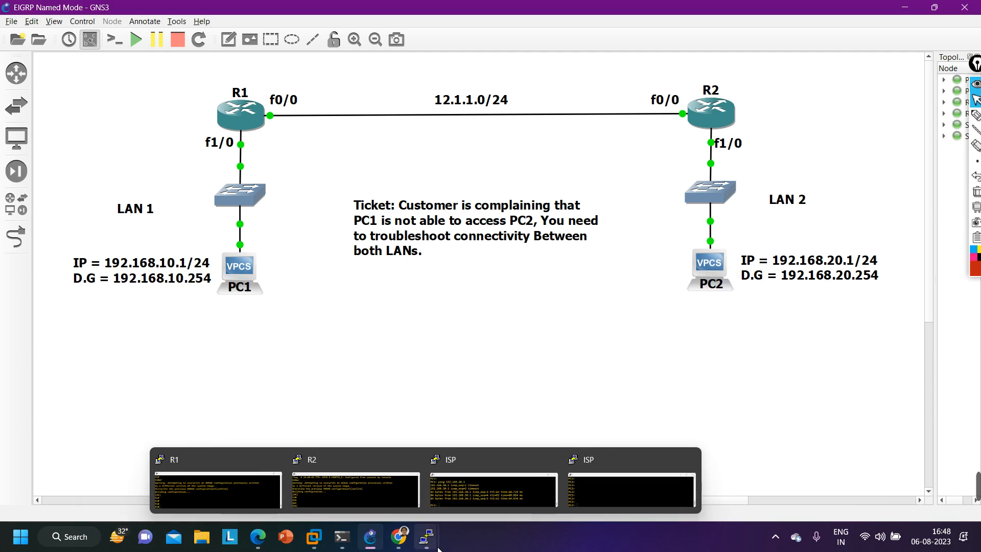
{"action": "left_click", "coordinate": [445, 494]}
{"action": "key", "text": "Up"}
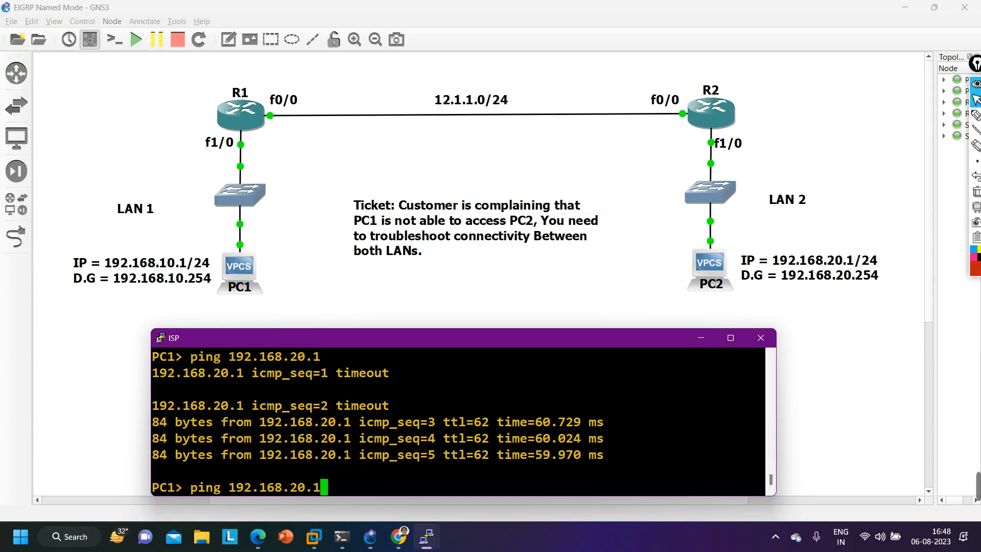
{"action": "key", "text": "Return"}
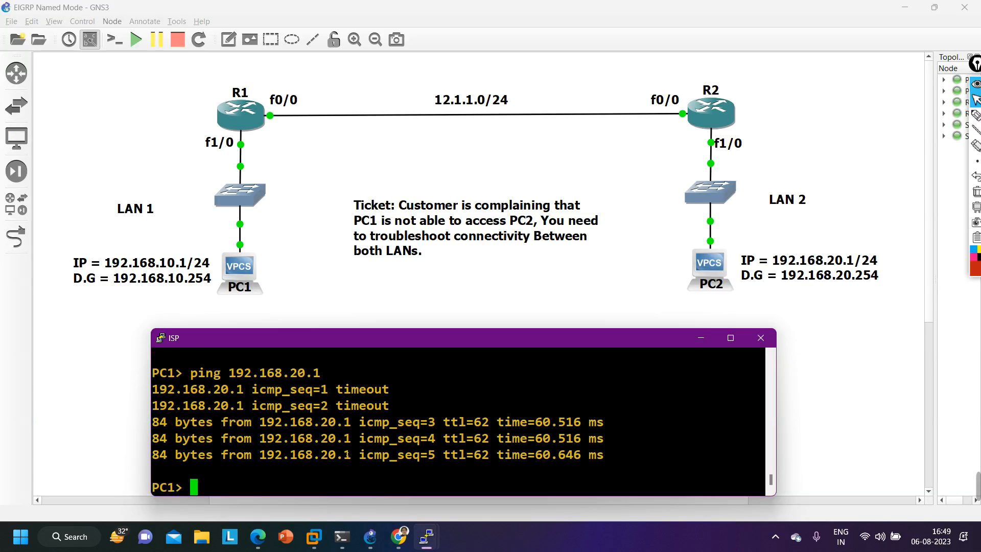
{"action": "key", "text": "Up"}
{"action": "key", "text": "Return"}
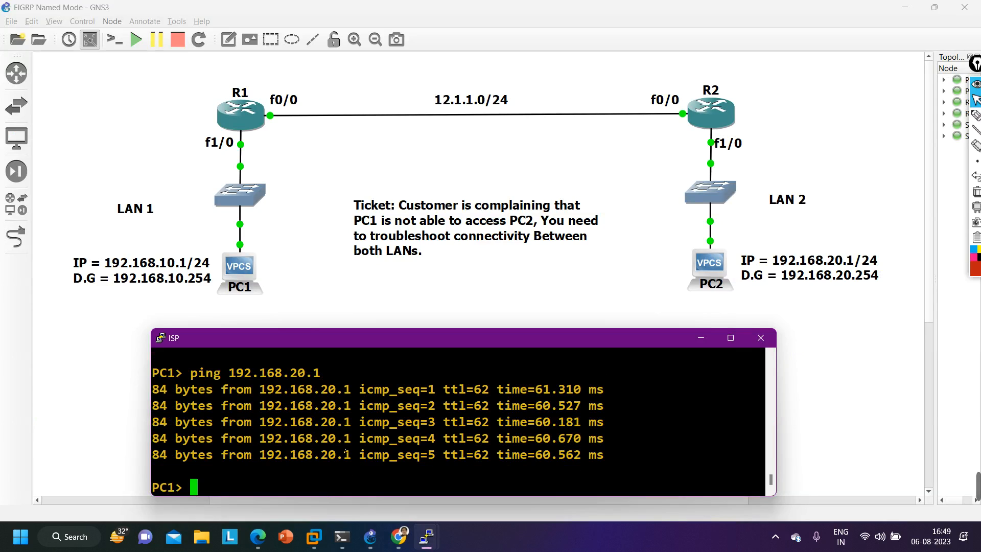
{"action": "mouse_move", "coordinate": [954, 478]}
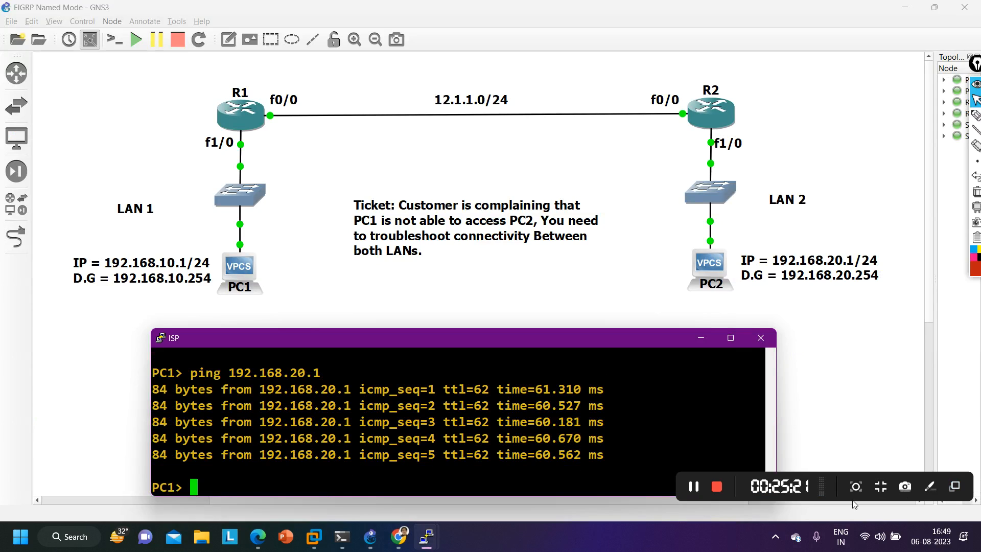